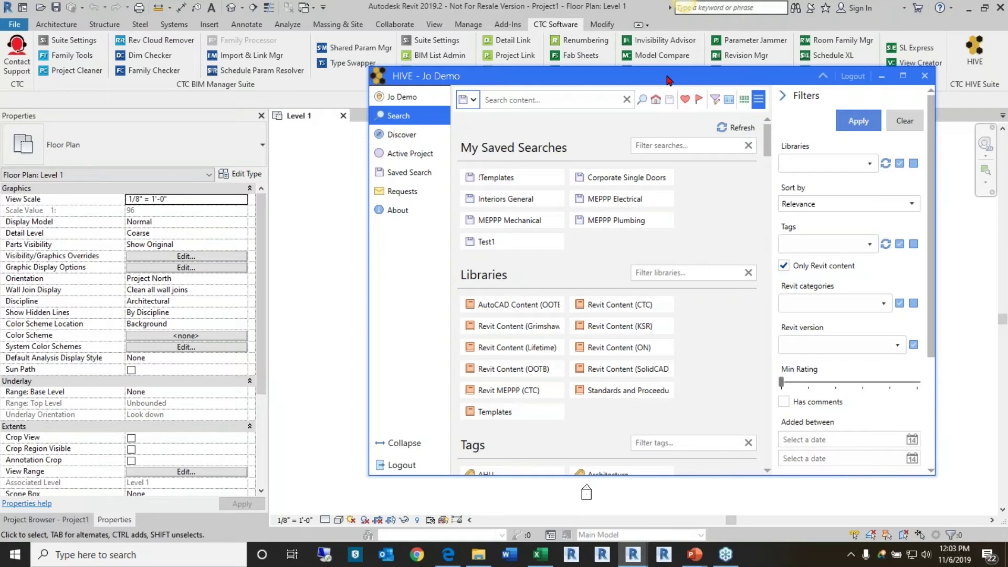
Run the !Templates saved search in HIVE to list the A19 and A18 starter projects.
{"action": "left_click", "coordinate": [506, 178]}
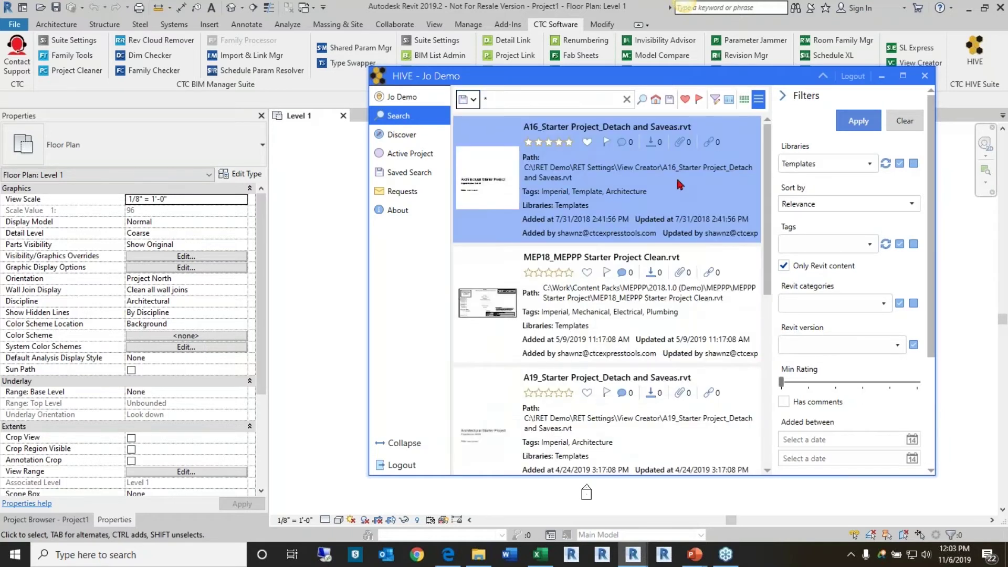
{"action": "scroll", "coordinate": [683, 197], "scroll_direction": "down", "scroll_amount": 5}
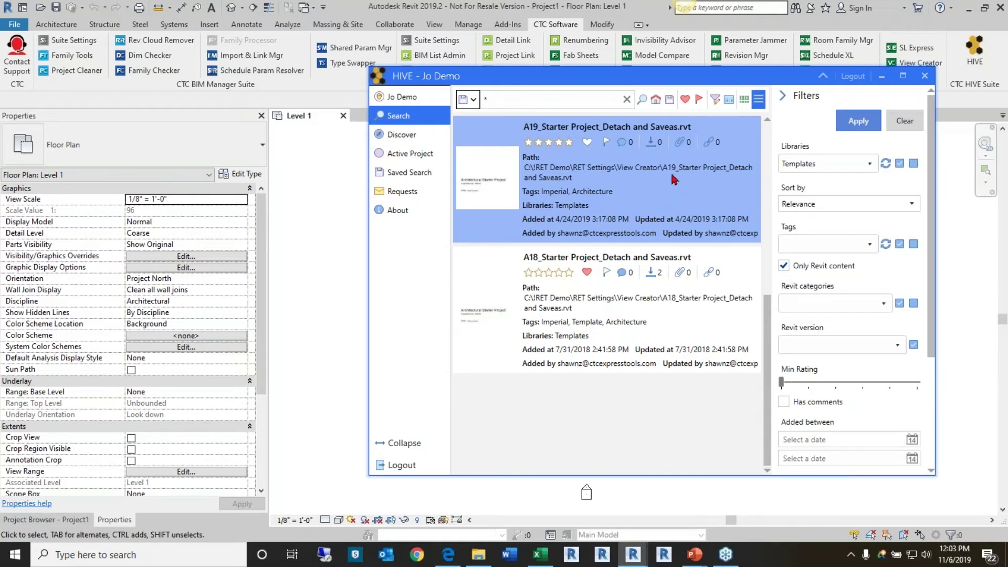
{"action": "left_click", "coordinate": [546, 102]}
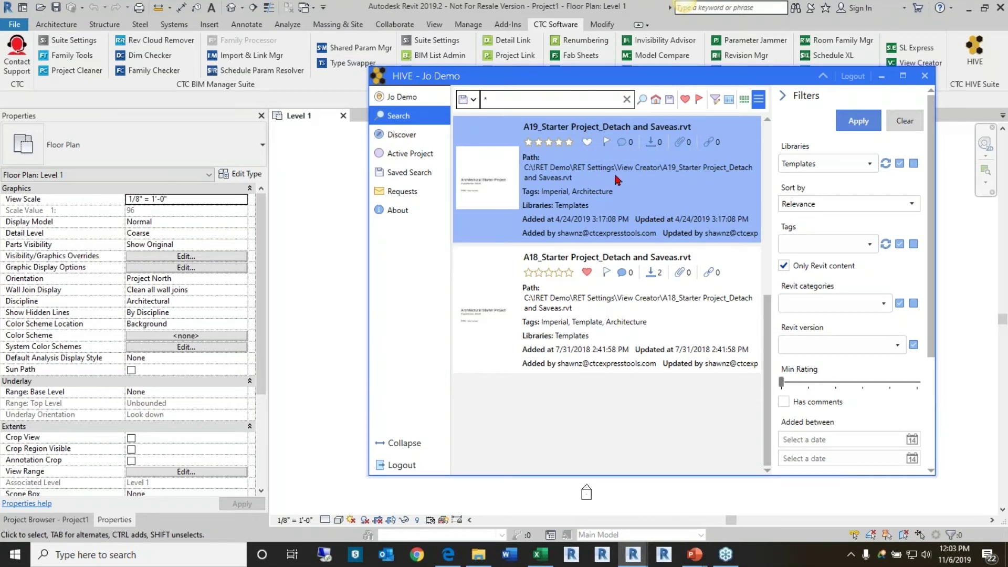
{"action": "left_click_drag", "start_coordinate": [698, 76], "coordinate": [750, 76]}
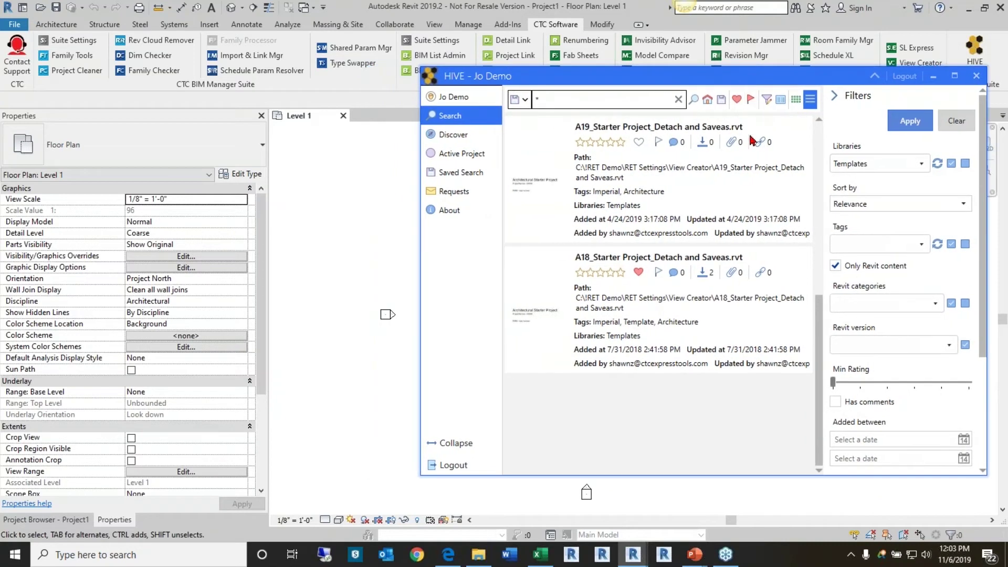
Open A19_Starter Project_Detach and Saveas.rvt detached from central, preserving worksets.
{"action": "double_click", "coordinate": [641, 179]}
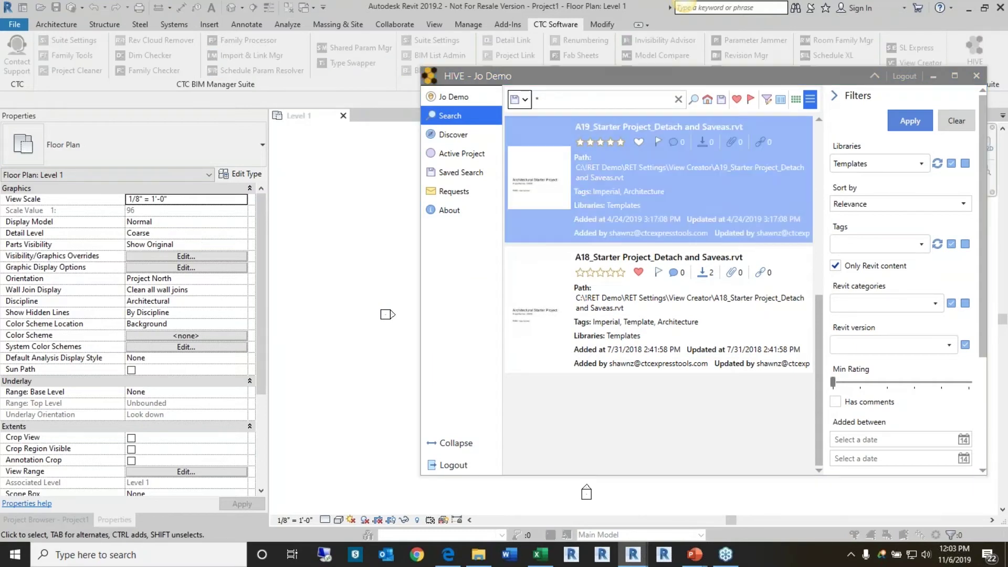
{"action": "left_click_drag", "start_coordinate": [554, 173], "coordinate": [552, 172]}
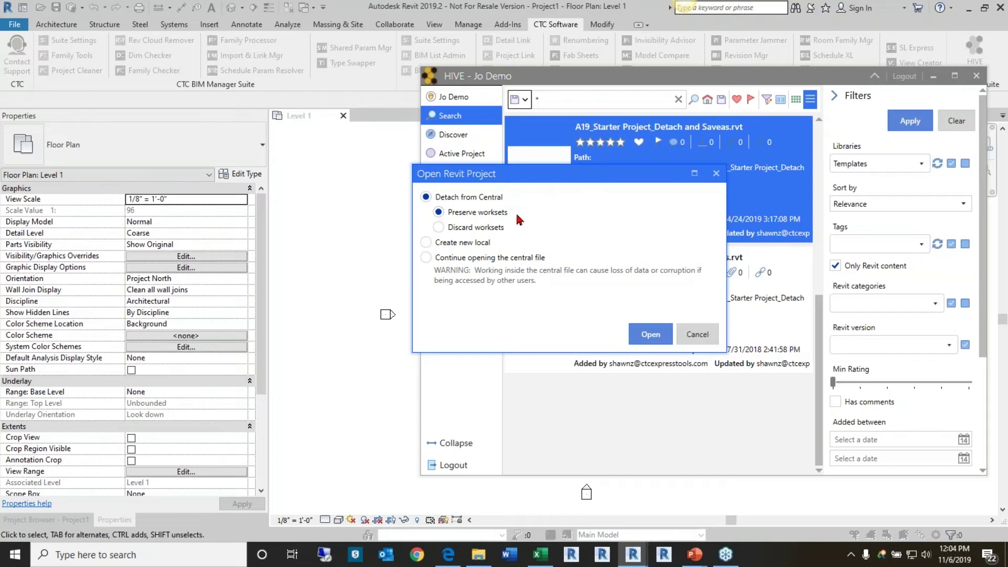
{"action": "left_click", "coordinate": [647, 334]}
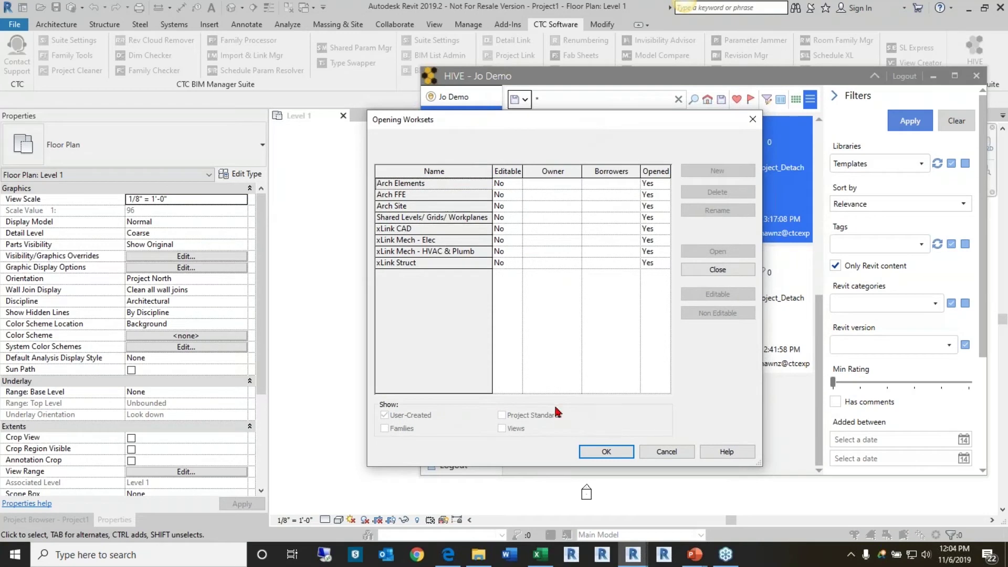
{"action": "left_click", "coordinate": [594, 450]}
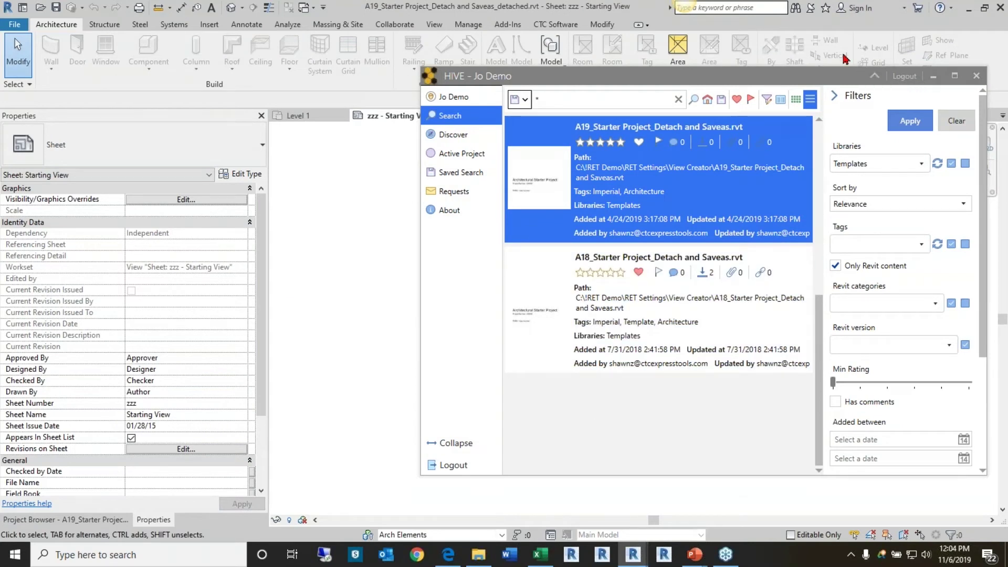
Collapse HIVE to its search bar and move it below the ribbon.
{"action": "left_click", "coordinate": [826, 78]}
{"action": "left_click", "coordinate": [874, 79]}
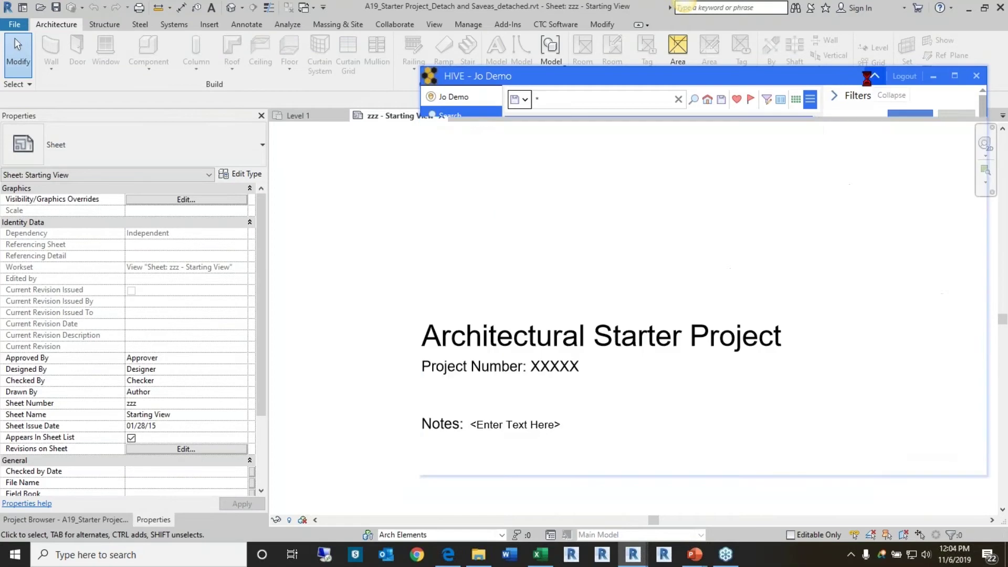
{"action": "left_click_drag", "start_coordinate": [843, 77], "coordinate": [831, 137]}
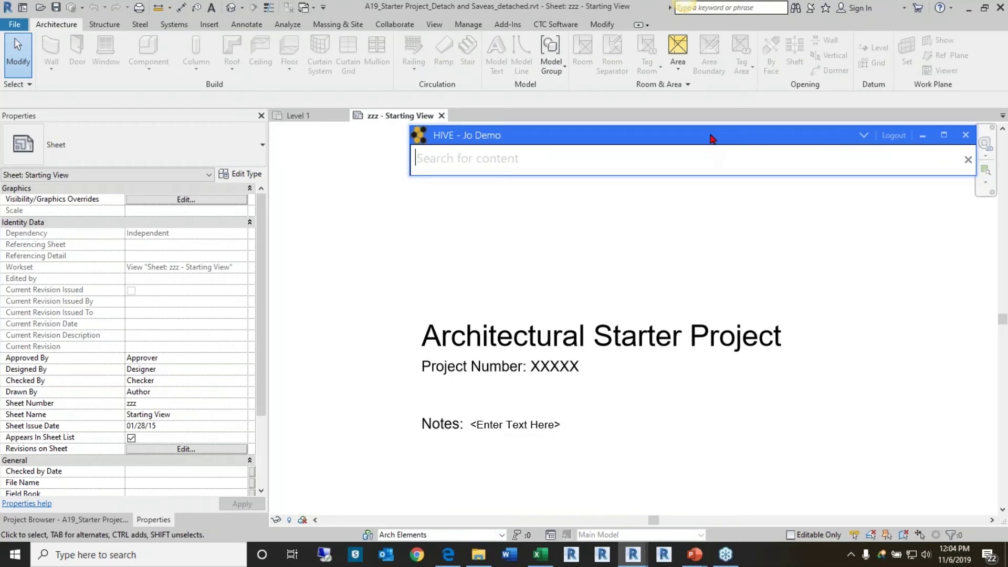
Switch the left panel to the Project Browser, leaving Families collapsed.
{"action": "left_click", "coordinate": [86, 520]}
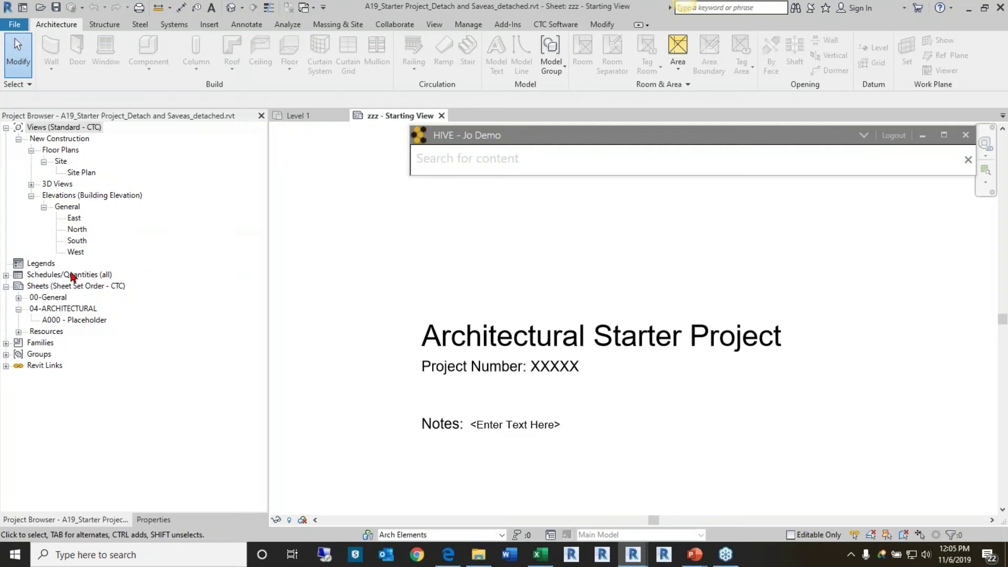
{"action": "left_click", "coordinate": [6, 343]}
{"action": "left_click", "coordinate": [6, 184]}
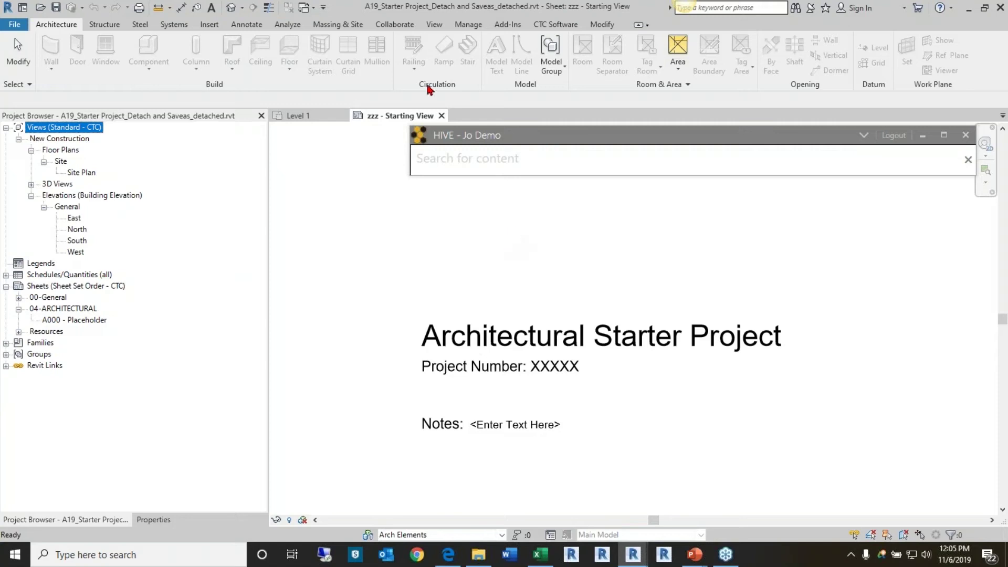
Launch View Creator from the CTC Software tab and move its off-screen window into view.
{"action": "left_click", "coordinate": [555, 24]}
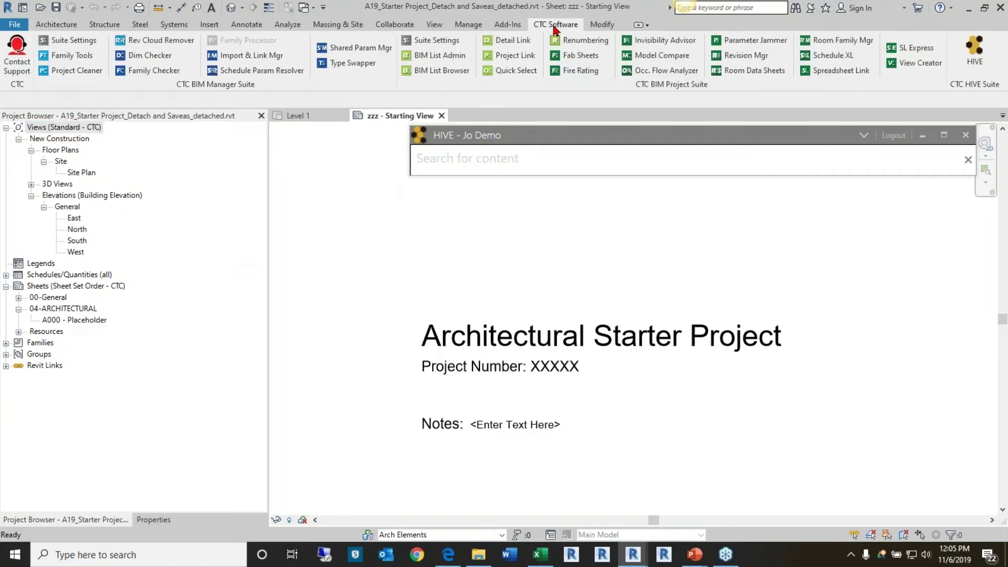
{"action": "left_click", "coordinate": [904, 68]}
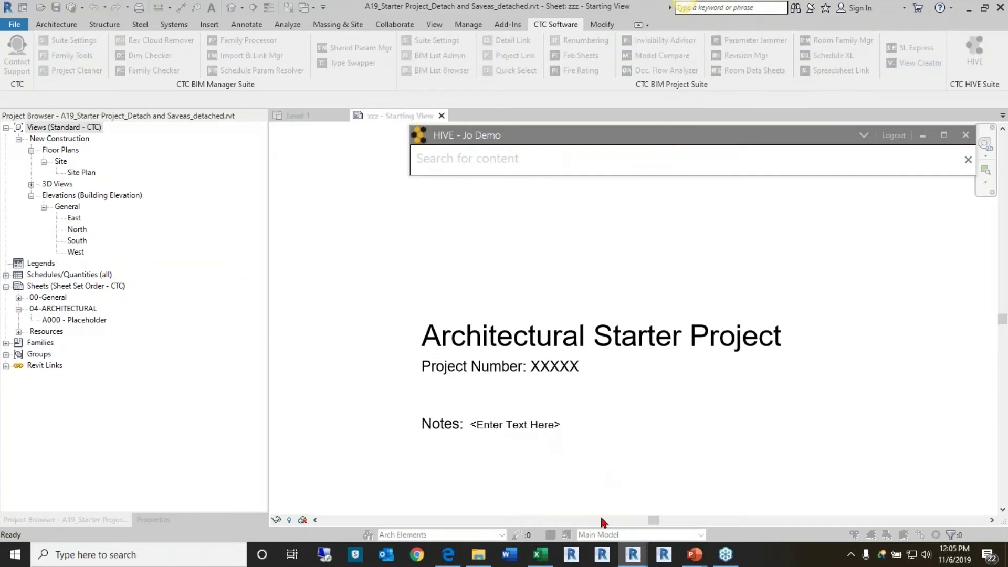
{"action": "mouse_move", "coordinate": [635, 558]}
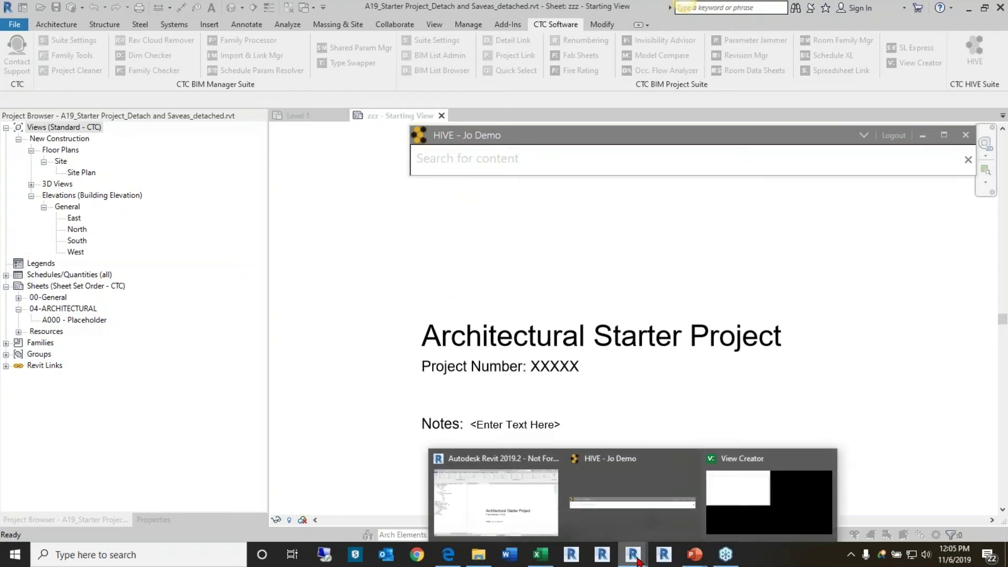
{"action": "left_click", "coordinate": [747, 520]}
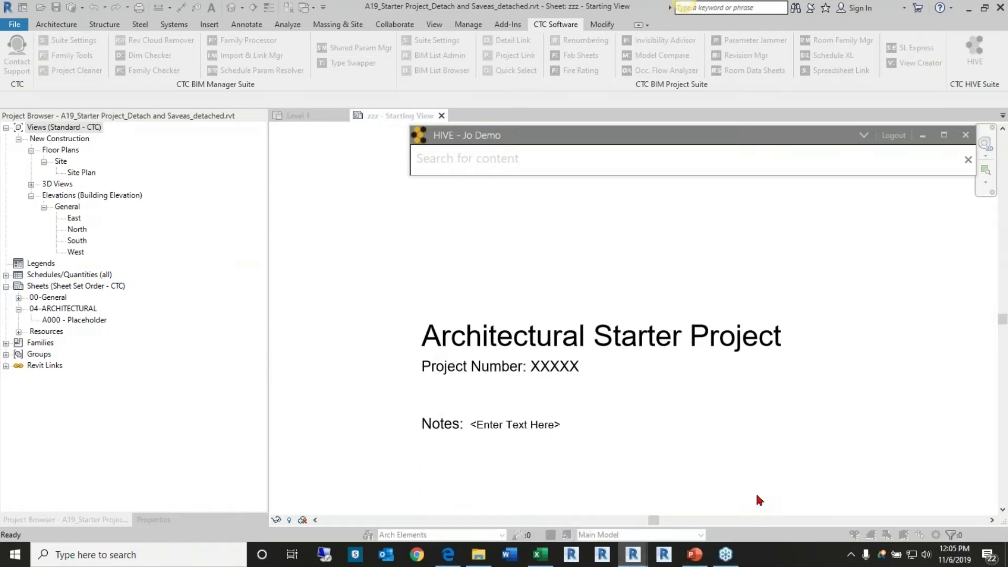
{"action": "key", "text": "alt+space"}
{"action": "key", "text": "Escape"}
{"action": "left_click_drag", "start_coordinate": [21, 5], "coordinate": [395, 68]}
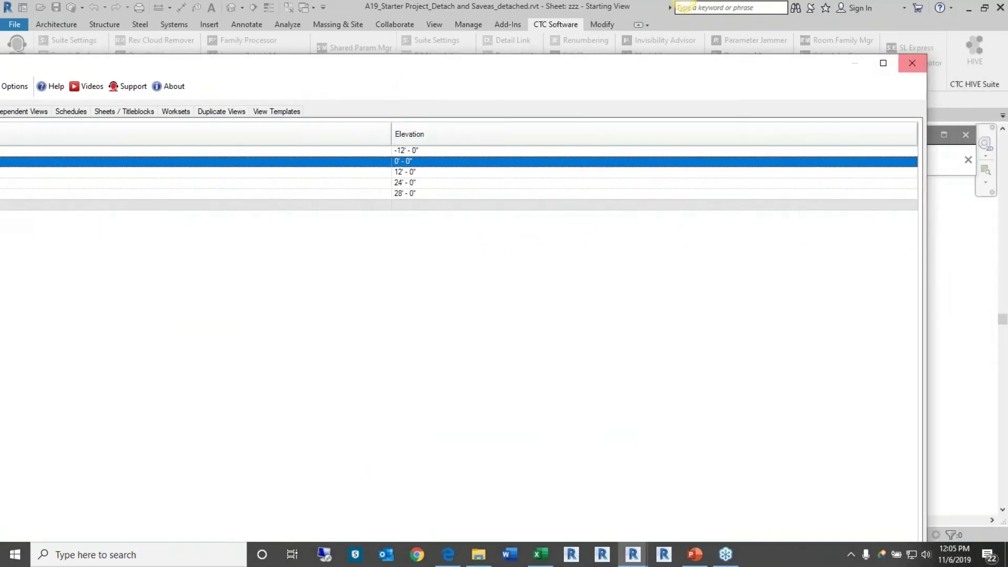
Add Third Level at 24' and Fourth Level at 36' after Second Level.
{"action": "left_click_drag", "start_coordinate": [420, 71], "coordinate": [621, 57]}
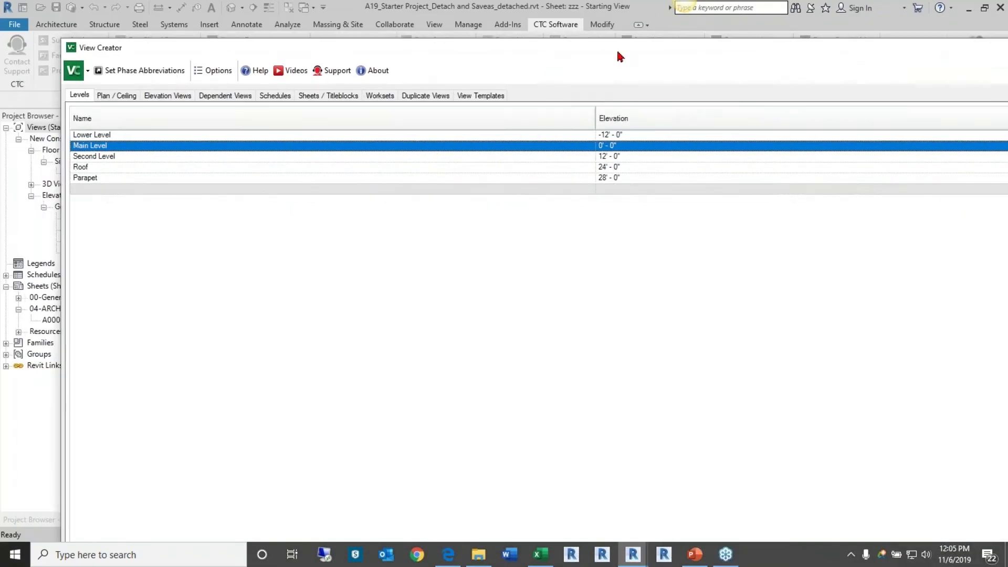
{"action": "left_click_drag", "start_coordinate": [61, 40], "coordinate": [506, 360]}
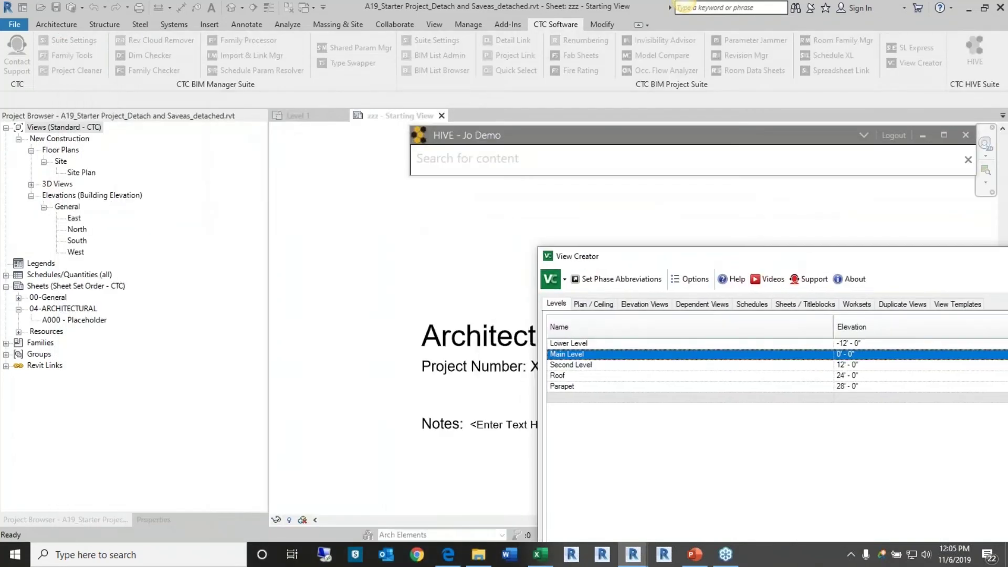
{"action": "left_click_drag", "start_coordinate": [758, 373], "coordinate": [485, 108]}
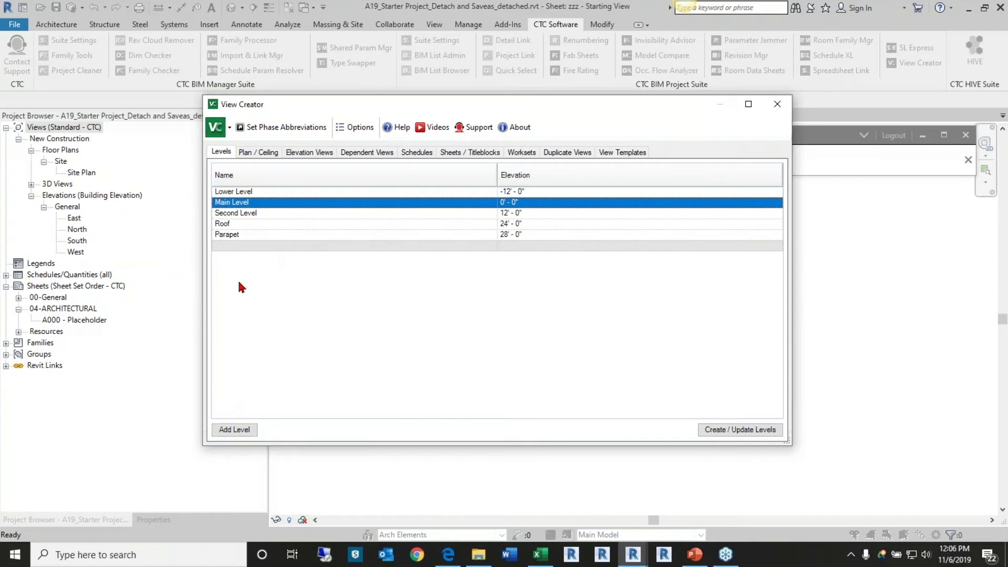
{"action": "left_click", "coordinate": [273, 212]}
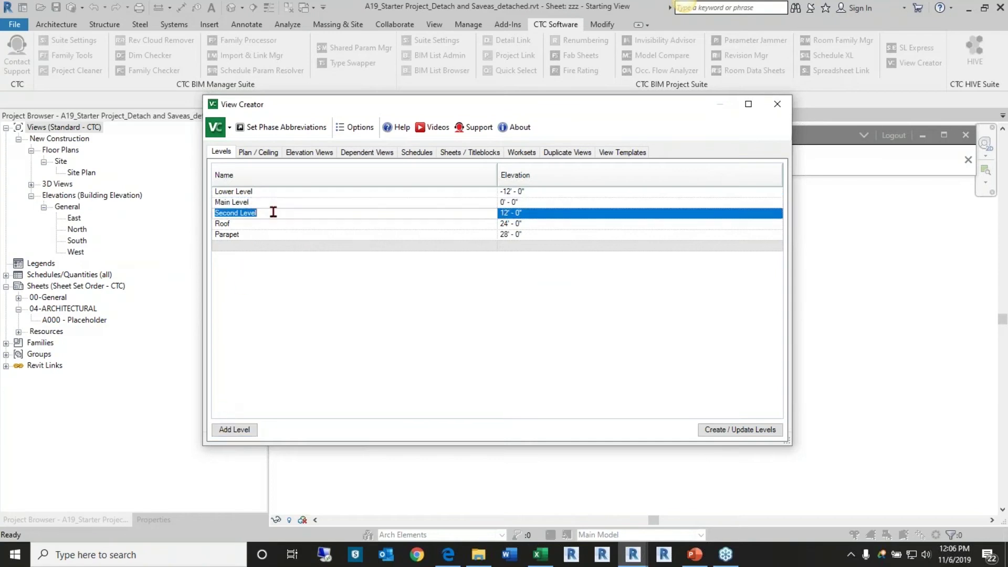
{"action": "left_click", "coordinate": [234, 430]}
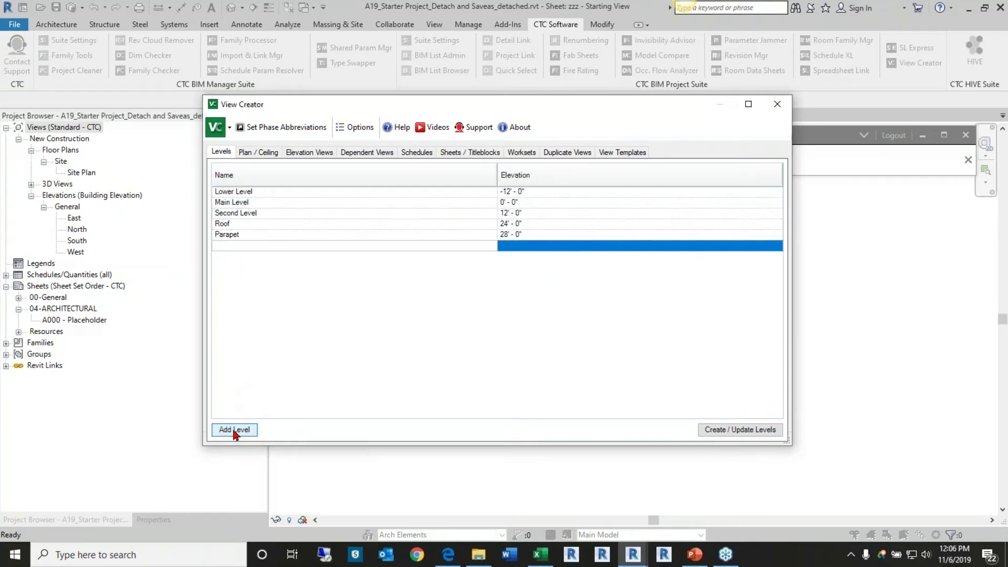
{"action": "type", "text": "Third Level"}
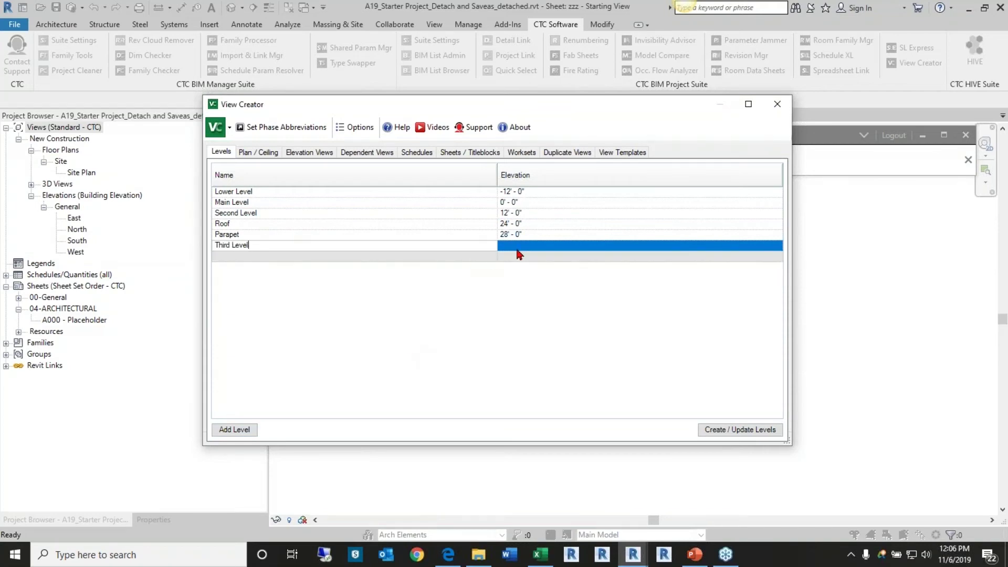
{"action": "key", "text": "Tab"}
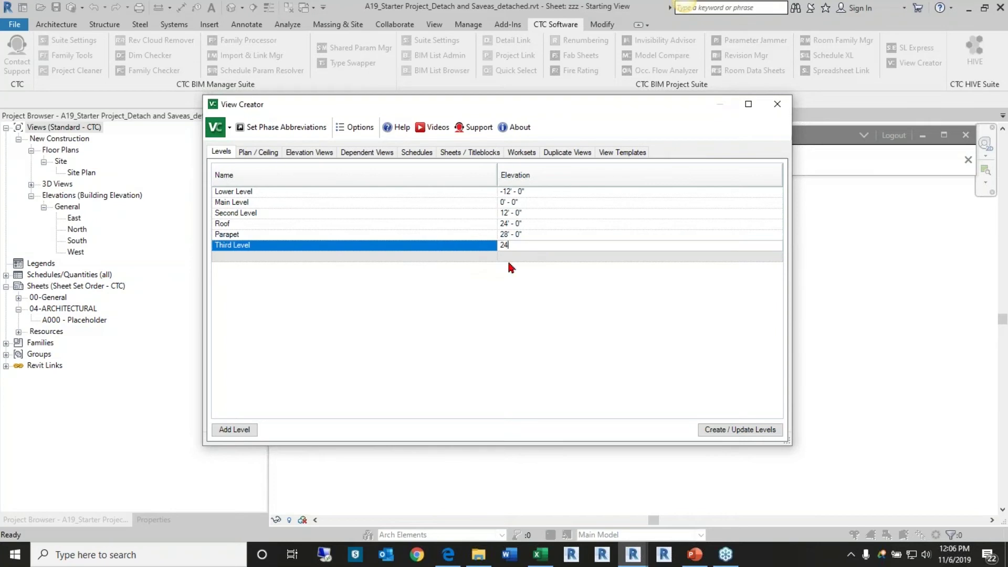
{"action": "left_click", "coordinate": [396, 235]}
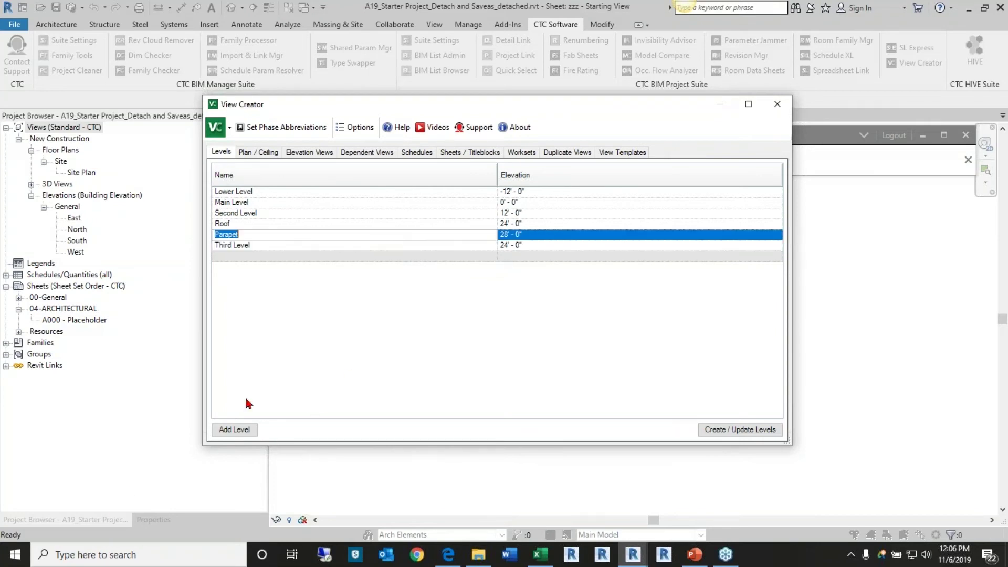
{"action": "left_click", "coordinate": [236, 430]}
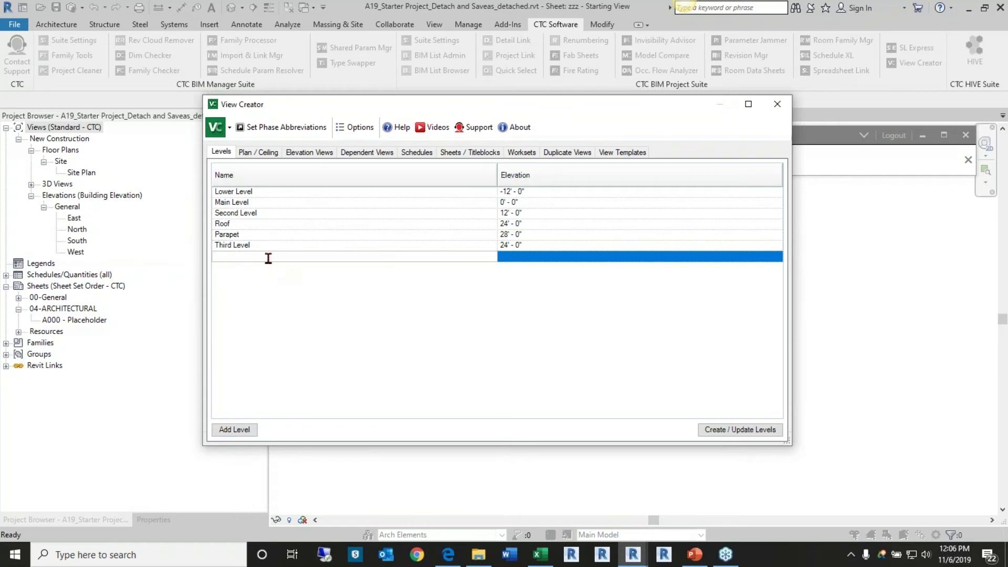
{"action": "type", "text": "Fourth Level"}
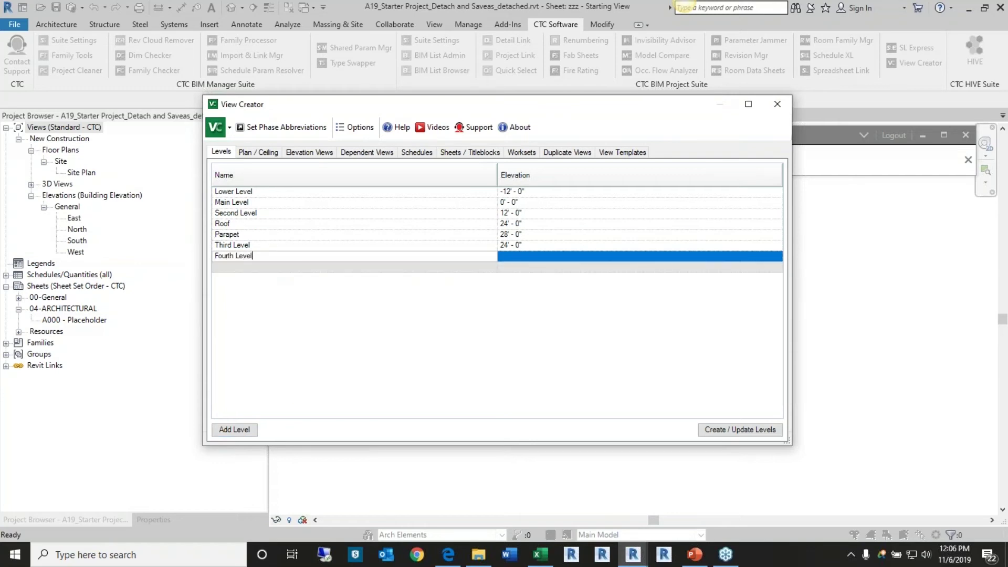
{"action": "left_click", "coordinate": [552, 257]}
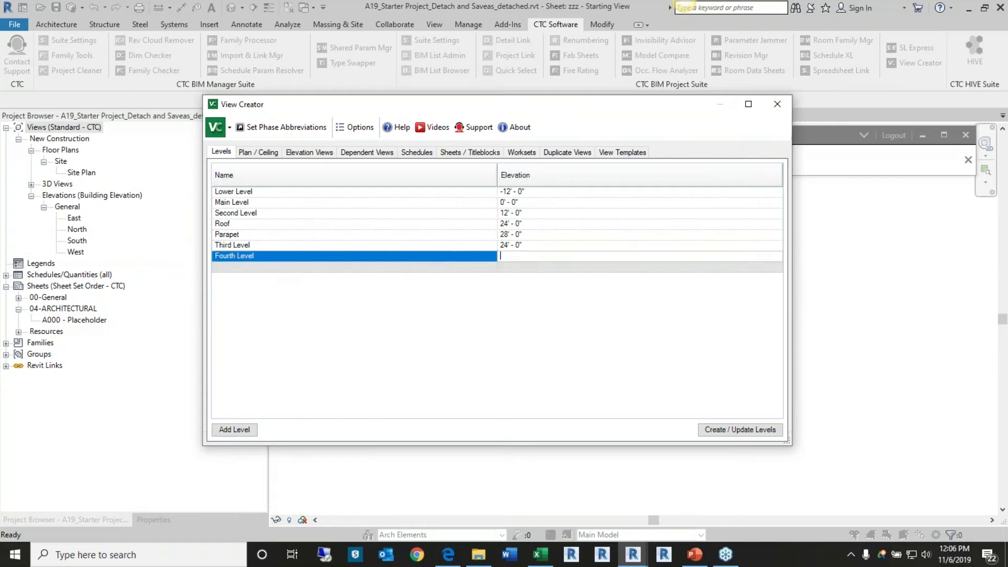
{"action": "left_click", "coordinate": [464, 244]}
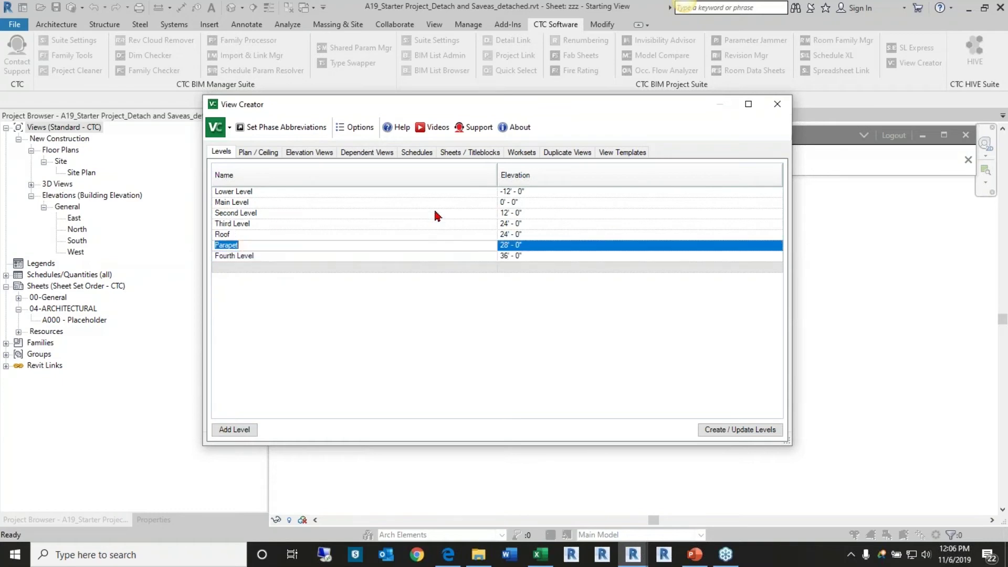
Set the Roof elevation to 48' and the Parapet elevation to 52'.
{"action": "left_click", "coordinate": [549, 235]}
{"action": "type", "text": "48"}
{"action": "key", "text": "Return"}
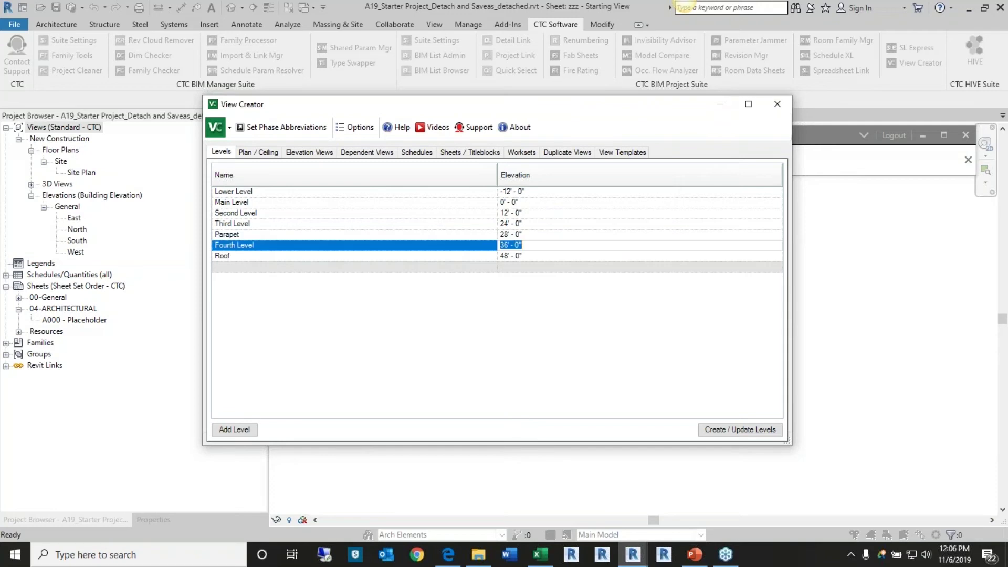
{"action": "left_click", "coordinate": [542, 236]}
{"action": "type", "text": "52"}
{"action": "key", "text": "Return"}
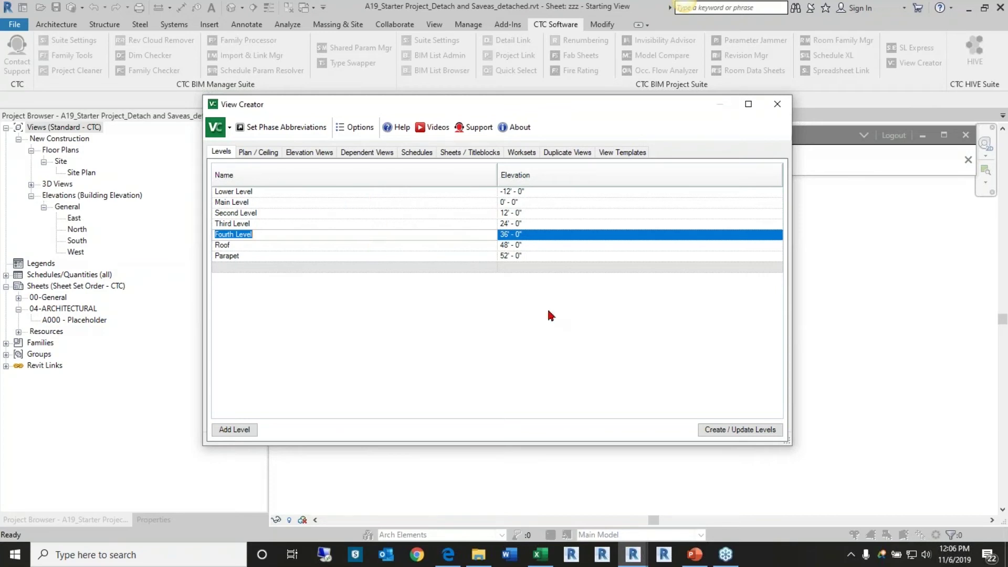
Create and update the levels in the project, dismiss the summary and close View Creator.
{"action": "left_click", "coordinate": [729, 434]}
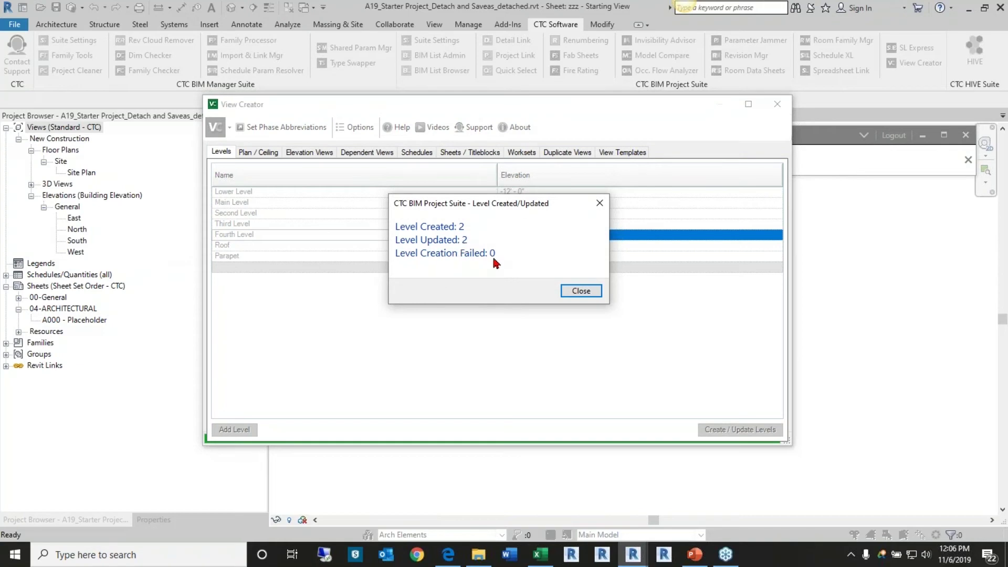
{"action": "left_click", "coordinate": [577, 291]}
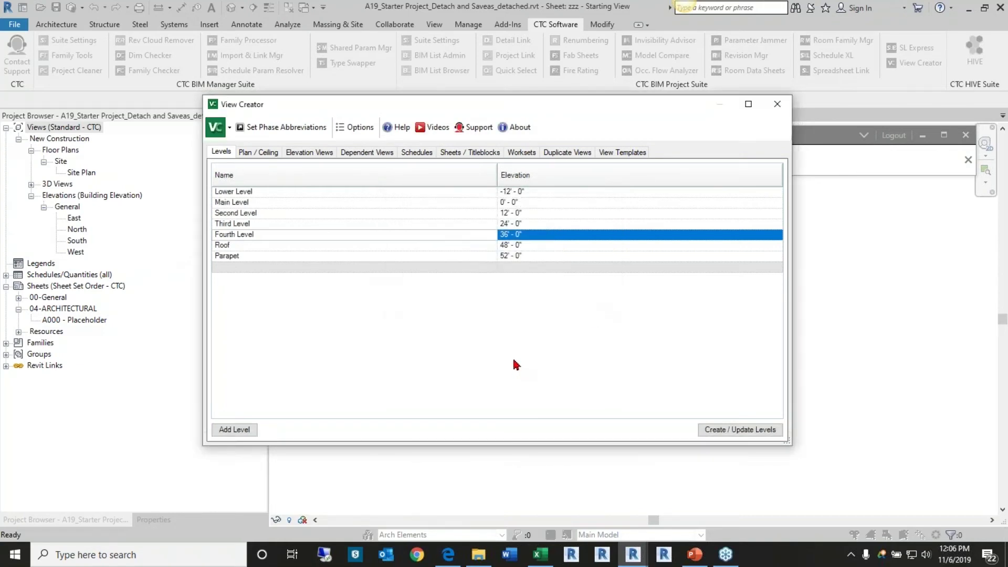
{"action": "left_click", "coordinate": [774, 102]}
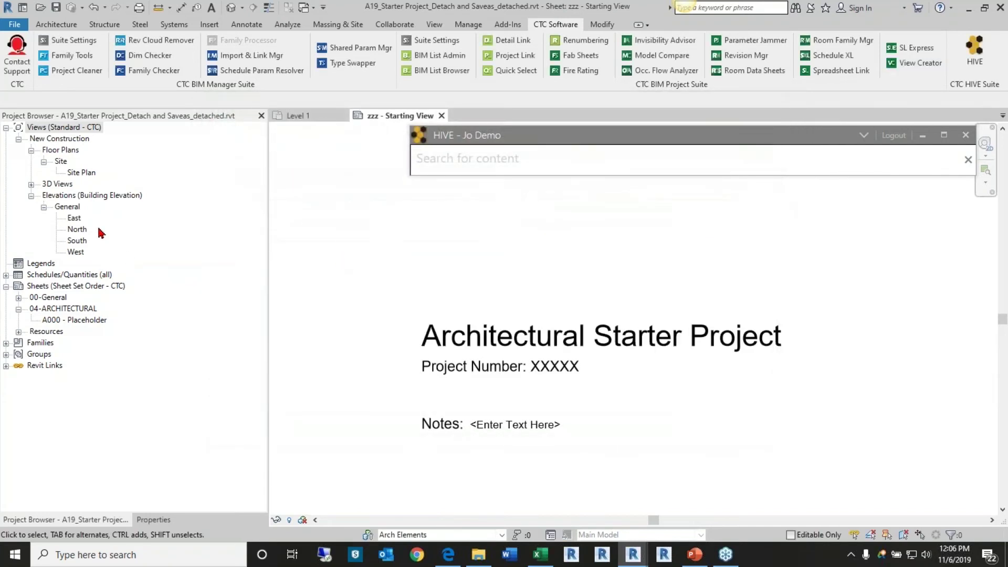
Open the East elevation and drag both ends of Third Level into line with the other levels.
{"action": "double_click", "coordinate": [75, 218]}
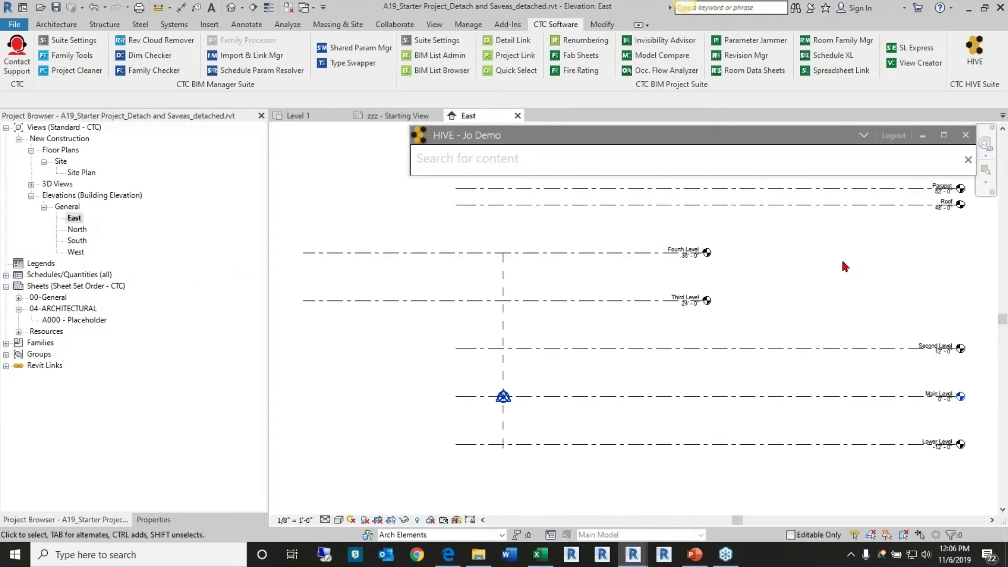
{"action": "middle_click_drag", "start_coordinate": [835, 322], "coordinate": [698, 353]}
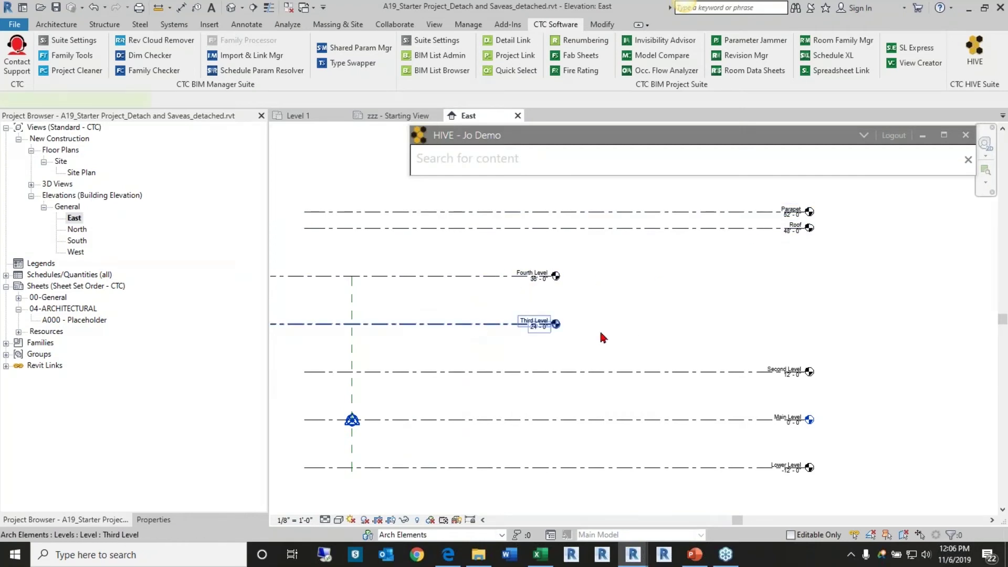
{"action": "left_click", "coordinate": [556, 325]}
{"action": "left_click_drag", "start_coordinate": [556, 324], "coordinate": [809, 324]}
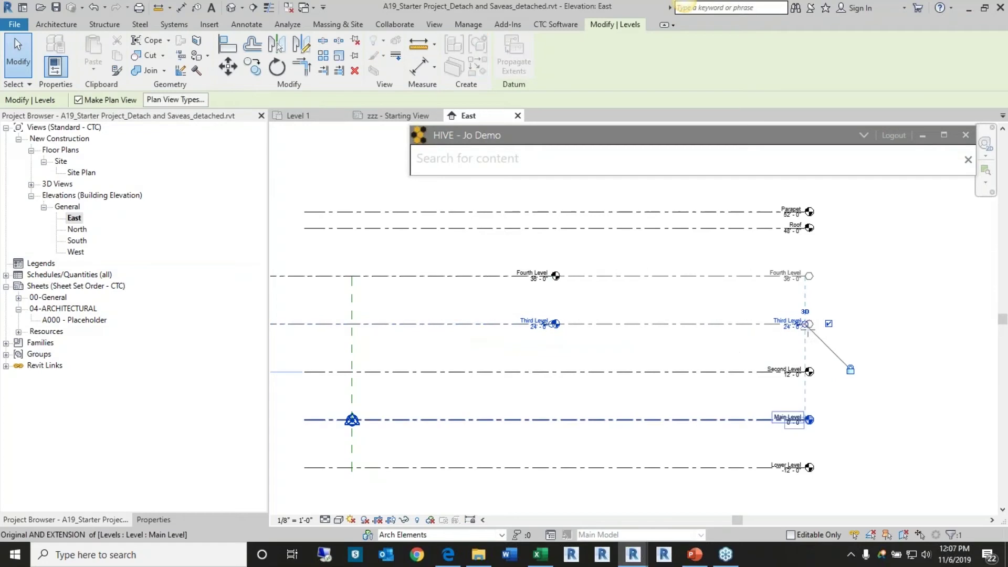
{"action": "left_click", "coordinate": [701, 351]}
{"action": "scroll", "coordinate": [436, 342], "scroll_direction": "left", "scroll_amount": 5, "text": "shift"}
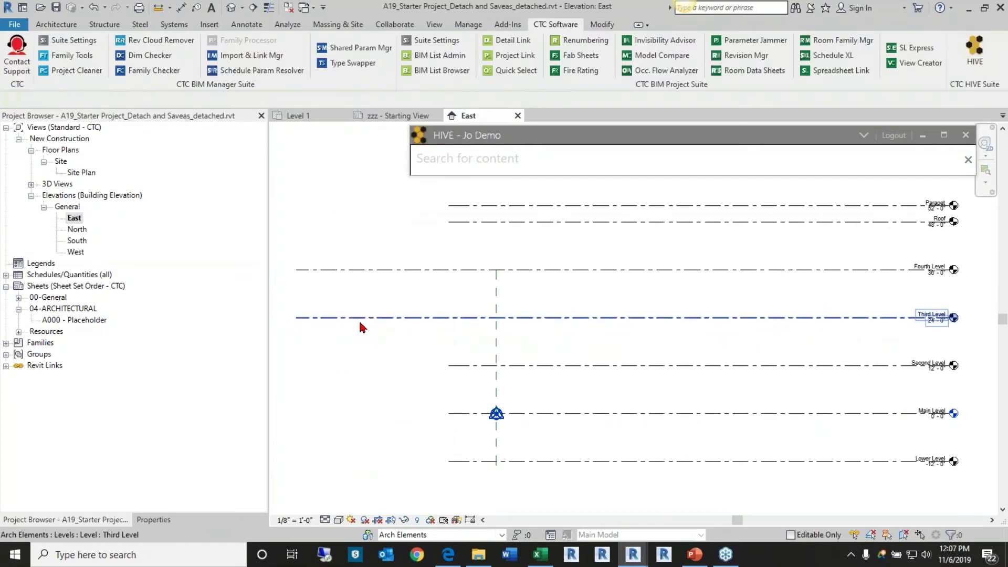
{"action": "left_click", "coordinate": [295, 320]}
{"action": "left_click_drag", "start_coordinate": [470, 321], "coordinate": [449, 319]}
{"action": "left_click", "coordinate": [379, 328]}
{"action": "middle_click_drag", "start_coordinate": [602, 328], "coordinate": [538, 330]}
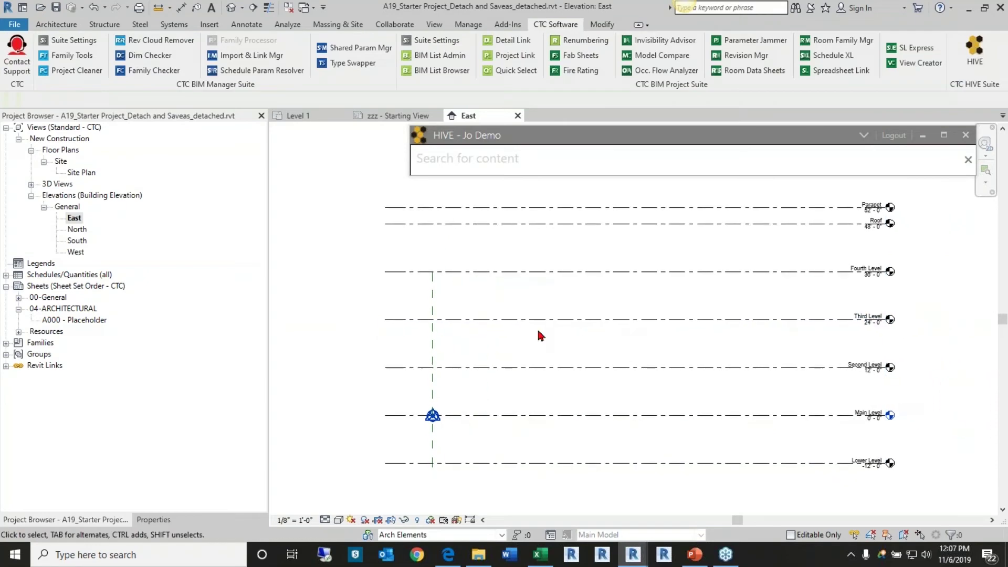
{"action": "middle_click_drag", "start_coordinate": [922, 354], "coordinate": [868, 367]}
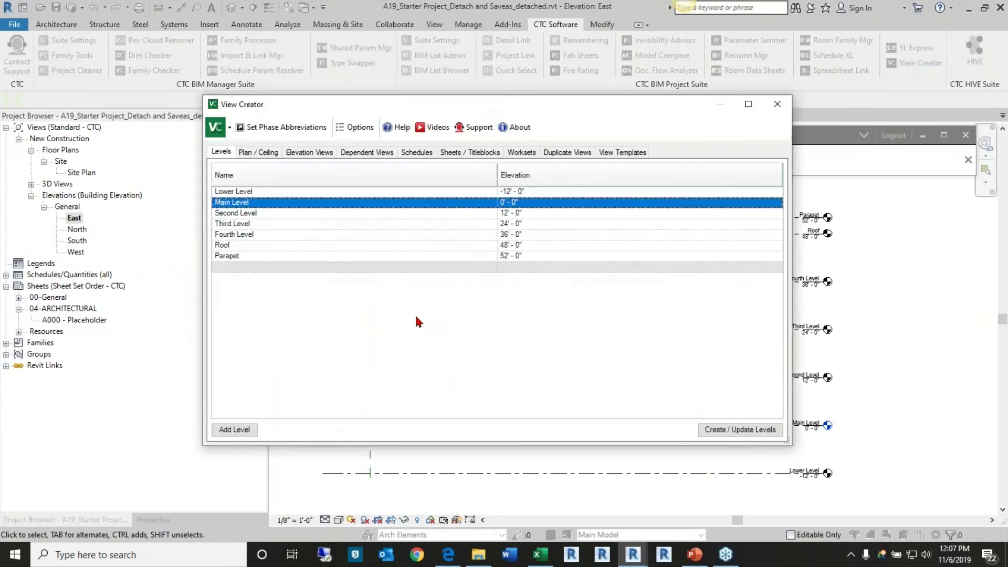
Show the Plan / Ceiling page and try the Discipline filter, leaving it on <all>.
{"action": "left_click", "coordinate": [257, 153]}
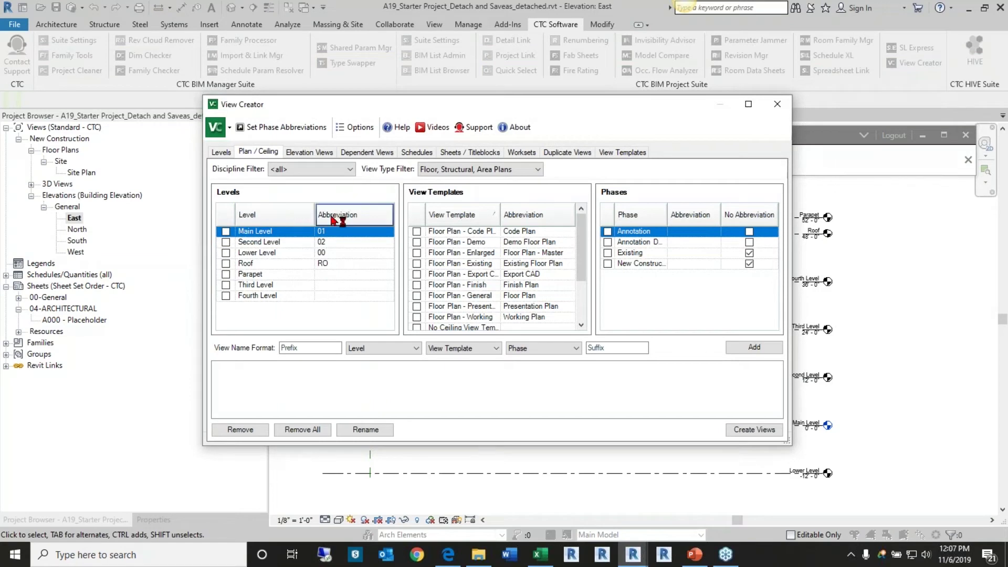
{"action": "left_click_drag", "start_coordinate": [507, 104], "coordinate": [525, 95]}
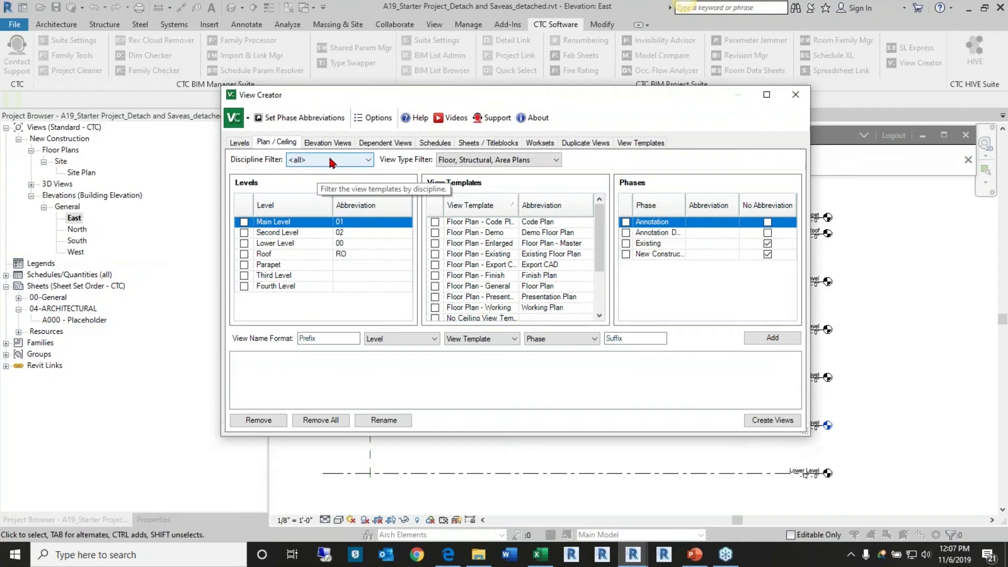
{"action": "left_click", "coordinate": [330, 160]}
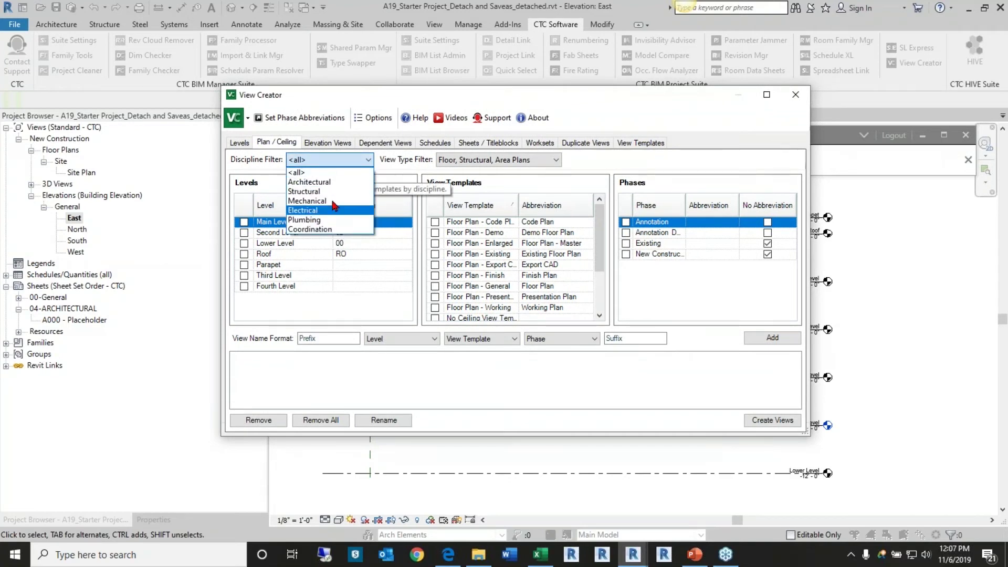
{"action": "left_click", "coordinate": [336, 182]}
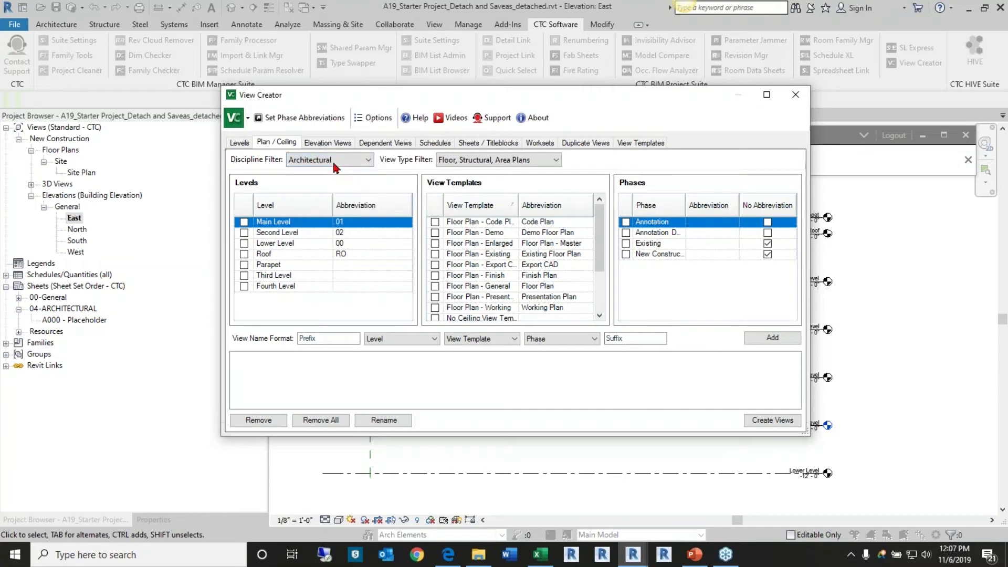
{"action": "left_click", "coordinate": [328, 161]}
{"action": "left_click", "coordinate": [325, 173]}
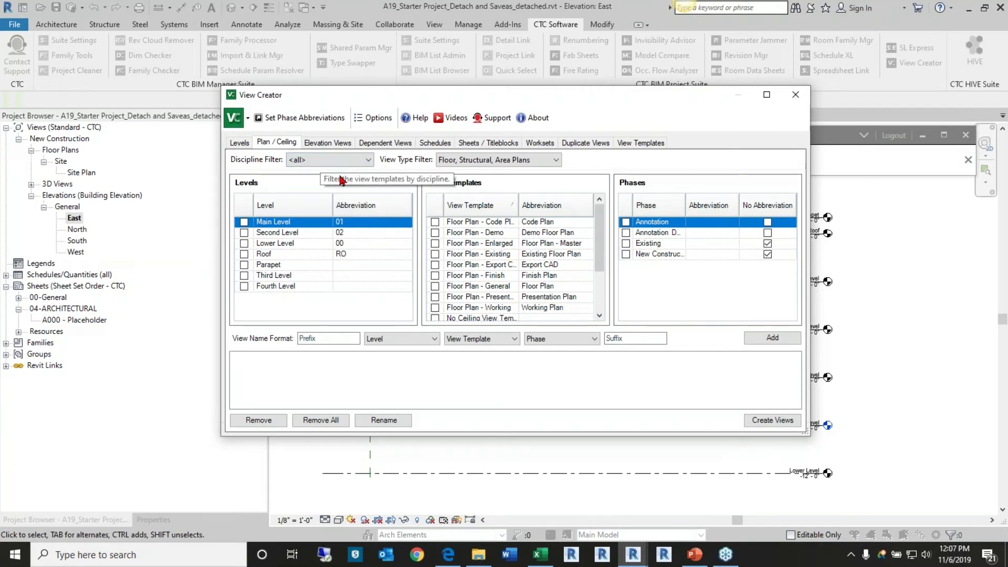
{"action": "left_click", "coordinate": [339, 160]}
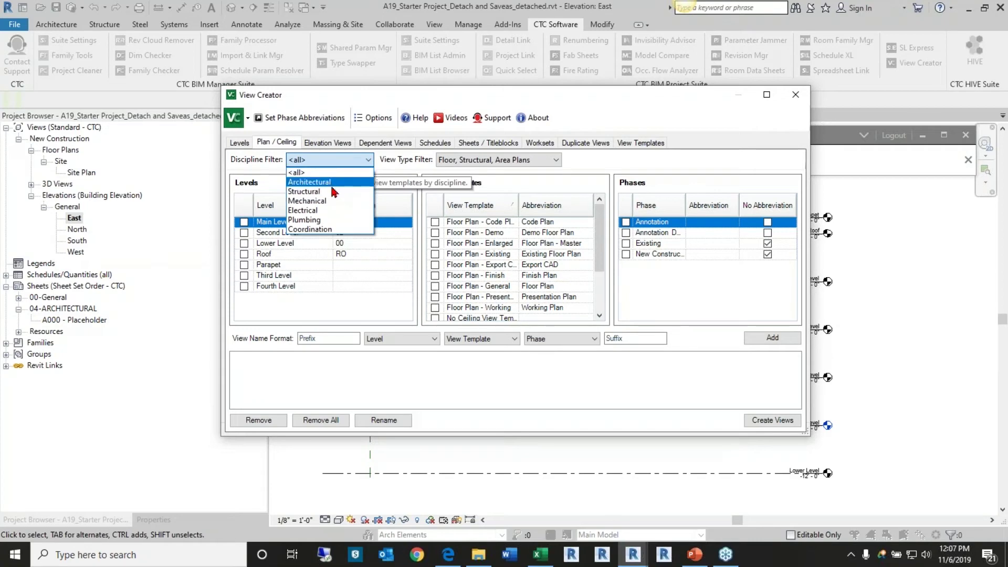
{"action": "left_click", "coordinate": [314, 173]}
Try the View Type filter options, returning to Floor, Structural, Area Plans templates.
{"action": "left_click", "coordinate": [531, 160]}
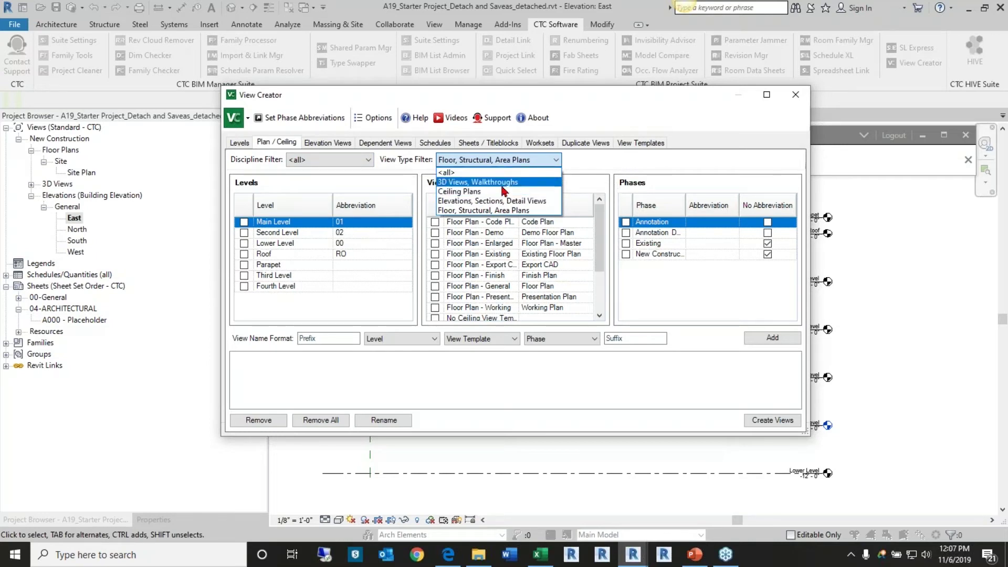
{"action": "left_click", "coordinate": [648, 175]}
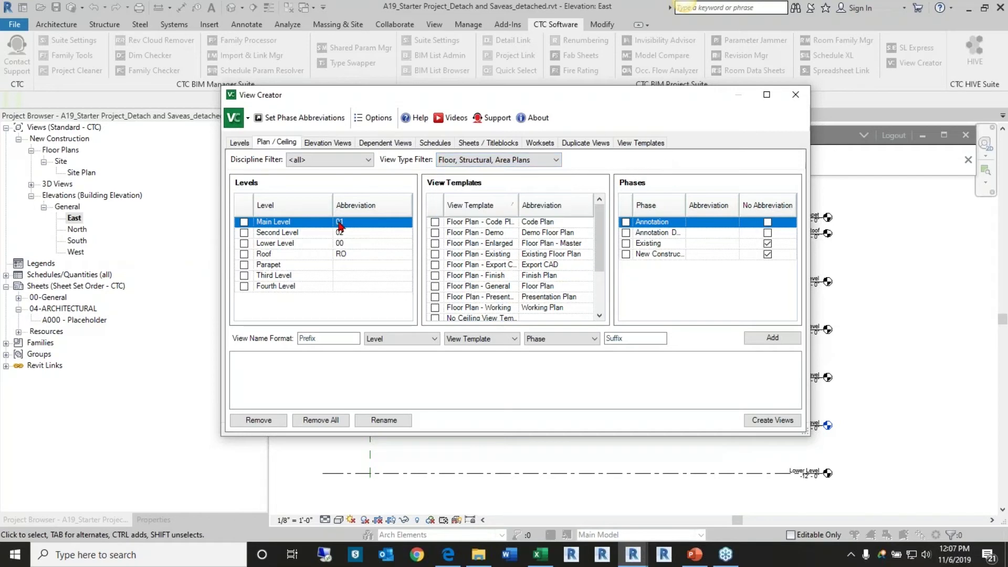
{"action": "left_click", "coordinate": [501, 160]}
{"action": "left_click", "coordinate": [475, 201]}
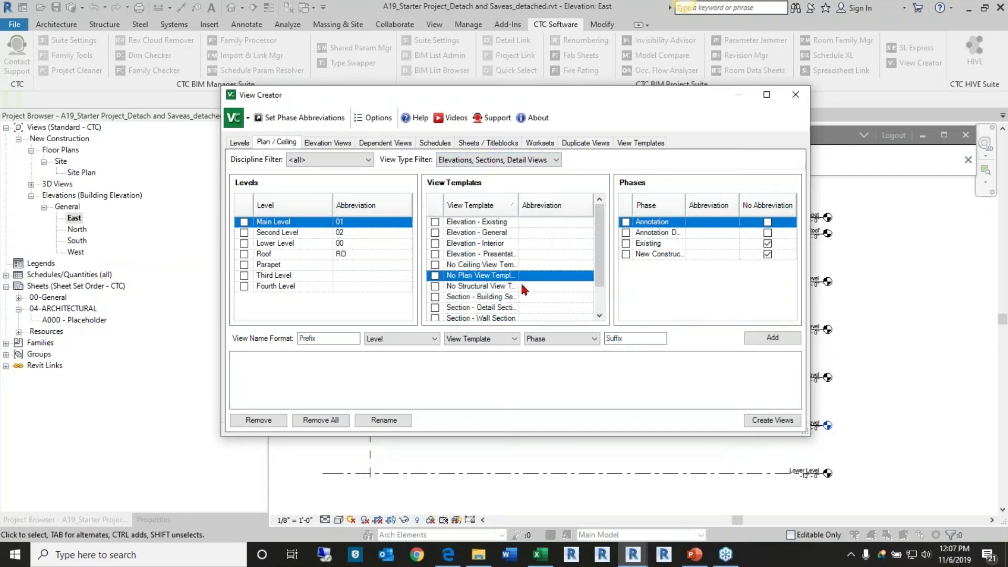
{"action": "left_click", "coordinate": [503, 161]}
{"action": "left_click", "coordinate": [493, 182]}
{"action": "left_click", "coordinate": [475, 160]}
{"action": "left_click", "coordinate": [469, 211]}
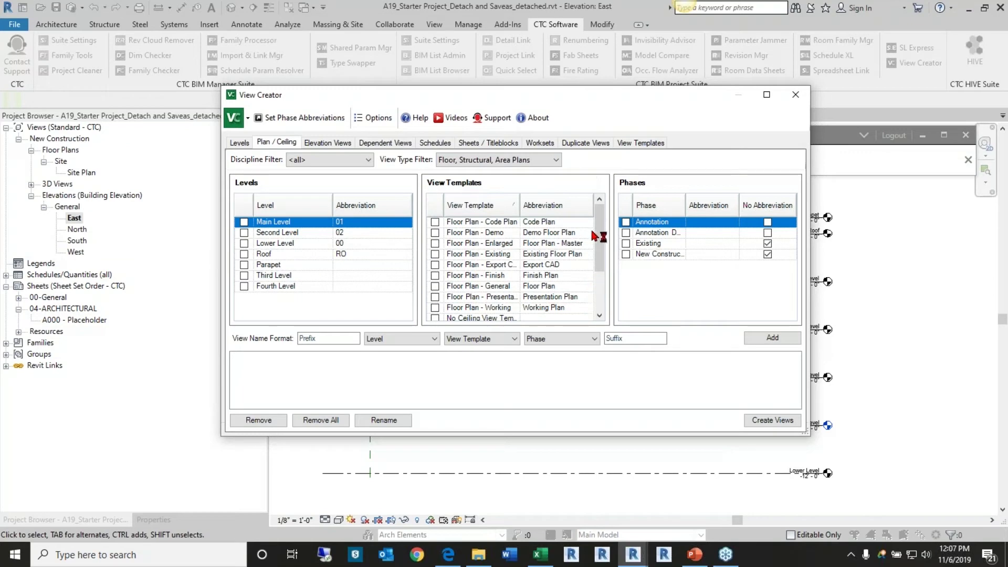
Tick Lower, Main, Second, Third, Fourth Level and Roof, leaving Parapet unticked.
{"action": "left_click", "coordinate": [243, 221]}
{"action": "left_click", "coordinate": [244, 232]}
{"action": "left_click", "coordinate": [244, 243]}
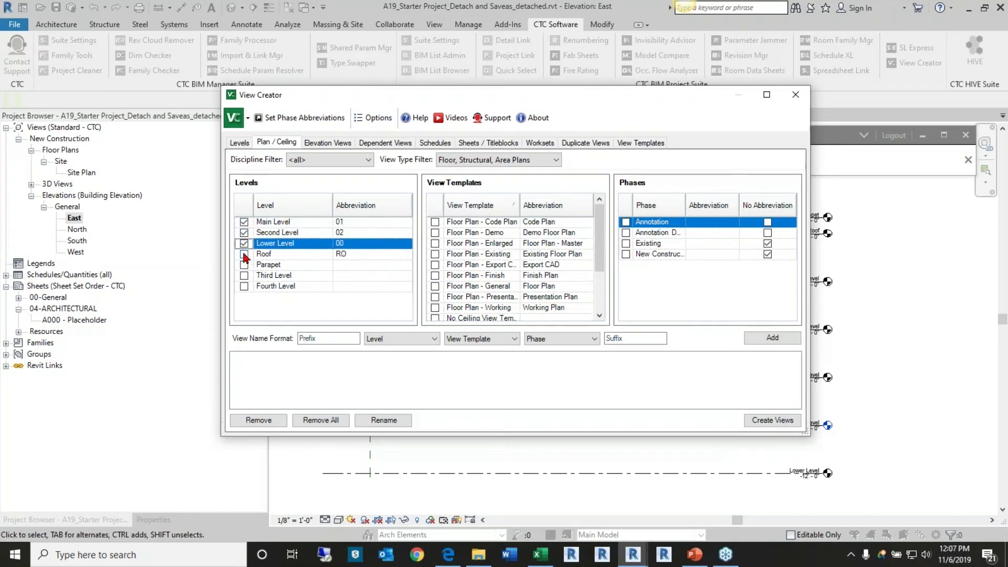
{"action": "left_click", "coordinate": [244, 254]}
{"action": "left_click", "coordinate": [243, 275]}
{"action": "left_click", "coordinate": [244, 286]}
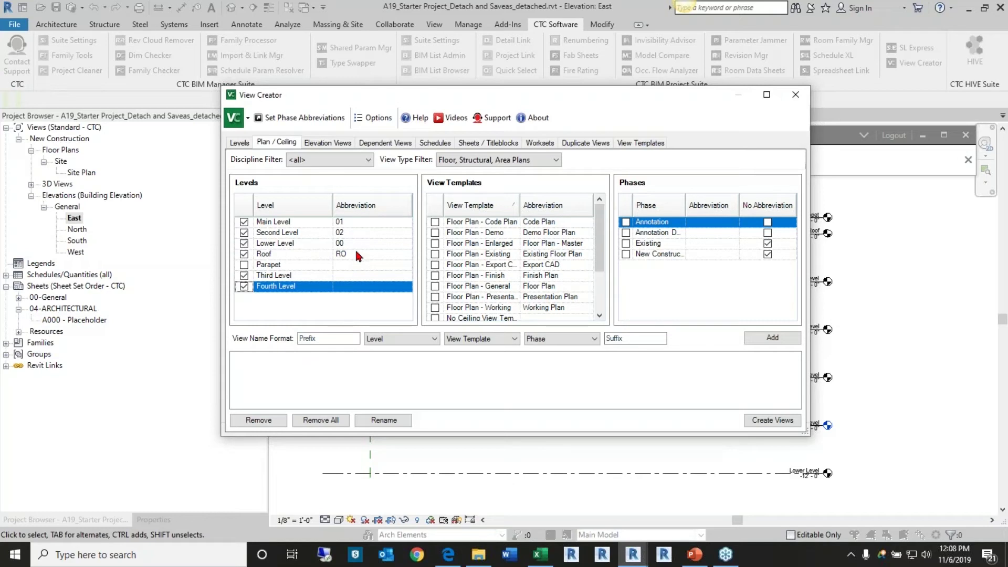
Give Third, Fourth and Roof abbreviations 03, 04 and 05 and sort levels by abbreviation.
{"action": "double_click", "coordinate": [347, 276]}
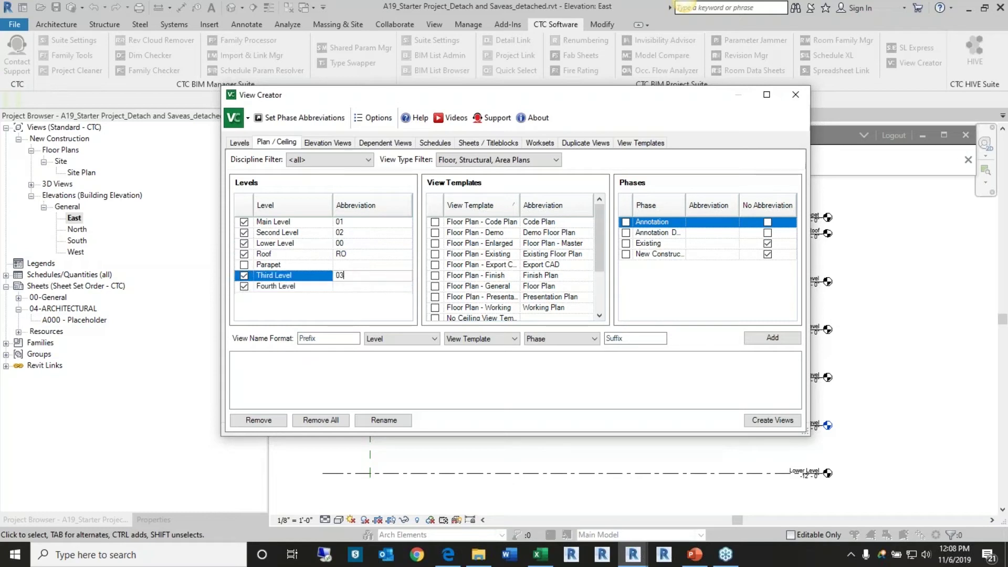
{"action": "left_click", "coordinate": [362, 291]}
{"action": "type", "text": "04"}
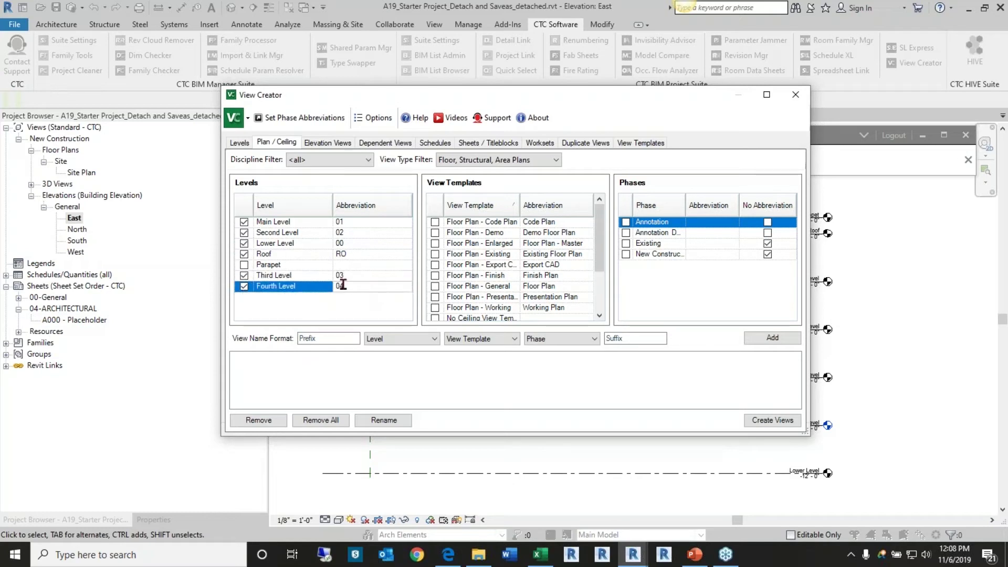
{"action": "left_click", "coordinate": [361, 209]}
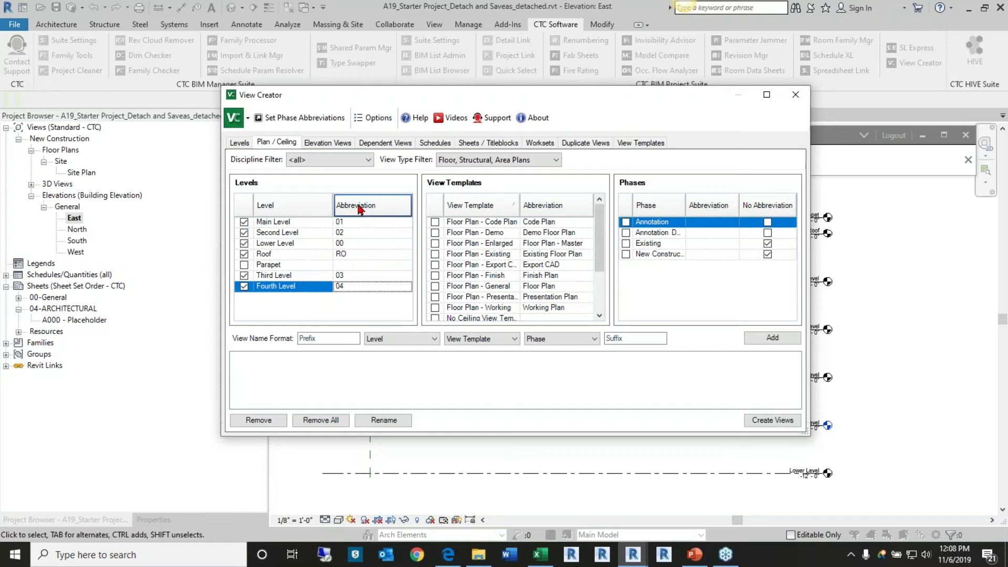
{"action": "left_click", "coordinate": [360, 209]}
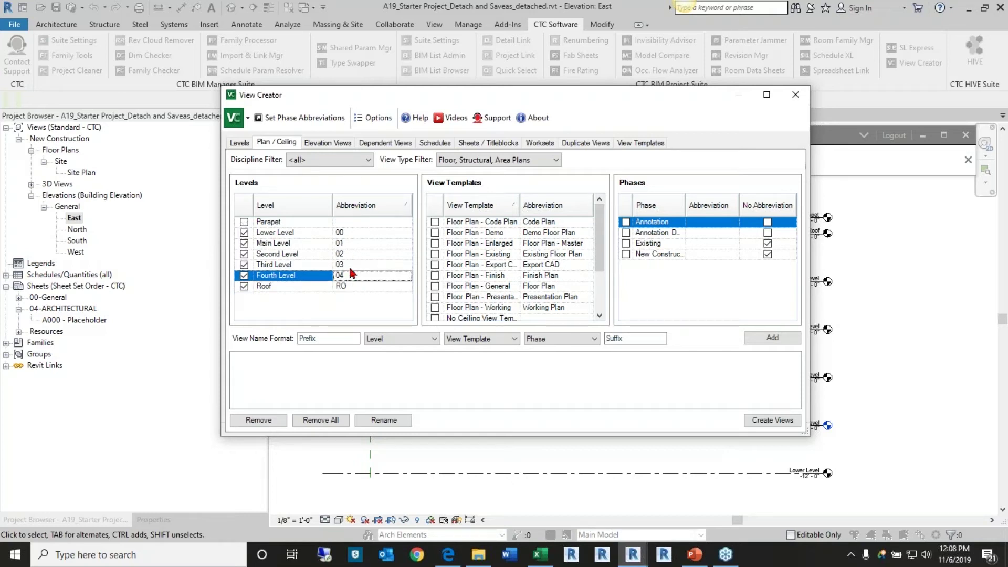
{"action": "left_click", "coordinate": [355, 287]}
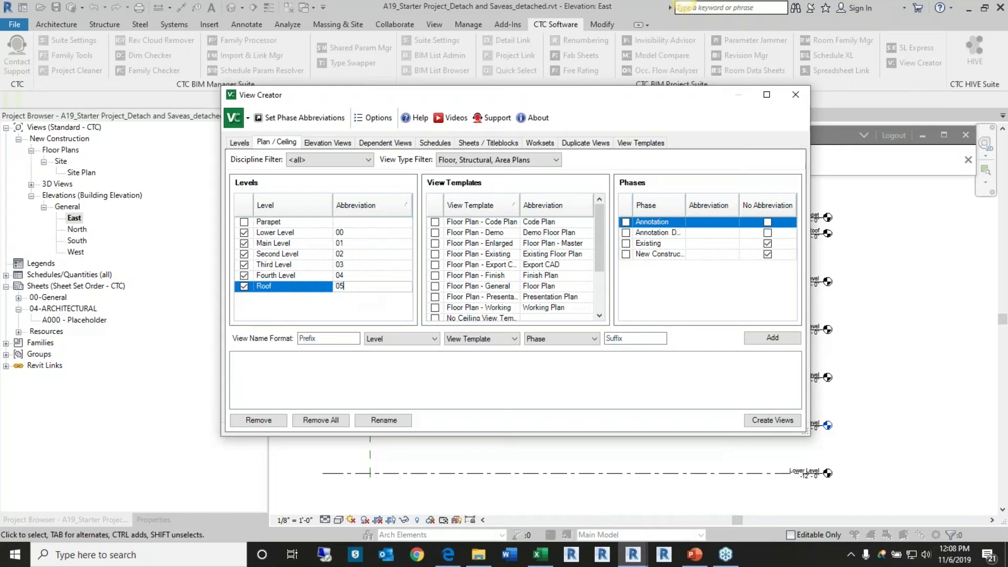
{"action": "left_click", "coordinate": [273, 269]}
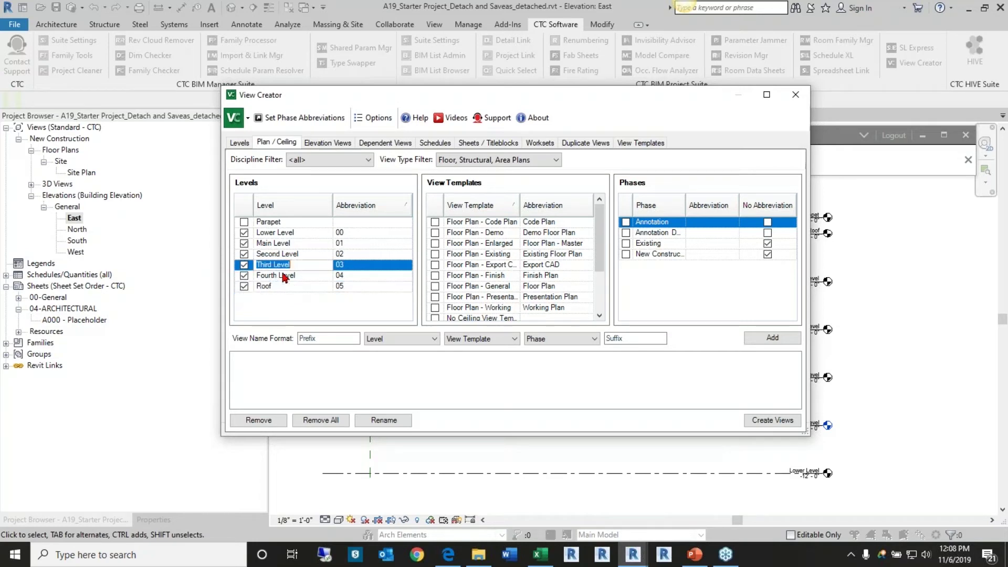
{"action": "left_click", "coordinate": [325, 289]}
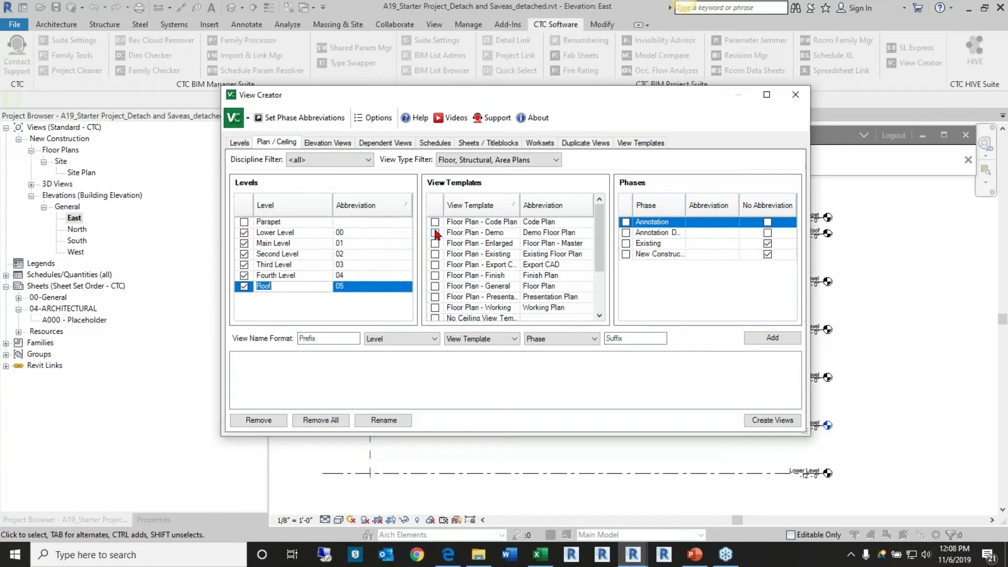
Tick the Demo, Existing, Export CAD, Finish, General, Working and Presentation floor plan templates.
{"action": "left_click", "coordinate": [435, 254]}
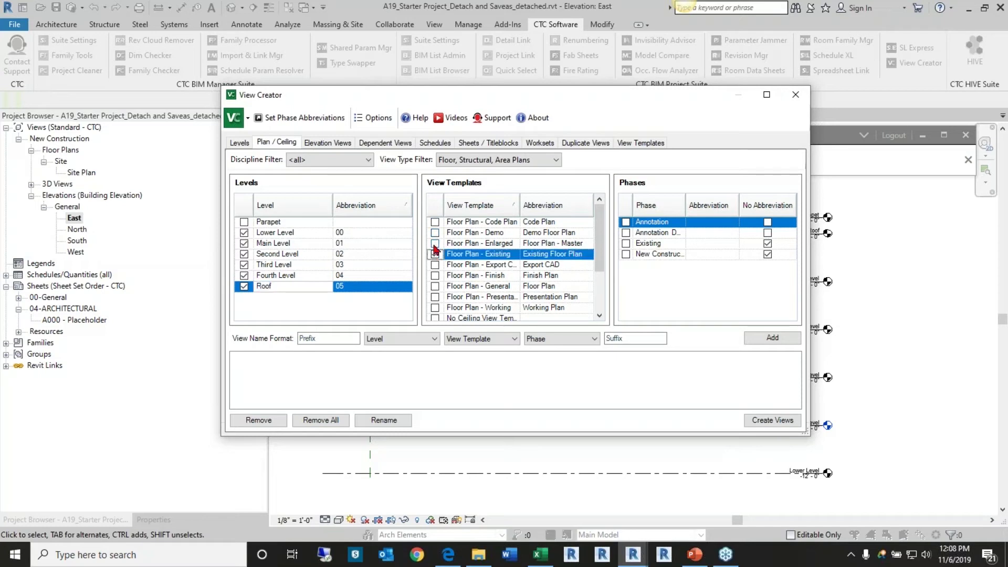
{"action": "left_click", "coordinate": [435, 233]}
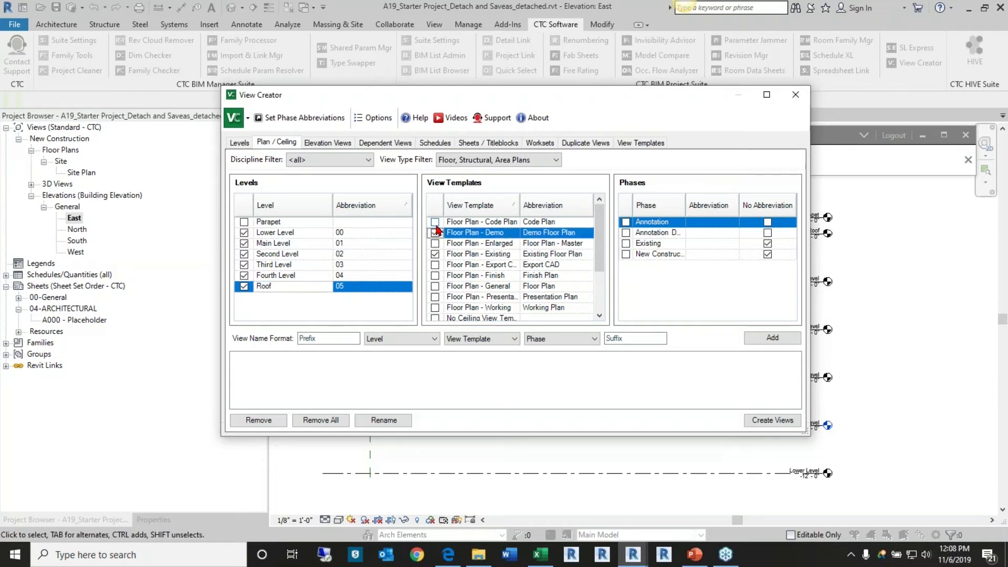
{"action": "left_click", "coordinate": [435, 222]}
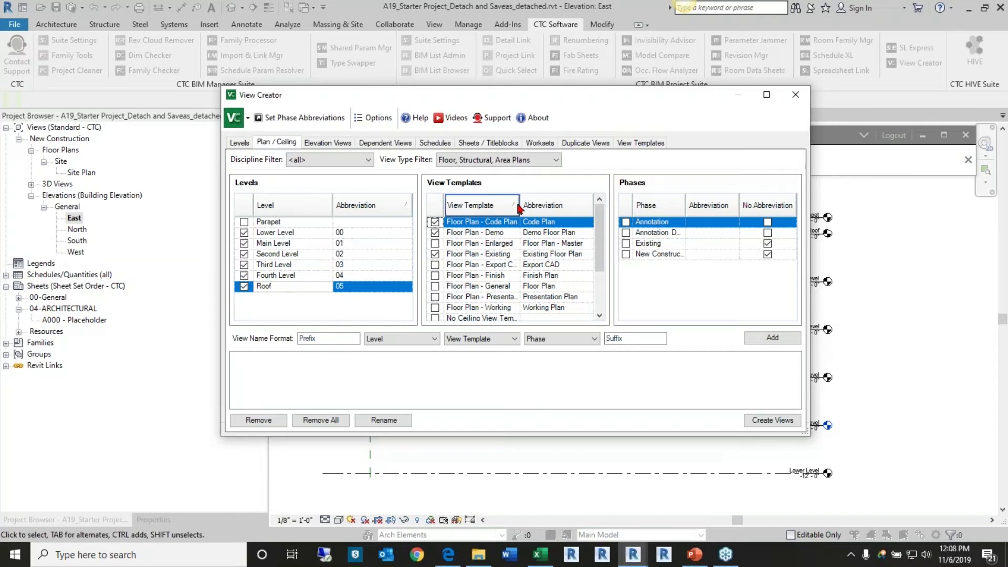
{"action": "left_click", "coordinate": [435, 275]}
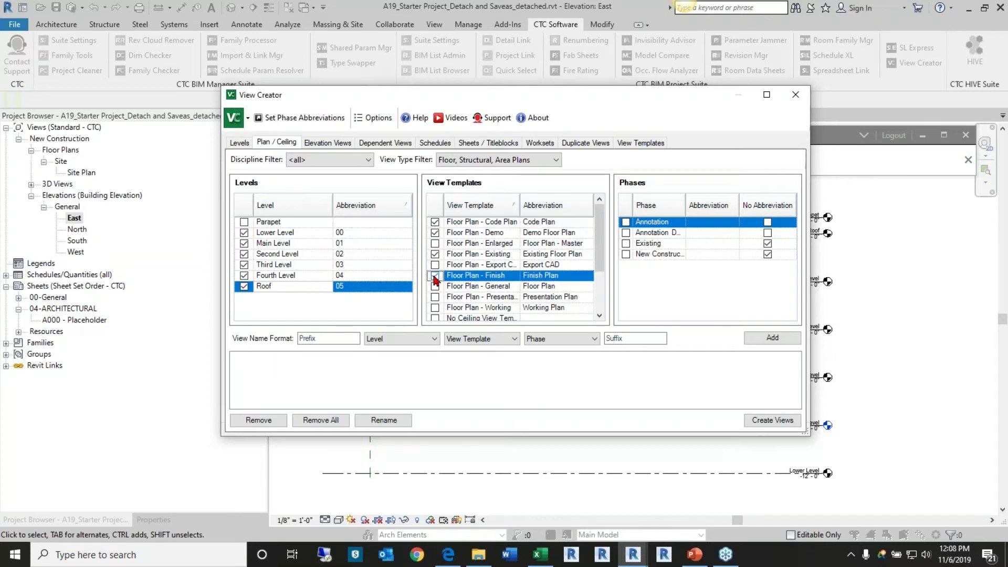
{"action": "left_click", "coordinate": [434, 286]}
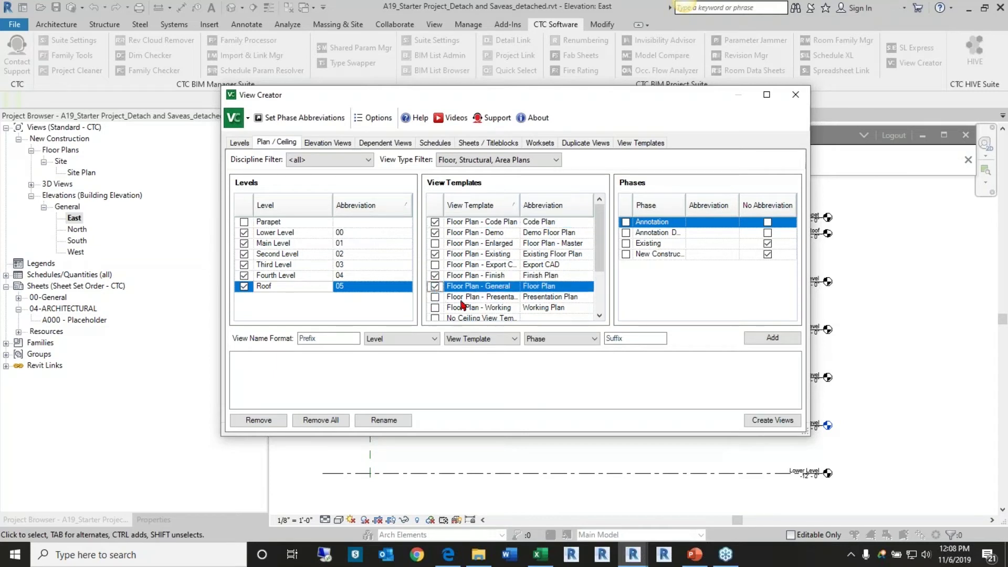
{"action": "scroll", "coordinate": [491, 300], "scroll_direction": "down", "scroll_amount": 2}
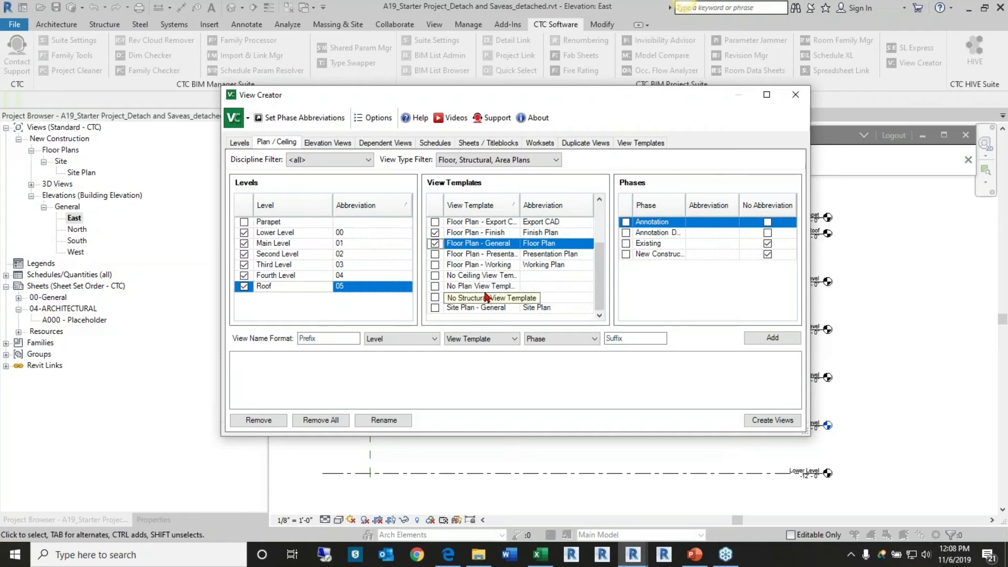
{"action": "scroll", "coordinate": [486, 298], "scroll_direction": "up", "scroll_amount": 2}
{"action": "left_click", "coordinate": [435, 296]}
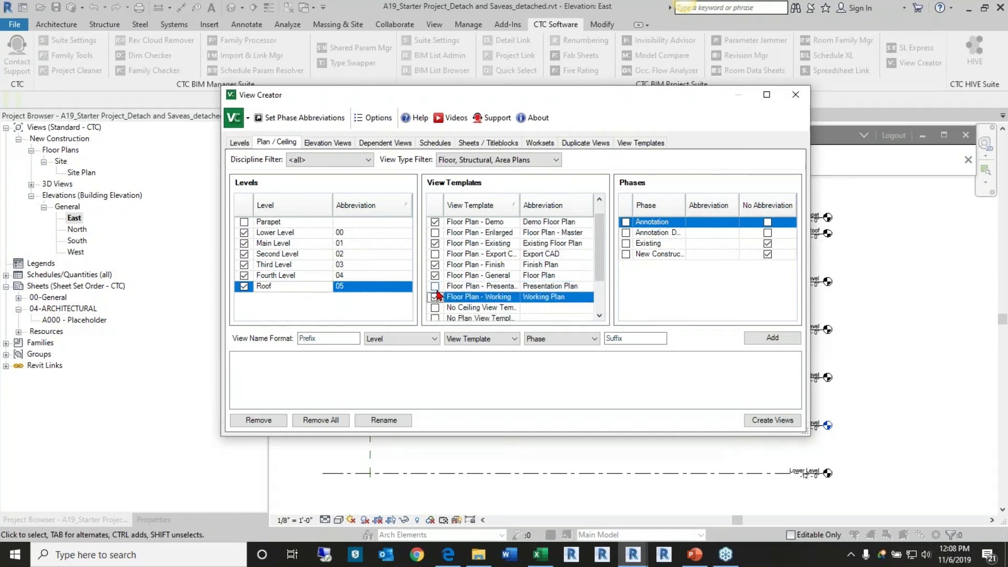
{"action": "left_click", "coordinate": [434, 287]}
Enlarge the dialog and tick the Existing and New Construction phases.
{"action": "left_click_drag", "start_coordinate": [807, 430], "coordinate": [914, 465]}
{"action": "left_click_drag", "start_coordinate": [682, 96], "coordinate": [615, 82]}
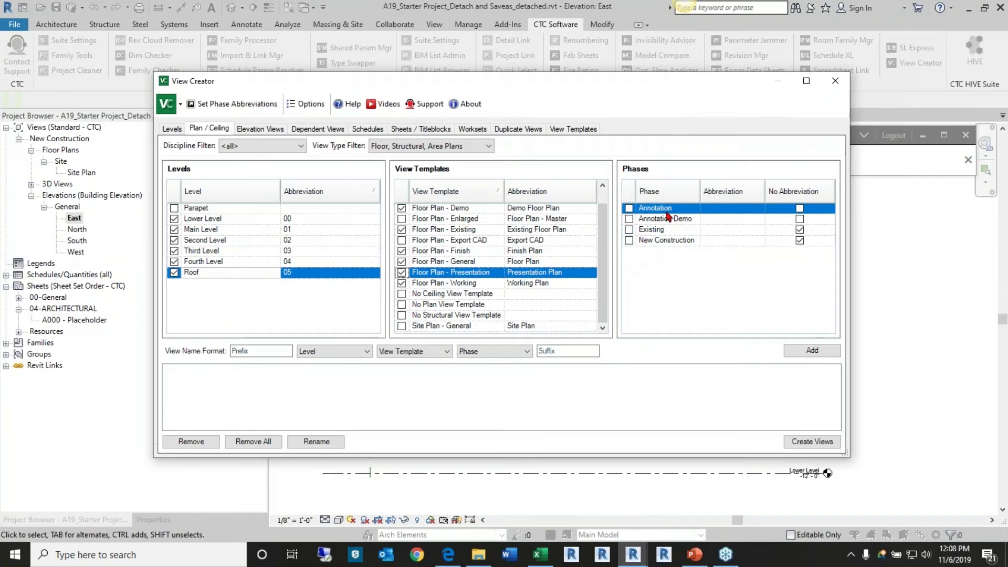
{"action": "left_click", "coordinate": [629, 241]}
{"action": "left_click", "coordinate": [629, 229]}
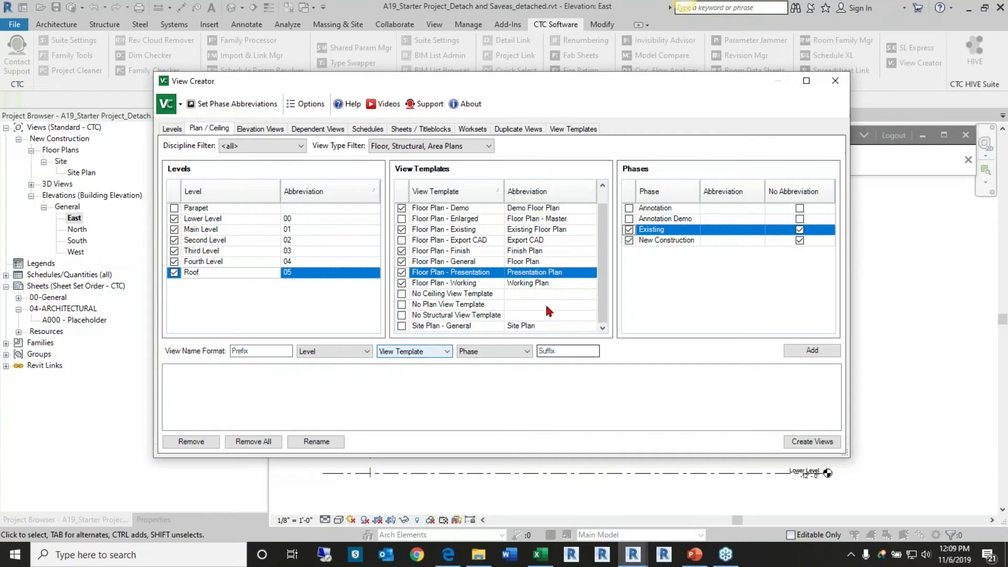
Keep the name format Prefix, Level, View Template, Phase and add plans 00-Code Plan through 05-Working Plan.
{"action": "left_click", "coordinate": [488, 230]}
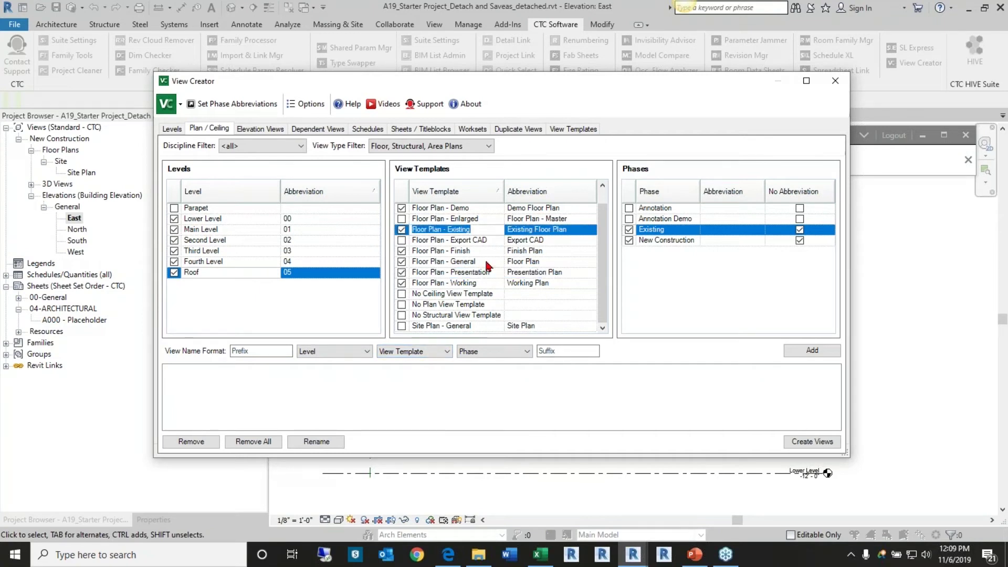
{"action": "left_click", "coordinate": [479, 207]}
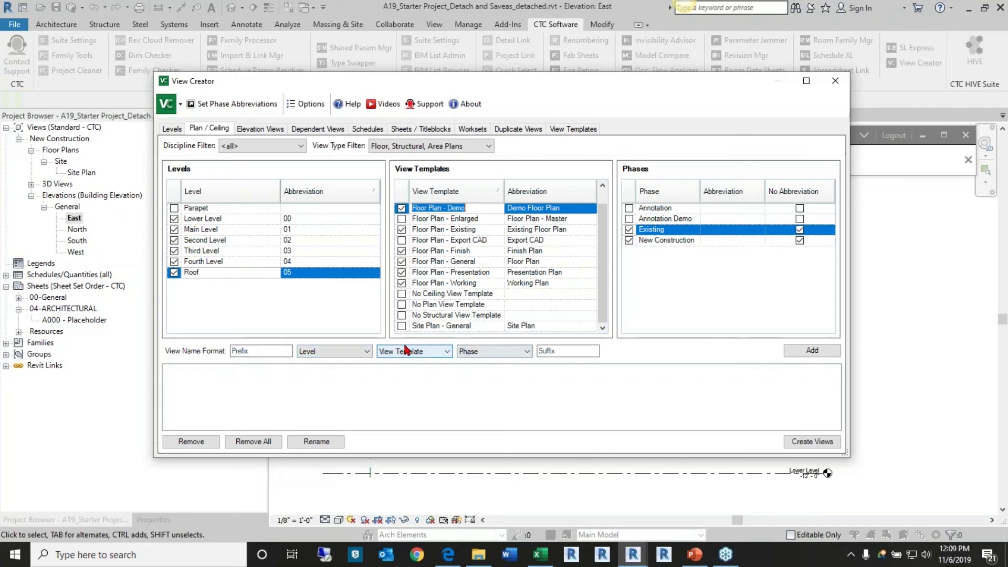
{"action": "left_click", "coordinate": [474, 353]}
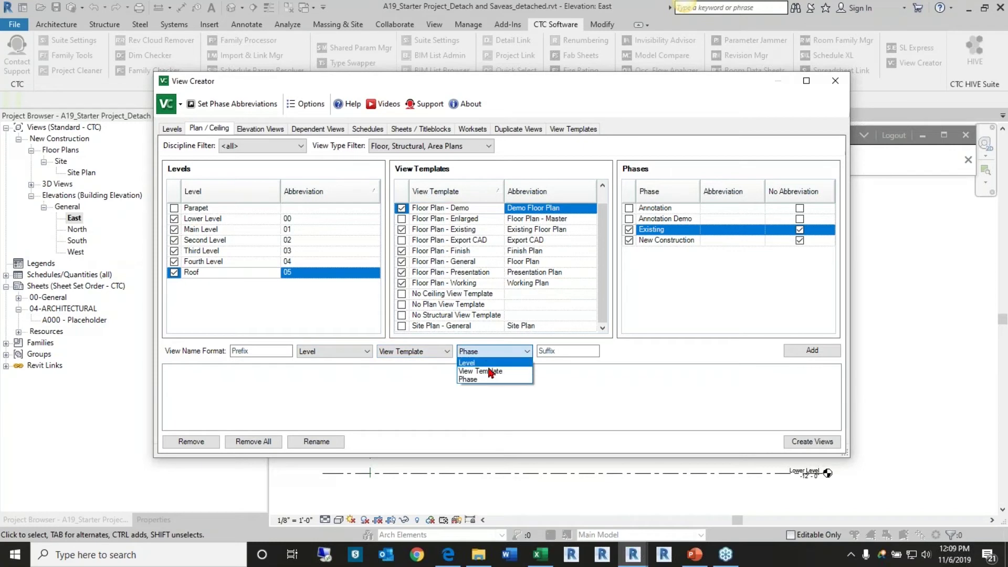
{"action": "left_click", "coordinate": [475, 375]}
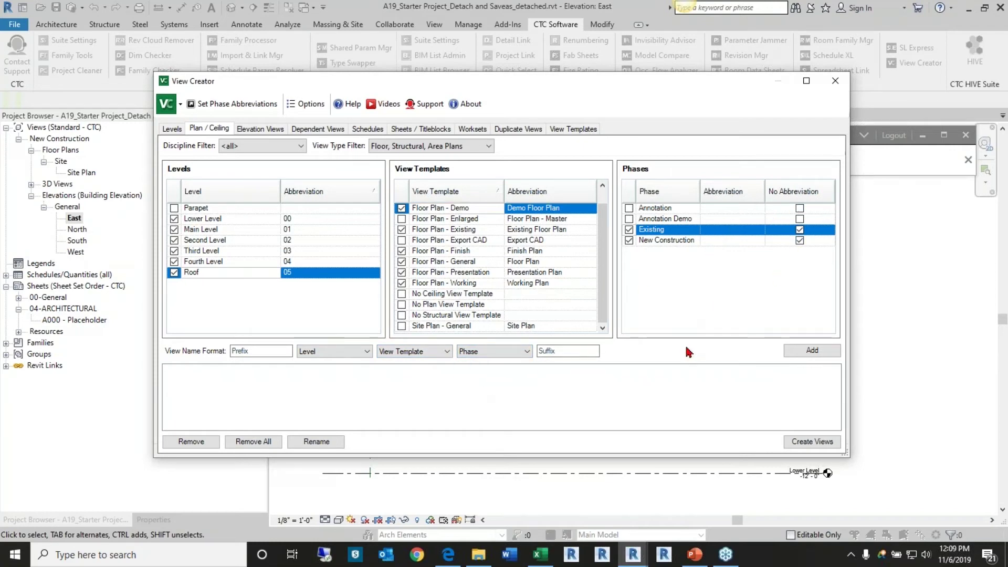
{"action": "left_click", "coordinate": [799, 353]}
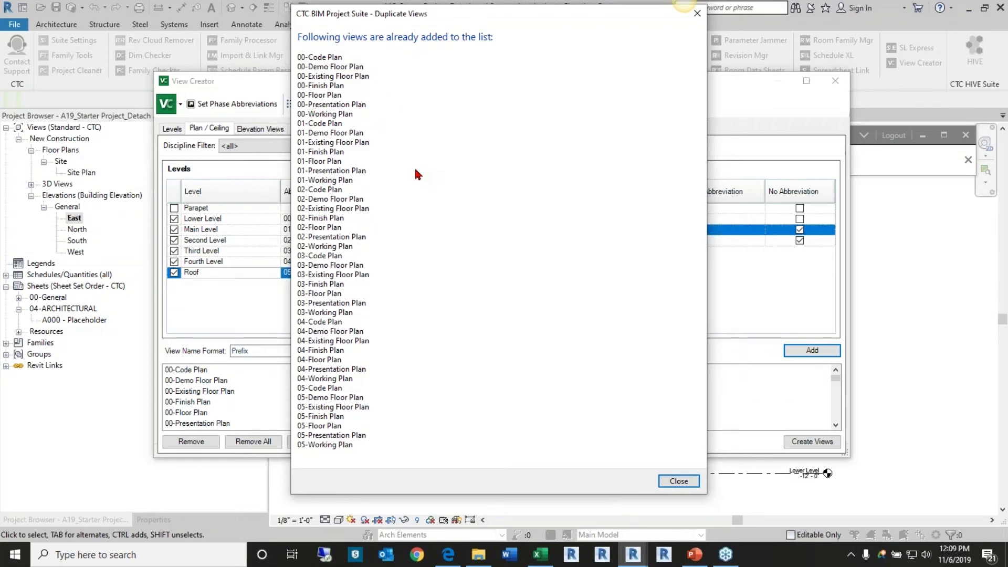
Generate all 42 listed plan views in View Creator and close the add-in.
{"action": "left_click", "coordinate": [677, 481]}
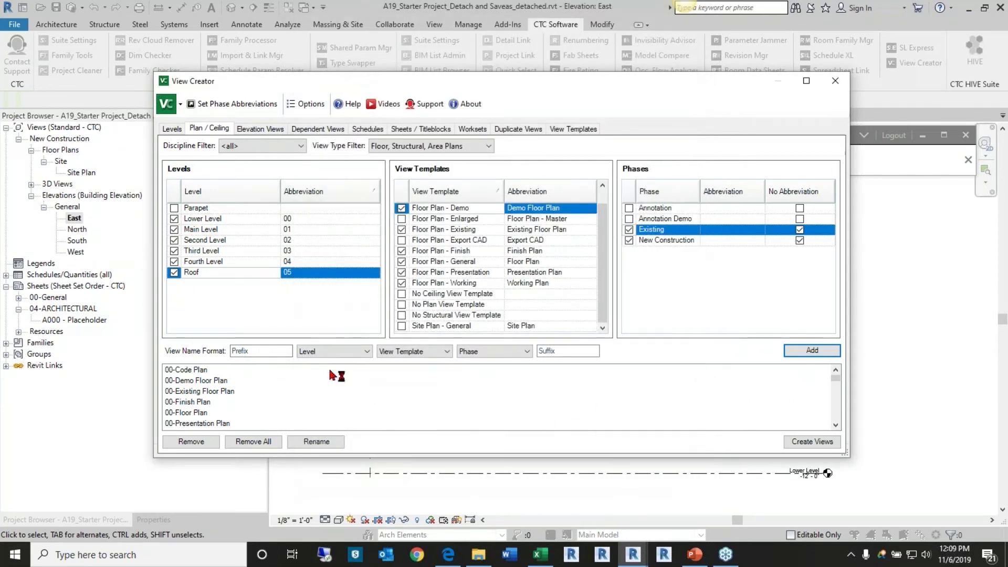
{"action": "left_click", "coordinate": [802, 442]}
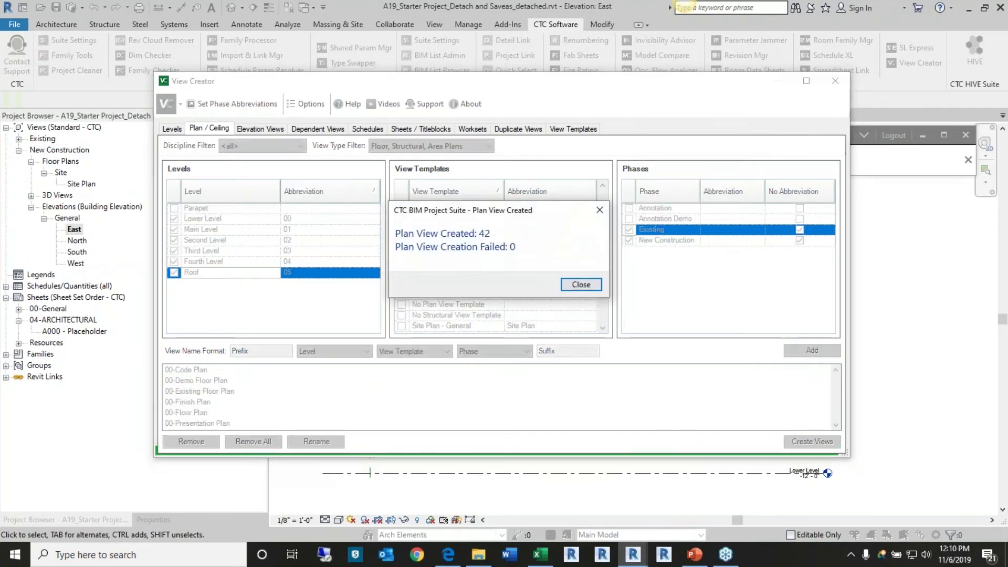
{"action": "left_click", "coordinate": [580, 284]}
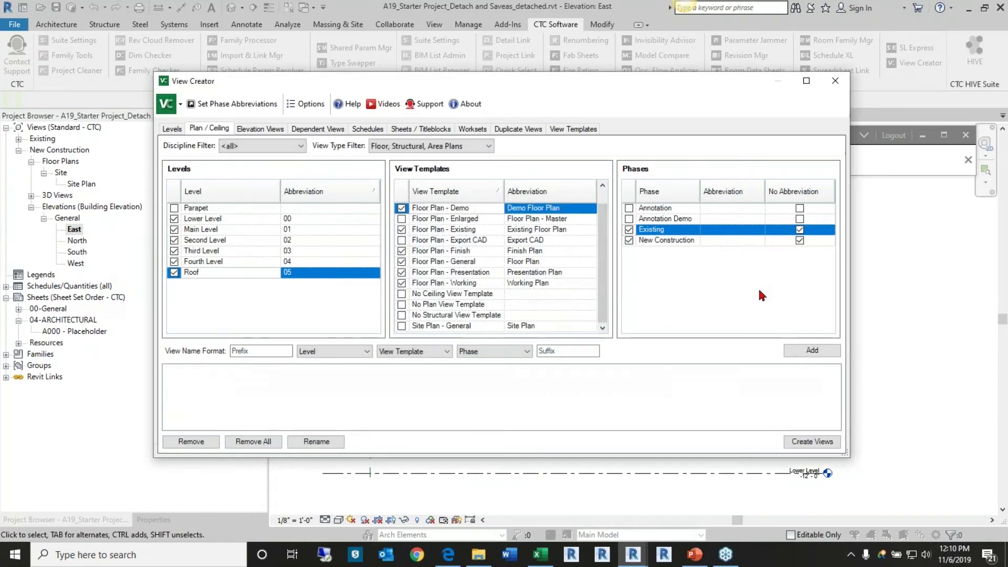
{"action": "left_click", "coordinate": [835, 80]}
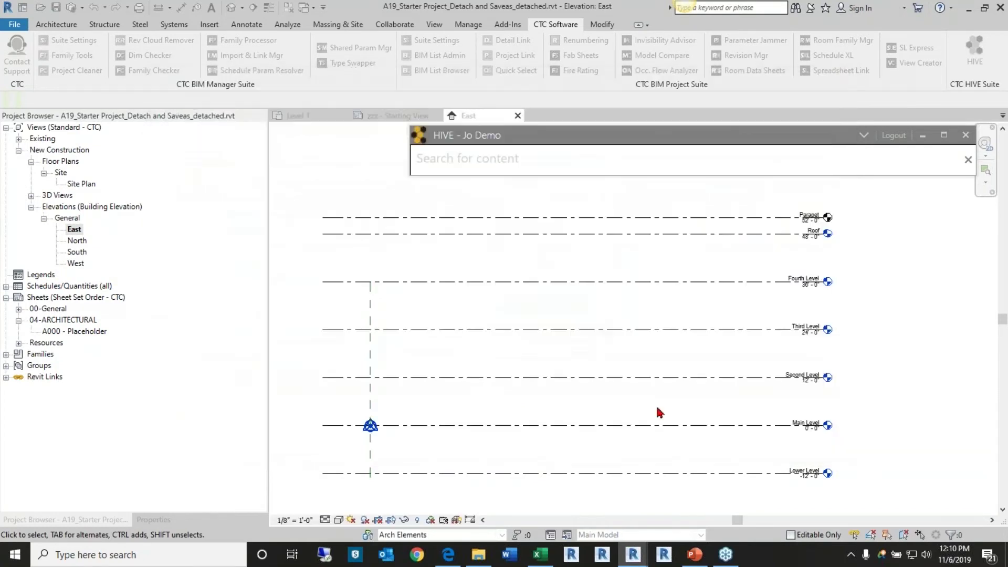
Collapse New Construction, expand Existing > Floor Plans and browse the Finish plan group.
{"action": "left_click", "coordinate": [19, 152]}
{"action": "left_click", "coordinate": [19, 139]}
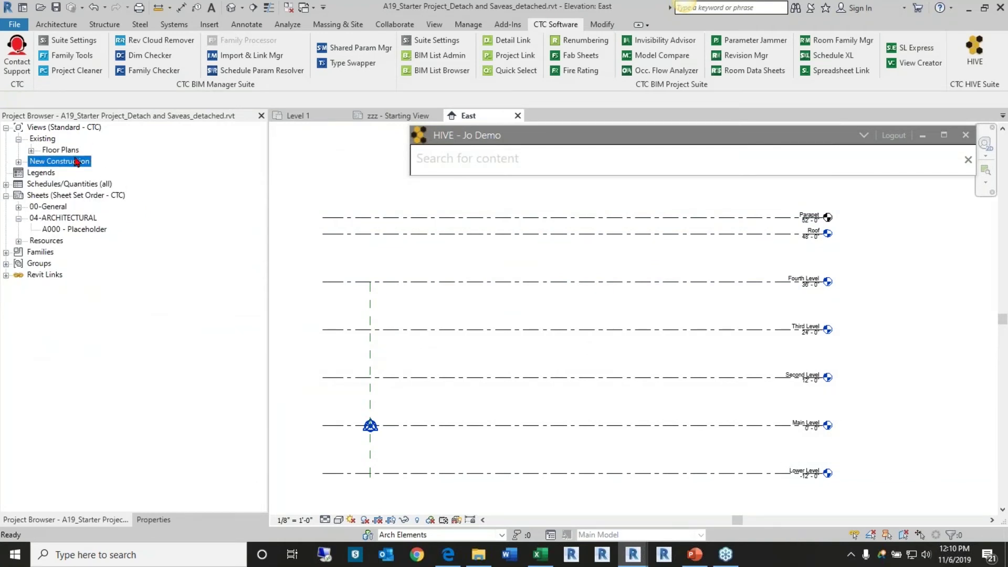
{"action": "left_click", "coordinate": [31, 151]}
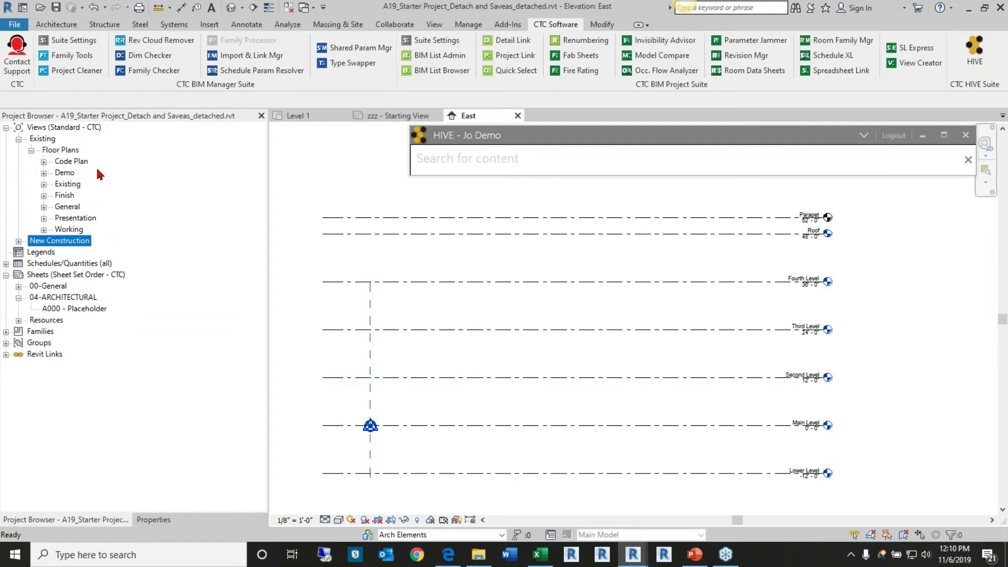
{"action": "left_click", "coordinate": [44, 196]}
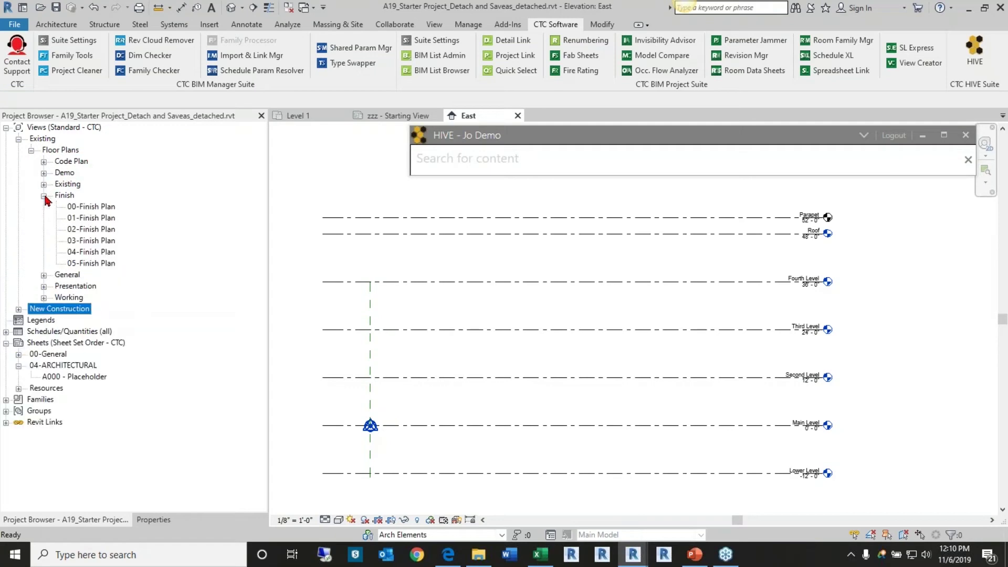
{"action": "left_click", "coordinate": [105, 208]}
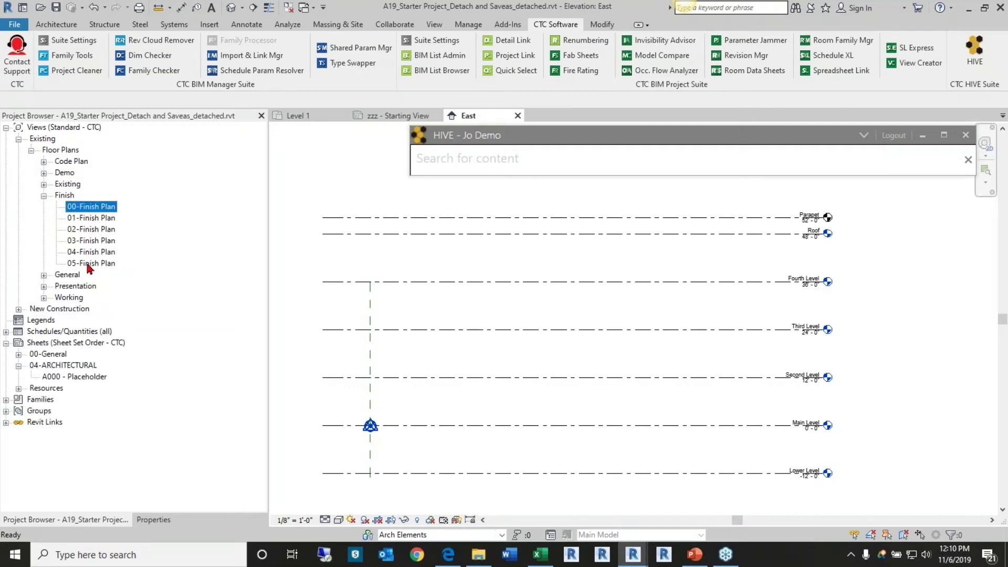
{"action": "double_click", "coordinate": [54, 194]}
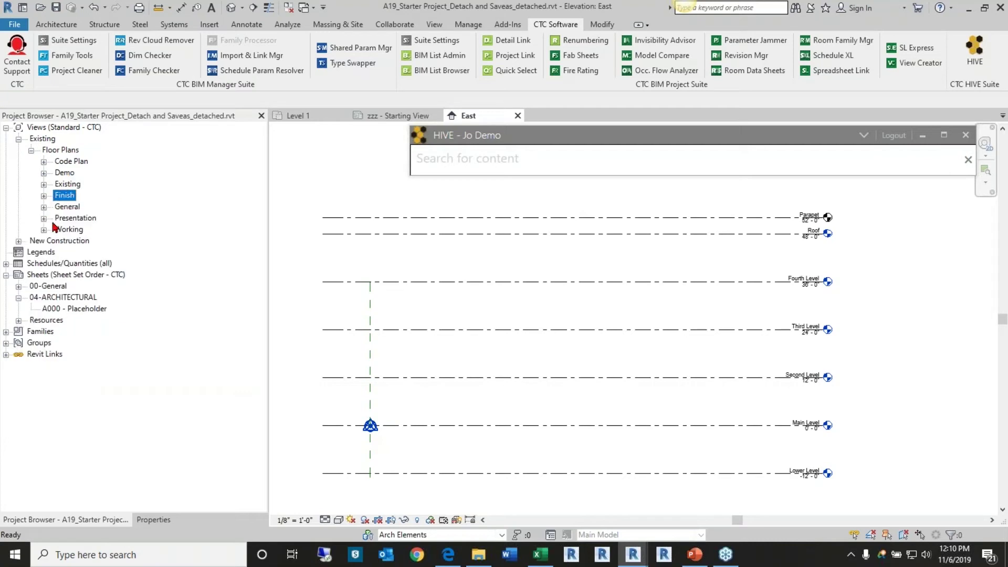
Open 01-Floor Plan from the General group, then re-expand the Finish group.
{"action": "left_click", "coordinate": [44, 207]}
{"action": "left_click", "coordinate": [93, 220]}
{"action": "double_click", "coordinate": [92, 229]}
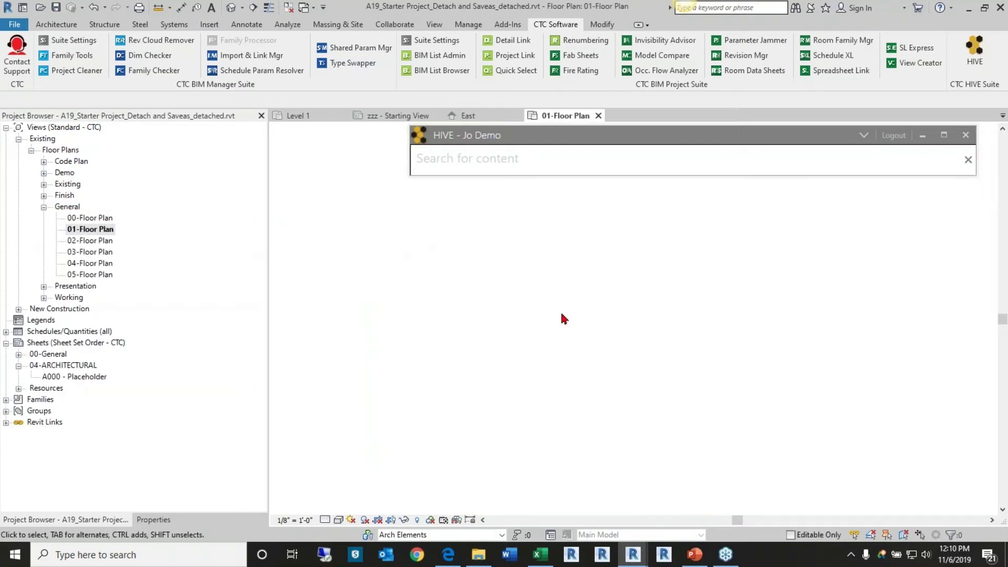
{"action": "middle_click_drag", "start_coordinate": [652, 302], "coordinate": [437, 295]}
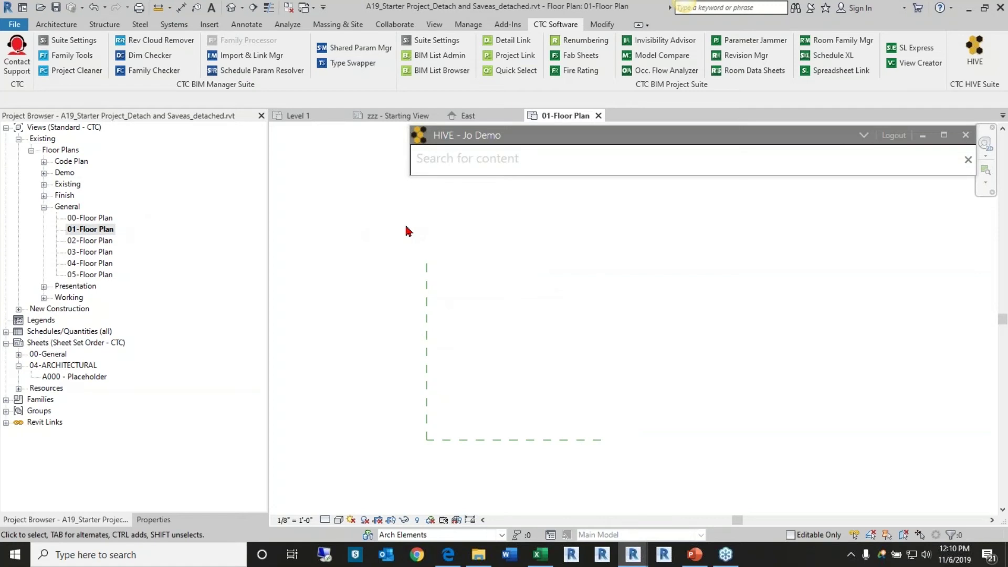
{"action": "left_click", "coordinate": [45, 197]}
{"action": "left_click", "coordinate": [86, 207]}
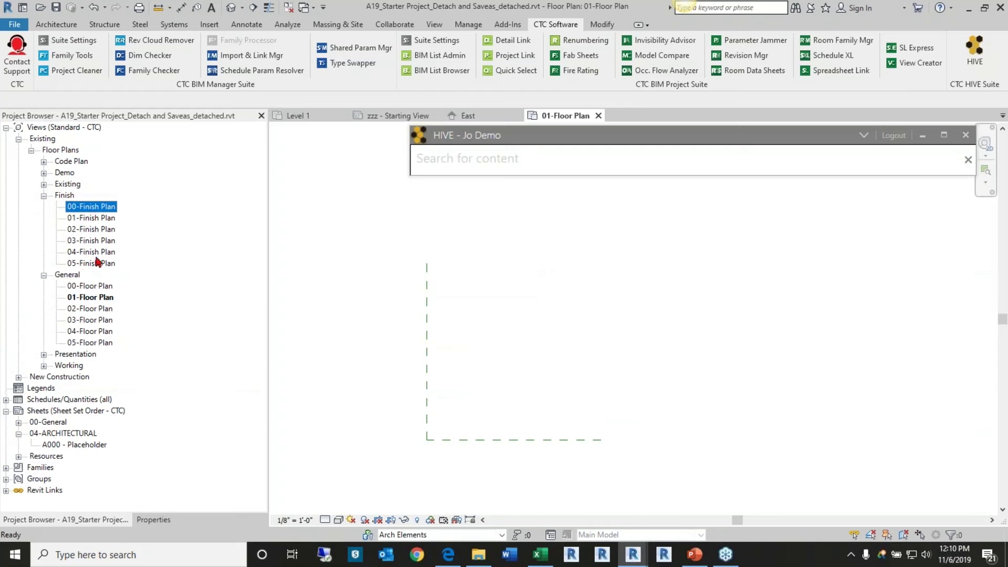
Draw a 99' by 30' rectangle of walls for the upper room.
{"action": "left_click", "coordinate": [63, 28]}
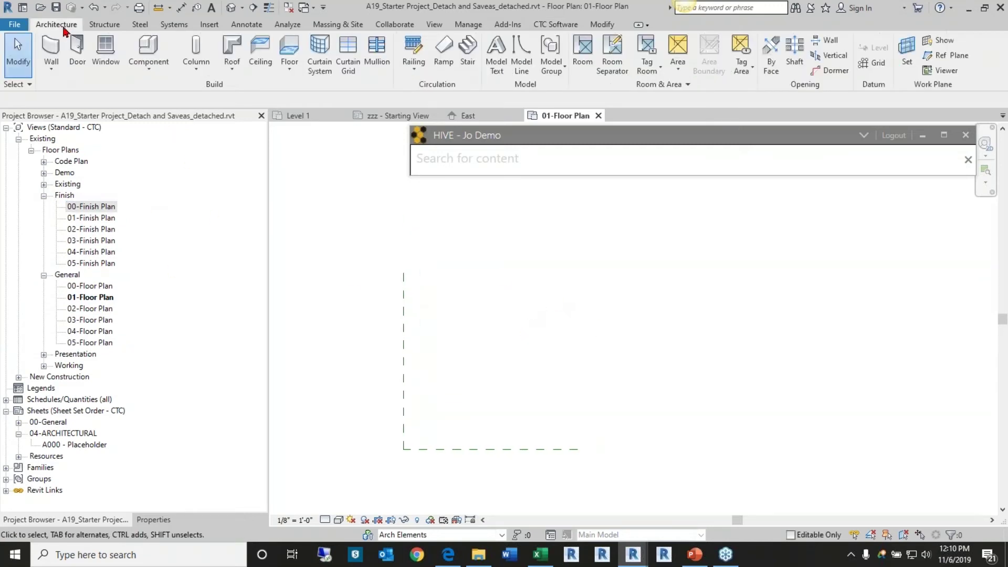
{"action": "left_click", "coordinate": [51, 48]}
{"action": "left_click", "coordinate": [517, 41]}
{"action": "left_click", "coordinate": [395, 214]}
{"action": "scroll", "coordinate": [866, 323], "scroll_direction": "down", "scroll_amount": 3}
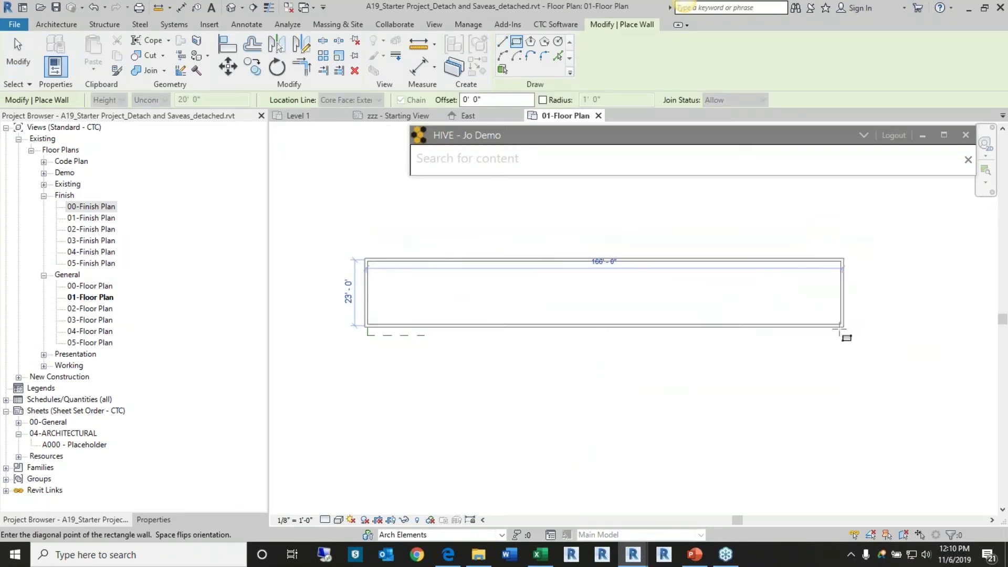
{"action": "left_click", "coordinate": [651, 346]}
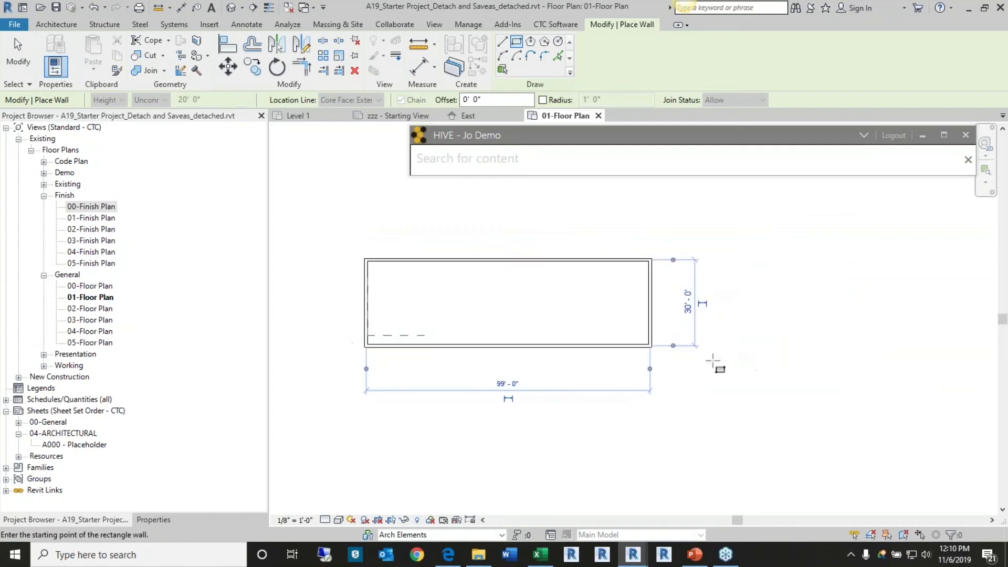
{"action": "middle_click_drag", "start_coordinate": [541, 412], "coordinate": [569, 349]}
{"action": "scroll", "coordinate": [458, 366], "scroll_direction": "down", "scroll_amount": 2}
{"action": "middle_click_drag", "start_coordinate": [405, 336], "coordinate": [443, 301]}
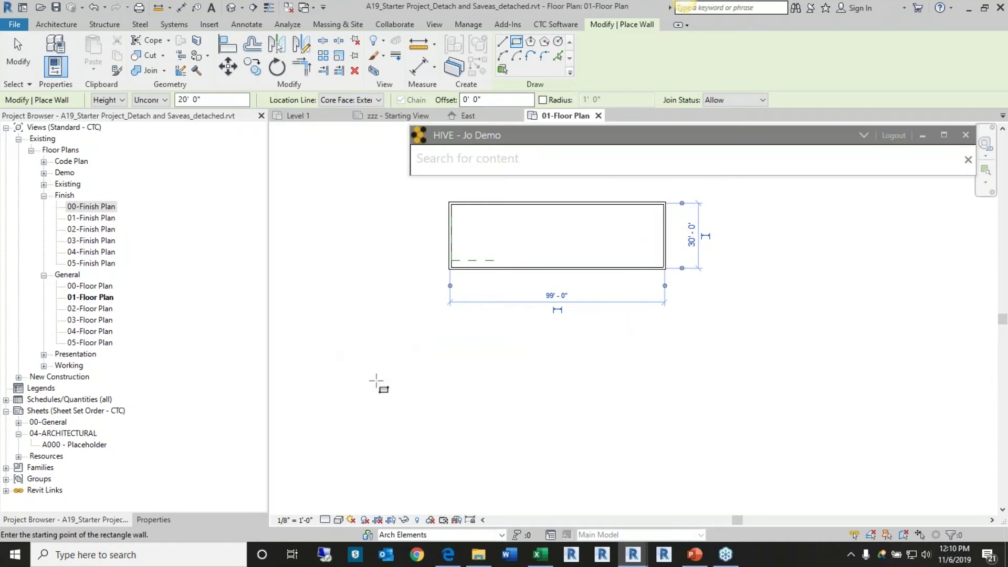
Draw a second rectangle of walls below the upper room.
{"action": "left_click", "coordinate": [376, 380]}
{"action": "left_click", "coordinate": [751, 468]}
{"action": "key", "text": "Escape"}
Rotate the lower wall rectangle about 30 degrees and move it into position.
{"action": "key", "text": "Tab"}
{"action": "left_click", "coordinate": [559, 389]}
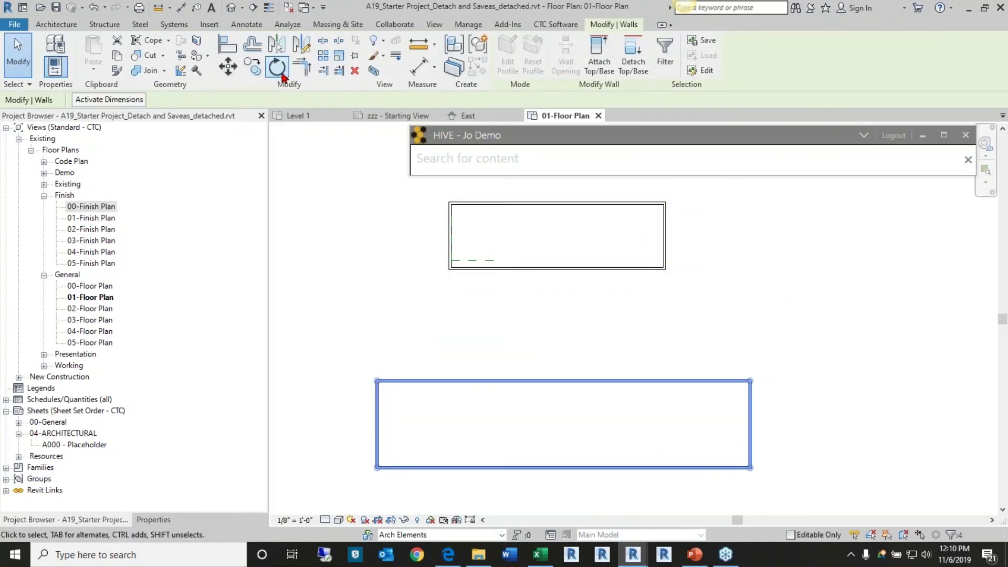
{"action": "left_click", "coordinate": [277, 67]}
{"action": "left_click", "coordinate": [567, 316]}
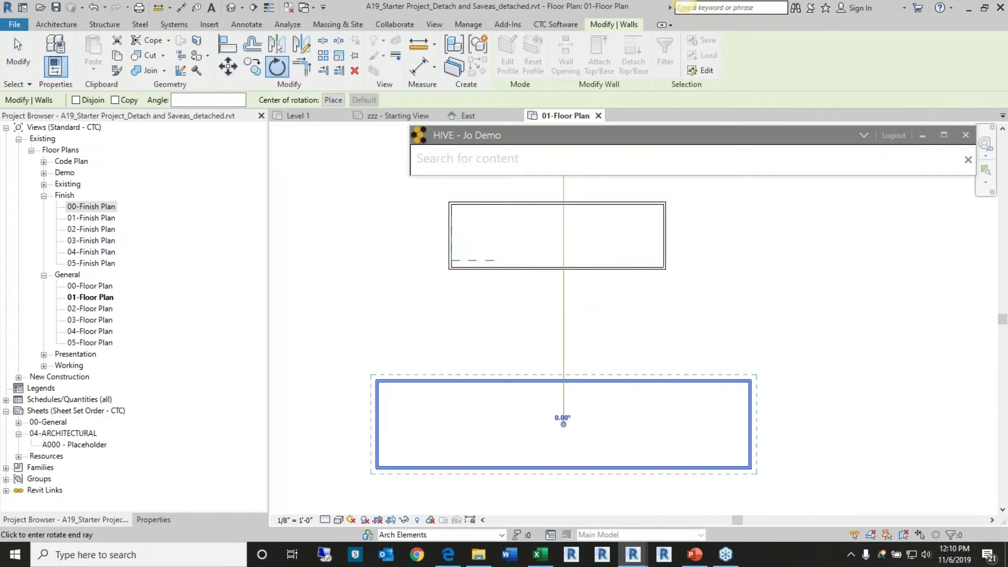
{"action": "left_click", "coordinate": [625, 316]}
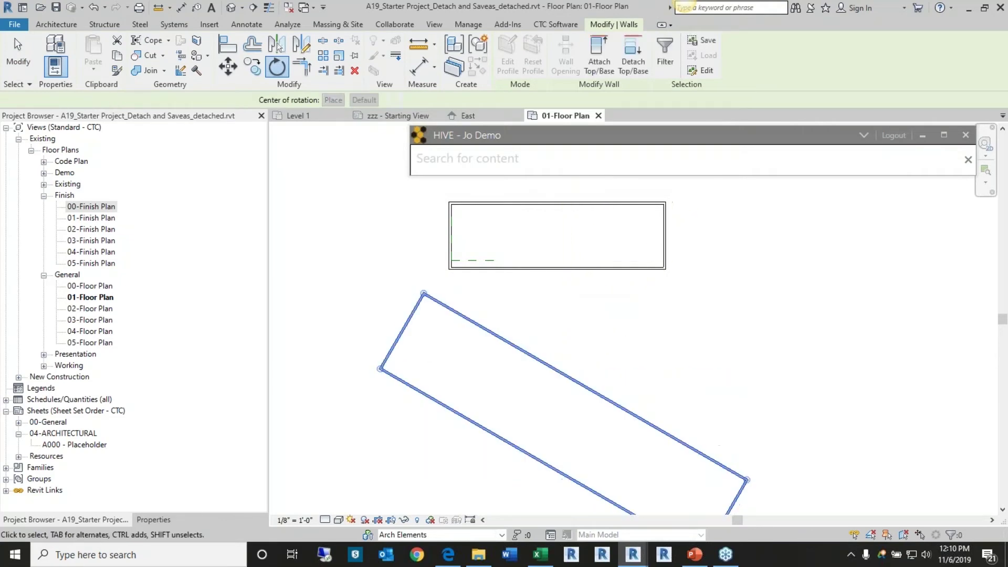
{"action": "middle_click_drag", "start_coordinate": [673, 343], "coordinate": [673, 290]}
{"action": "scroll", "coordinate": [672, 288], "scroll_direction": "down", "scroll_amount": 1}
{"action": "left_click_drag", "start_coordinate": [588, 319], "coordinate": [490, 319]}
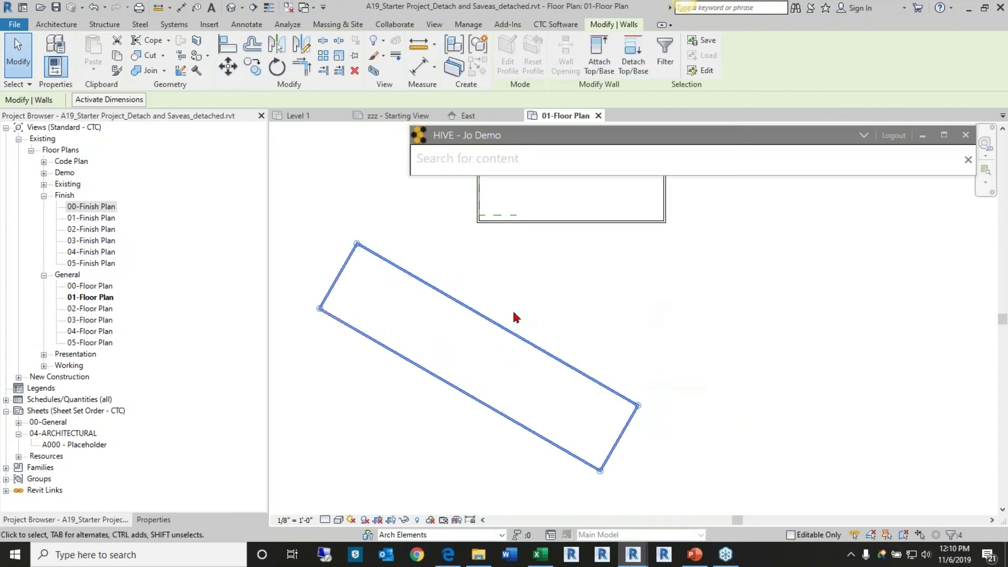
{"action": "middle_click_drag", "start_coordinate": [517, 317], "coordinate": [560, 314]}
{"action": "left_click_drag", "start_coordinate": [535, 321], "coordinate": [615, 323]}
{"action": "left_click", "coordinate": [663, 300]}
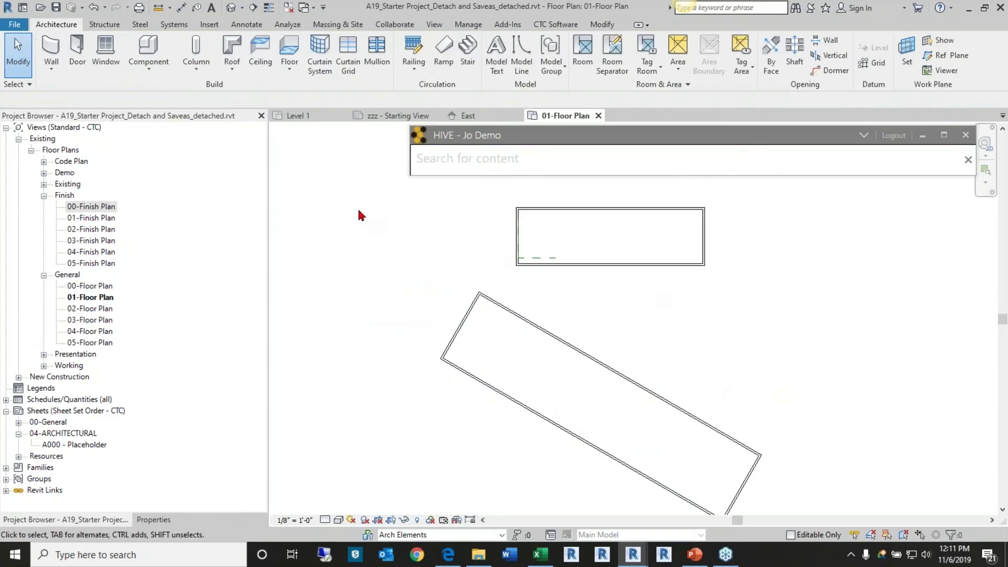
Draw a vertical wall from the upper room's bottom edge down to the angled wing.
{"action": "left_click", "coordinate": [51, 53]}
{"action": "left_click", "coordinate": [583, 274]}
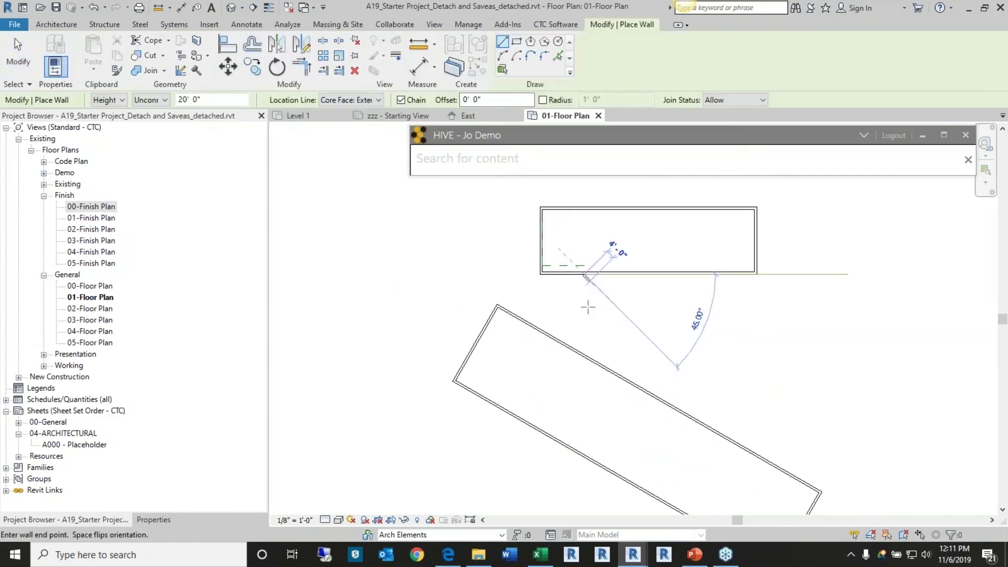
{"action": "left_click", "coordinate": [585, 353]}
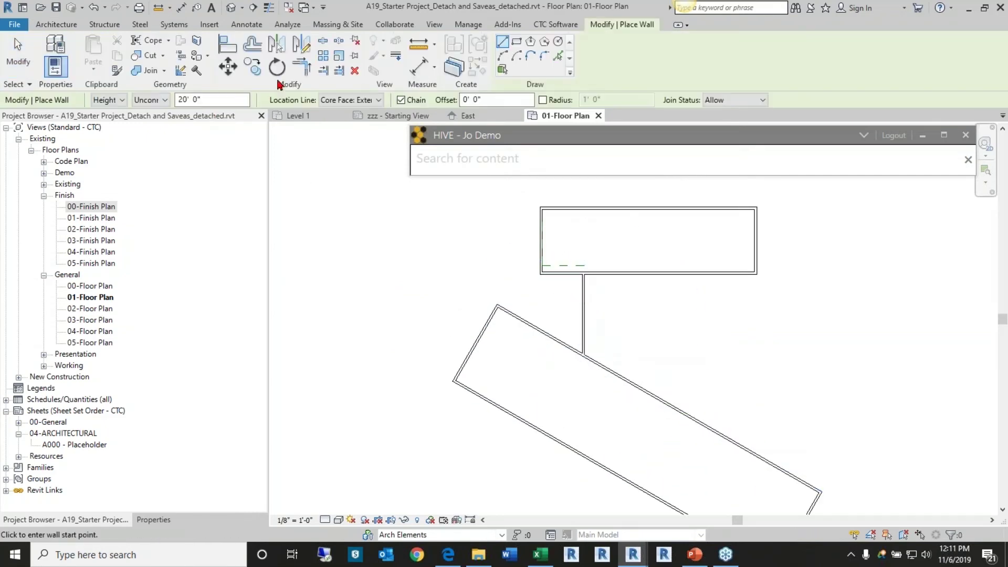
{"action": "left_click", "coordinate": [503, 55]}
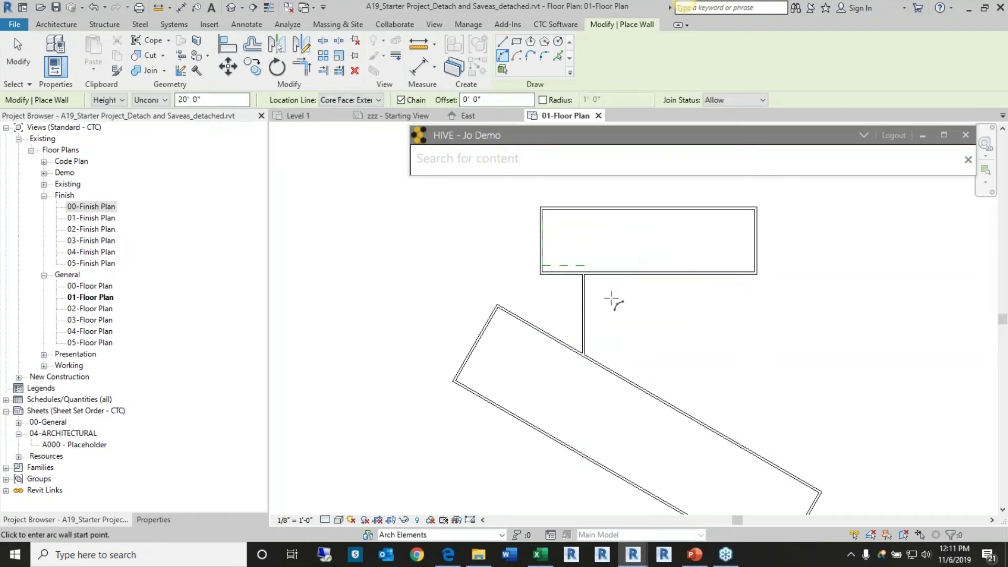
{"action": "key", "text": "Escape"}
{"action": "key", "text": "Escape"}
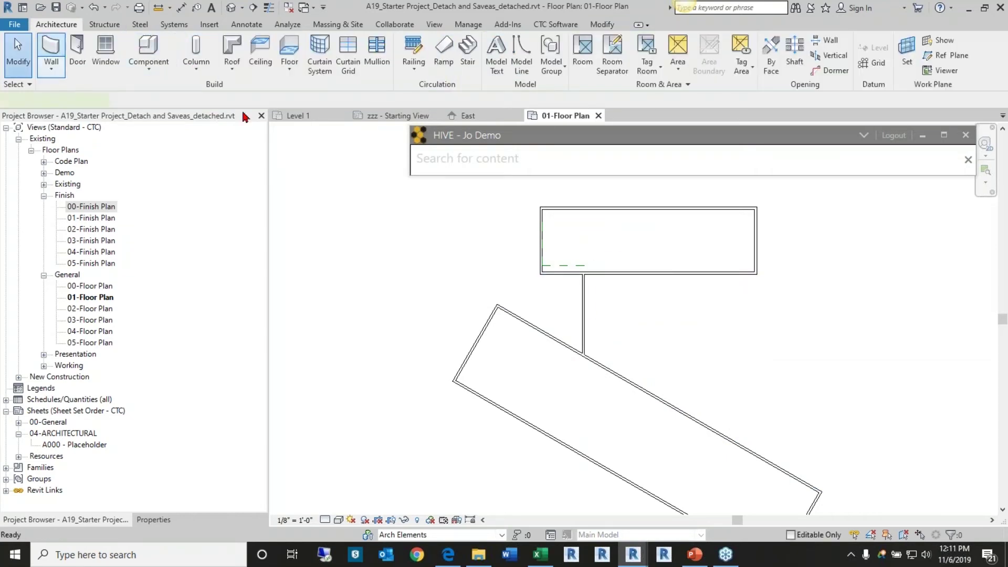
Draw an angled wall from the angled wing up to the upper room using WA.
{"action": "key", "text": "w"}
{"action": "key", "text": "a"}
{"action": "left_click", "coordinate": [627, 376]}
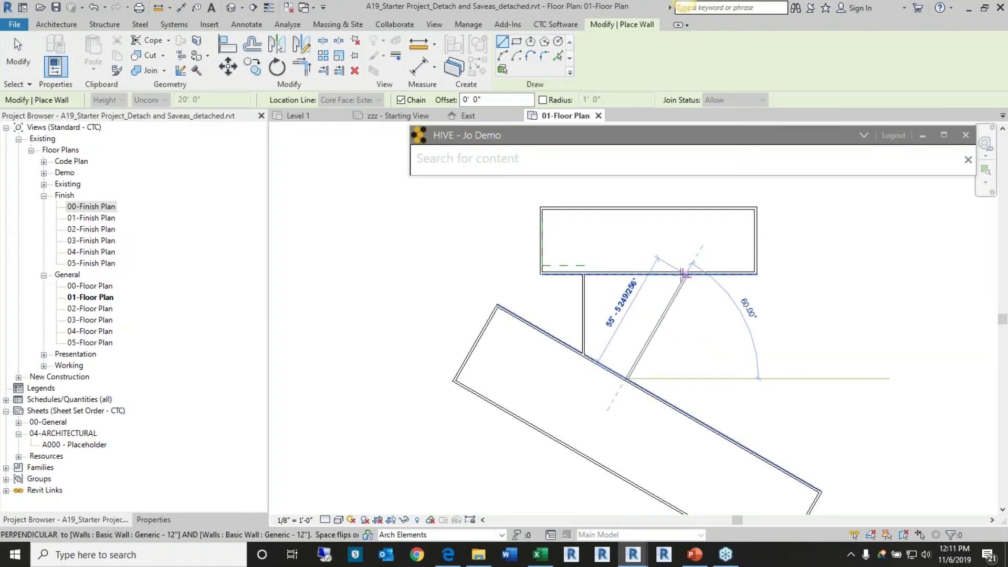
{"action": "left_click", "coordinate": [685, 274]}
{"action": "key", "text": "Escape"}
{"action": "key", "text": "Escape"}
{"action": "scroll", "coordinate": [630, 344], "scroll_direction": "down", "scroll_amount": 3}
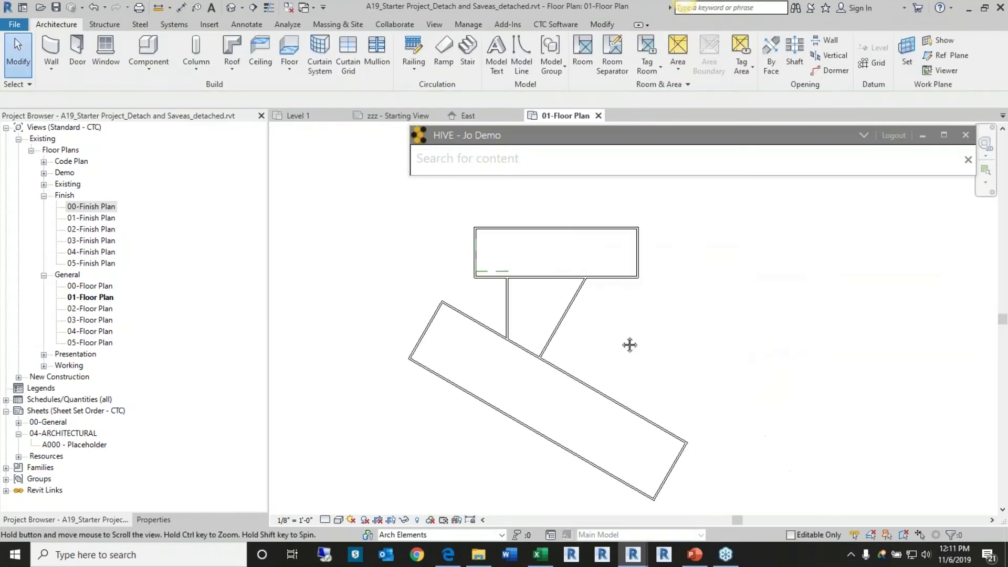
{"action": "scroll", "coordinate": [643, 374], "scroll_direction": "up", "scroll_amount": 2}
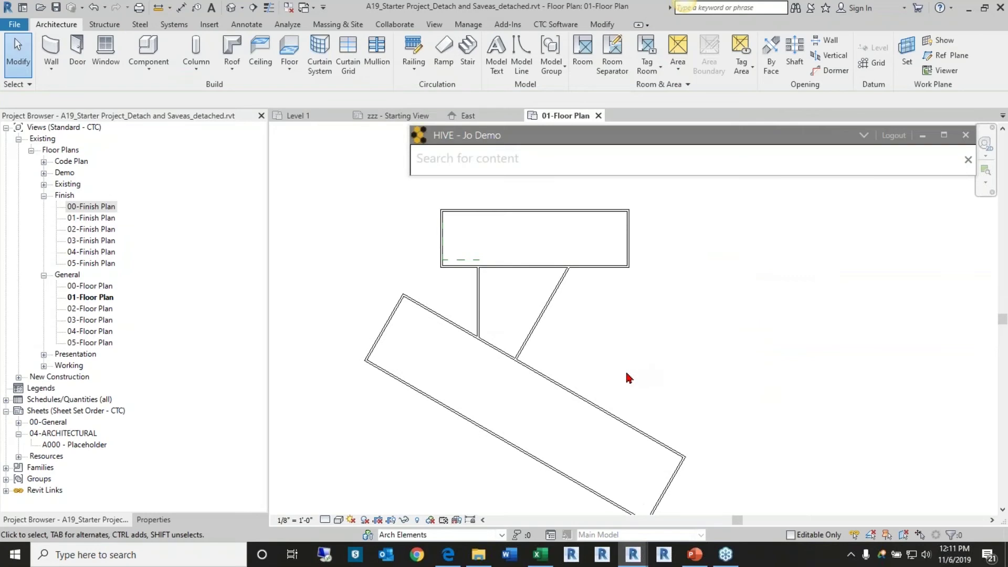
{"action": "middle_click_drag", "start_coordinate": [625, 378], "coordinate": [621, 334]}
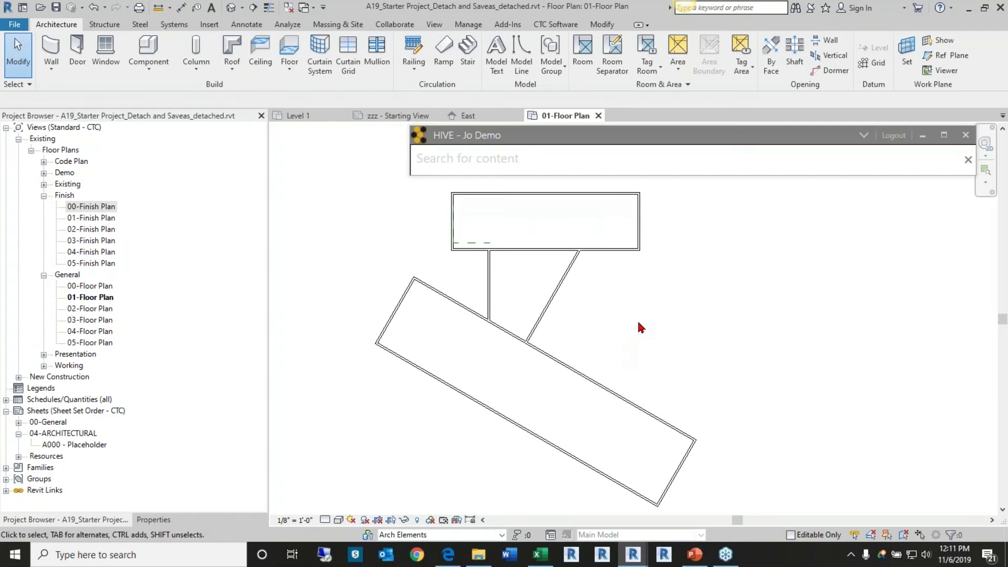
{"action": "mouse_move", "coordinate": [591, 313]}
{"action": "middle_mouse_down"}
{"action": "mouse_move", "coordinate": [603, 333]}
{"action": "mouse_move", "coordinate": [602, 320]}
{"action": "middle_mouse_up"}
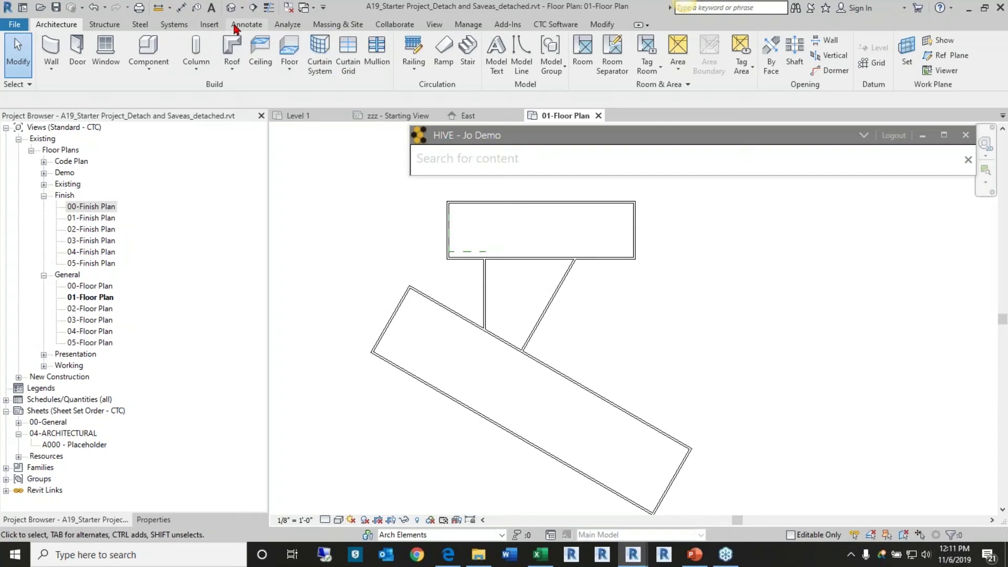
Draw a scope box over the upper room's left half and name it AREA A.
{"action": "left_click", "coordinate": [434, 25]}
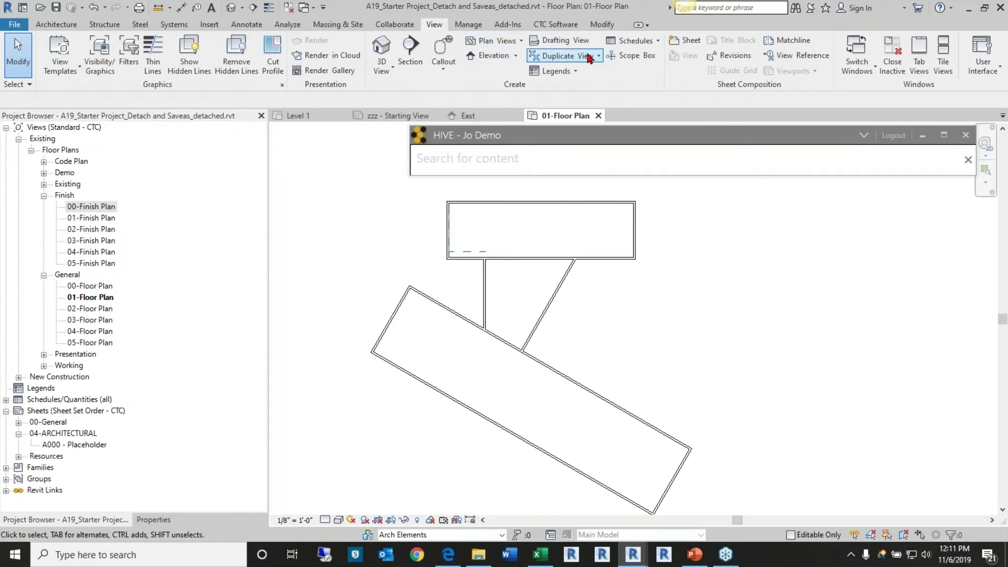
{"action": "left_click", "coordinate": [629, 55]}
{"action": "middle_click_drag", "start_coordinate": [441, 221], "coordinate": [440, 261]}
{"action": "left_click", "coordinate": [429, 233]}
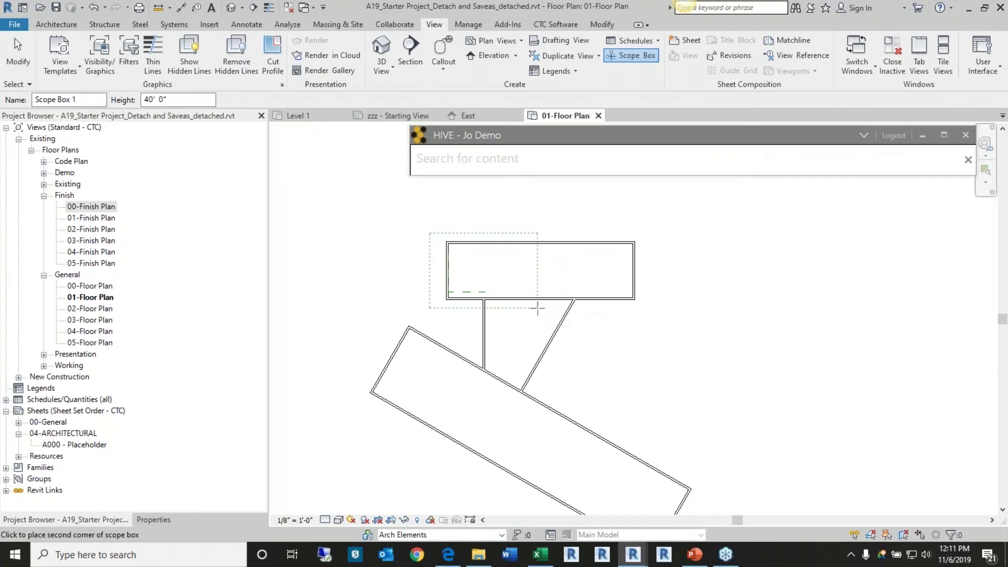
{"action": "left_click", "coordinate": [537, 307]}
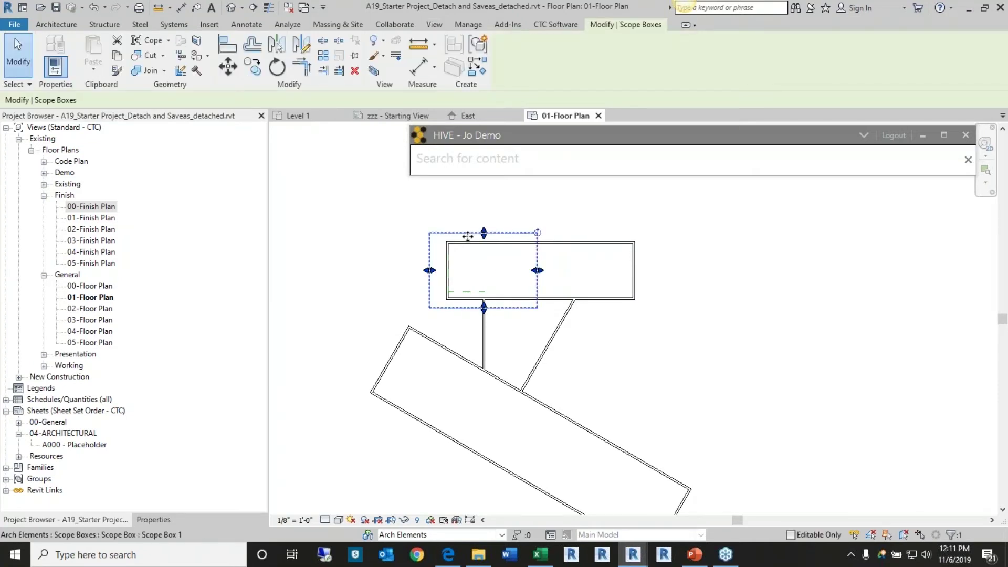
{"action": "left_click", "coordinate": [158, 519]}
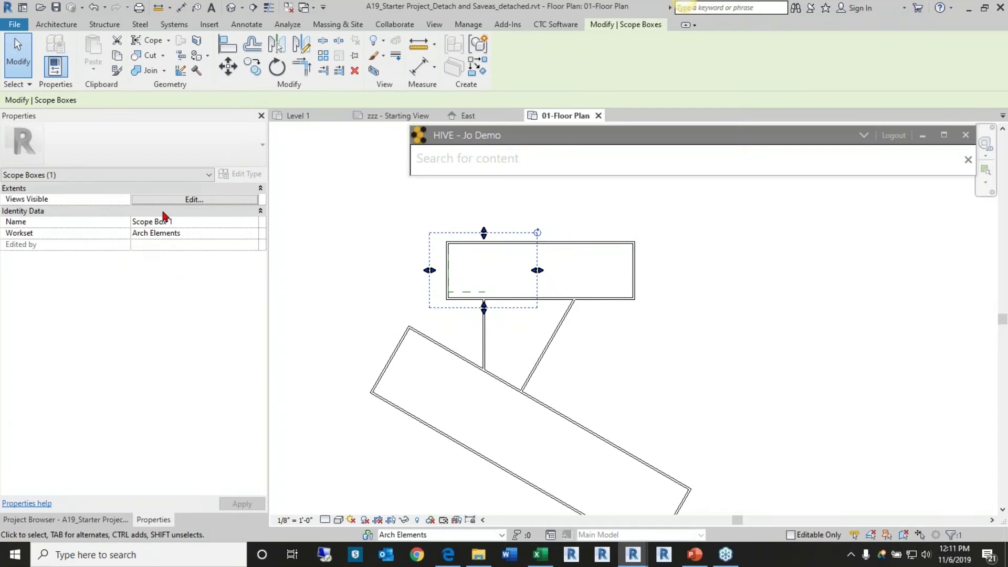
{"action": "left_click", "coordinate": [201, 223]}
{"action": "type", "text": "Area"}
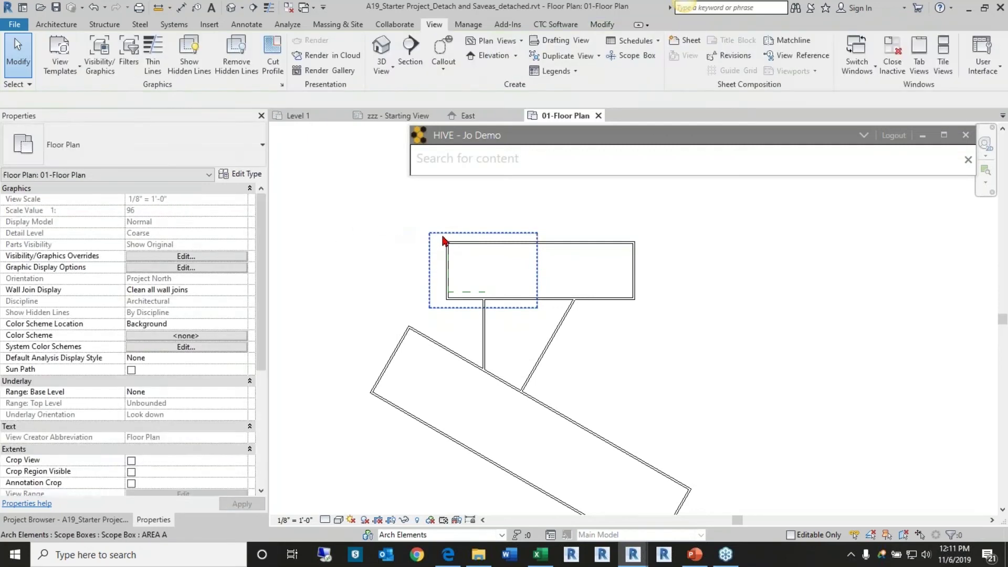
Copy the scope box over the room's right half as AREA B.
{"action": "key", "text": "c"}
{"action": "key", "text": "o"}
{"action": "left_click", "coordinate": [425, 258]}
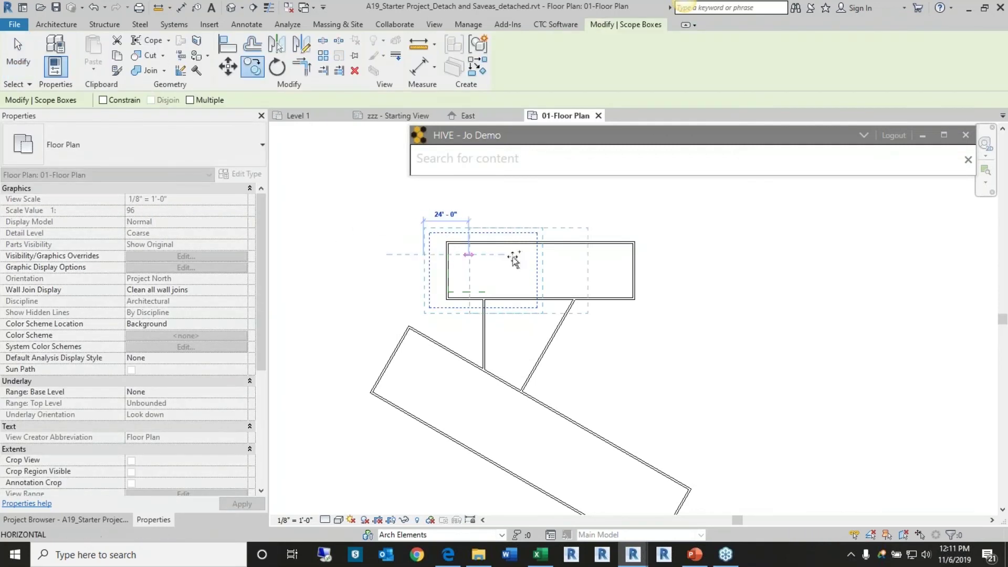
{"action": "left_click", "coordinate": [531, 258]}
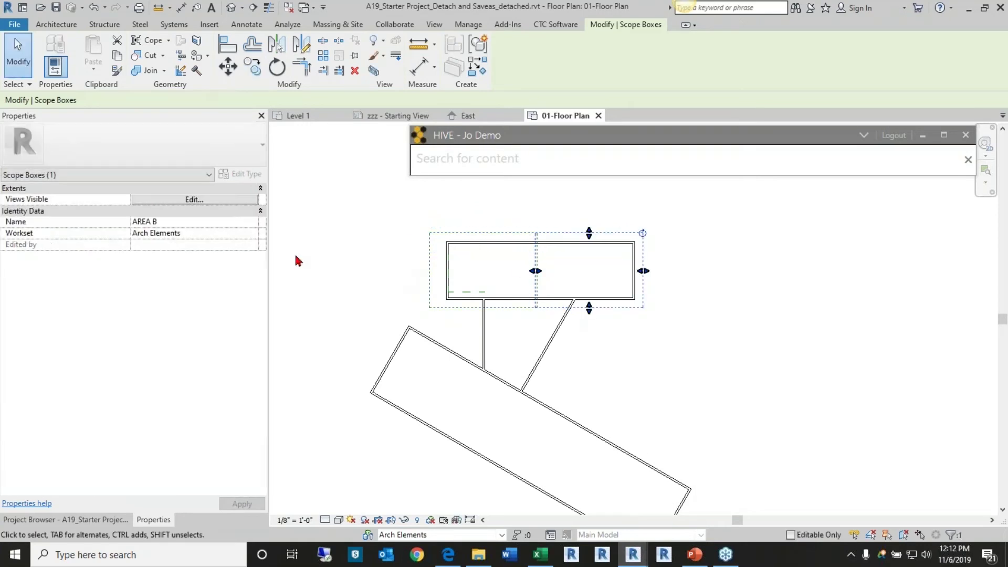
{"action": "scroll", "coordinate": [522, 270], "scroll_direction": "up", "scroll_amount": 2}
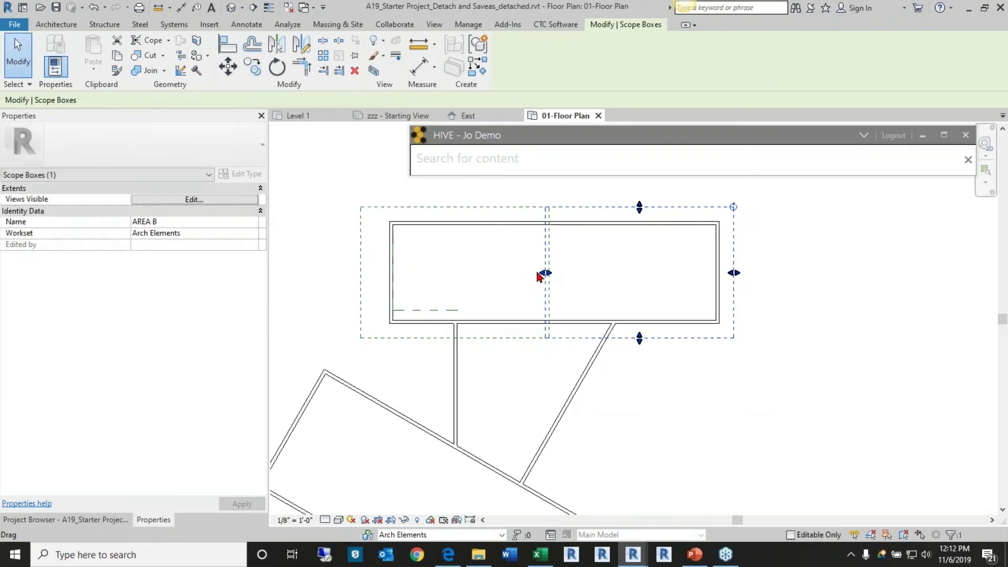
Select scope box AREA B and begin copying it with CO.
{"action": "left_click", "coordinate": [550, 265]}
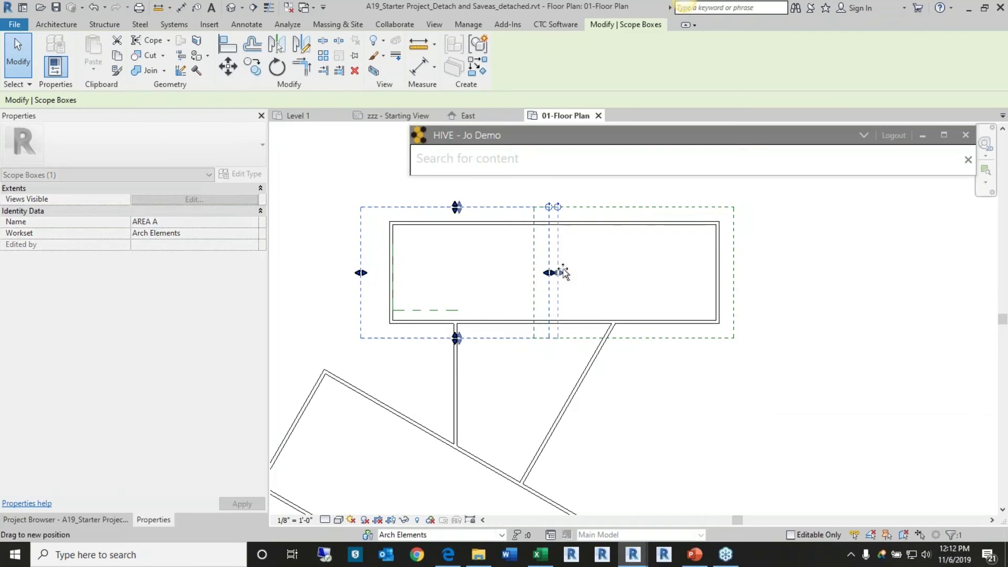
{"action": "left_click", "coordinate": [640, 338]}
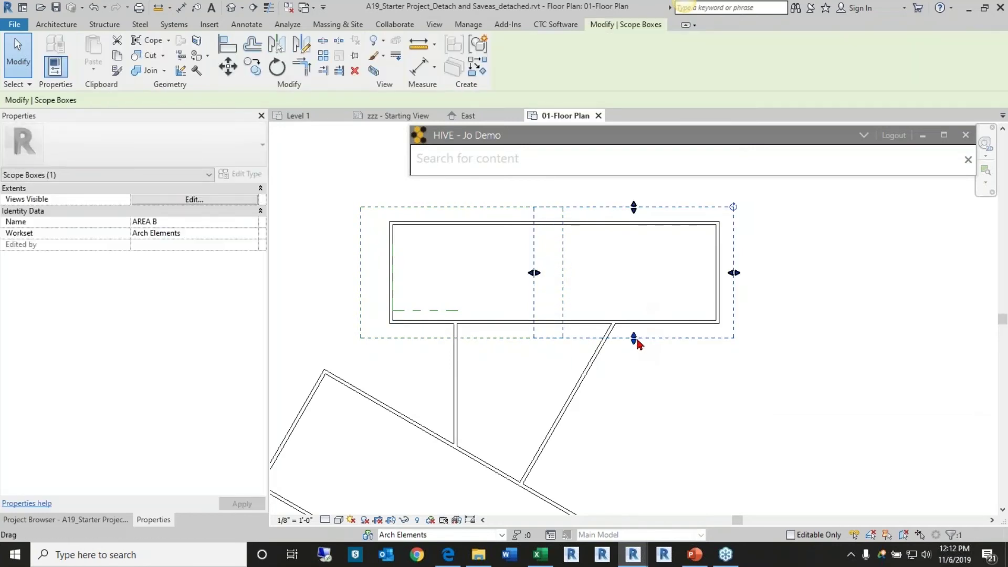
{"action": "key", "text": "c"}
{"action": "key", "text": "o"}
{"action": "left_click", "coordinate": [650, 339]}
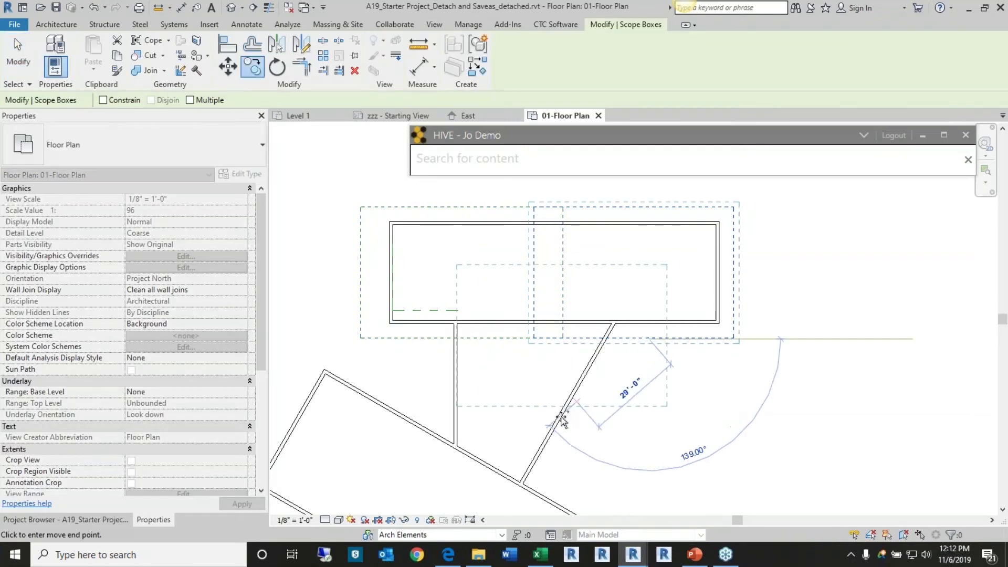
Place copy AREA C below the upper room and stretch it down to the angled wing.
{"action": "left_click", "coordinate": [540, 450]}
{"action": "left_click_drag", "start_coordinate": [524, 453], "coordinate": [524, 499]}
{"action": "scroll", "coordinate": [366, 327], "scroll_direction": "down", "scroll_amount": 2}
{"action": "middle_click_drag", "start_coordinate": [366, 326], "coordinate": [454, 256]}
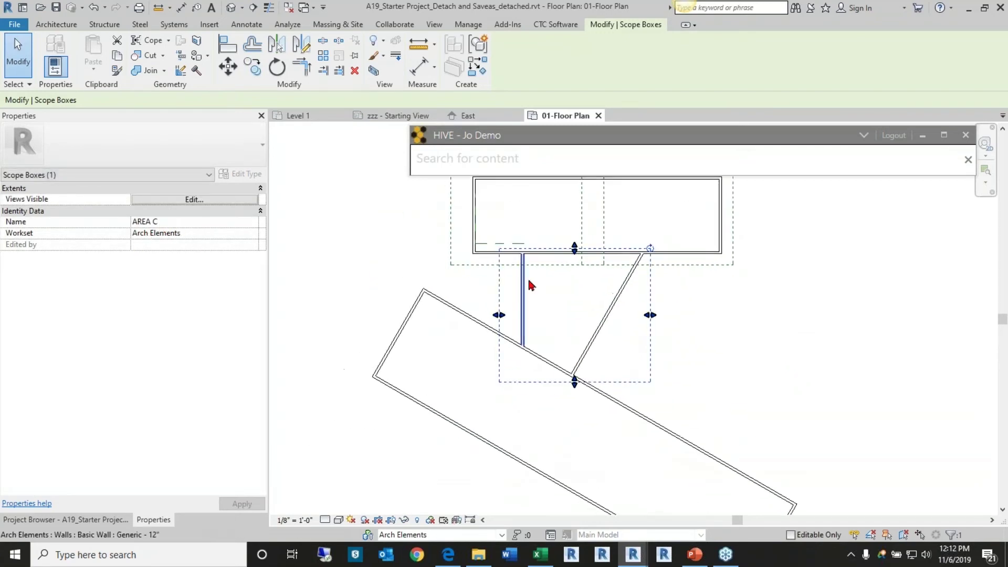
Copy a scope box over the angled wing as AREA D, trying and undoing rotations.
{"action": "key", "text": "c"}
{"action": "left_click", "coordinate": [651, 393]}
{"action": "left_click", "coordinate": [518, 436]}
{"action": "left_click", "coordinate": [517, 291]}
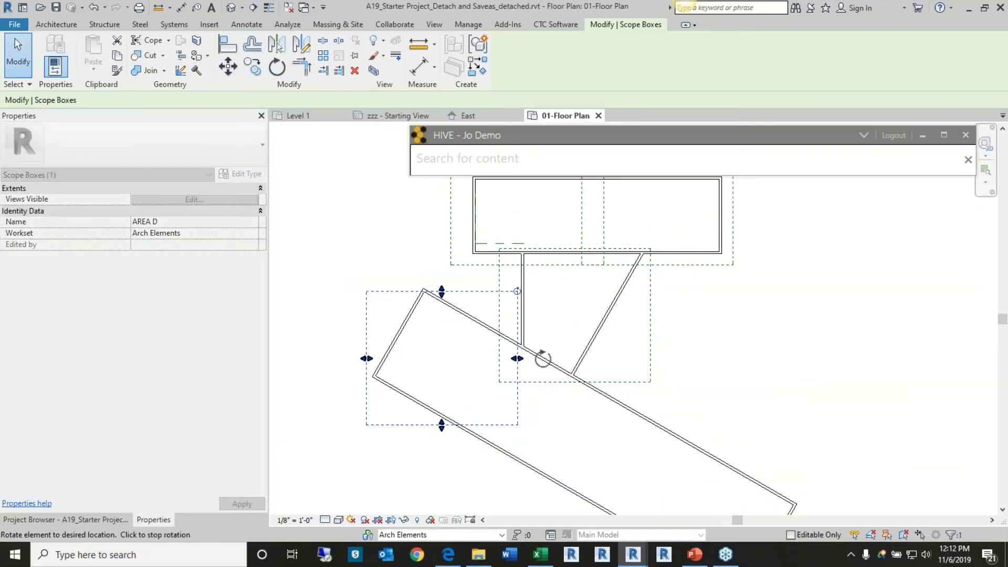
{"action": "left_click", "coordinate": [540, 355]}
{"action": "left_click", "coordinate": [544, 360]}
{"action": "left_click", "coordinate": [551, 350]}
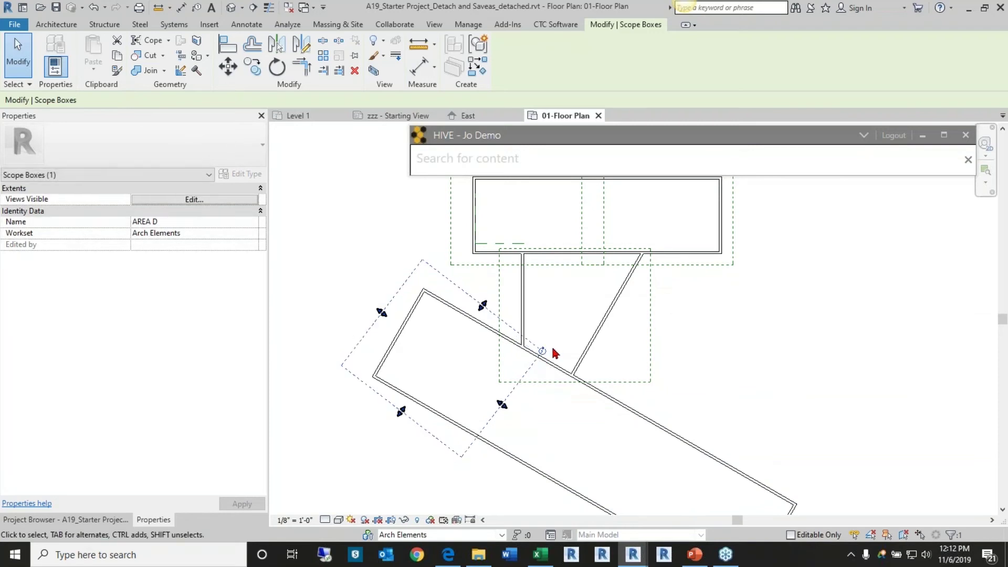
{"action": "key", "text": "ctrl+z"}
{"action": "key", "text": "ctrl+z"}
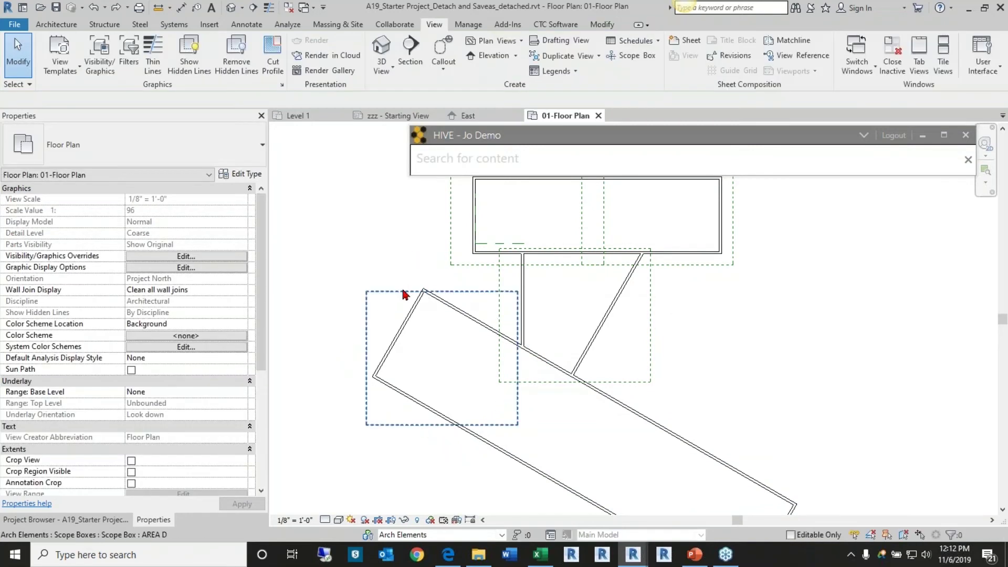
Rotate AREA D to align with the angled wing and widen it along the wing.
{"action": "left_click", "coordinate": [405, 293]}
{"action": "key", "text": "r"}
{"action": "key", "text": "o"}
{"action": "left_click", "coordinate": [351, 229]}
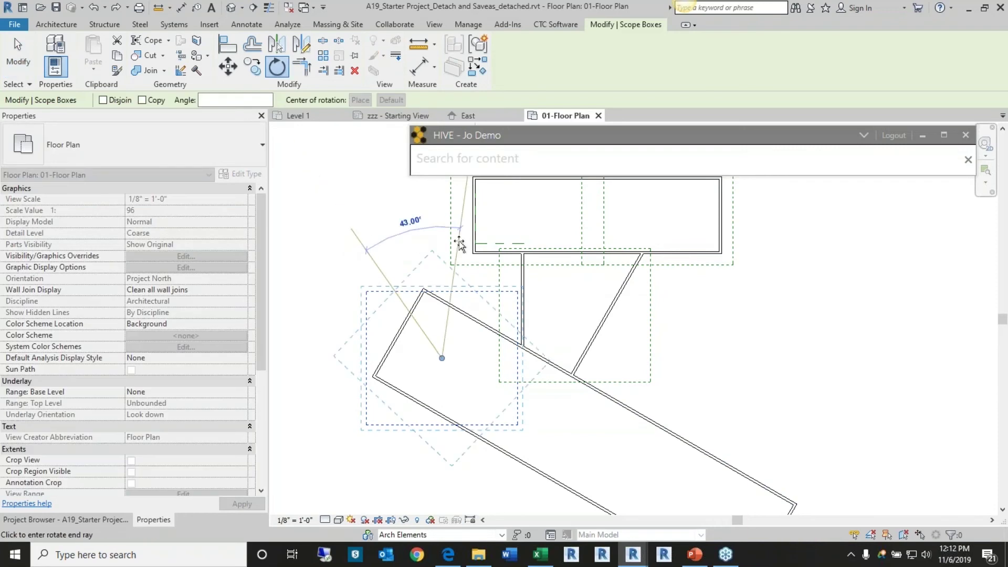
{"action": "left_click", "coordinate": [459, 244]}
{"action": "scroll", "coordinate": [630, 336], "scroll_direction": "down", "scroll_amount": 2}
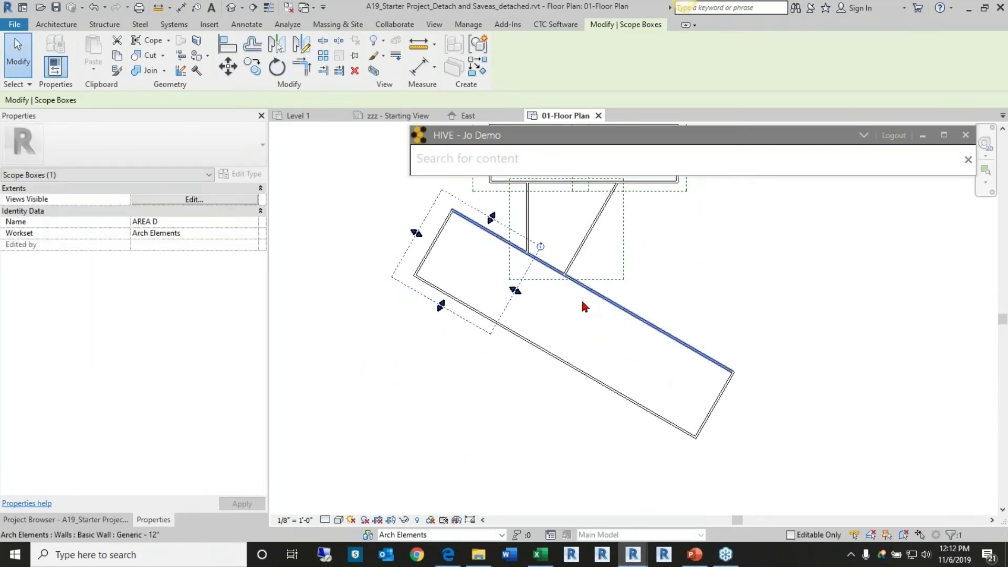
{"action": "left_click_drag", "start_coordinate": [516, 292], "coordinate": [564, 322]}
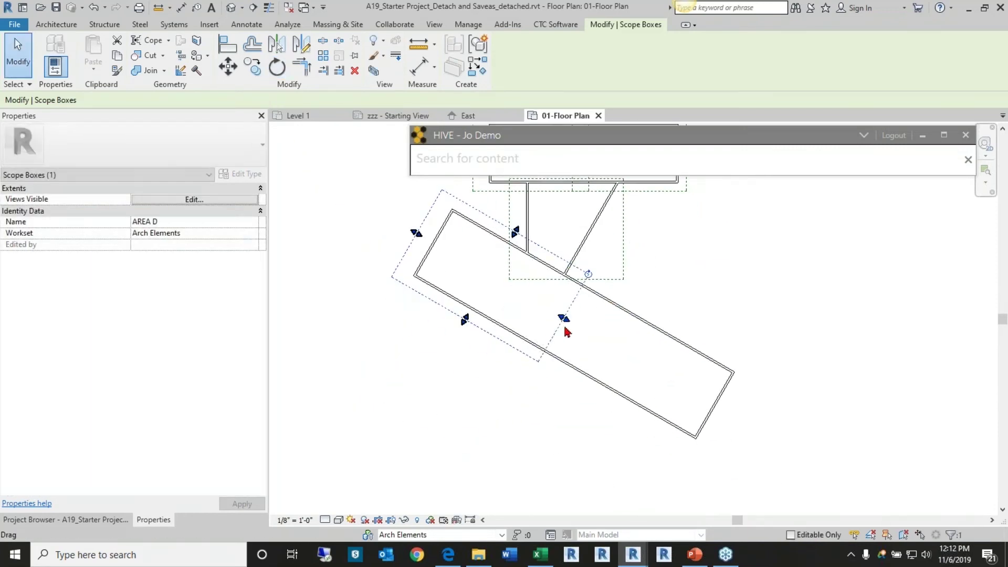
Copy AREA D along the angled wing as AREA E and extend it over the rest.
{"action": "key", "text": "c"}
{"action": "key", "text": "o"}
{"action": "left_click", "coordinate": [413, 276]}
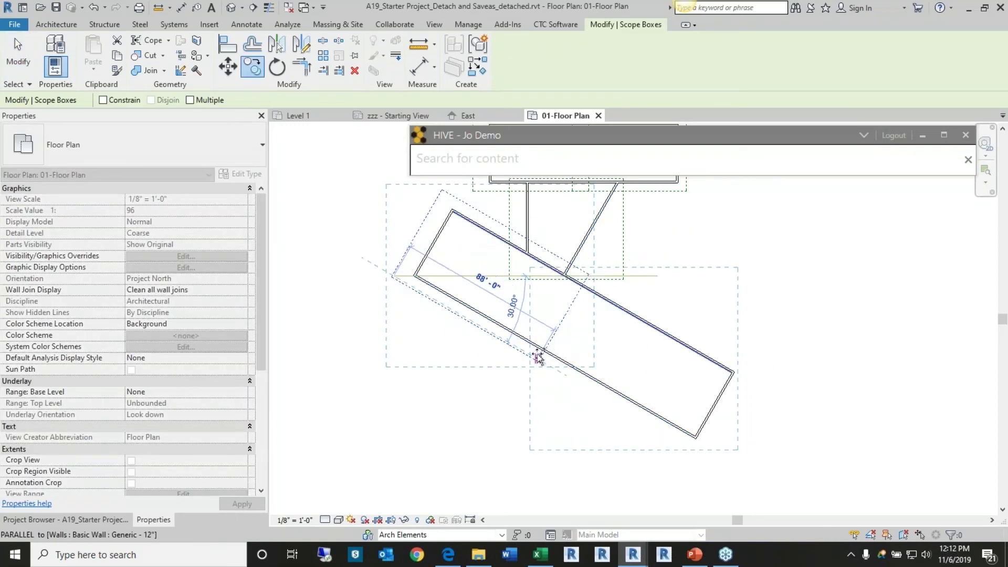
{"action": "left_click", "coordinate": [541, 353]}
{"action": "left_click_drag", "start_coordinate": [560, 324], "coordinate": [554, 320]}
{"action": "left_click_drag", "start_coordinate": [710, 406], "coordinate": [740, 423]}
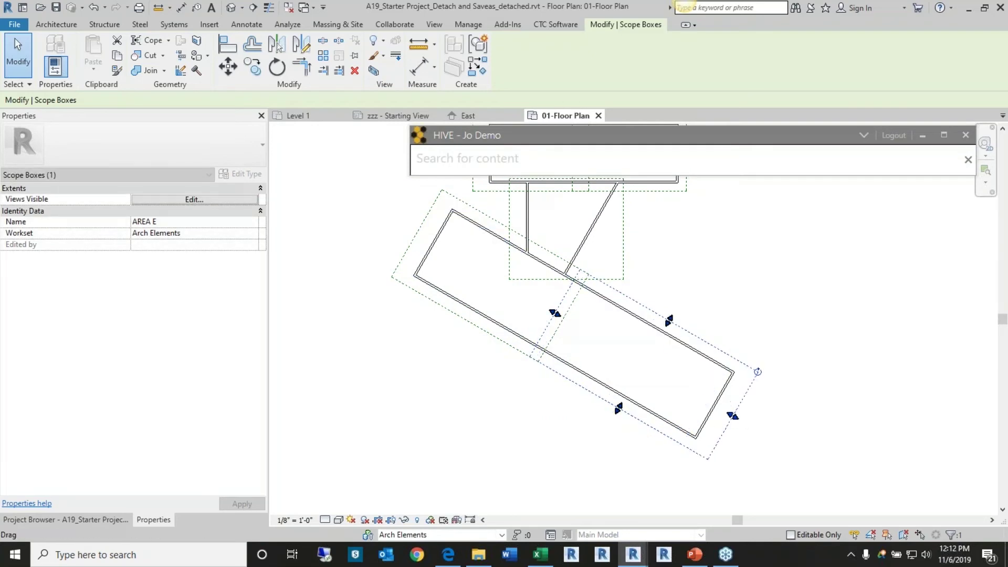
{"action": "scroll", "coordinate": [777, 409], "scroll_direction": "down", "scroll_amount": 2}
{"action": "middle_click_drag", "start_coordinate": [745, 318], "coordinate": [684, 357]}
Review scope box AREA E, clear the selection and switch to the Project Browser.
{"action": "key", "text": "Escape"}
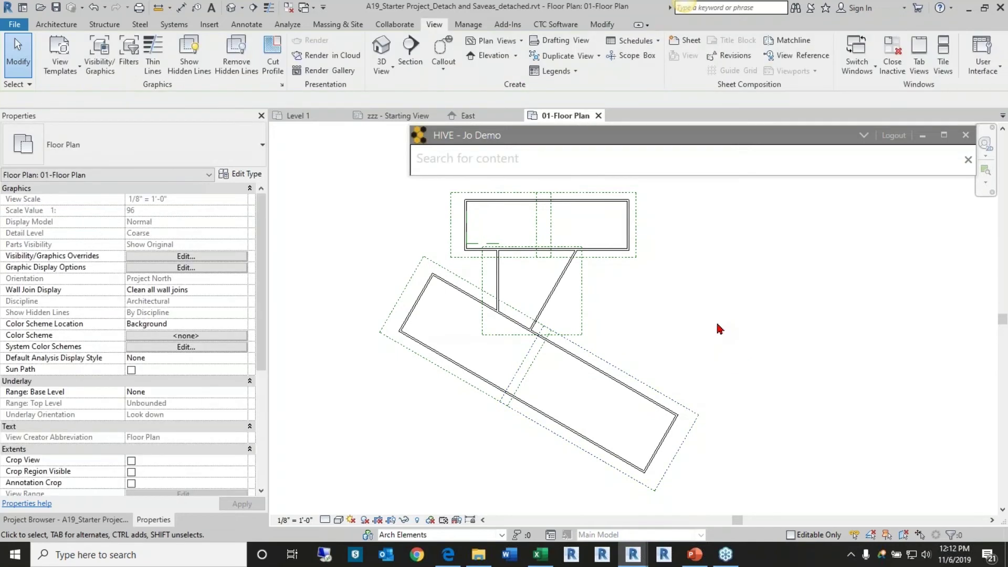
{"action": "left_click", "coordinate": [651, 389]}
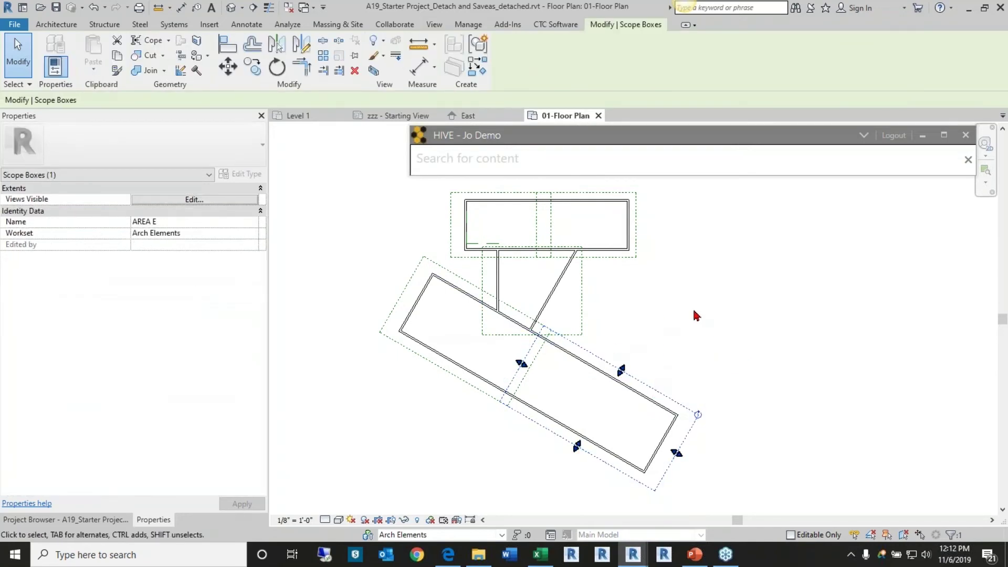
{"action": "key", "text": "Escape"}
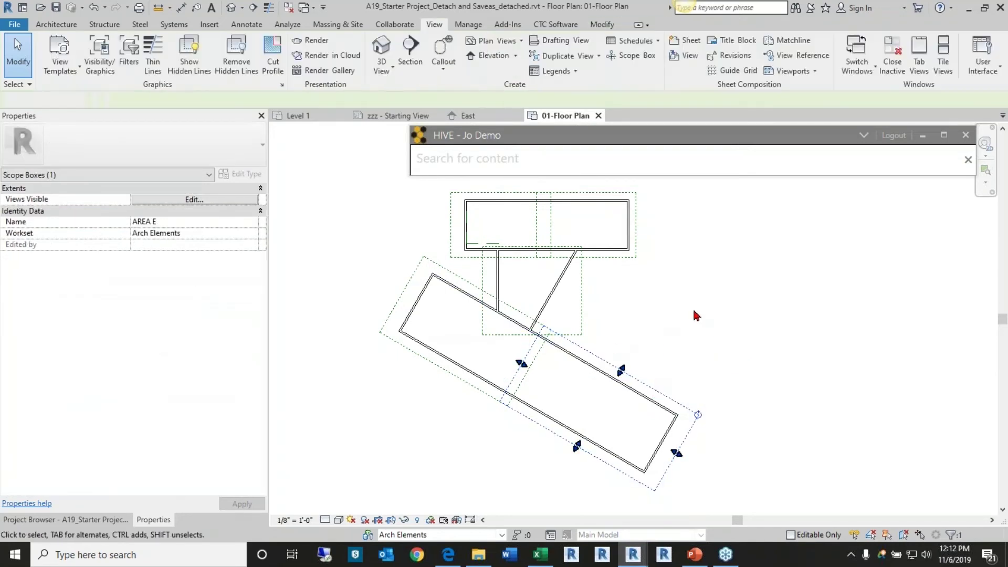
{"action": "left_click", "coordinate": [98, 521]}
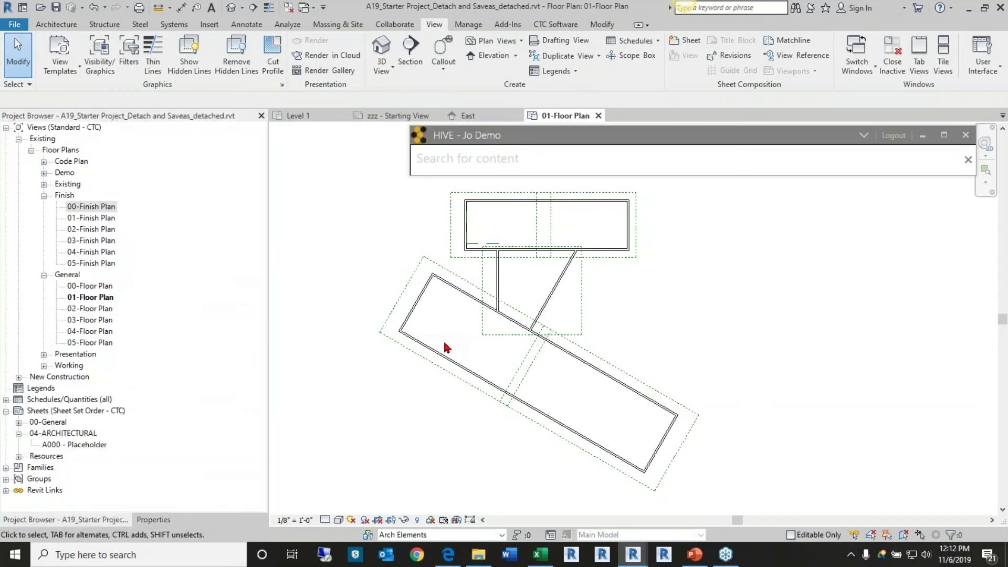
{"action": "right_click", "coordinate": [95, 298]}
{"action": "mouse_move", "coordinate": [236, 354]}
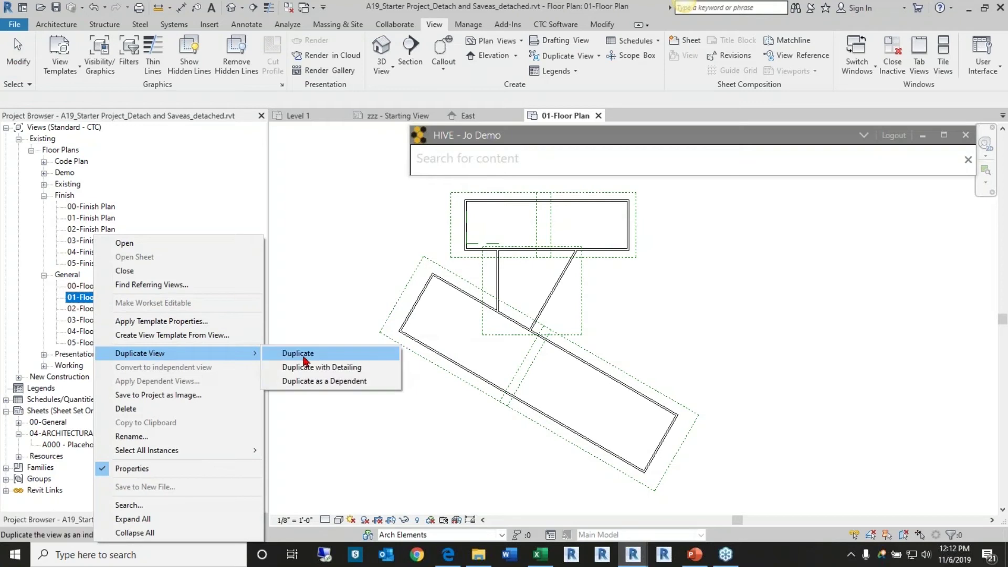
{"action": "left_click", "coordinate": [442, 450]}
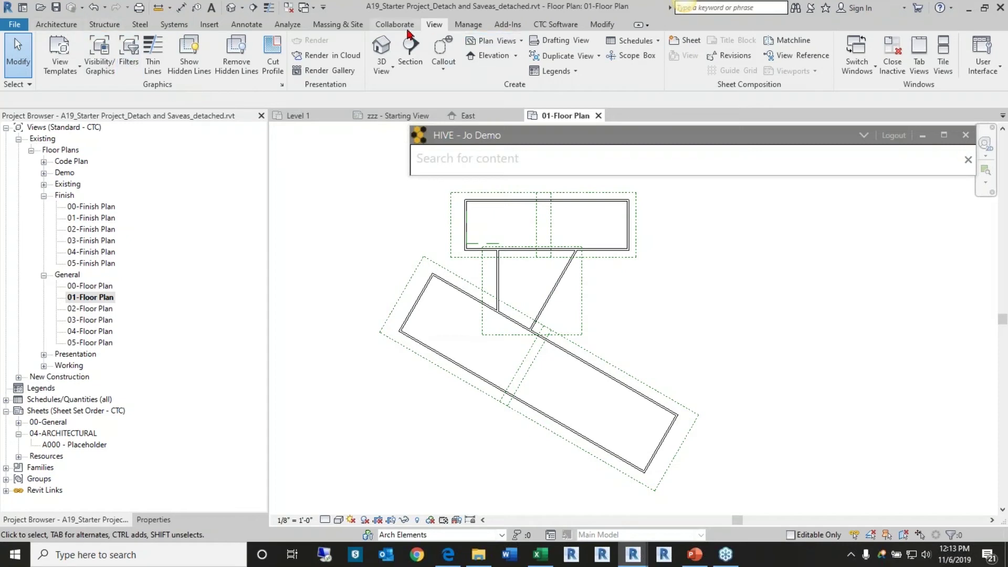
In View Creator, mark 00-Floor Plan, 00-Finish Plan and 00-Demo Floor Plan for one duplicate each.
{"action": "left_click", "coordinate": [556, 25]}
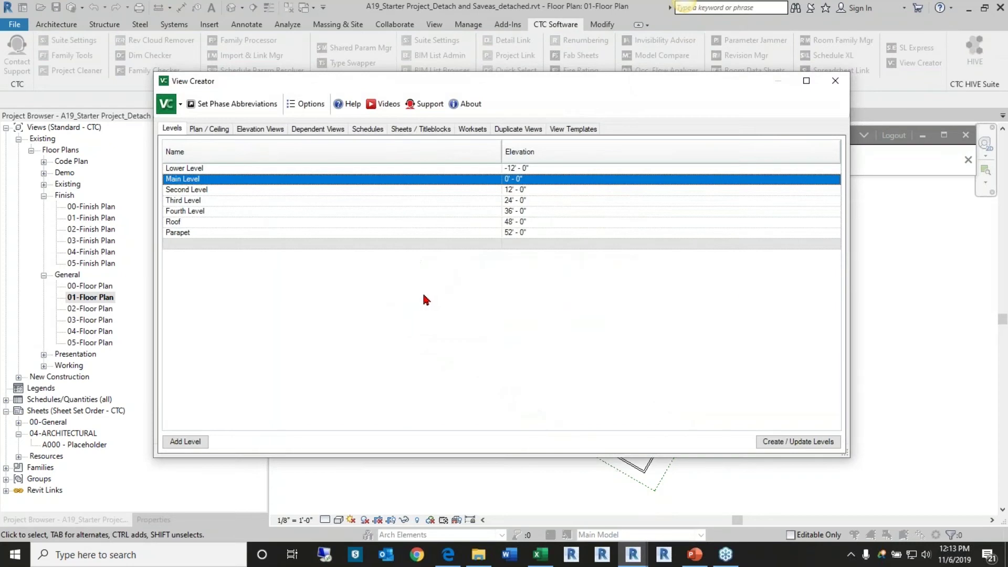
{"action": "left_click", "coordinate": [203, 131]}
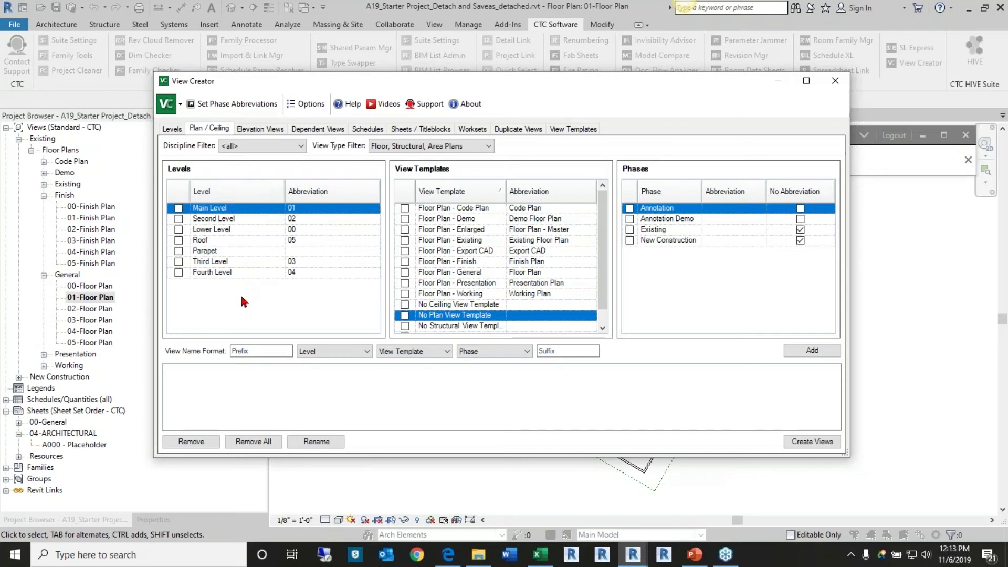
{"action": "left_click", "coordinate": [518, 129]}
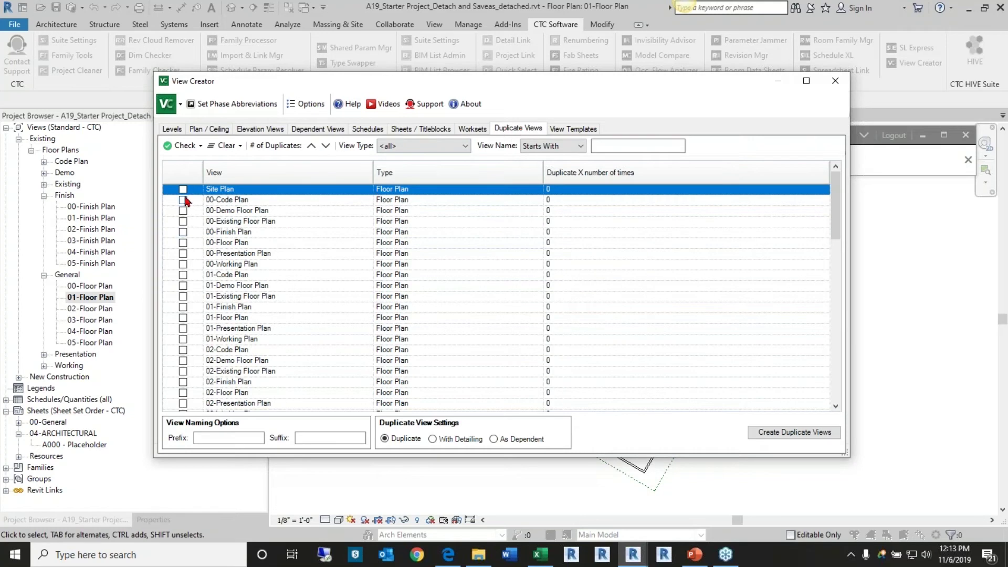
{"action": "left_click", "coordinate": [182, 243]}
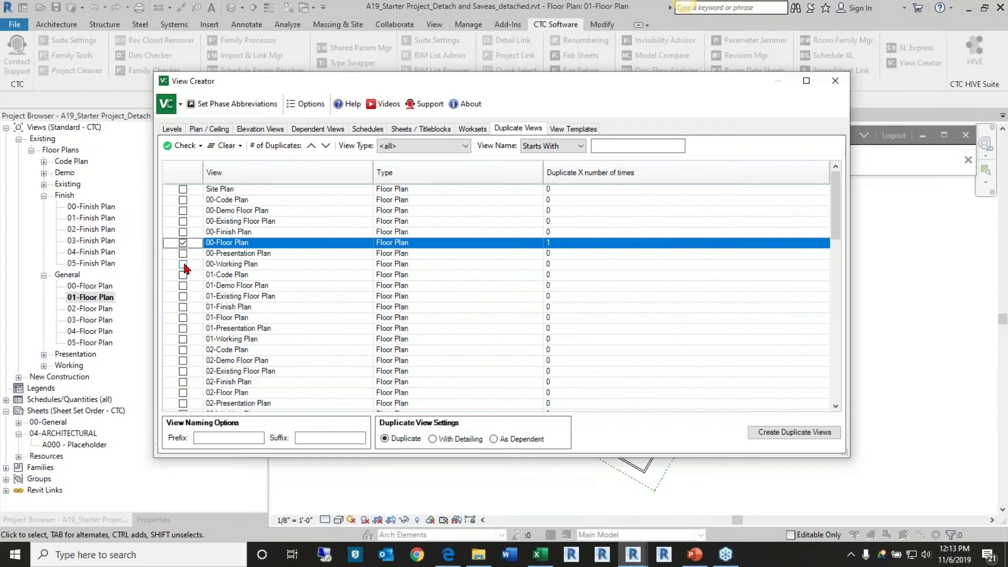
{"action": "left_click", "coordinate": [182, 231]}
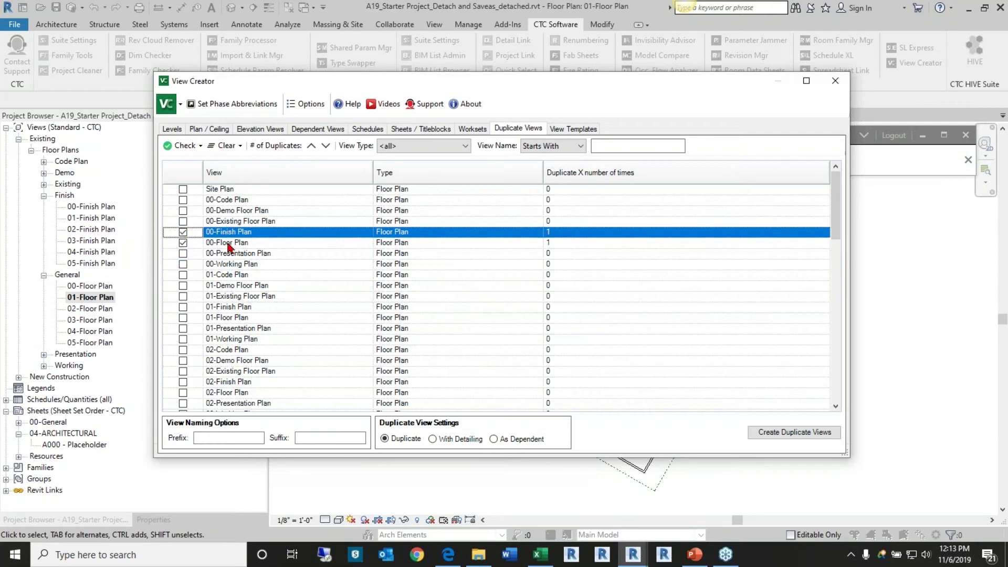
{"action": "left_click", "coordinate": [182, 210]}
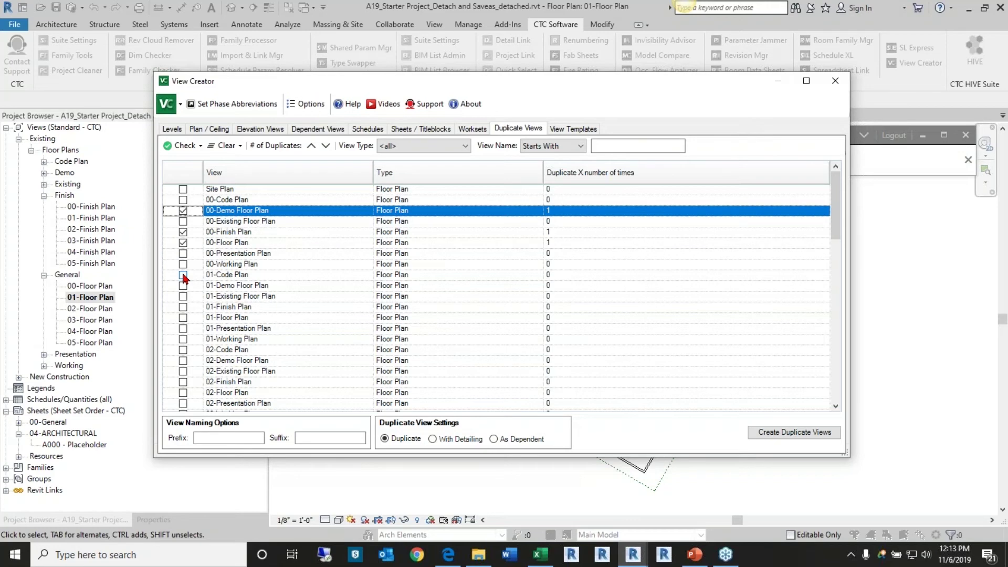
{"action": "left_click", "coordinate": [325, 131]}
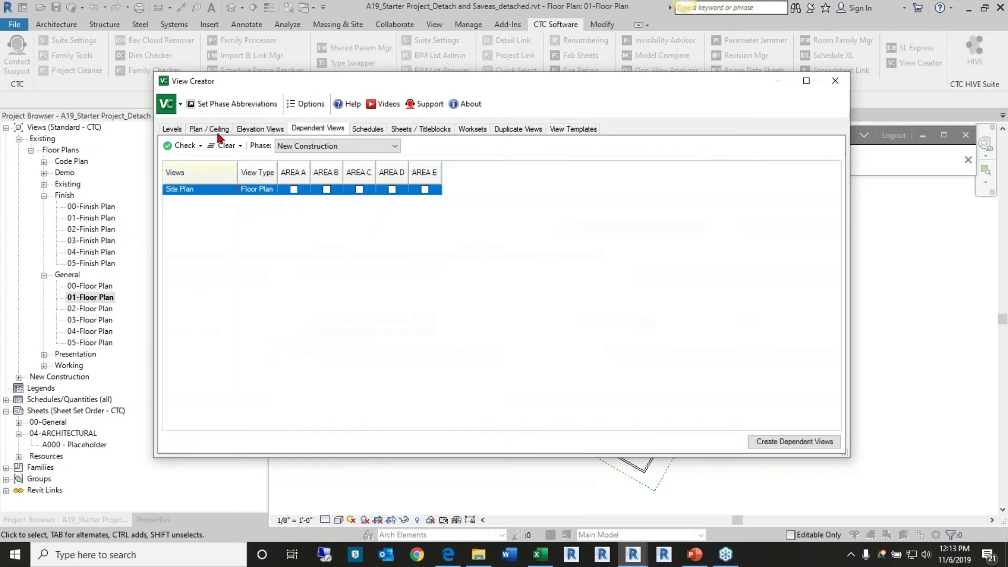
Set the phase to Existing and tick every AREA A–E box for all floor plans.
{"action": "left_click", "coordinate": [338, 146]}
{"action": "left_click", "coordinate": [308, 178]}
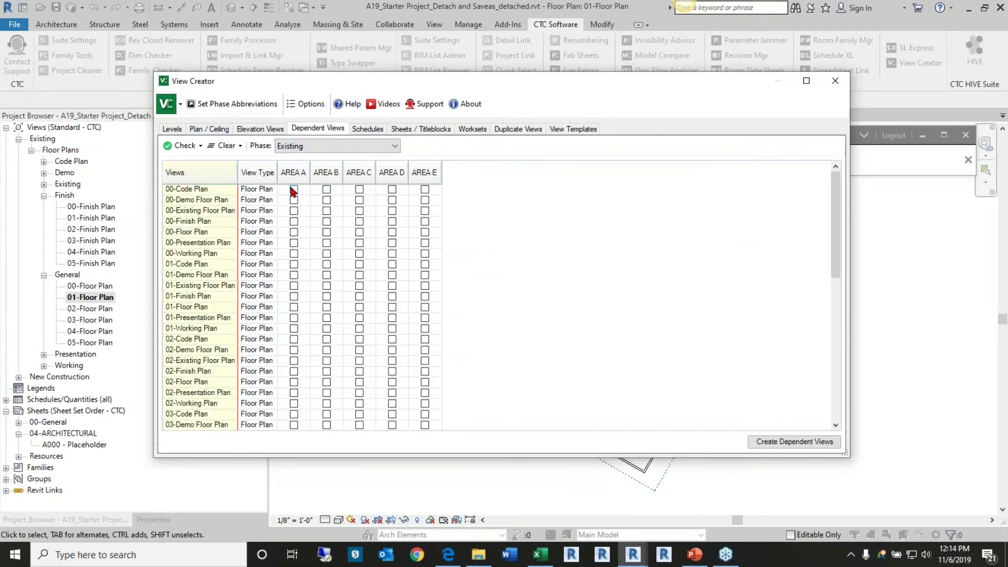
{"action": "left_click", "coordinate": [184, 146]}
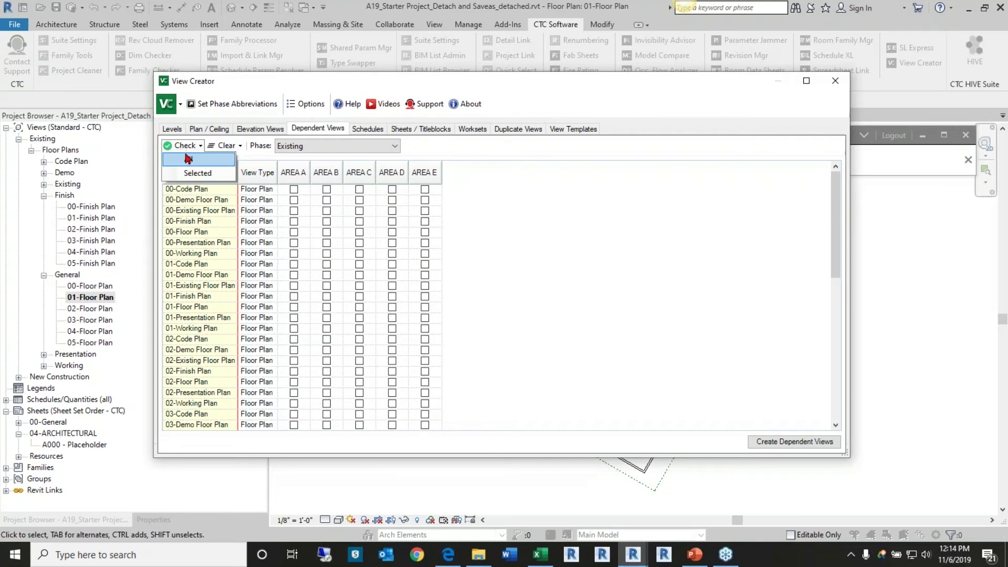
{"action": "left_click", "coordinate": [188, 161]}
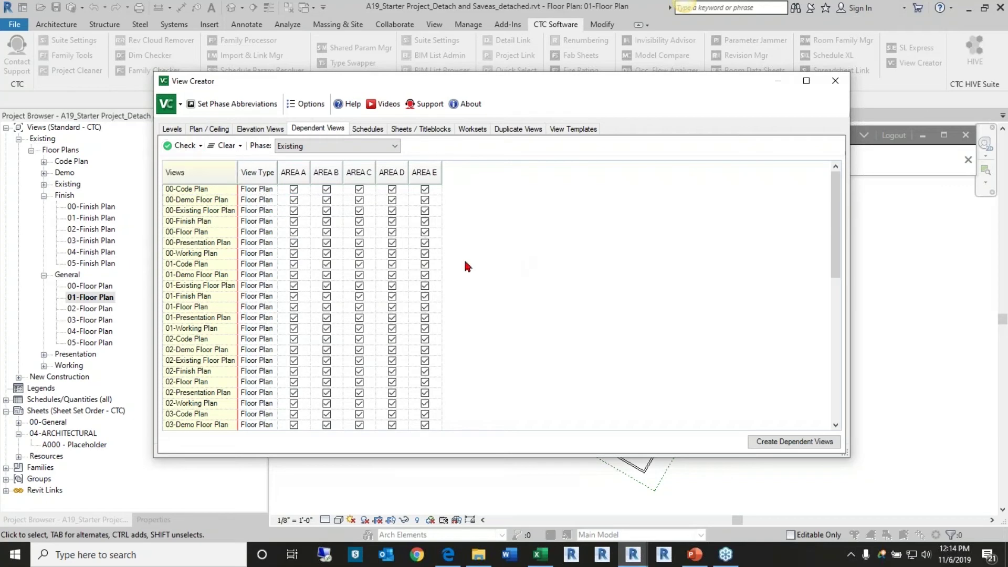
Untick all AREA boxes, select the 00-Code Plan and 00-Demo Floor Plan rows, then tick all again.
{"action": "left_click", "coordinate": [178, 147]}
{"action": "left_click", "coordinate": [189, 172]}
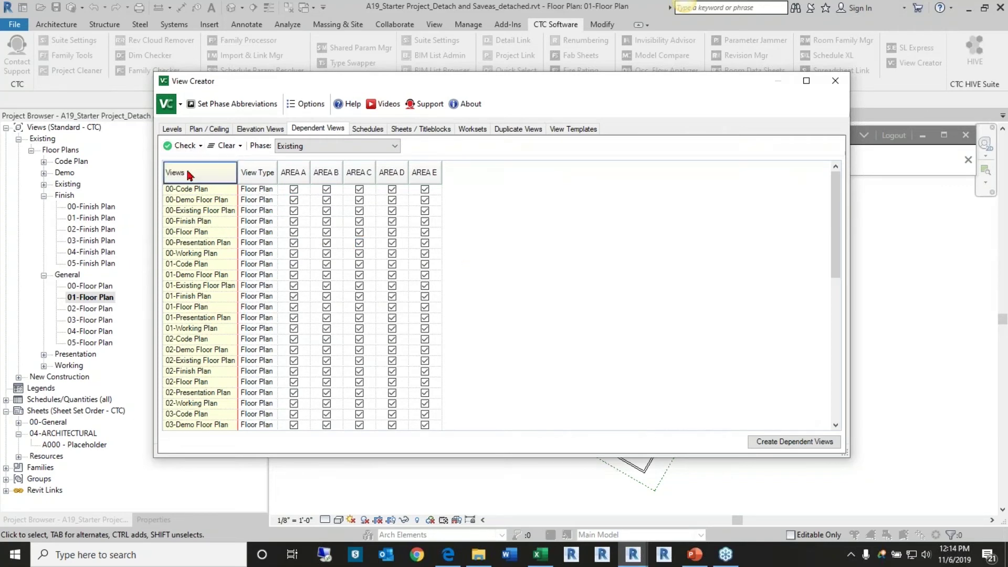
{"action": "left_click", "coordinate": [237, 149]}
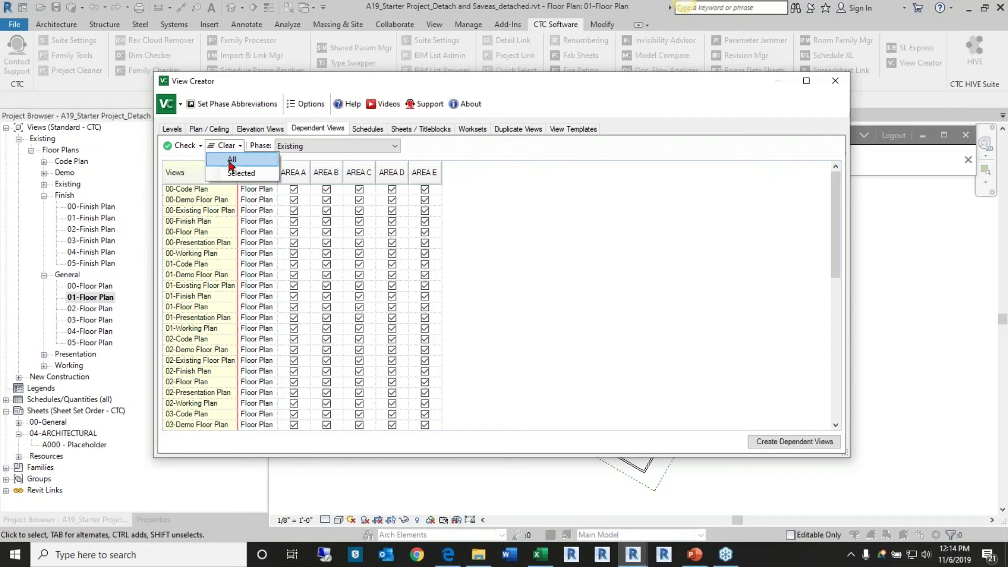
{"action": "left_click", "coordinate": [229, 160]}
{"action": "left_click", "coordinate": [193, 191]}
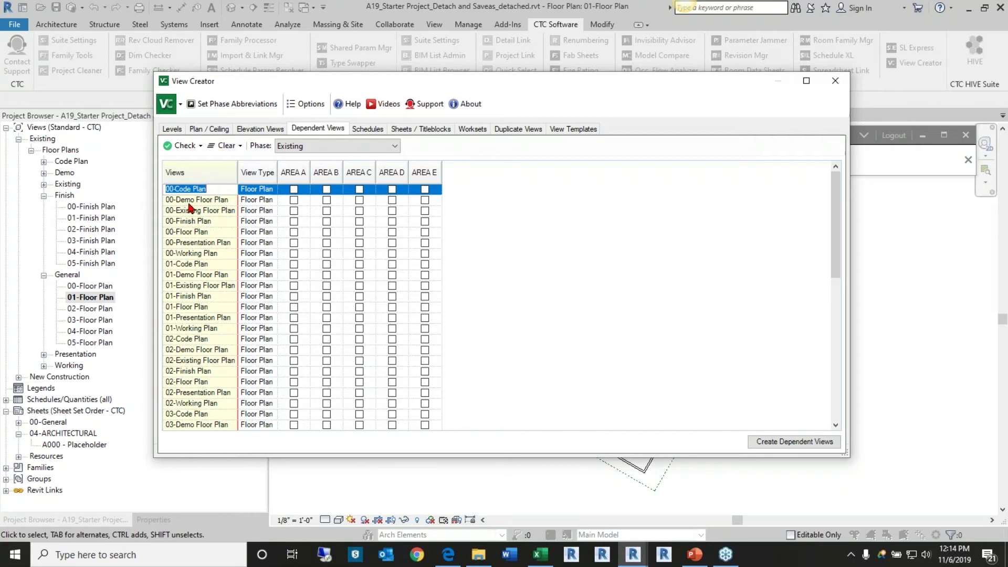
{"action": "left_click", "coordinate": [190, 202]}
{"action": "left_click", "coordinate": [190, 191]}
{"action": "left_click", "coordinate": [189, 200]}
{"action": "left_click", "coordinate": [184, 145]}
{"action": "left_click", "coordinate": [181, 160]}
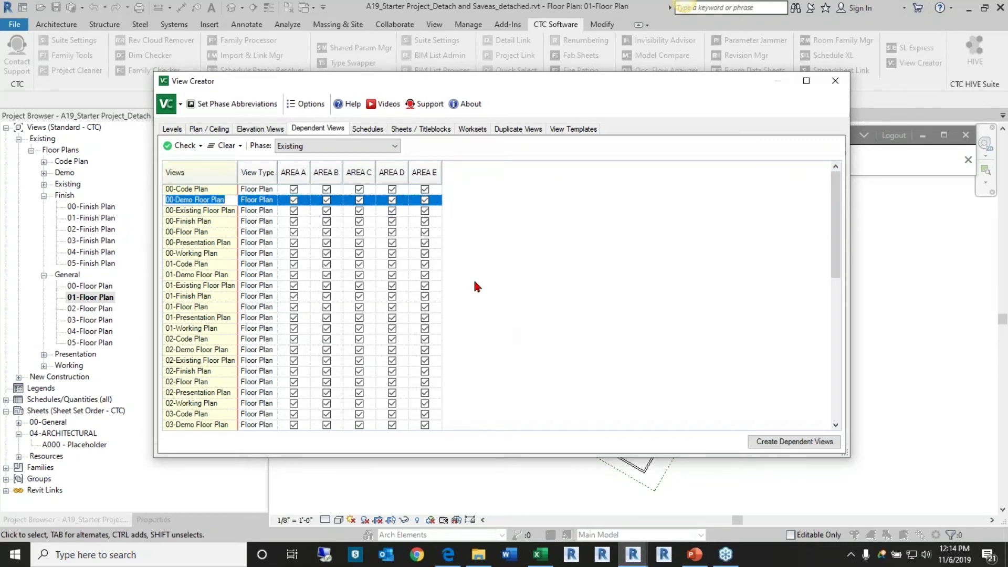
{"action": "scroll", "coordinate": [280, 297], "scroll_direction": "down", "scroll_amount": 7}
{"action": "scroll", "coordinate": [311, 322], "scroll_direction": "up", "scroll_amount": 7}
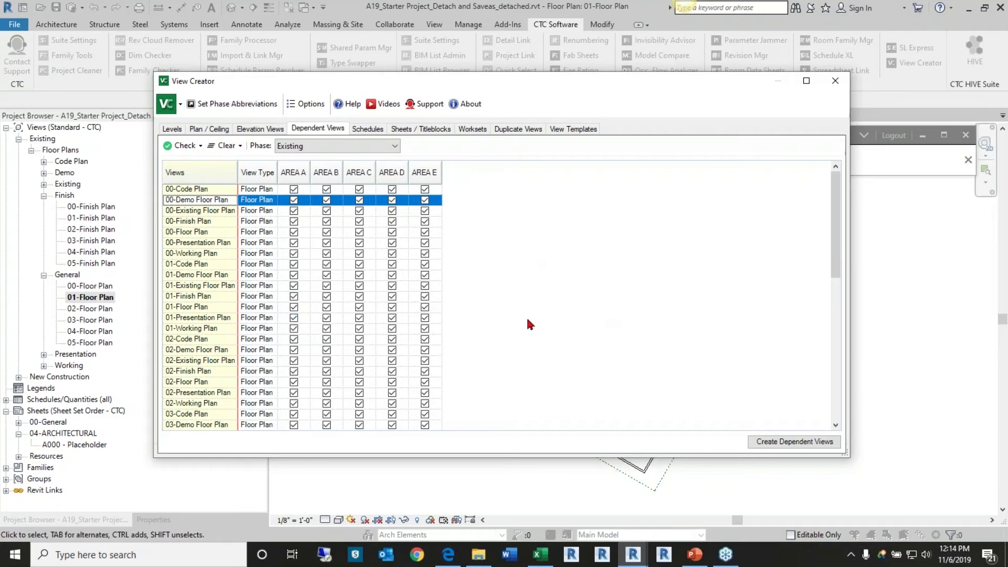
Create the 210 area dependent views and close View Creator.
{"action": "left_click", "coordinate": [768, 443]}
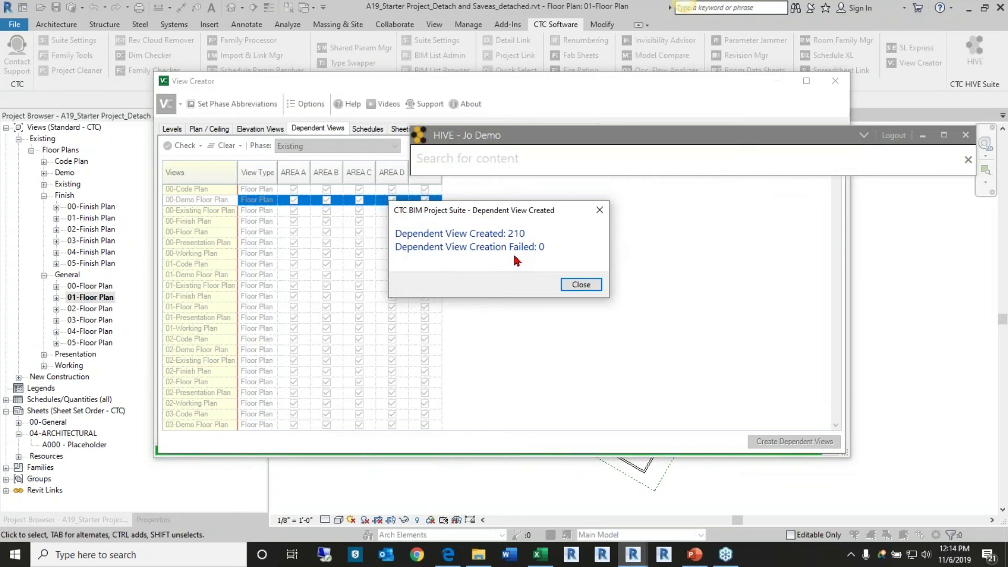
{"action": "left_click", "coordinate": [580, 285]}
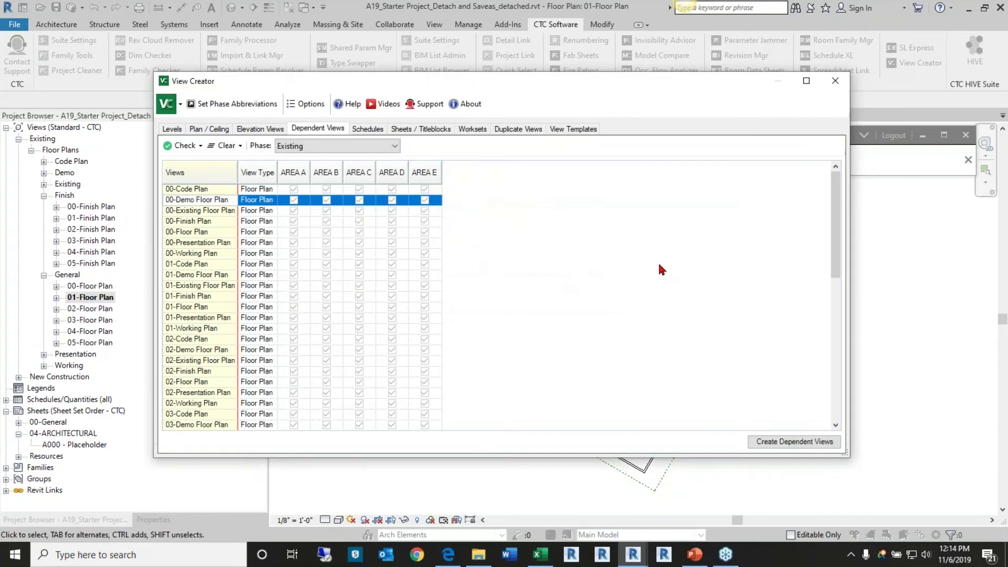
{"action": "left_click", "coordinate": [834, 80]}
Expand 01-Floor Plan to reveal its AREA A–E dependent views.
{"action": "left_click", "coordinate": [58, 300]}
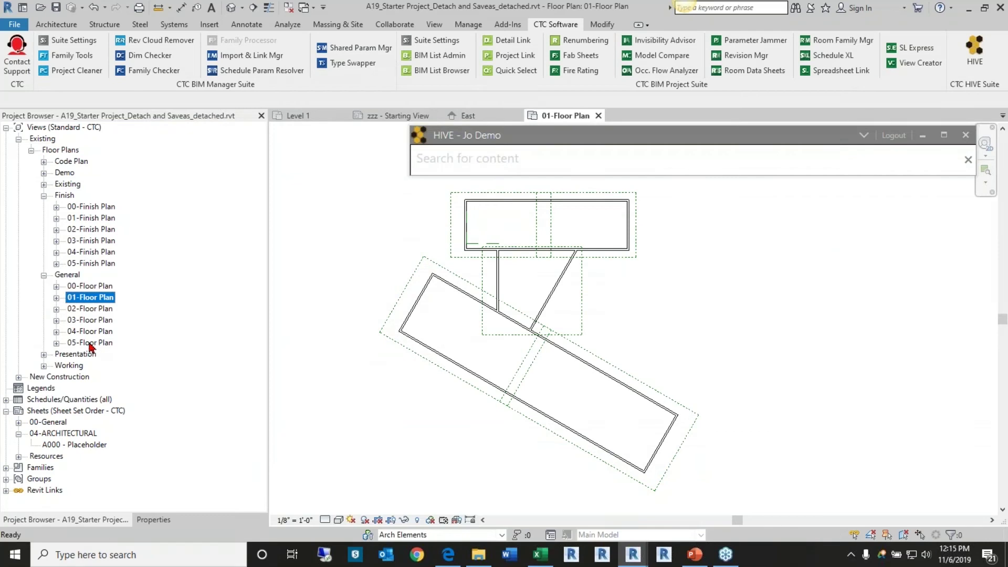
{"action": "left_click", "coordinate": [57, 298]}
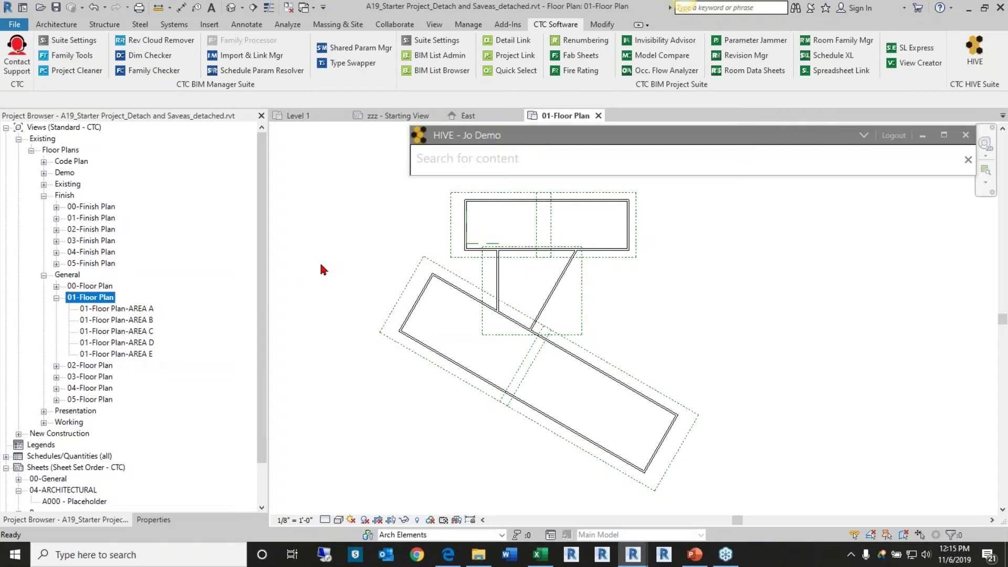
{"action": "left_click", "coordinate": [714, 319]}
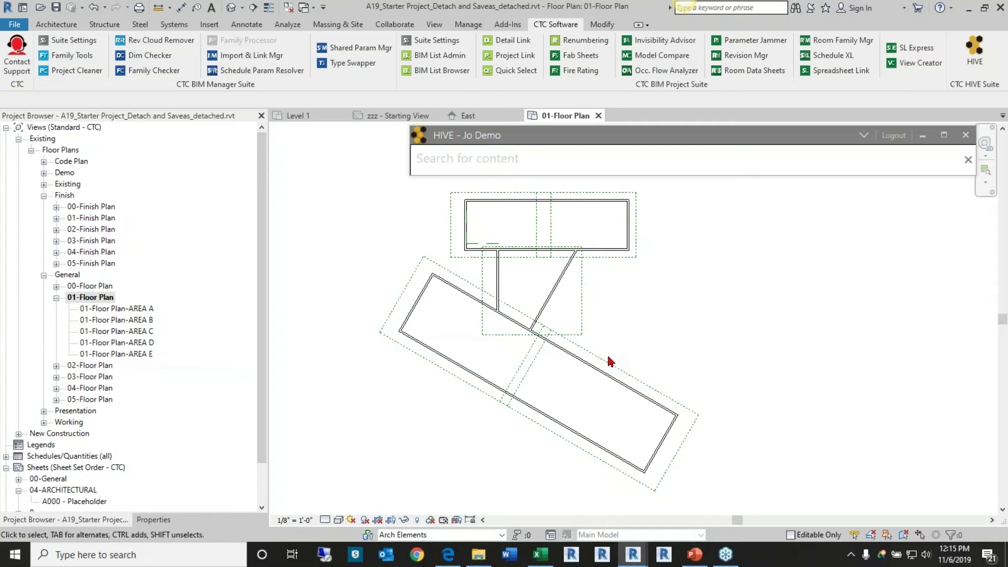
{"action": "mouse_move", "coordinate": [696, 339]}
{"action": "middle_mouse_down"}
{"action": "mouse_move", "coordinate": [689, 357]}
{"action": "mouse_move", "coordinate": [703, 343]}
{"action": "middle_mouse_up"}
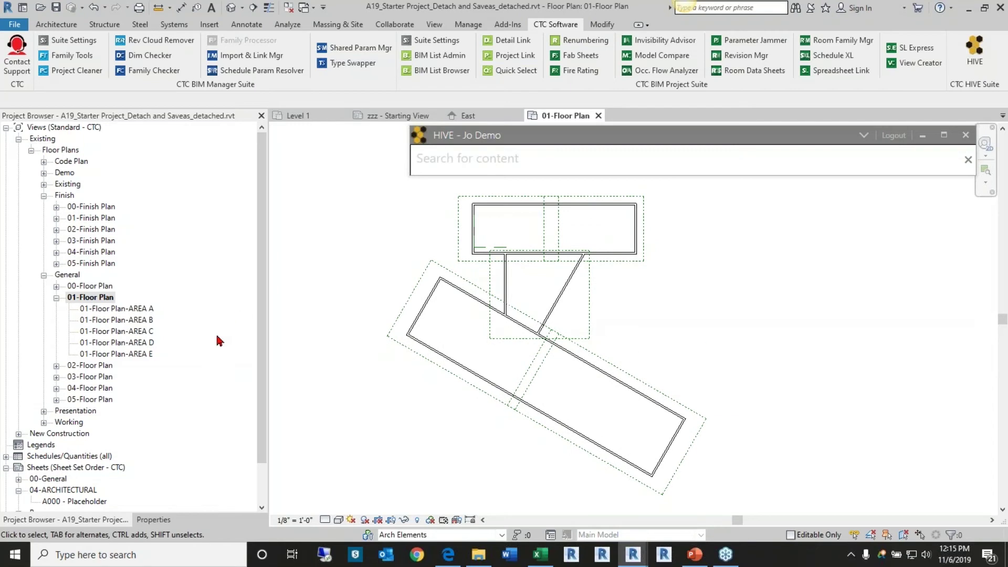
Switch between Properties and the Project Browser, then collapse the Views node.
{"action": "left_click", "coordinate": [153, 519]}
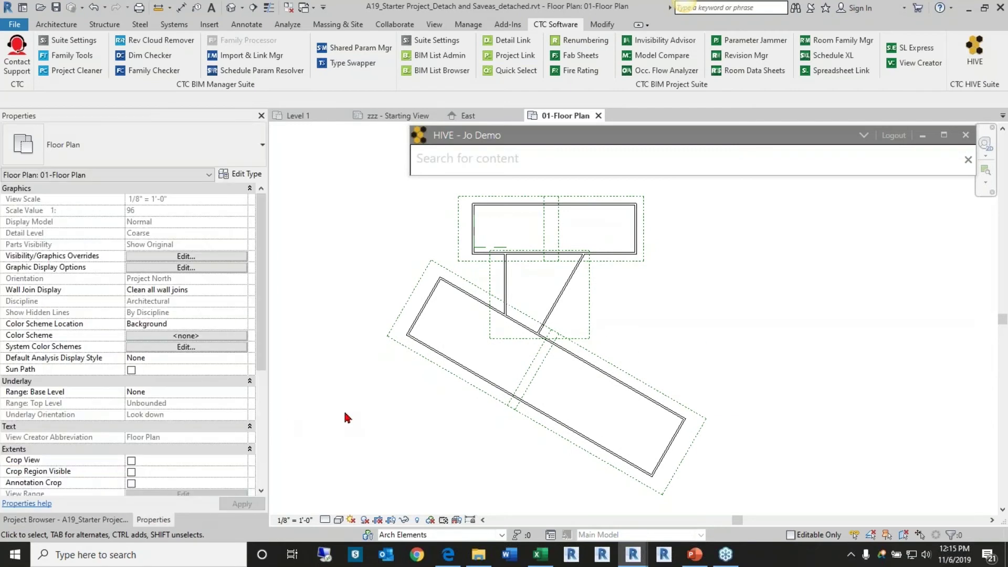
{"action": "left_click", "coordinate": [119, 520]}
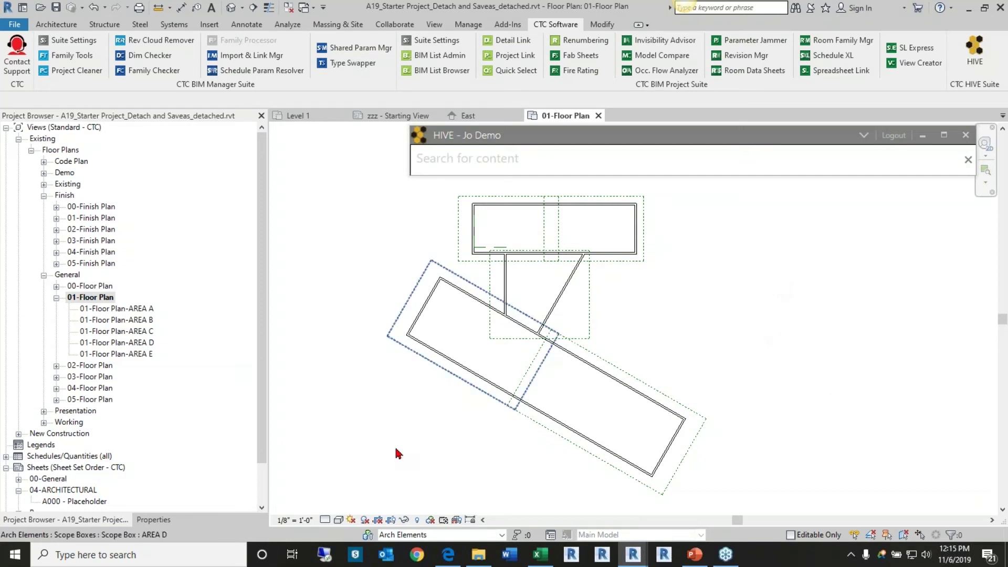
{"action": "left_click", "coordinate": [140, 518]}
{"action": "left_click", "coordinate": [67, 520]}
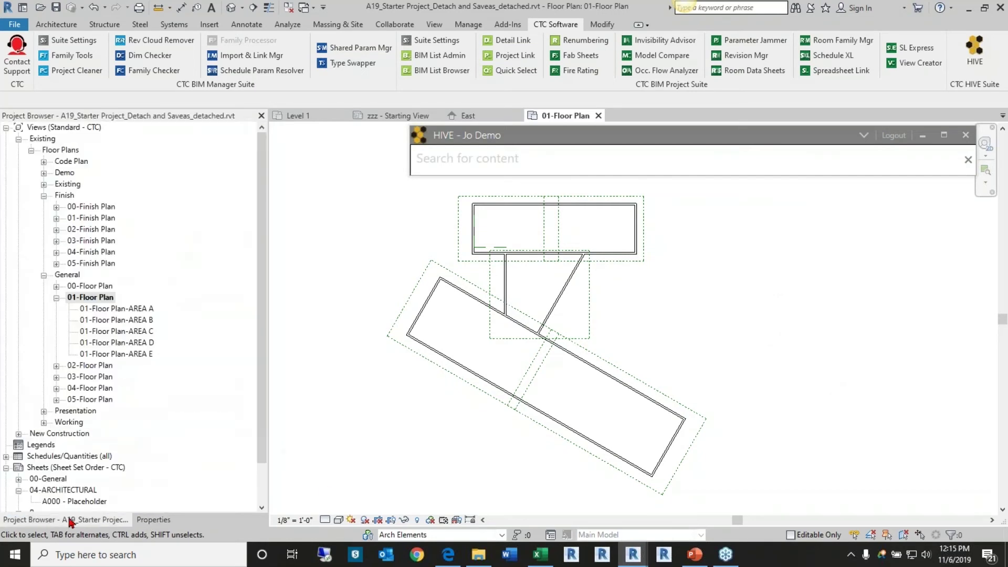
{"action": "left_click", "coordinate": [6, 128]}
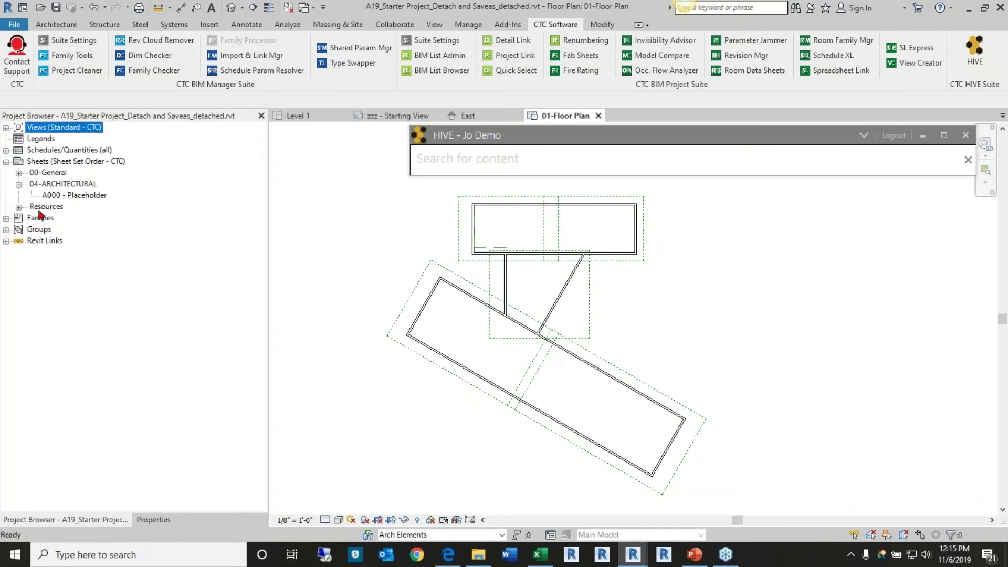
Expand the 00-General and Resources sheet groups, then pick Sheets in Spreadsheet Link settings.
{"action": "left_click", "coordinate": [18, 172]}
{"action": "left_click", "coordinate": [19, 218]}
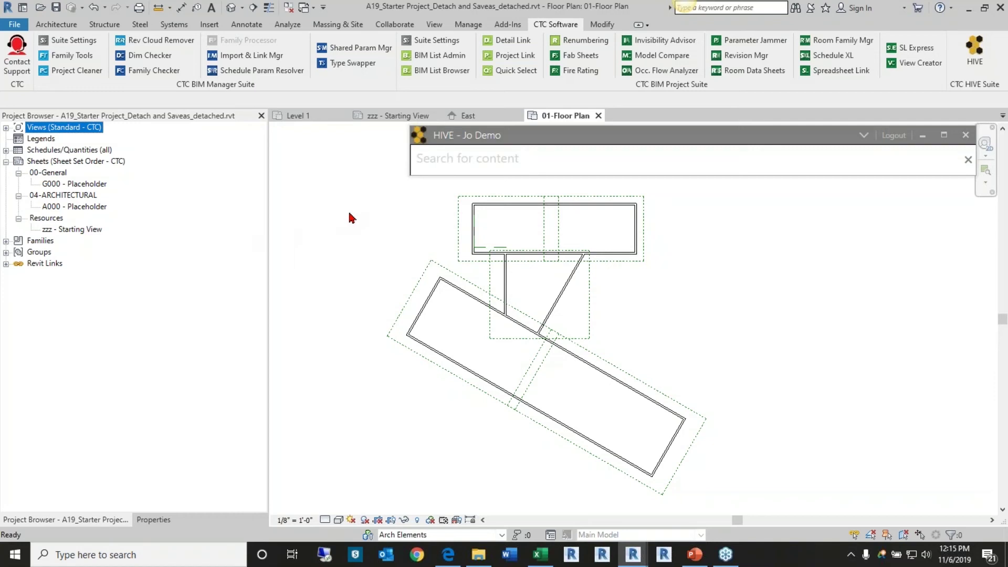
{"action": "left_click", "coordinate": [833, 76]}
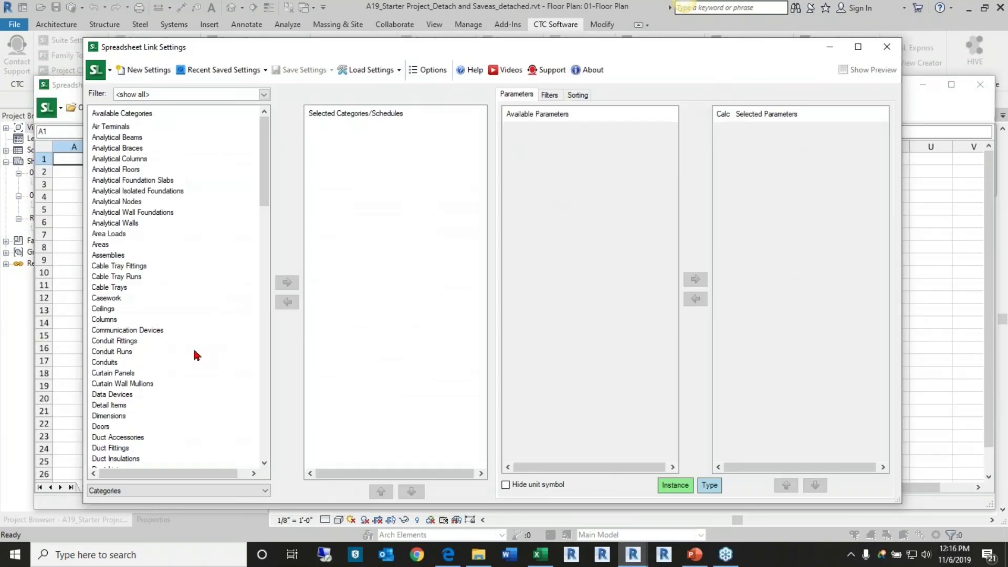
{"action": "left_click", "coordinate": [176, 352]}
{"action": "key", "text": "s"}
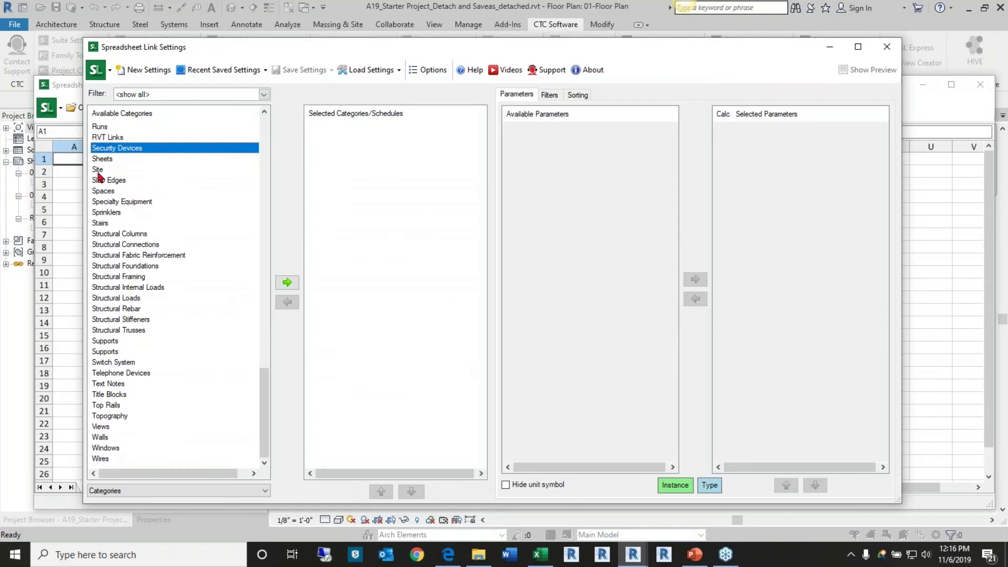
{"action": "left_click", "coordinate": [119, 159]}
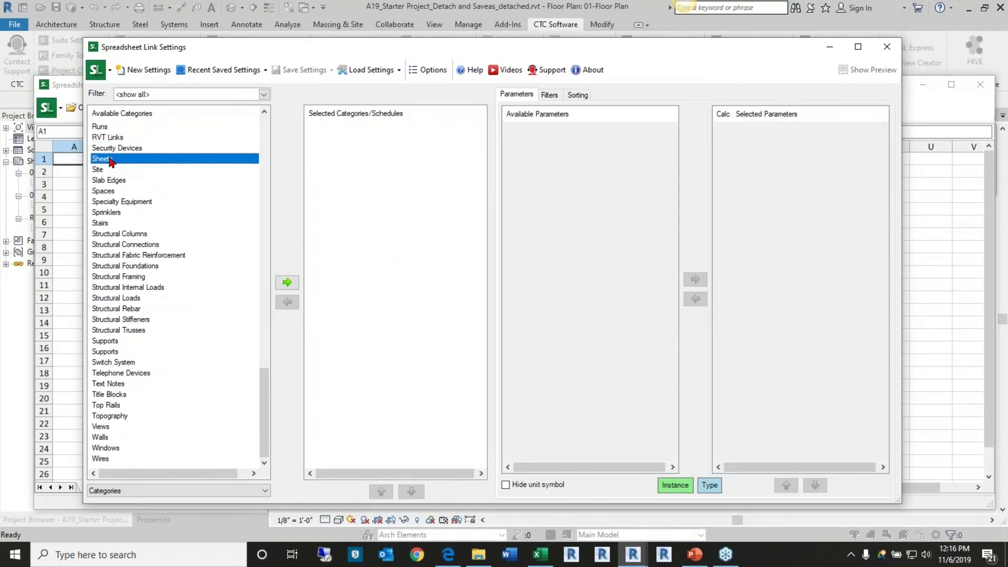
Try adding Sheets to the selected categories, dismiss the path error, and close Spreadsheet Link.
{"action": "double_click", "coordinate": [111, 160]}
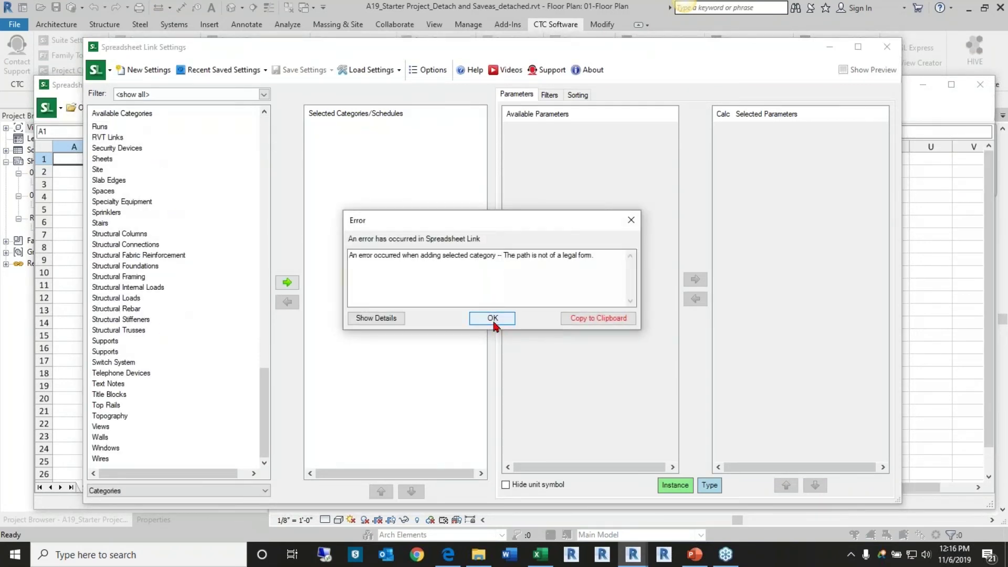
{"action": "left_click", "coordinate": [492, 318]}
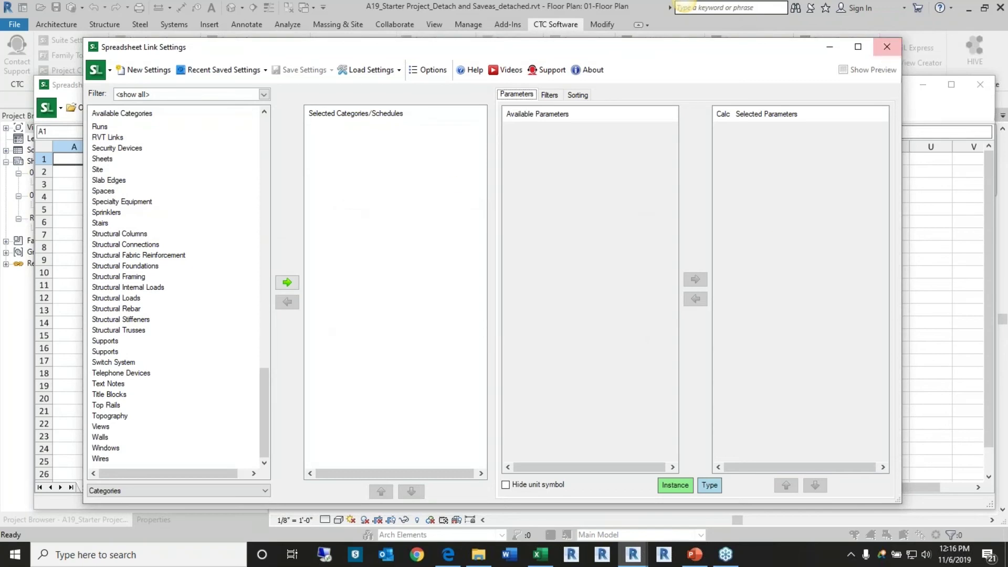
{"action": "left_click", "coordinate": [887, 47]}
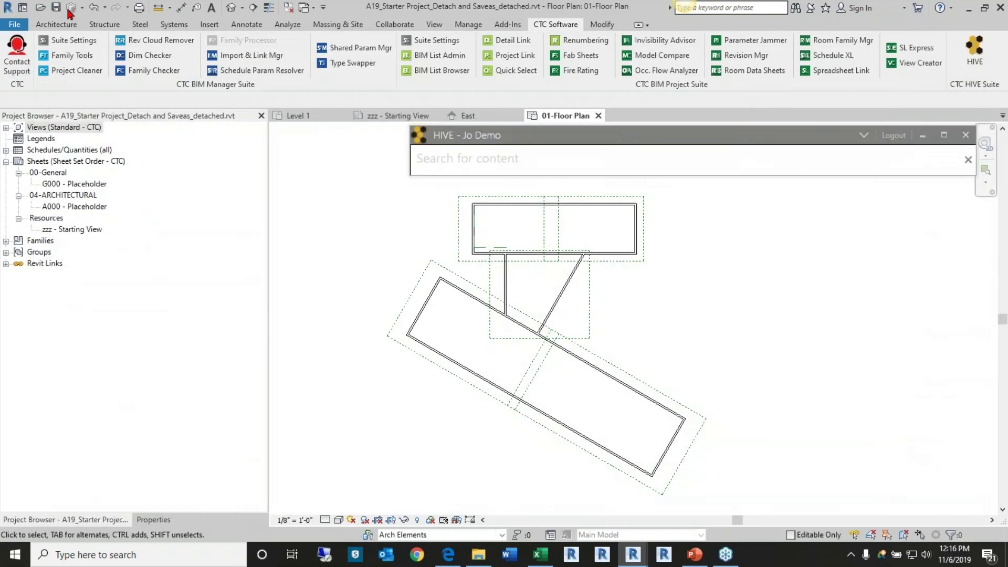
Save the project as A19_12345678 dEMO FILE.rvt in the View Creator folder.
{"action": "left_click", "coordinate": [56, 24]}
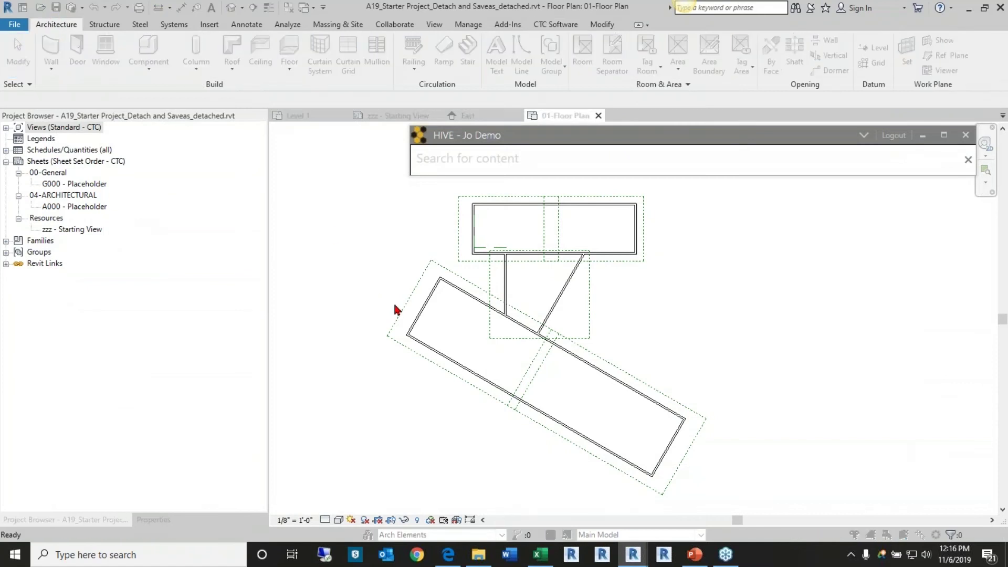
{"action": "left_click_drag", "start_coordinate": [777, 115], "coordinate": [584, 69]}
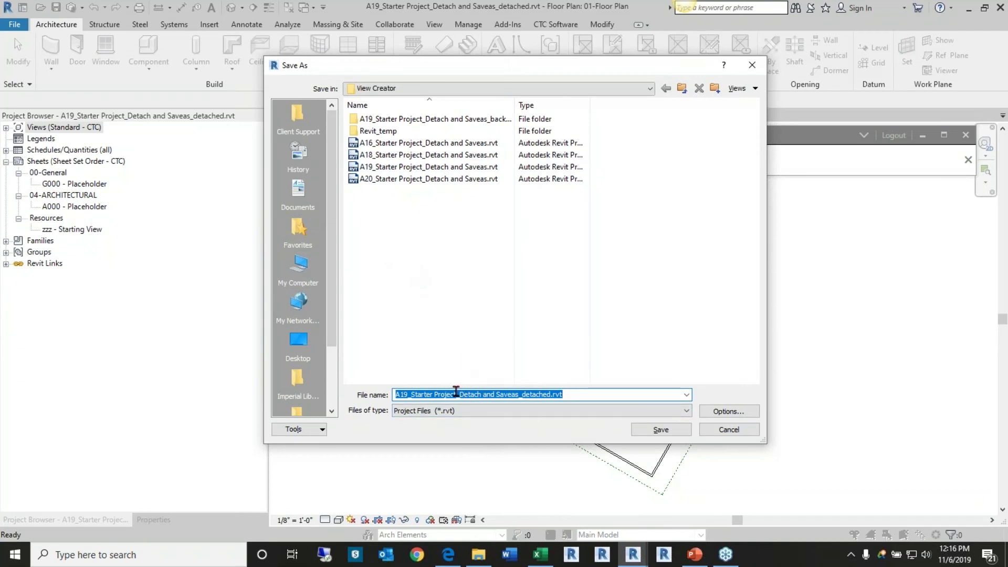
{"action": "left_click_drag", "start_coordinate": [410, 394], "coordinate": [551, 395]}
{"action": "type", "text": "12345678 dEMO FILE"}
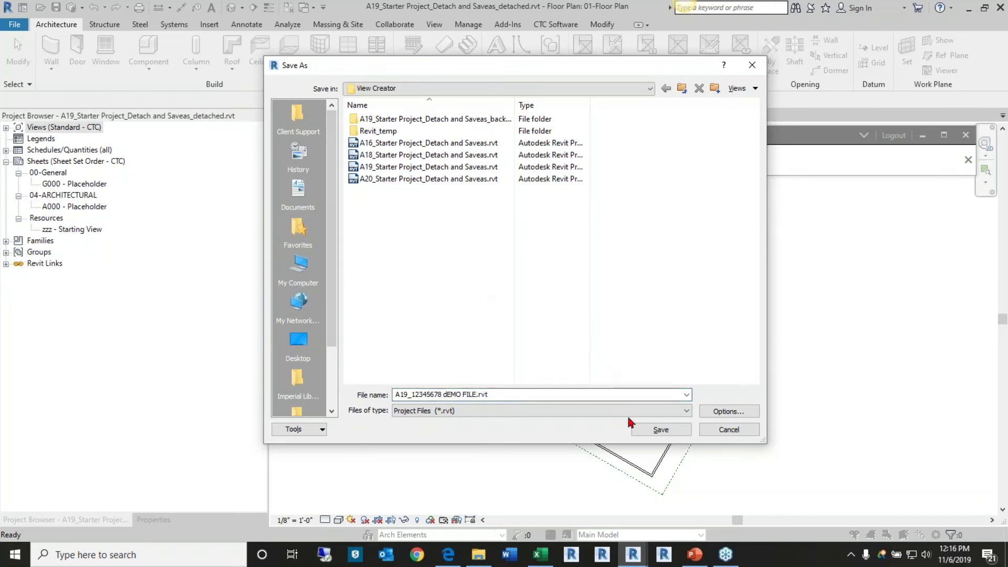
{"action": "left_click", "coordinate": [723, 414]}
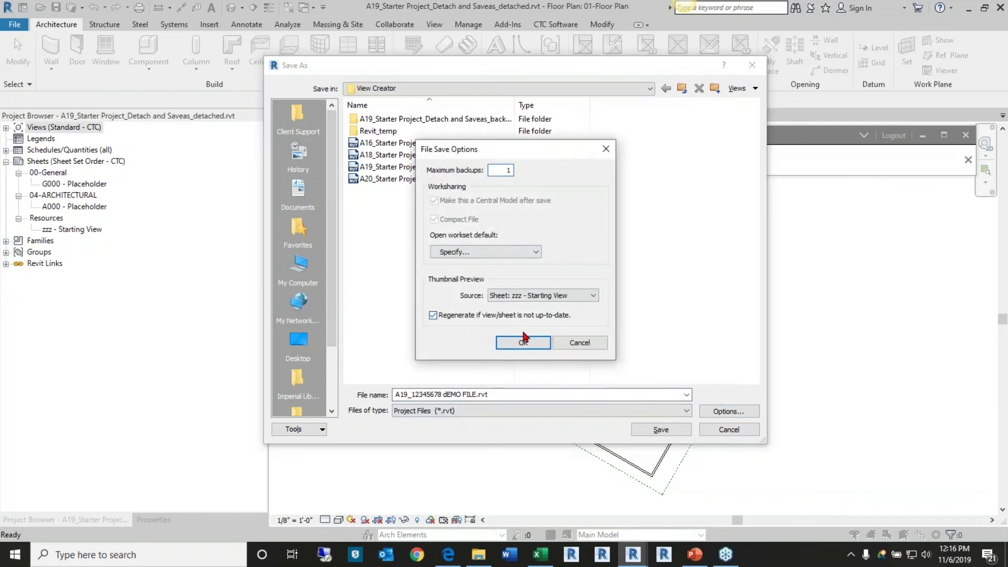
{"action": "left_click", "coordinate": [524, 341]}
{"action": "left_click", "coordinate": [661, 430]}
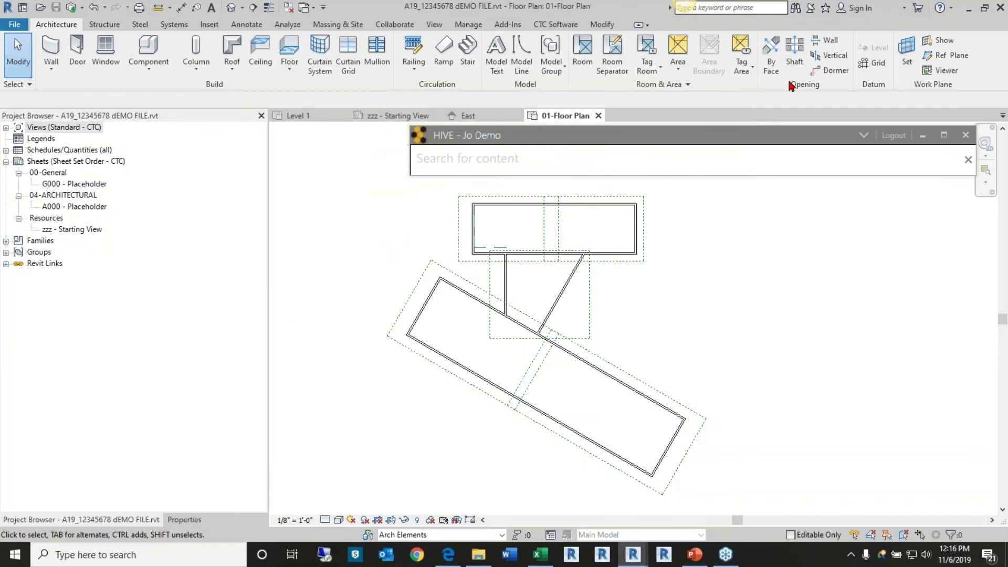
{"action": "left_click", "coordinate": [556, 24]}
Add the Sheets category to Spreadsheet Link's selected categories.
{"action": "left_click", "coordinate": [837, 70]}
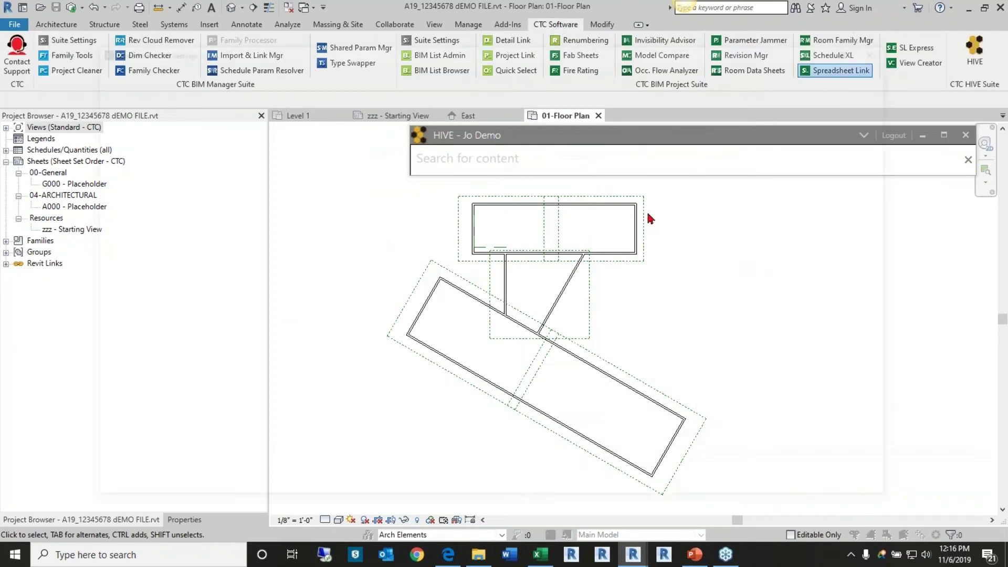
{"action": "left_click", "coordinate": [152, 383]}
{"action": "key", "text": "s"}
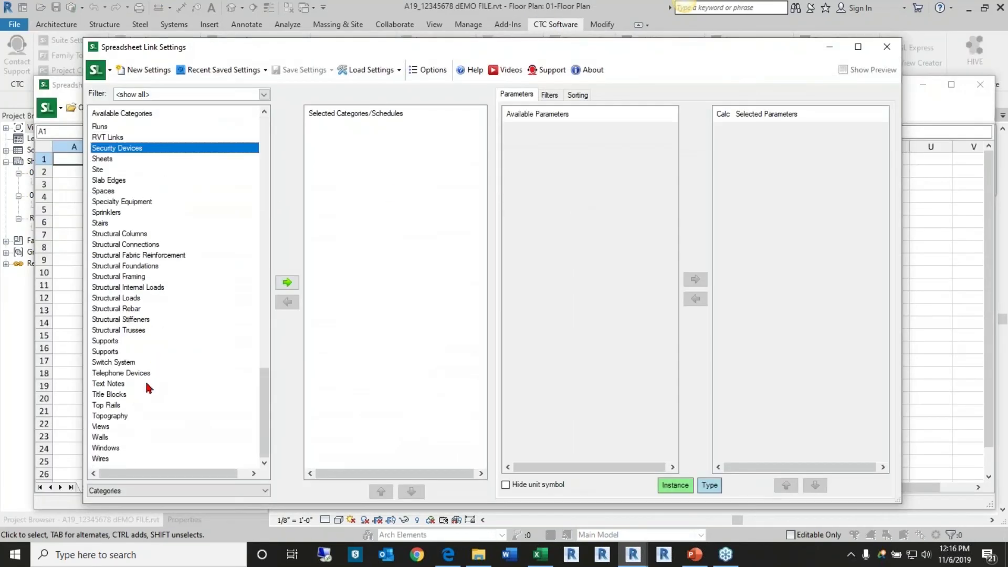
{"action": "left_click", "coordinate": [121, 160]}
{"action": "left_click", "coordinate": [287, 282]}
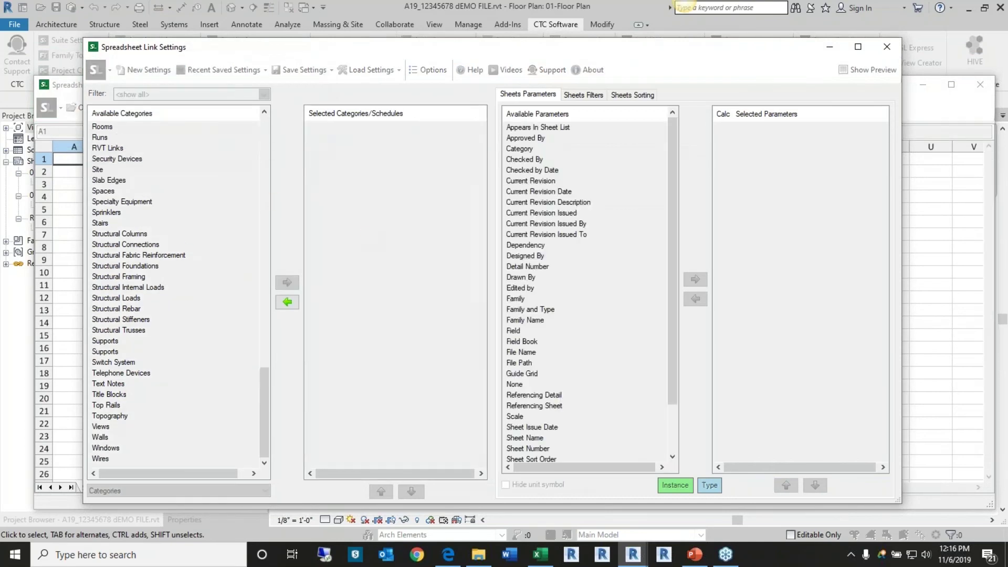
Choose Sheet Number, Sheet Name and Sheet Sort Order as the exported Sheets parameters.
{"action": "left_click", "coordinate": [333, 126]}
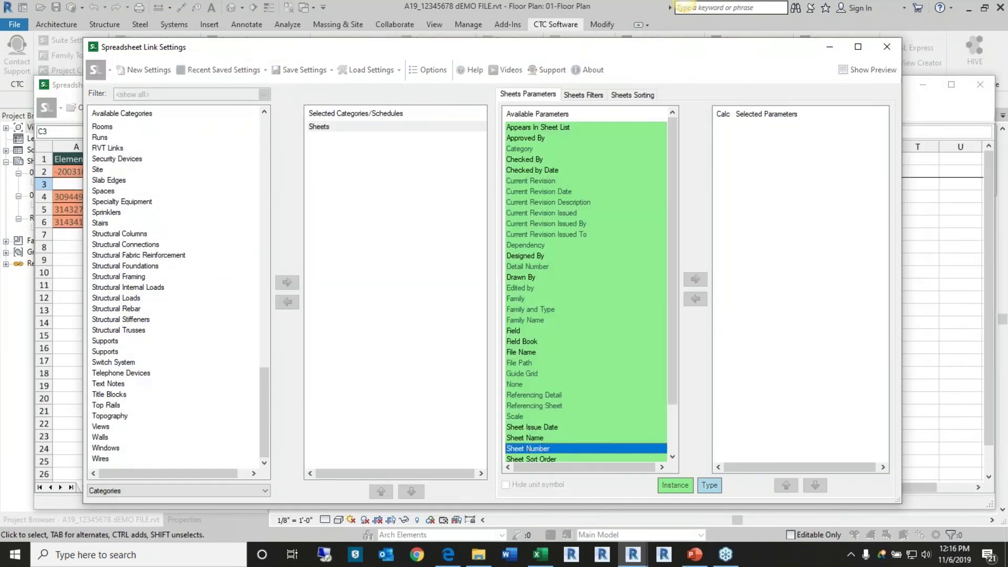
{"action": "double_click", "coordinate": [530, 450]}
{"action": "double_click", "coordinate": [530, 438]}
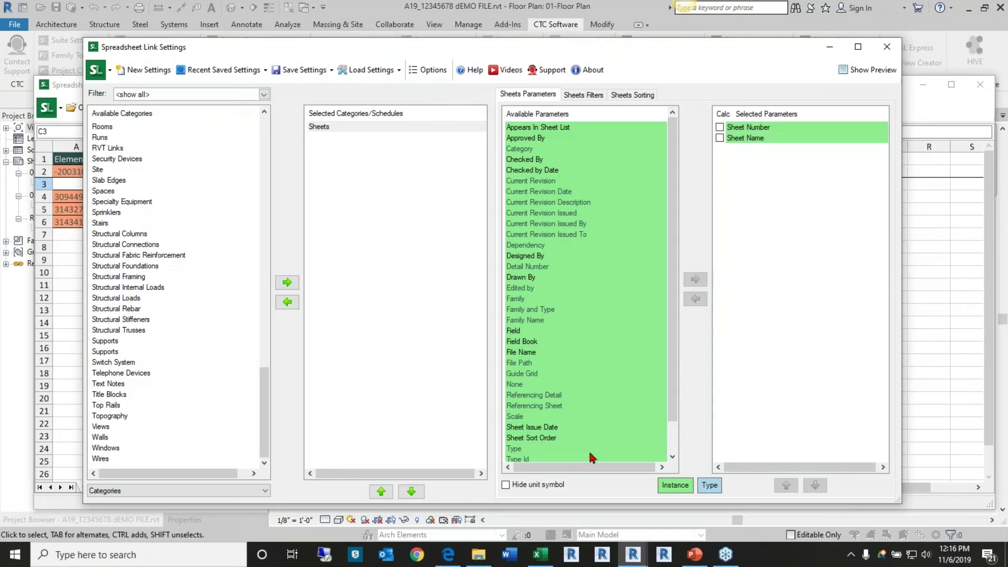
{"action": "double_click", "coordinate": [541, 438]}
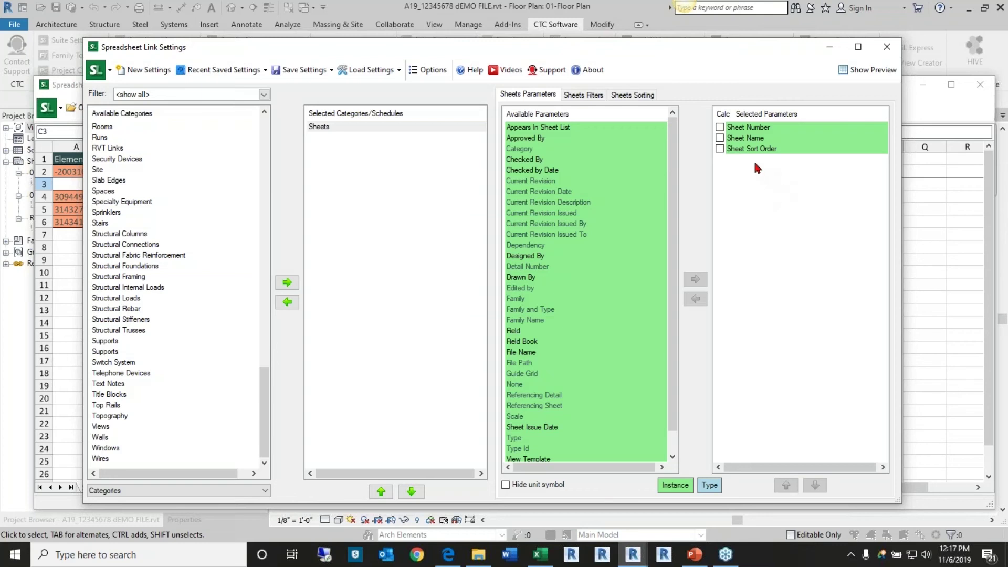
Open the sheet data grid and start Create New Sheets using the Standard titleblock.
{"action": "left_click", "coordinate": [939, 121]}
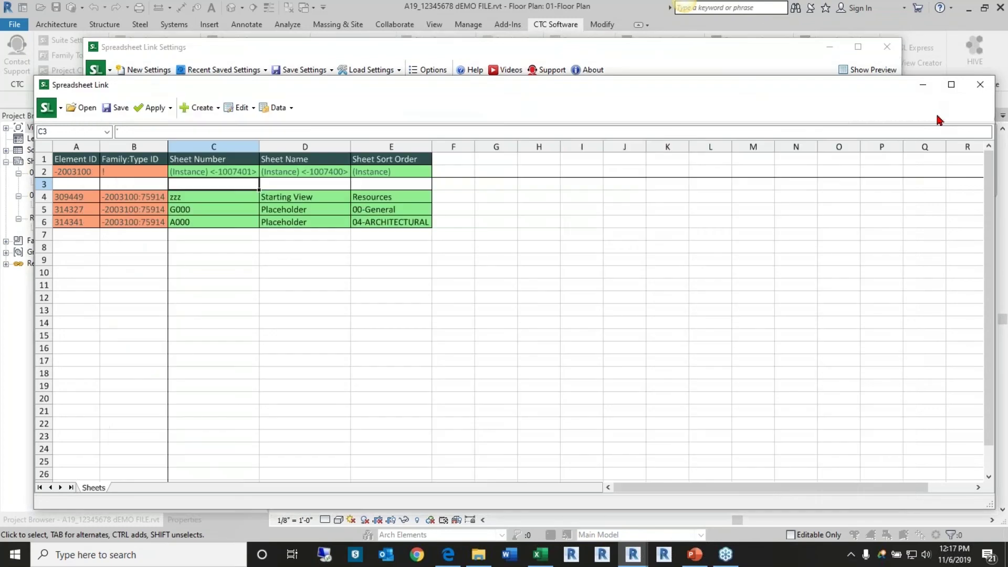
{"action": "mouse_move", "coordinate": [532, 87]}
{"action": "left_mouse_down"}
{"action": "mouse_move", "coordinate": [577, 79]}
{"action": "mouse_move", "coordinate": [550, 84]}
{"action": "left_mouse_up"}
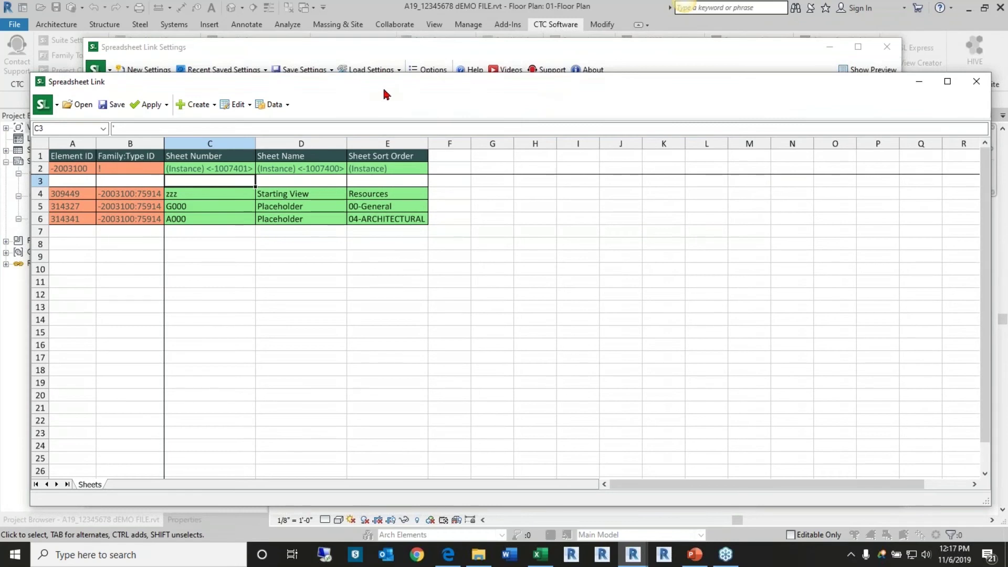
{"action": "left_click", "coordinate": [195, 108]}
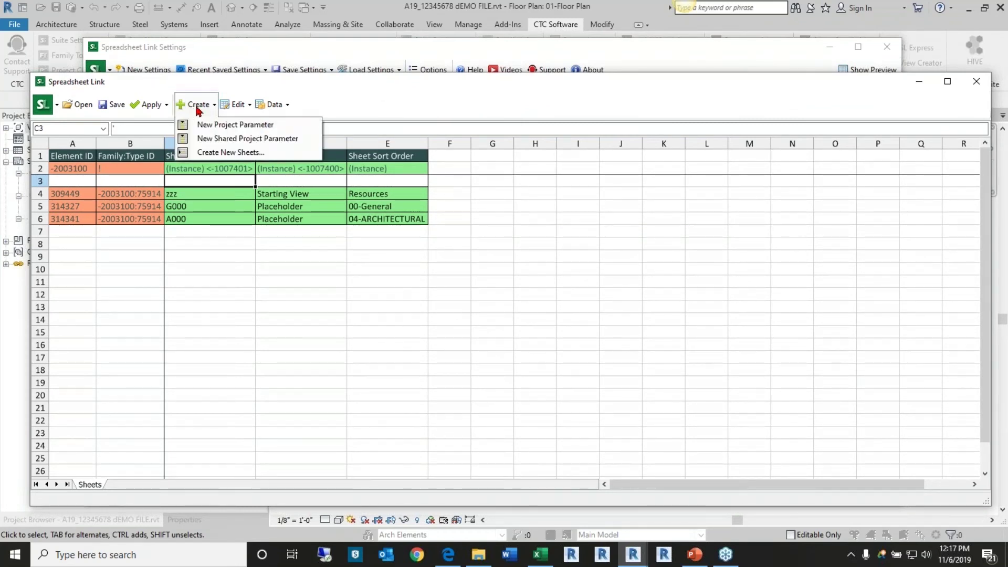
{"action": "left_click", "coordinate": [205, 153]}
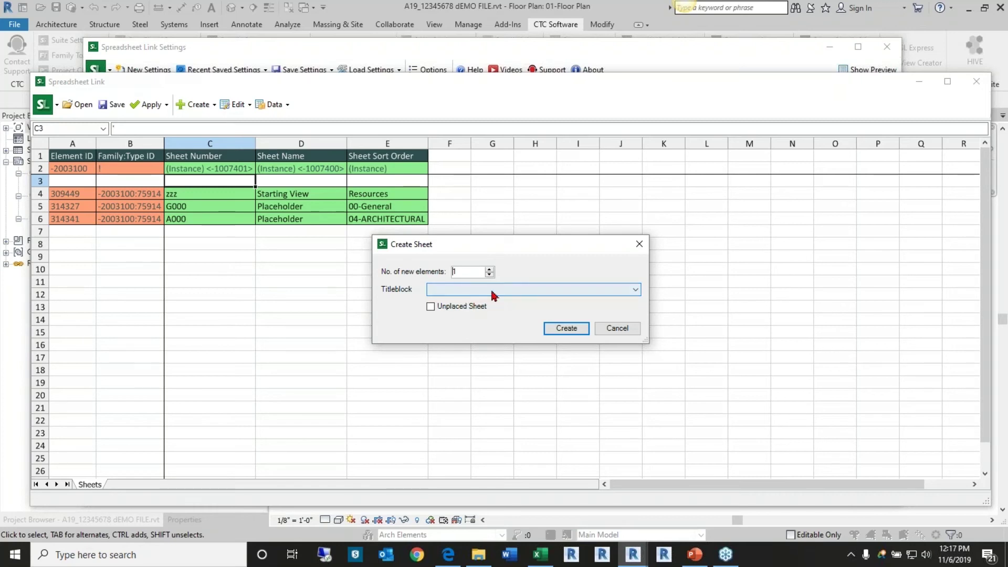
{"action": "left_click", "coordinate": [493, 292]}
{"action": "left_click", "coordinate": [493, 334]}
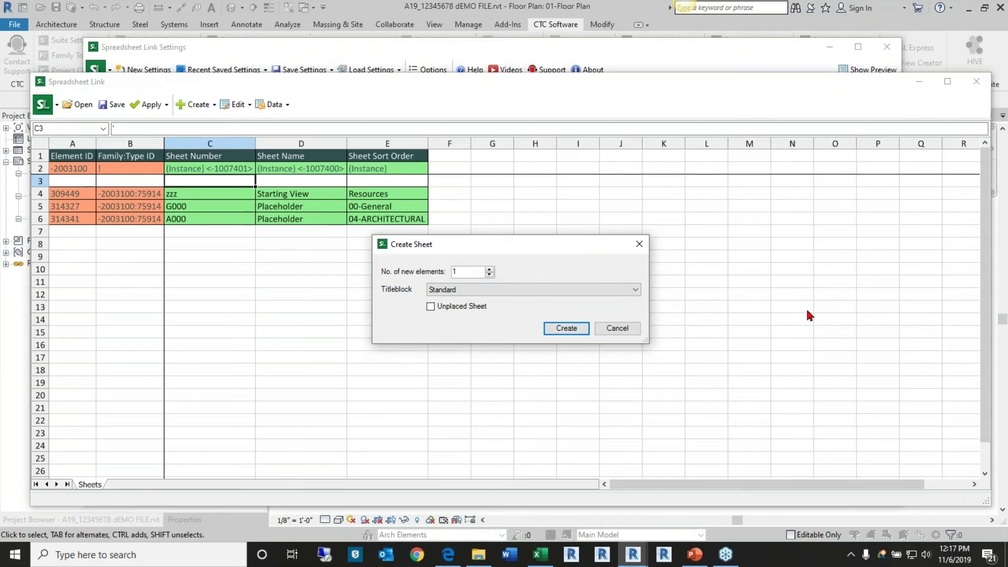
In the Typical Sheet List workbook, select and copy cover rows A4:C5, then cancel the copy.
{"action": "left_click", "coordinate": [540, 554]}
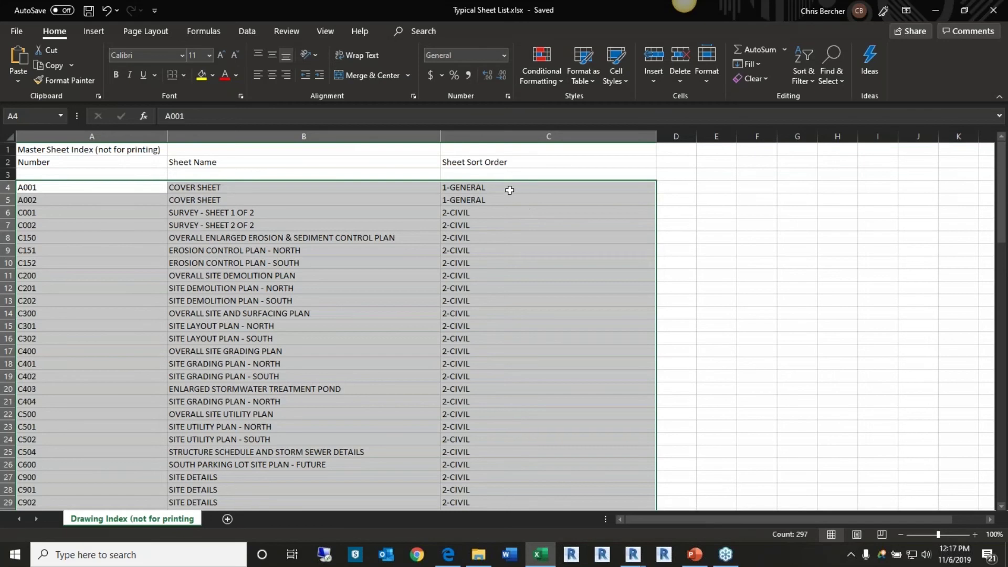
{"action": "left_click", "coordinate": [505, 189]}
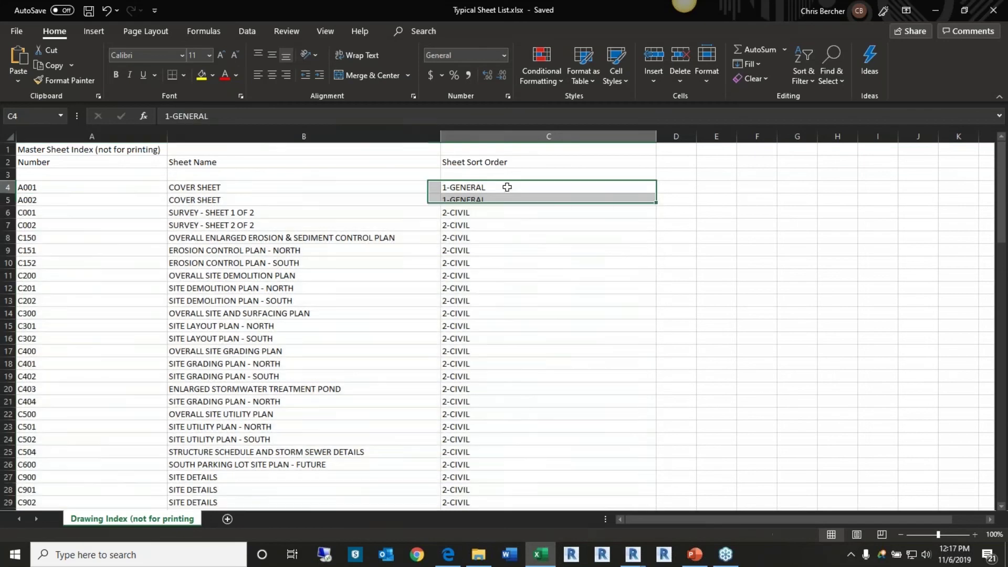
{"action": "left_click_drag", "start_coordinate": [100, 188], "coordinate": [544, 199]}
{"action": "key", "text": "ctrl+c"}
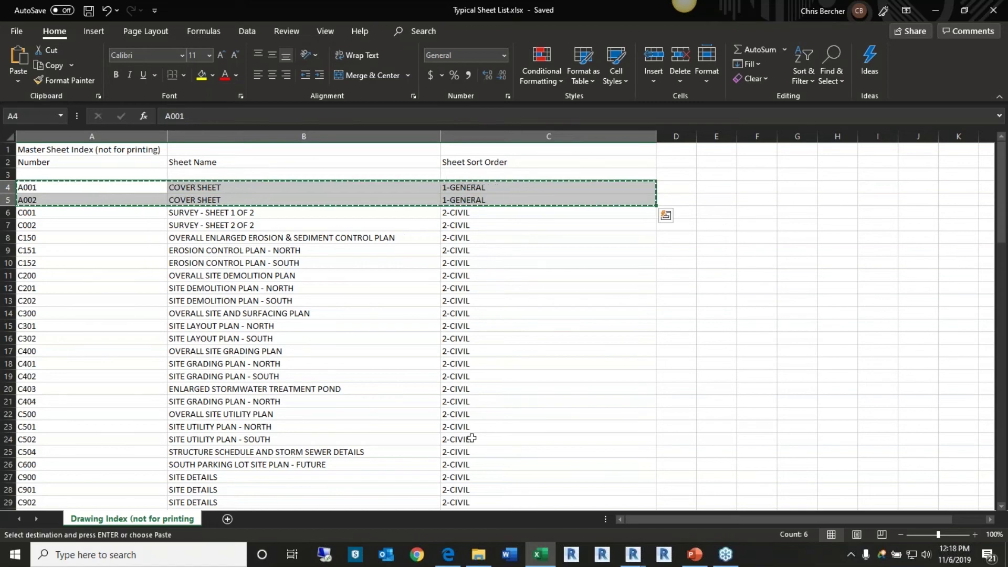
{"action": "mouse_move", "coordinate": [541, 562]}
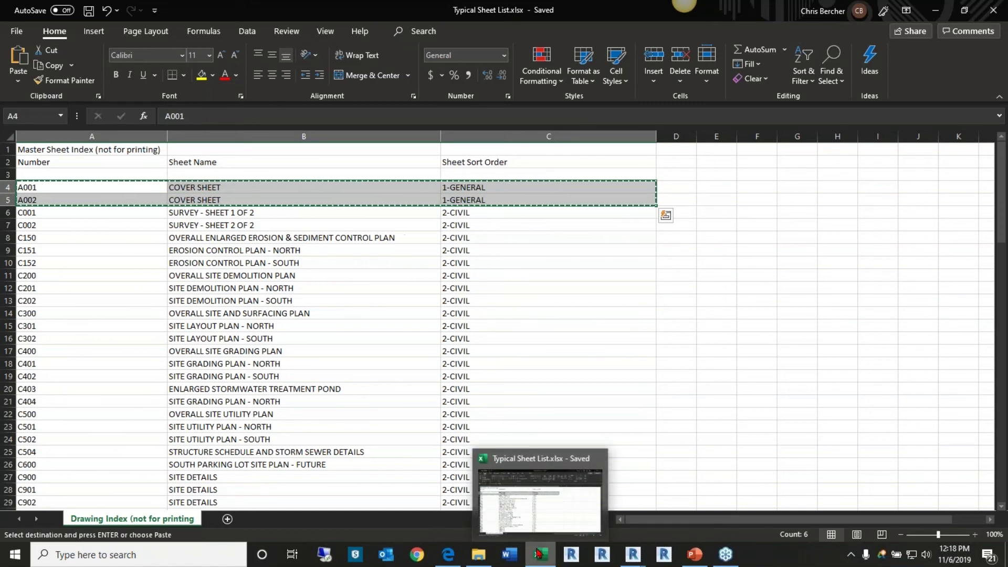
{"action": "key", "text": "Escape"}
Select the sort order cells from C39 down to count sheets, then return to Create Sheet.
{"action": "scroll", "coordinate": [536, 265], "scroll_direction": "down", "scroll_amount": 7}
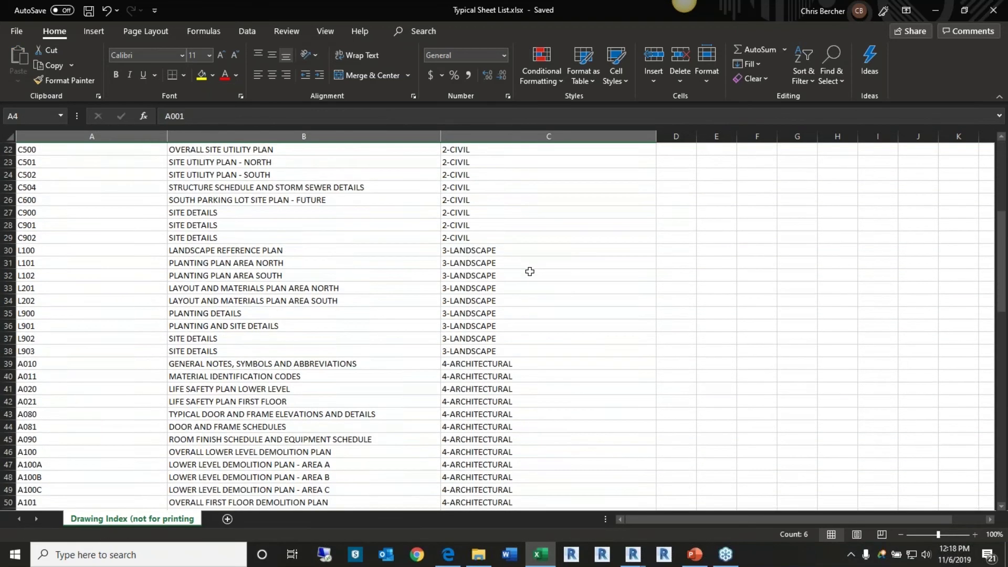
{"action": "scroll", "coordinate": [529, 272], "scroll_direction": "down", "scroll_amount": 3}
{"action": "left_click_drag", "start_coordinate": [502, 254], "coordinate": [515, 467]}
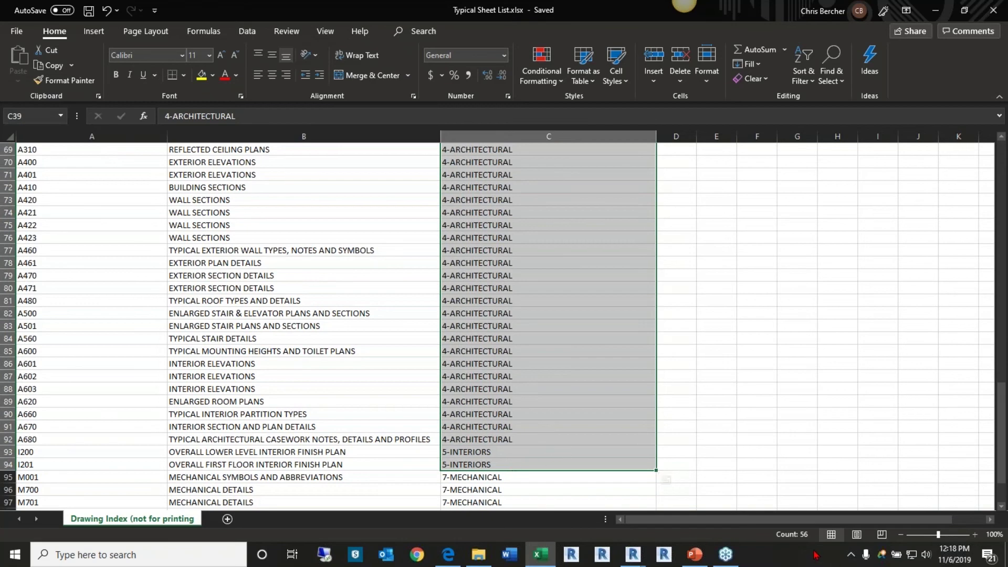
{"action": "left_click", "coordinate": [633, 554]}
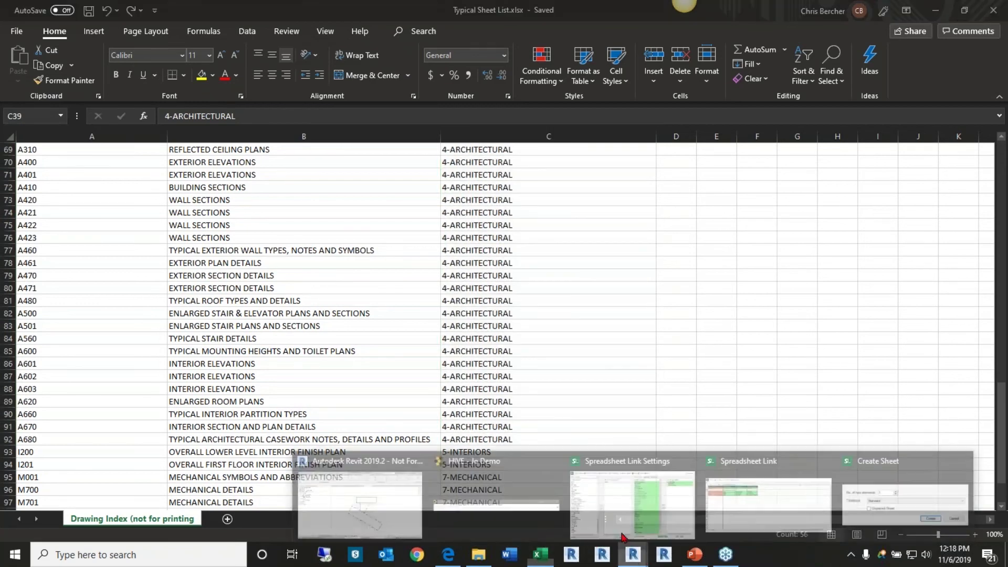
{"action": "left_click", "coordinate": [904, 501]}
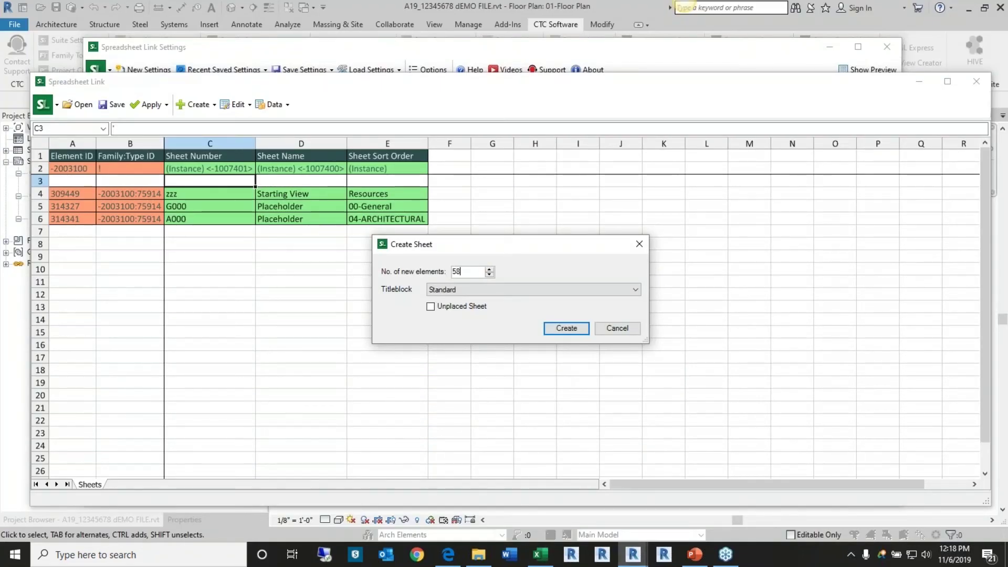
Create 58 Standard sheets and paste Excel cover rows A4:C5 into grid cells C7:E8.
{"action": "left_click", "coordinate": [558, 328]}
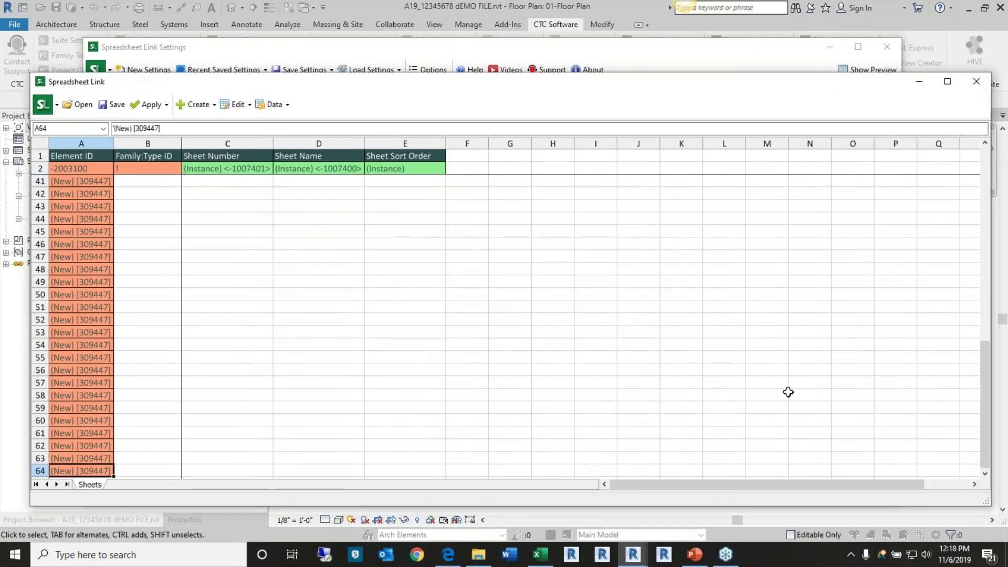
{"action": "scroll", "coordinate": [774, 391], "scroll_direction": "up", "scroll_amount": 20}
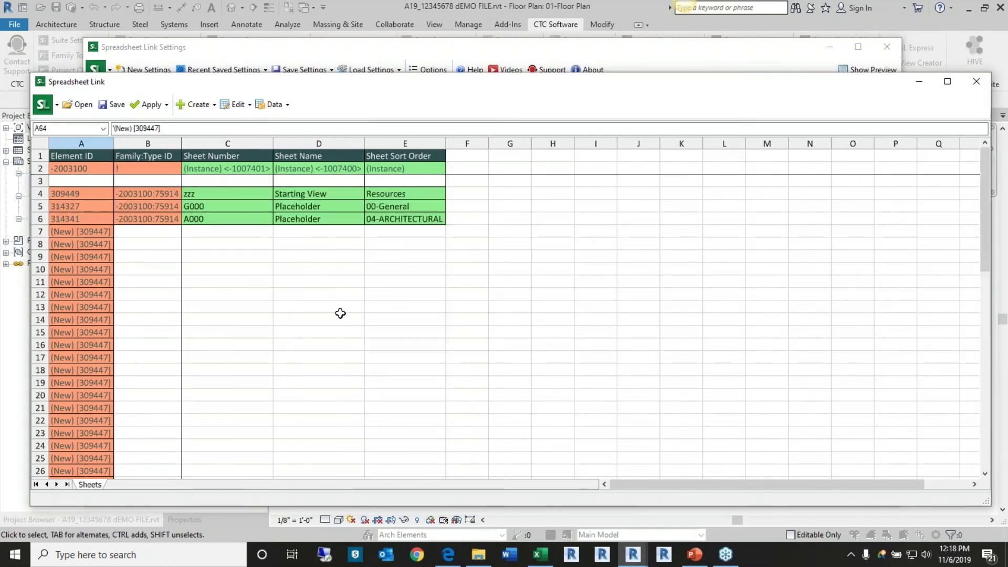
{"action": "left_click", "coordinate": [541, 555]}
{"action": "scroll", "coordinate": [289, 215], "scroll_direction": "up", "scroll_amount": 20}
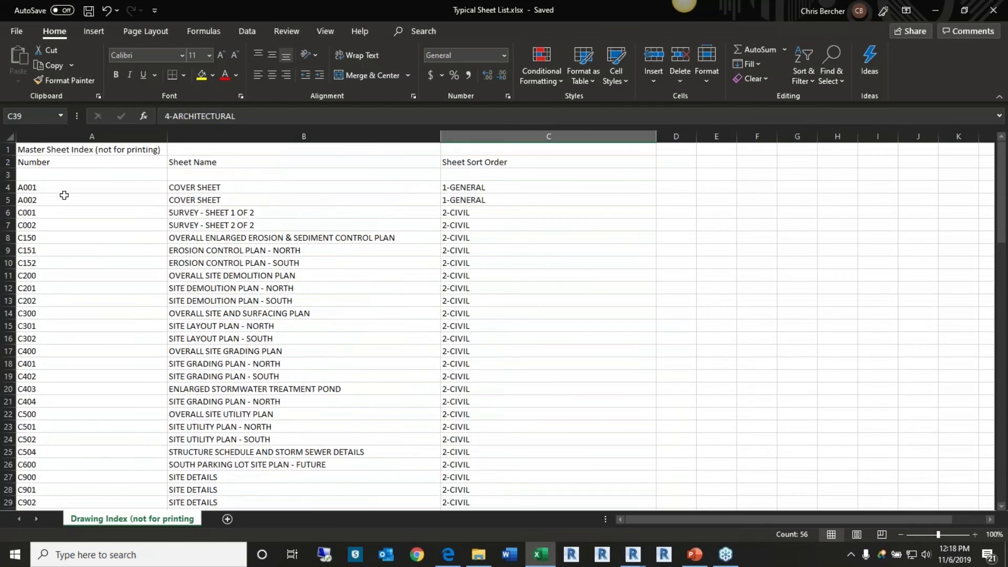
{"action": "left_click_drag", "start_coordinate": [78, 190], "coordinate": [518, 200]}
{"action": "key", "text": "ctrl+c"}
{"action": "left_click", "coordinate": [633, 554]}
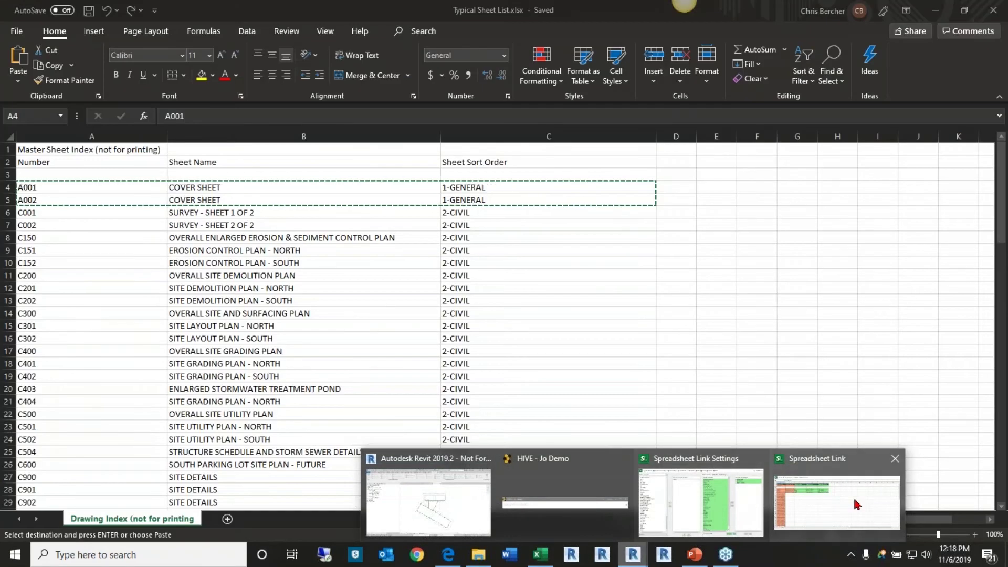
{"action": "left_click", "coordinate": [856, 505]}
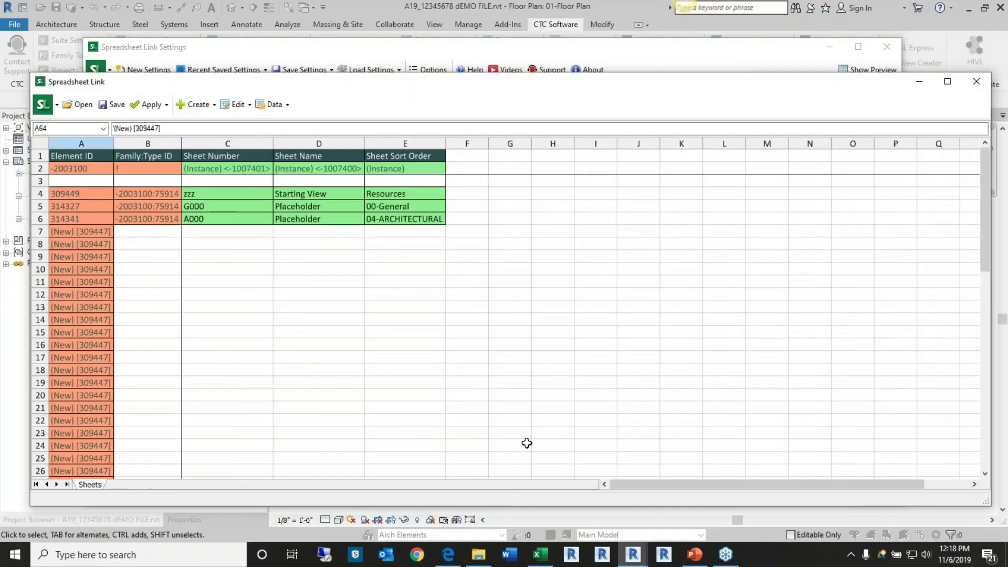
{"action": "left_click", "coordinate": [210, 232]}
{"action": "key", "text": "ctrl+v"}
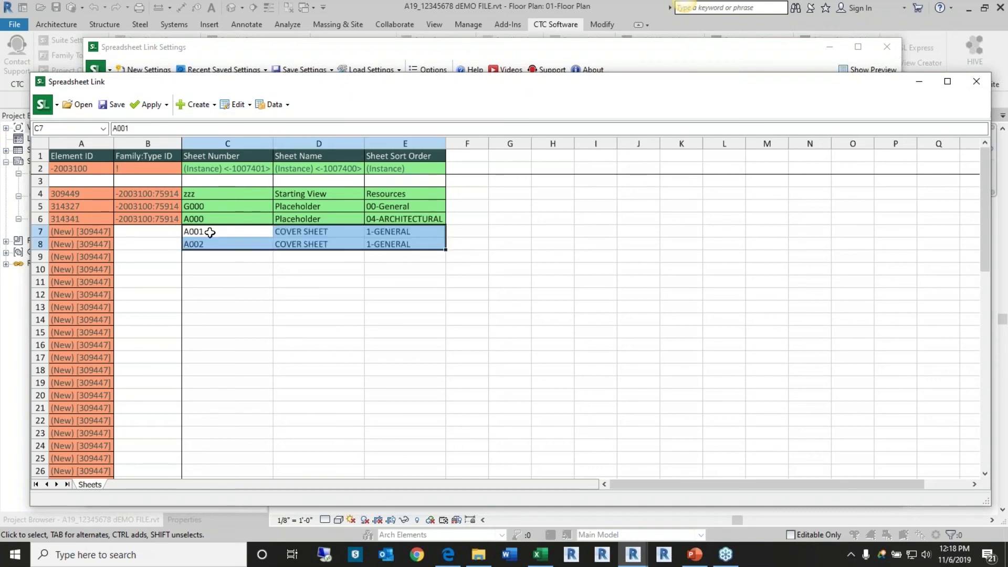
{"action": "left_click", "coordinate": [220, 257]}
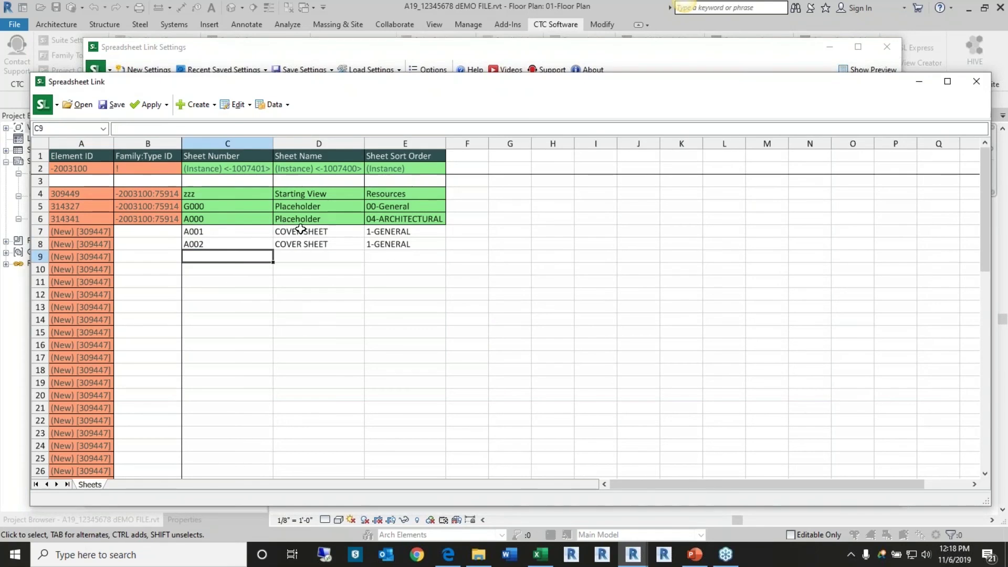
Copy Excel sheet rows A39:C94 and paste them into the grid starting at C9.
{"action": "key", "text": "alt+Tab"}
{"action": "key", "text": "alt+Tab"}
{"action": "key", "text": "alt+Tab"}
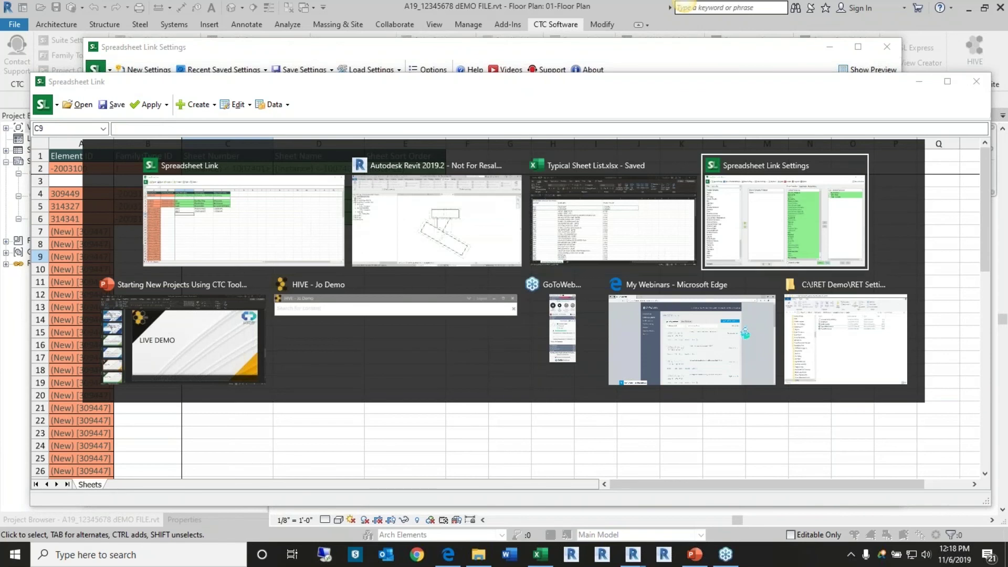
{"action": "key", "text": "alt+shift+Tab"}
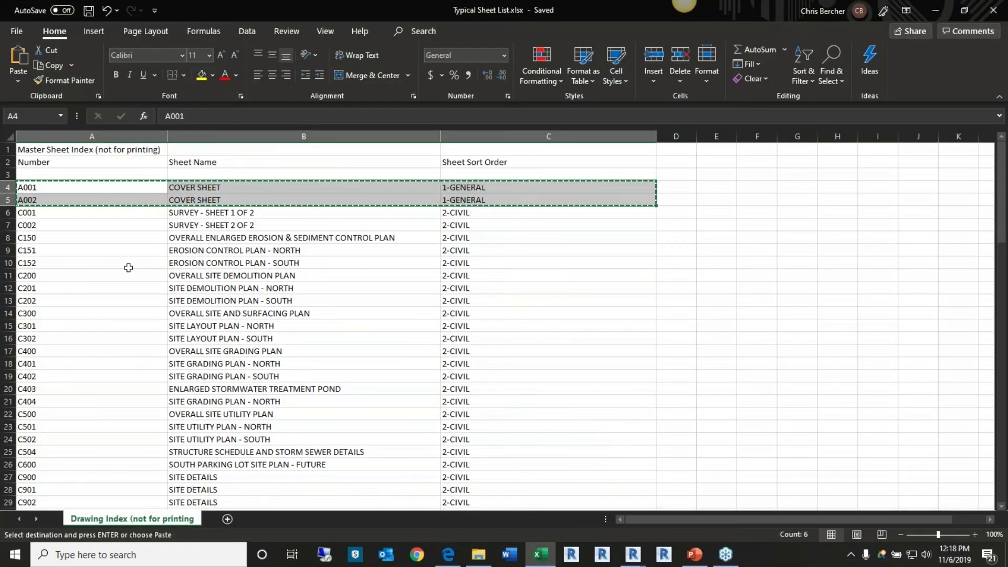
{"action": "scroll", "coordinate": [148, 286], "scroll_direction": "down", "scroll_amount": 11}
{"action": "left_click_drag", "start_coordinate": [30, 216], "coordinate": [528, 410]}
{"action": "key", "text": "ctrl+c"}
{"action": "key", "text": "alt+Tab"}
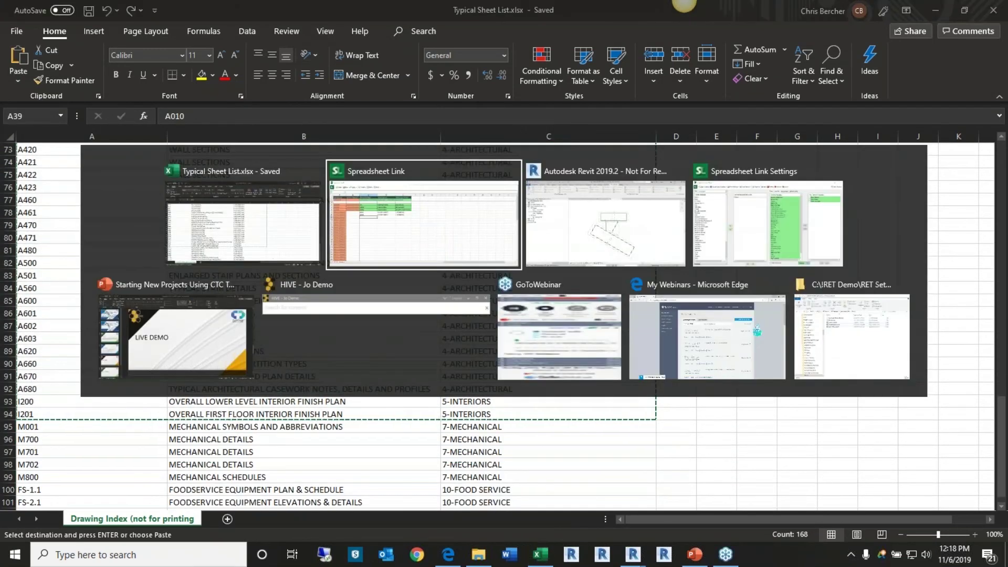
{"action": "key", "text": "ctrl+v"}
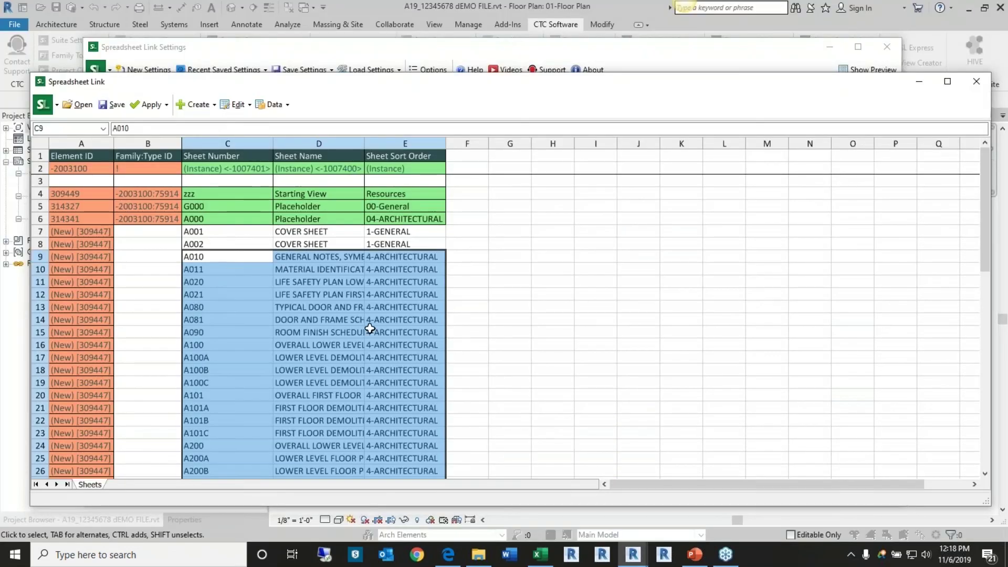
{"action": "scroll", "coordinate": [370, 328], "scroll_direction": "down", "scroll_amount": 18}
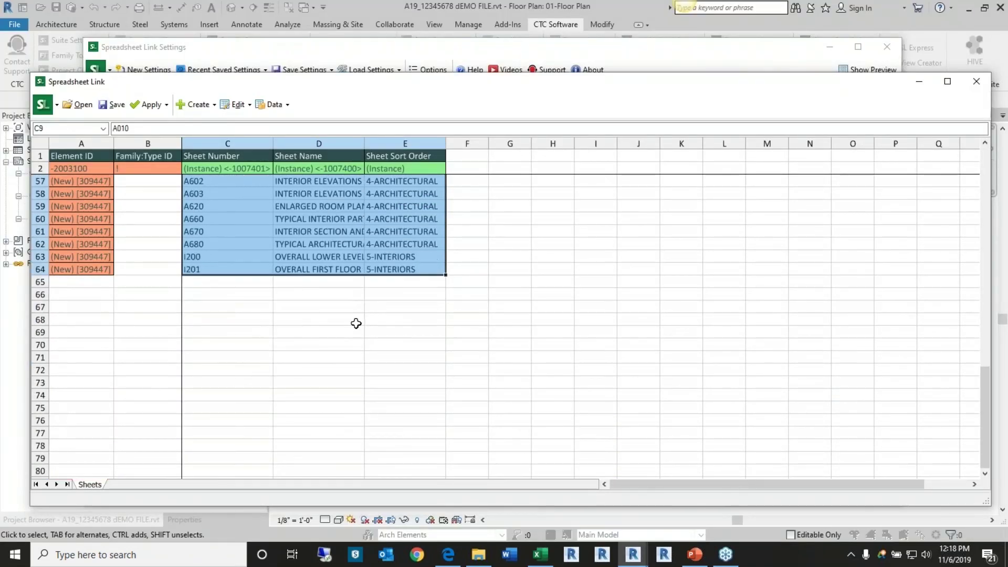
{"action": "scroll", "coordinate": [356, 323], "scroll_direction": "up", "scroll_amount": 6}
{"action": "scroll", "coordinate": [354, 322], "scroll_direction": "up", "scroll_amount": 5}
{"action": "left_click", "coordinate": [520, 293]}
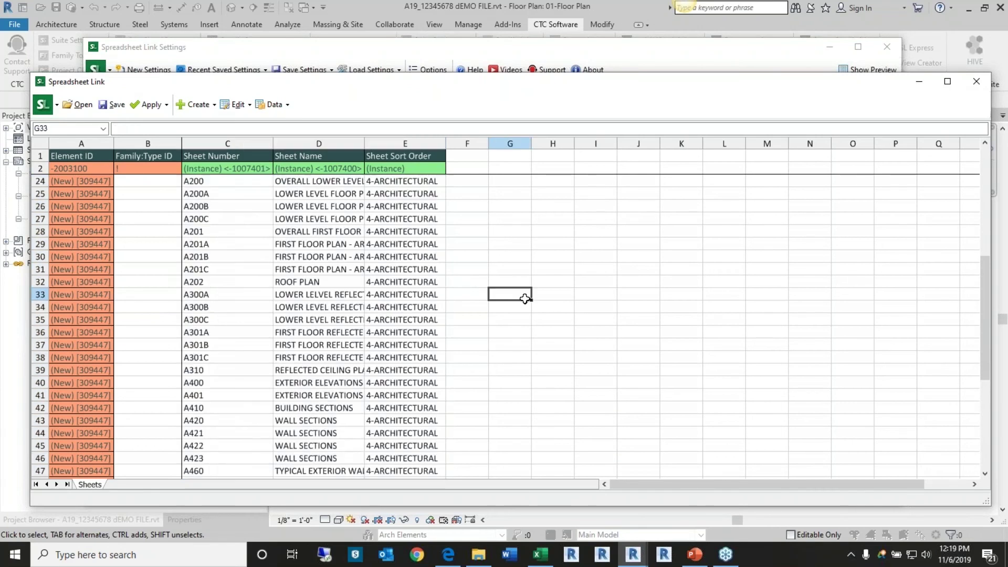
{"action": "scroll", "coordinate": [514, 297], "scroll_direction": "up", "scroll_amount": 7}
Apply all worksheets to create the 58 sheets, then close Spreadsheet Link without saving settings.
{"action": "left_click", "coordinate": [165, 104]}
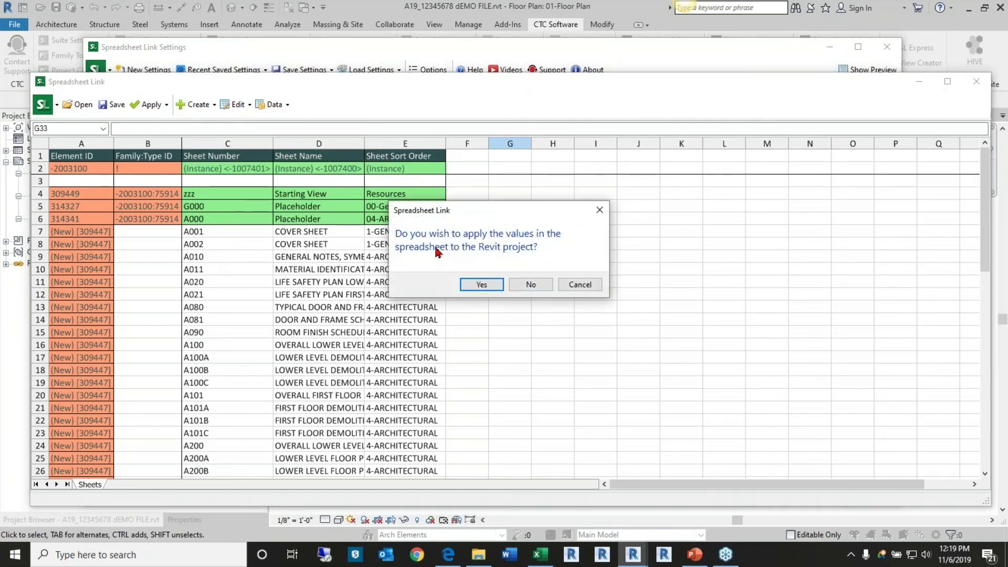
{"action": "left_click", "coordinate": [473, 286]}
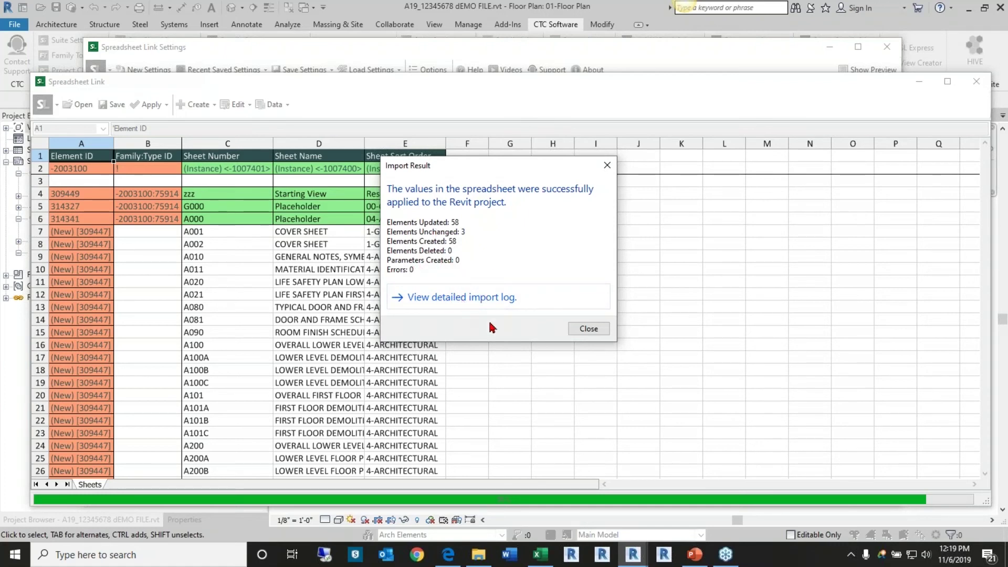
{"action": "left_click", "coordinate": [583, 331]}
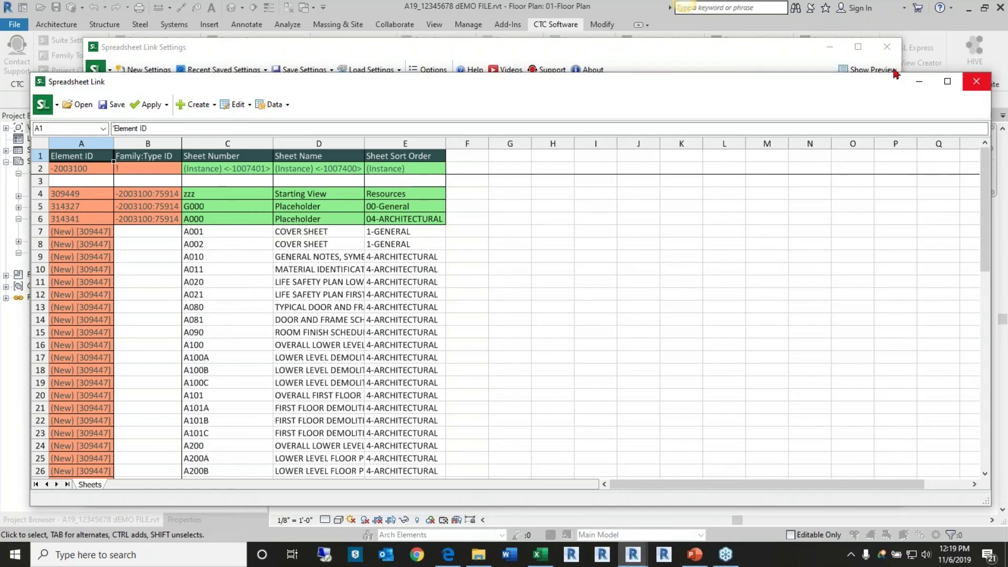
{"action": "left_click", "coordinate": [886, 47]}
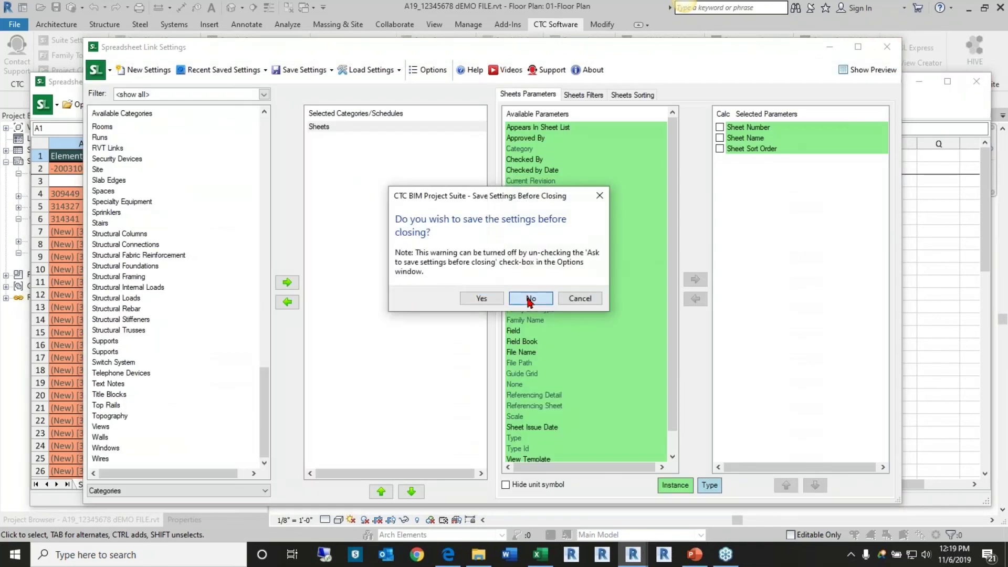
{"action": "left_click", "coordinate": [530, 299]}
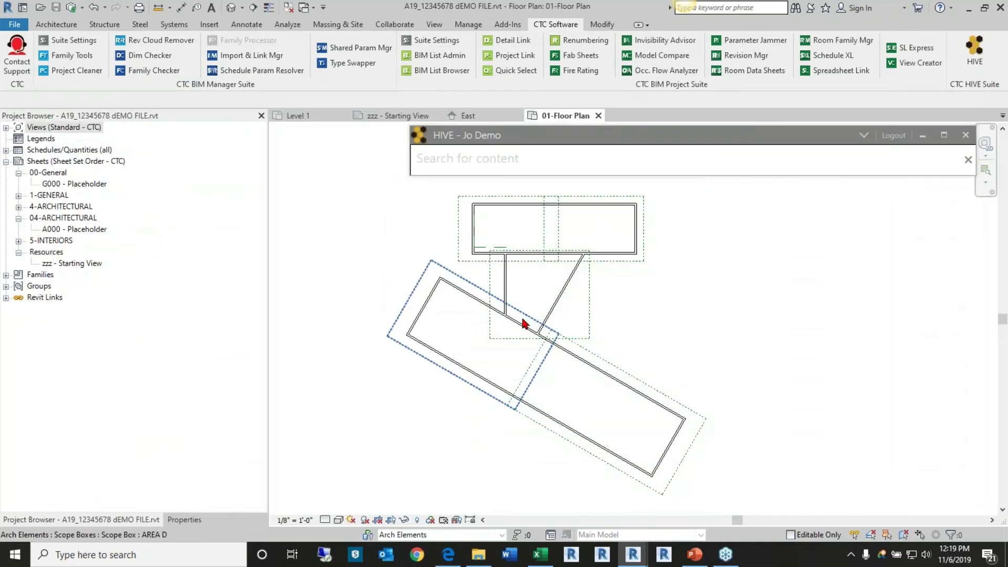
Review the sheets in the 4-ARCHITECTURAL group of the Project Browser.
{"action": "left_click", "coordinate": [19, 206]}
{"action": "scroll", "coordinate": [135, 277], "scroll_direction": "down", "scroll_amount": 7}
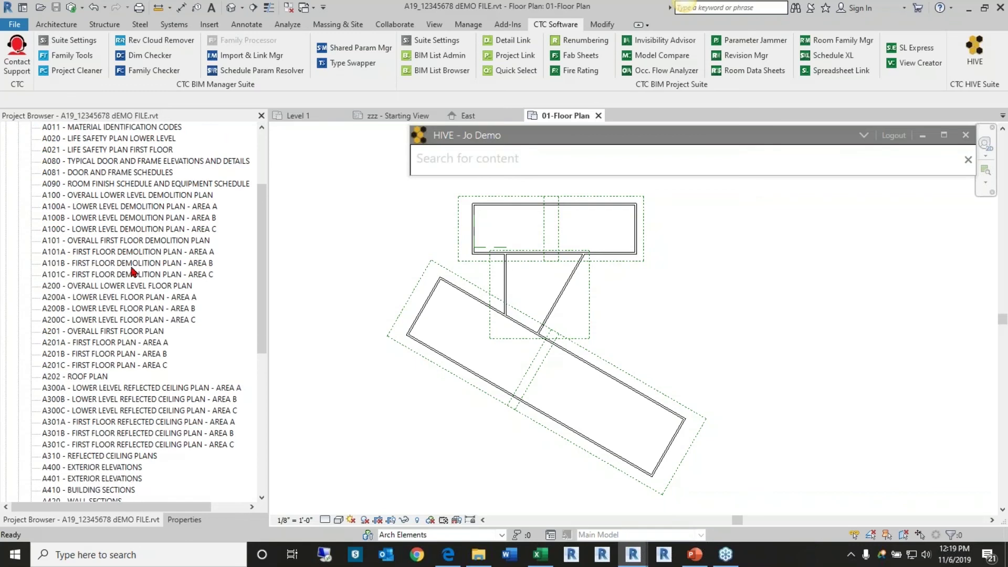
{"action": "scroll", "coordinate": [134, 273], "scroll_direction": "down", "scroll_amount": 2}
{"action": "scroll", "coordinate": [134, 273], "scroll_direction": "up", "scroll_amount": 7}
{"action": "scroll", "coordinate": [134, 273], "scroll_direction": "up", "scroll_amount": 4}
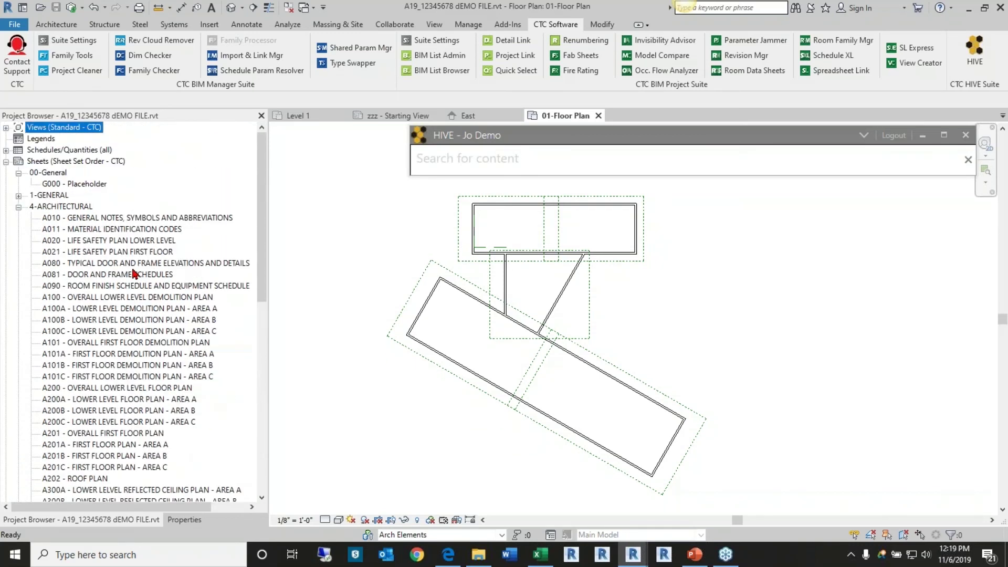
{"action": "left_click", "coordinate": [19, 207]}
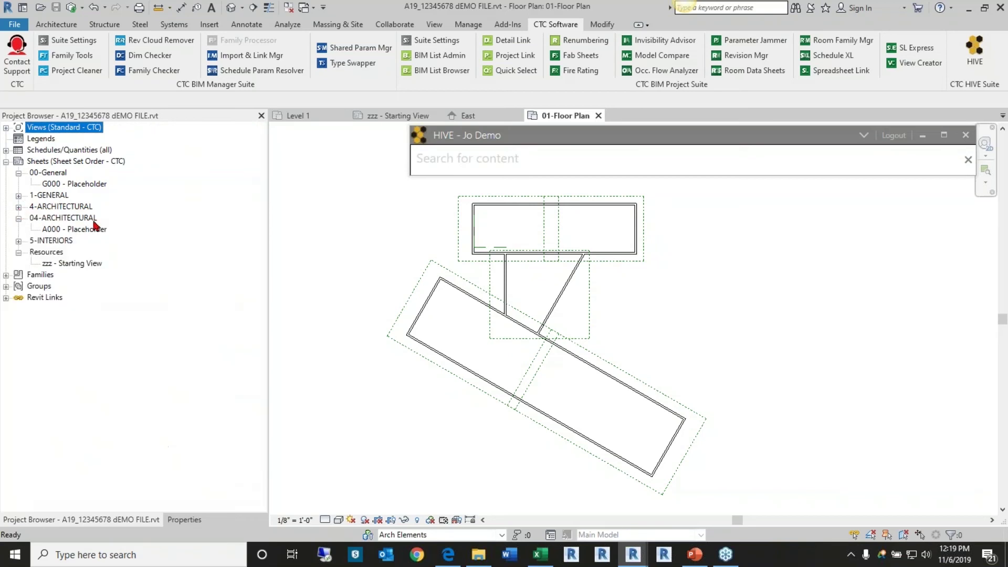
Set sheet A000 - Placeholder's Sheet Sort Order to 4-ARCHITECTURAL.
{"action": "left_click", "coordinate": [67, 229]}
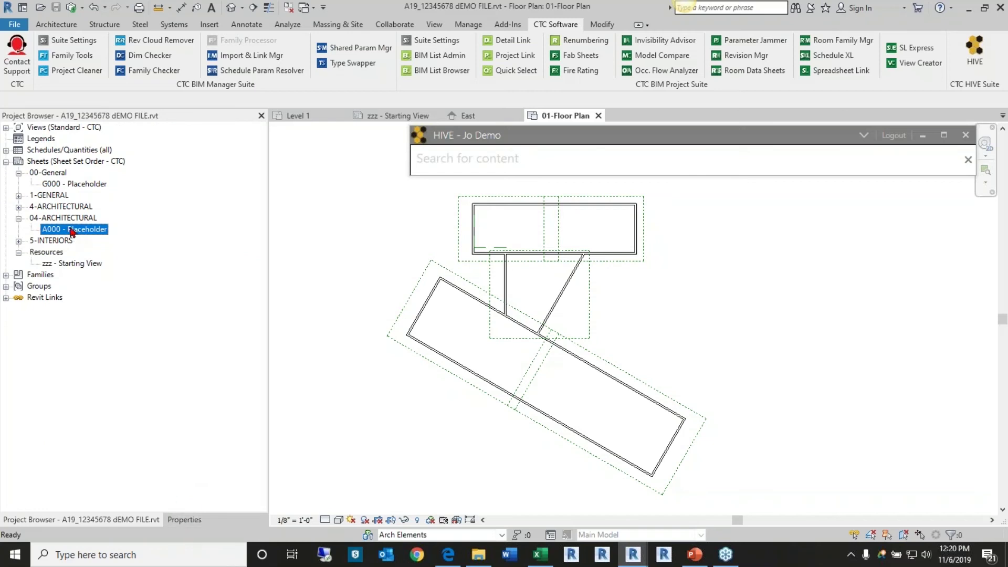
{"action": "double_click", "coordinate": [72, 233]}
{"action": "left_click", "coordinate": [184, 519]}
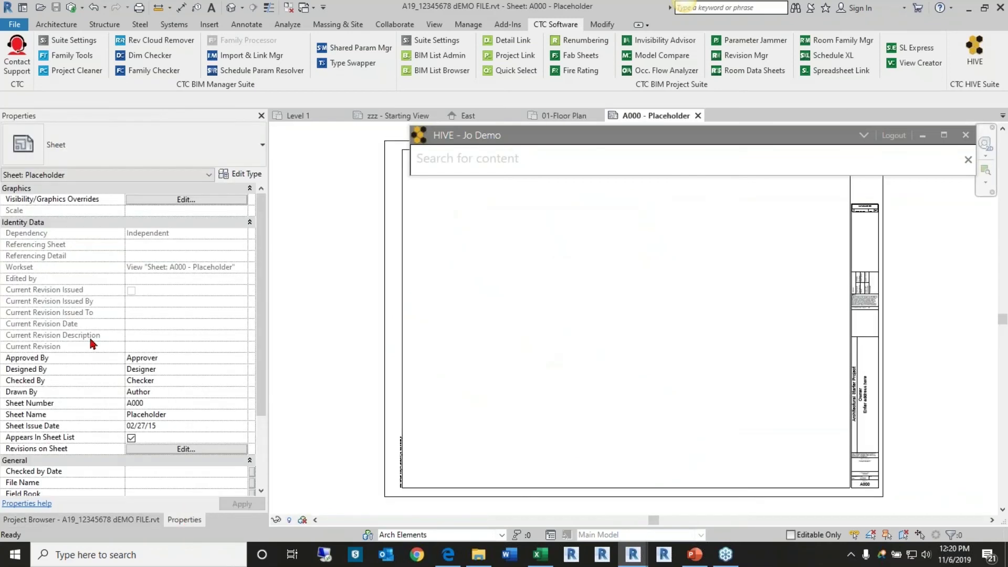
{"action": "scroll", "coordinate": [206, 432], "scroll_direction": "down", "scroll_amount": 3}
{"action": "left_click", "coordinate": [205, 436]}
{"action": "left_click", "coordinate": [205, 438]}
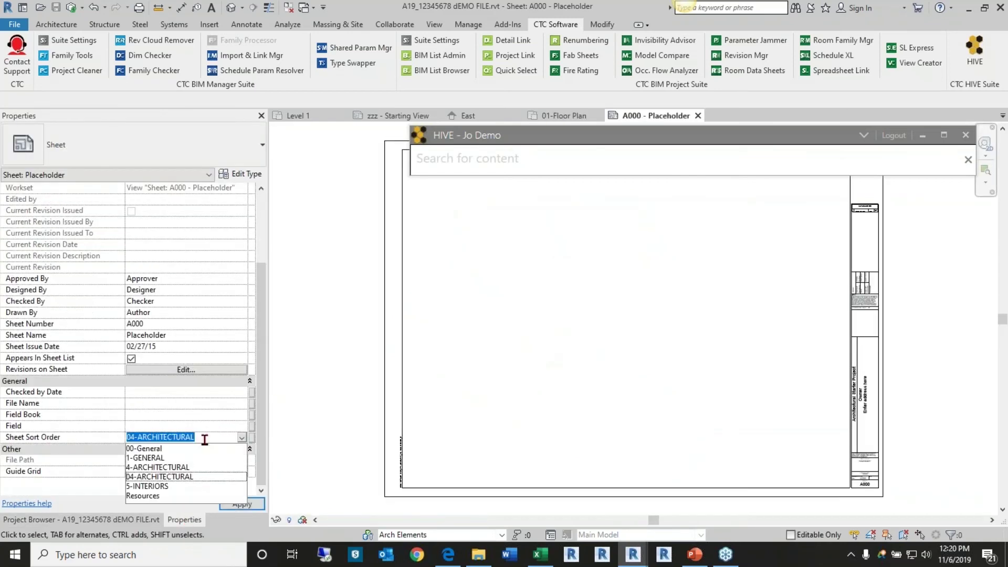
{"action": "left_click", "coordinate": [162, 467]}
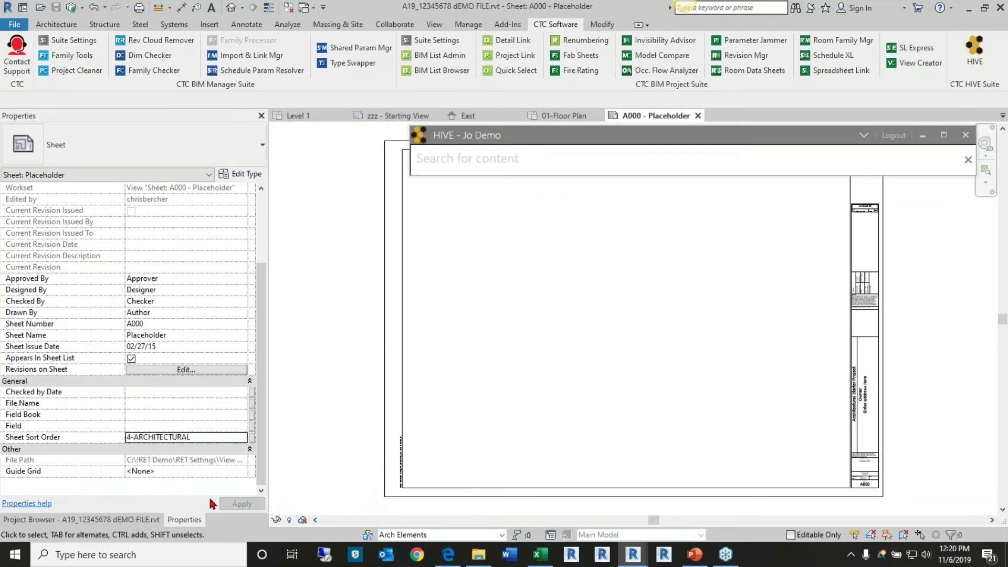
{"action": "left_click", "coordinate": [126, 520]}
Set sheet G000 - Placeholder's Sheet Sort Order to 1-GENERAL, then check the 5-INTERIORS group.
{"action": "double_click", "coordinate": [61, 185]}
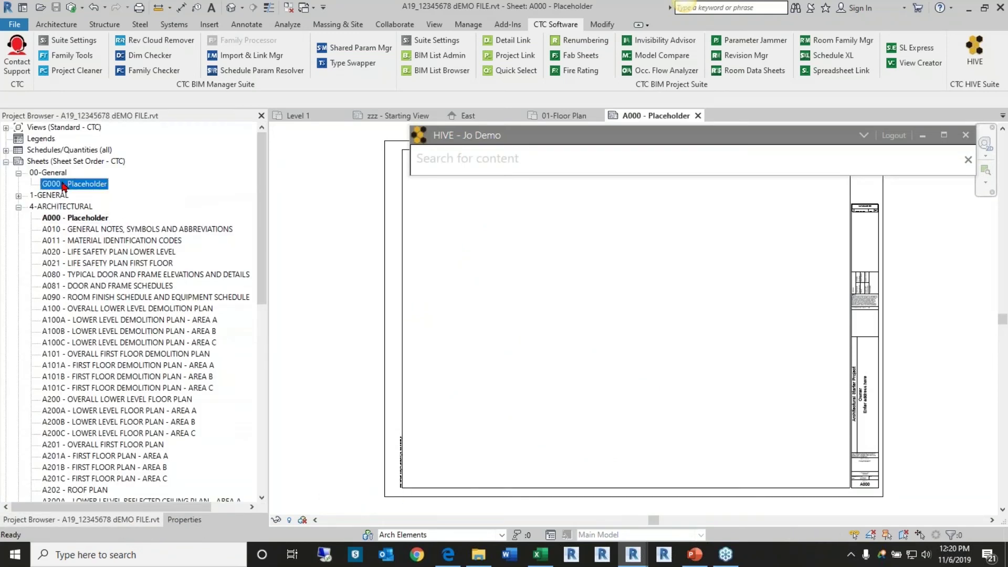
{"action": "left_click", "coordinate": [184, 519]}
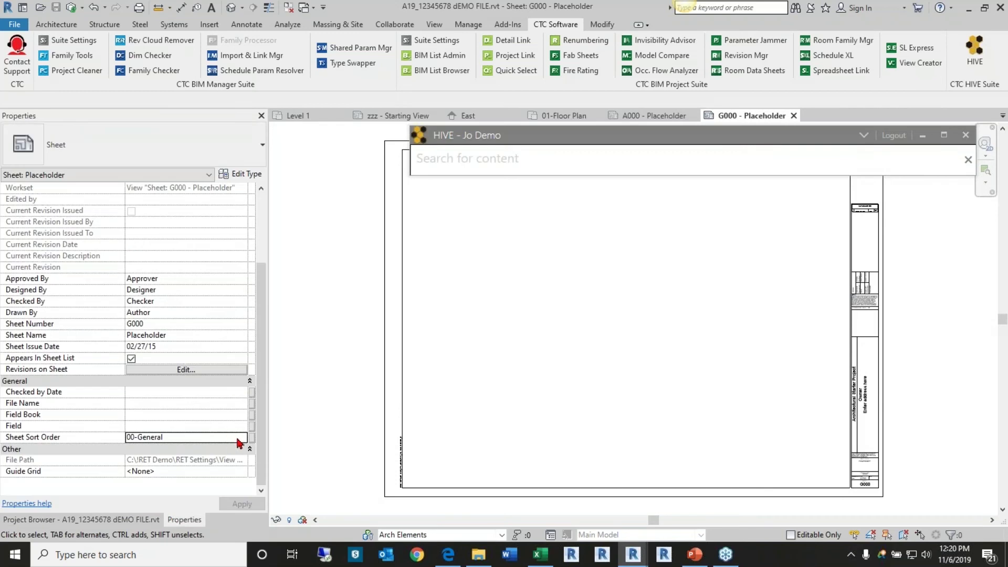
{"action": "left_click", "coordinate": [239, 439]}
{"action": "left_click", "coordinate": [160, 456]}
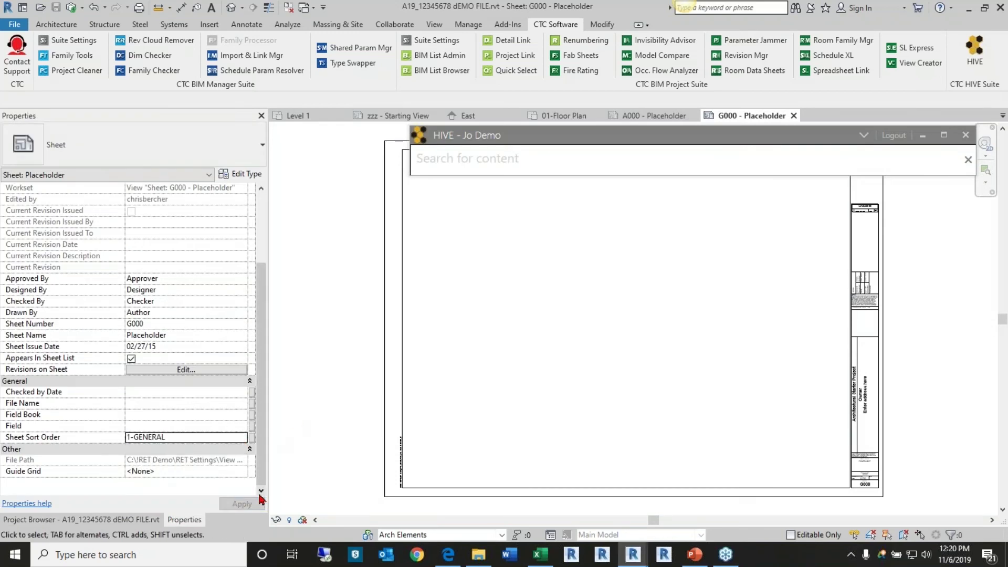
{"action": "left_click", "coordinate": [157, 519]}
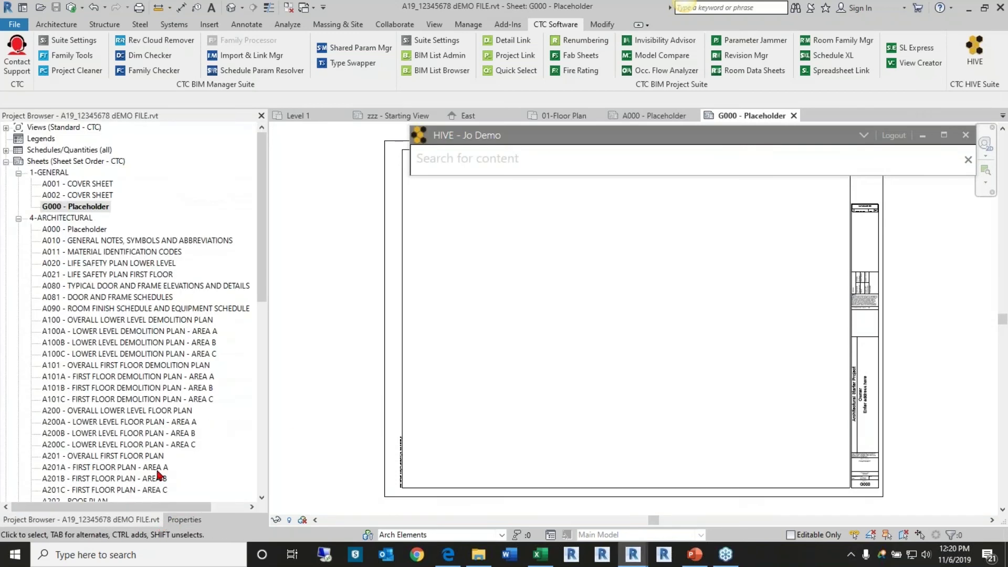
{"action": "left_click", "coordinate": [19, 218]}
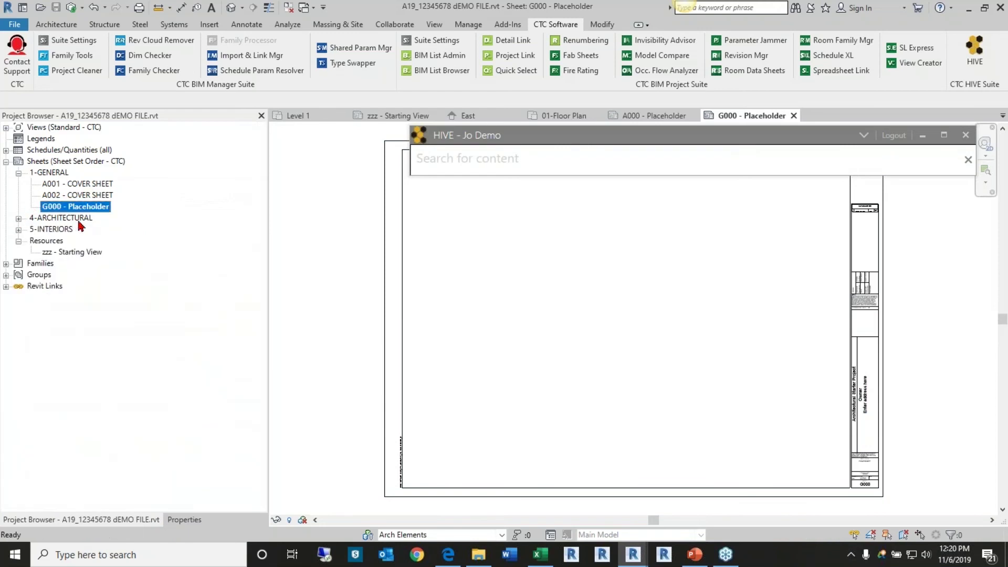
{"action": "left_click", "coordinate": [19, 229]}
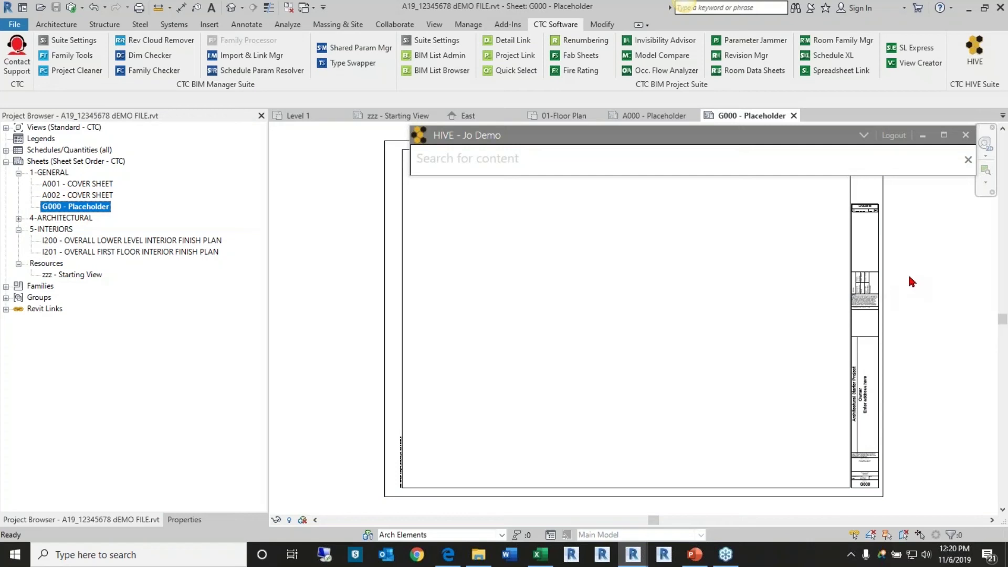
{"action": "left_click", "coordinate": [19, 229]}
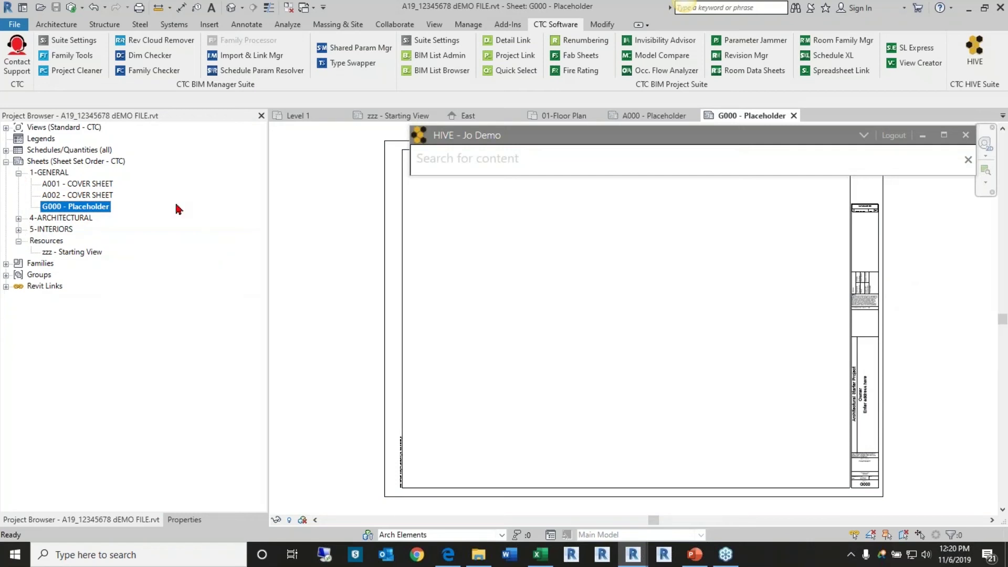
Relaunch Spreadsheet Link and add the Sheets category.
{"action": "left_click", "coordinate": [840, 71]}
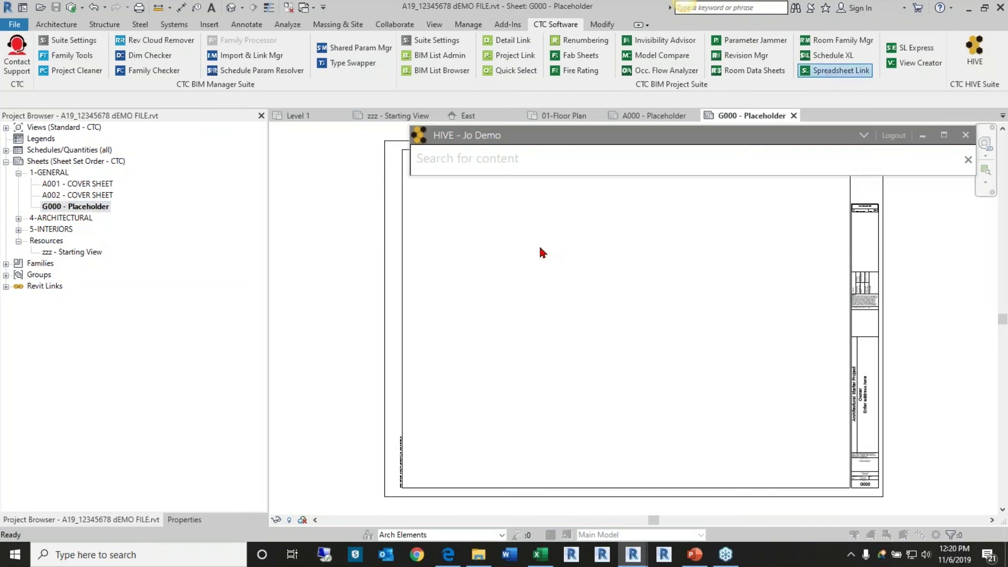
{"action": "left_click", "coordinate": [128, 374]}
{"action": "key", "text": "s"}
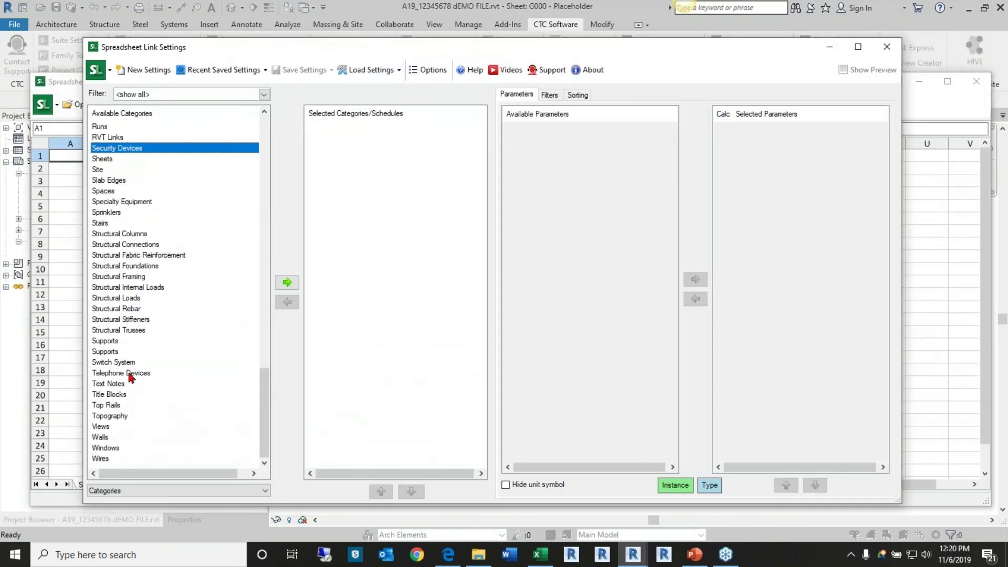
{"action": "double_click", "coordinate": [113, 159]}
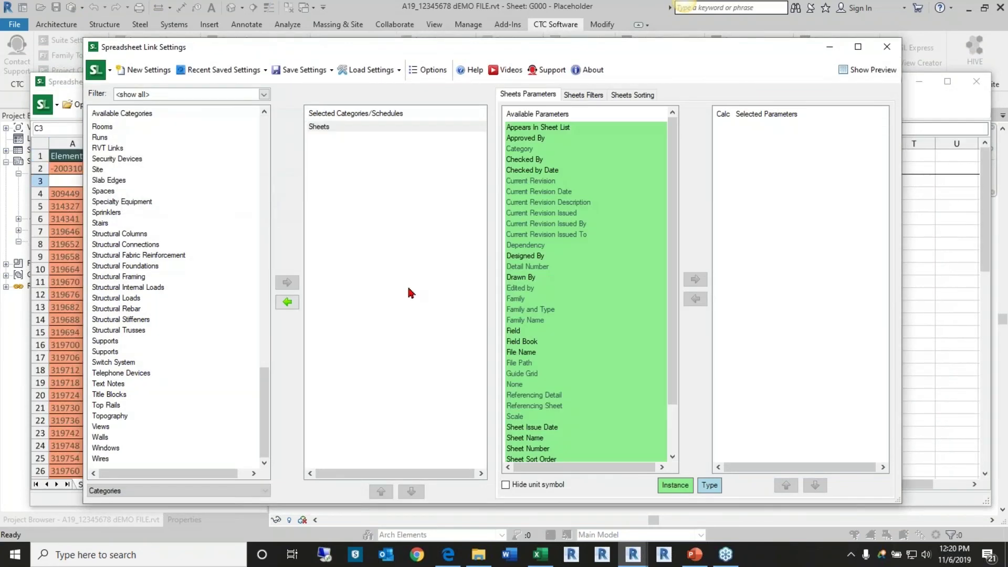
Add Sheet Number, Sheet Name and Sheet Sort Order columns and bring the sheet grid forward.
{"action": "scroll", "coordinate": [571, 407], "scroll_direction": "down", "scroll_amount": 2}
{"action": "double_click", "coordinate": [545, 396]}
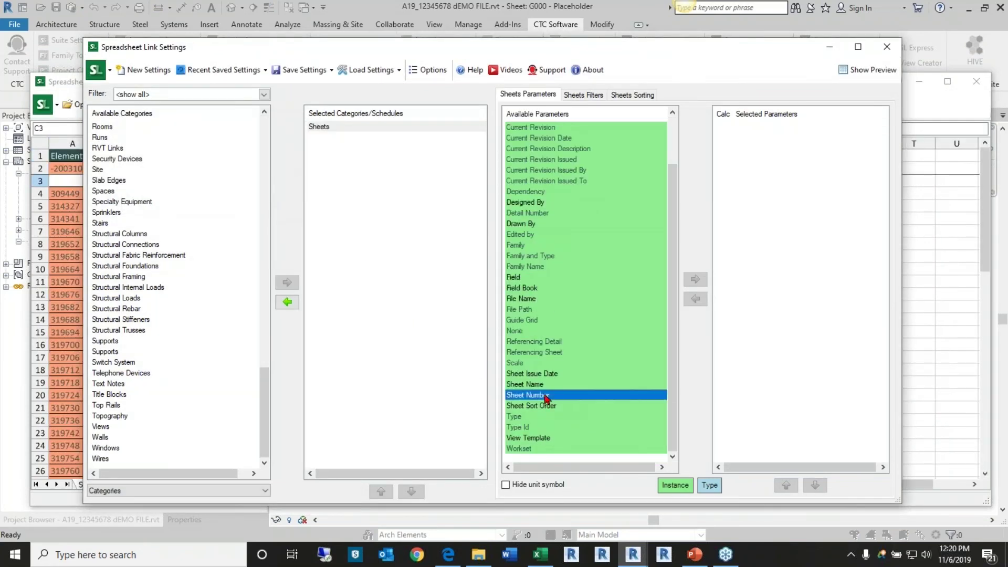
{"action": "double_click", "coordinate": [538, 396]}
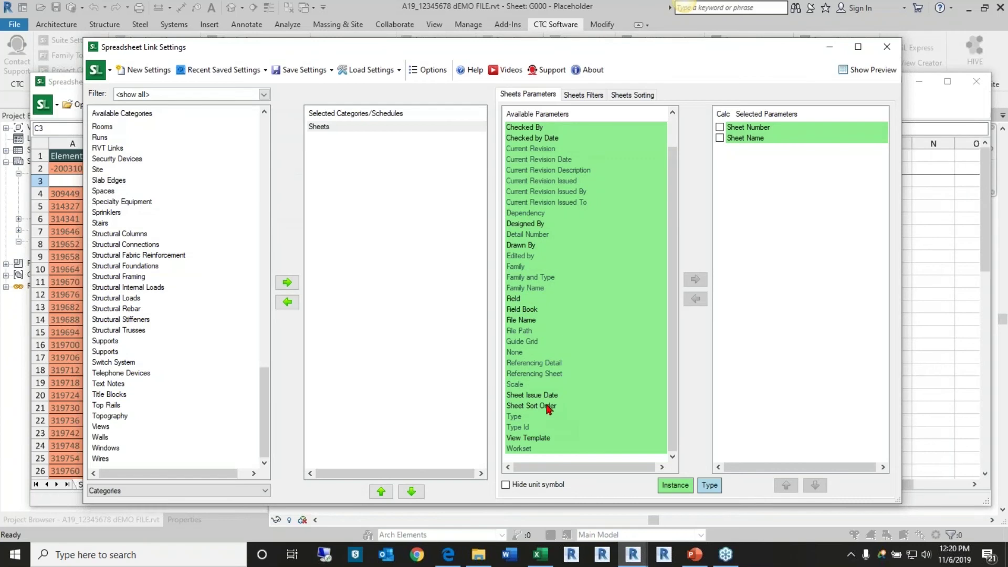
{"action": "double_click", "coordinate": [549, 406]}
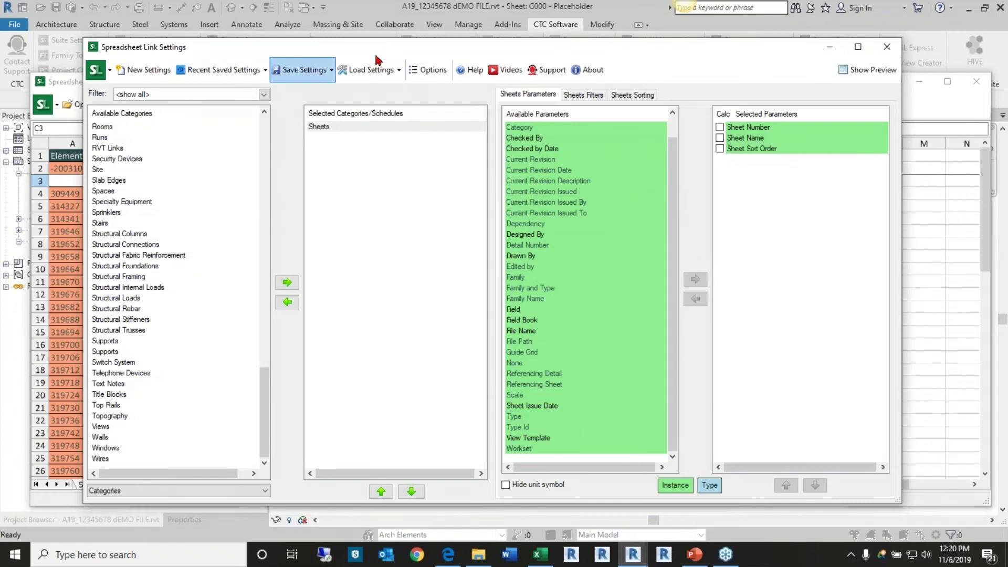
{"action": "left_click", "coordinate": [77, 88]}
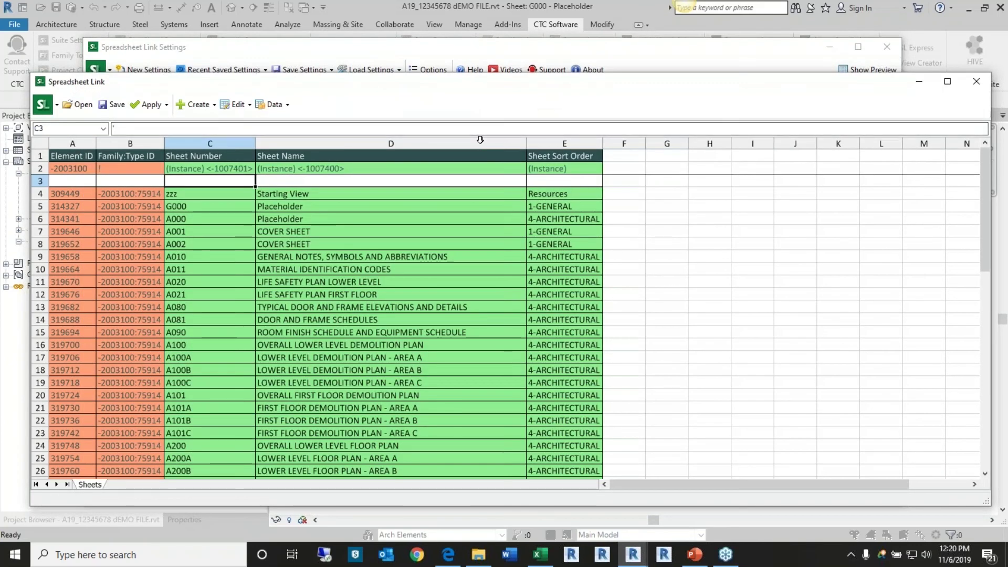
Start Create New Sheets and select the current new-sheet count.
{"action": "left_click", "coordinate": [189, 108]}
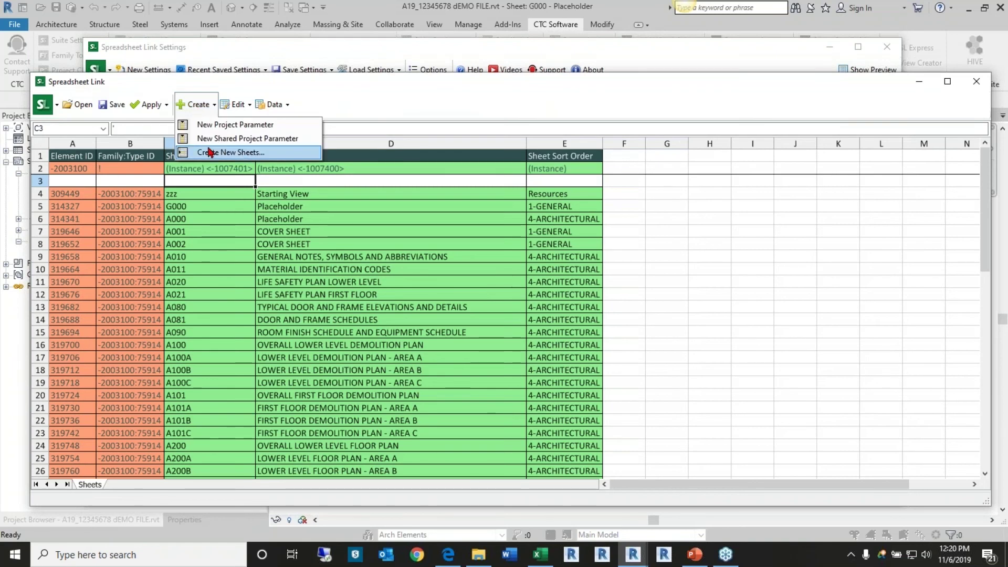
{"action": "left_click", "coordinate": [213, 153]}
{"action": "double_click", "coordinate": [460, 271]}
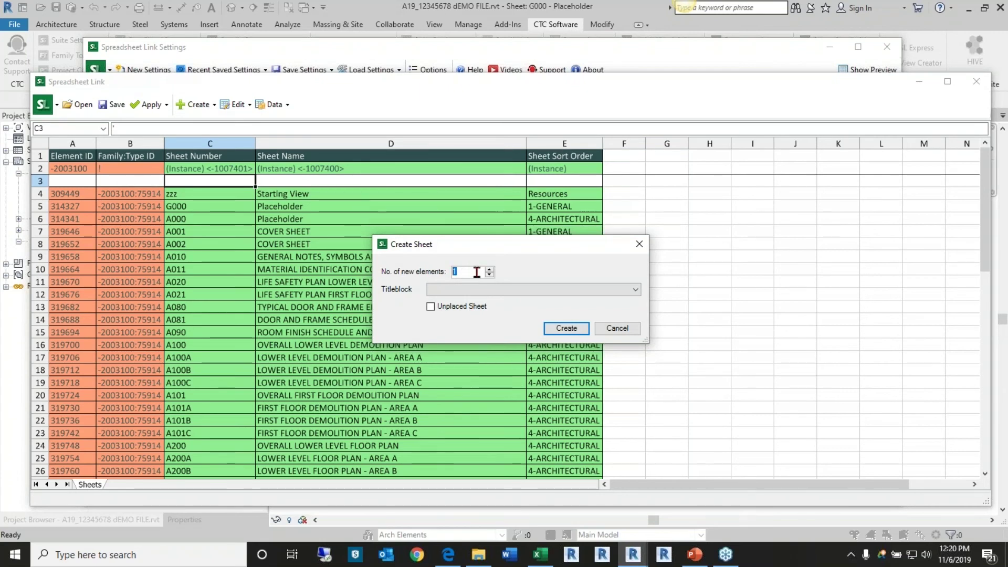
In Excel, select the civil/landscape and mechanical/food service sort-order rows to count missing sheets.
{"action": "left_click", "coordinate": [542, 554]}
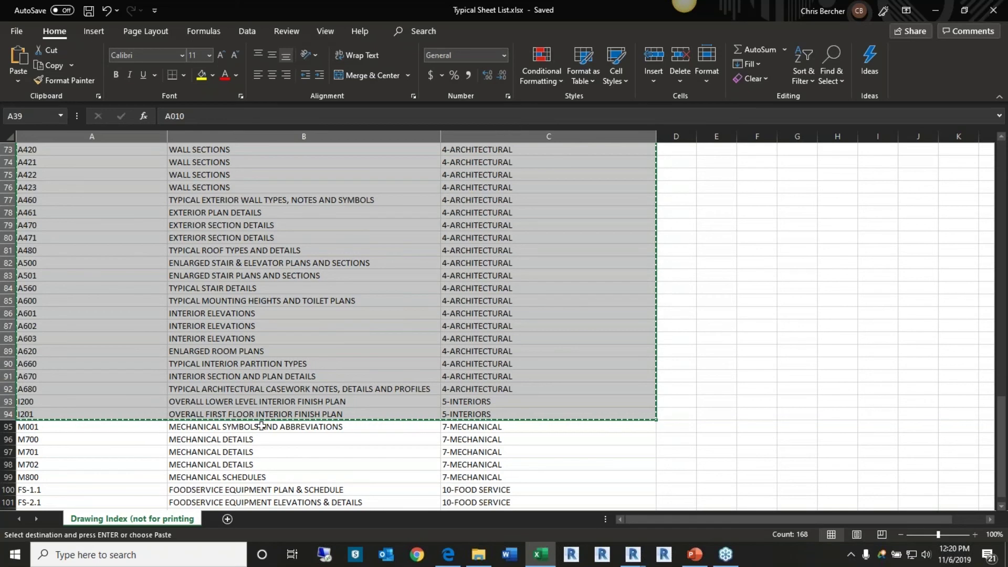
{"action": "scroll", "coordinate": [158, 357], "scroll_direction": "up", "scroll_amount": 16}
{"action": "scroll", "coordinate": [114, 301], "scroll_direction": "up", "scroll_amount": 8}
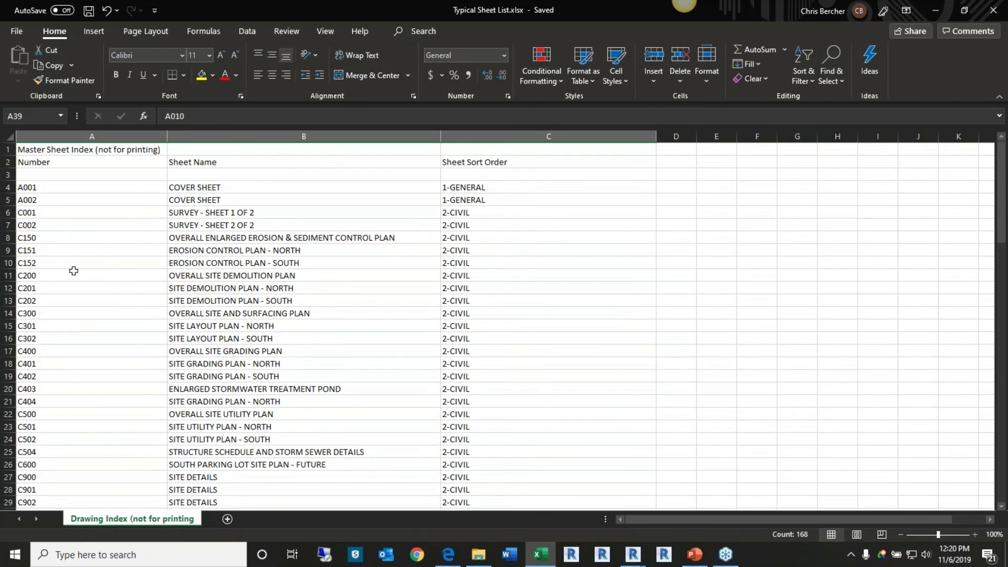
{"action": "left_click_drag", "start_coordinate": [27, 215], "coordinate": [525, 225]}
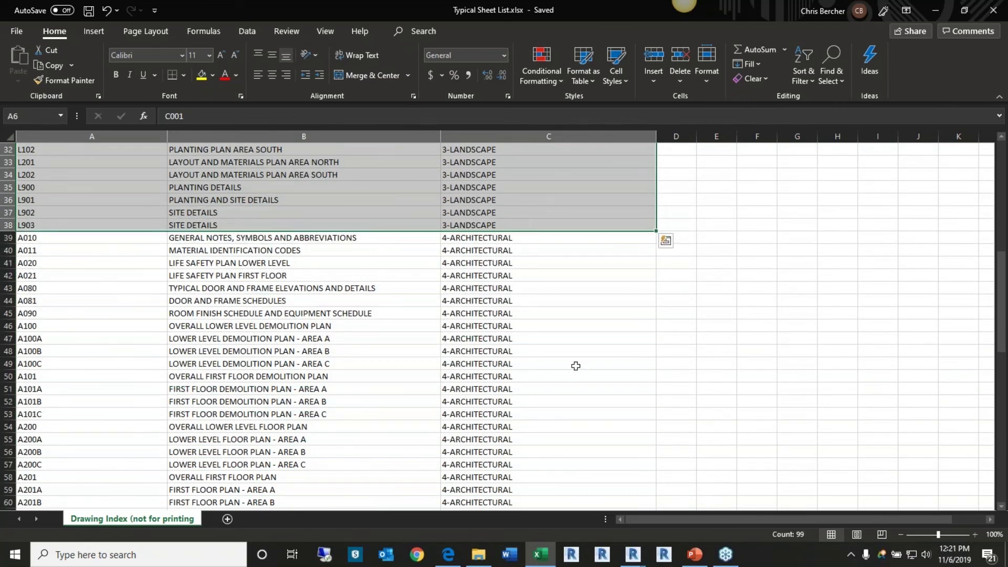
{"action": "scroll", "coordinate": [540, 373], "scroll_direction": "up", "scroll_amount": 10}
{"action": "left_click_drag", "start_coordinate": [533, 213], "coordinate": [522, 405]}
{"action": "scroll", "coordinate": [514, 420], "scroll_direction": "down", "scroll_amount": 4}
{"action": "scroll", "coordinate": [509, 438], "scroll_direction": "down", "scroll_amount": 18}
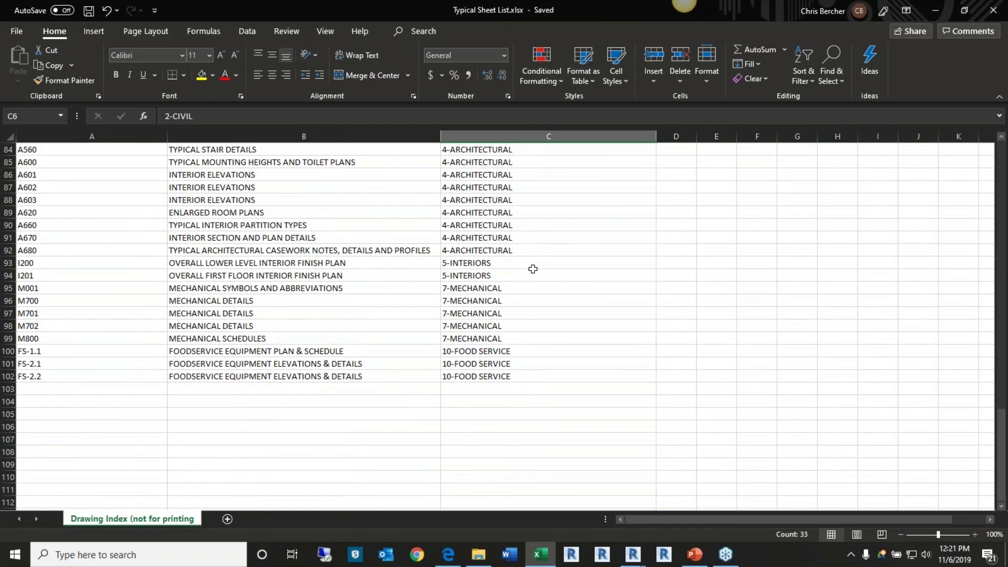
{"action": "left_click_drag", "start_coordinate": [530, 285], "coordinate": [539, 375]}
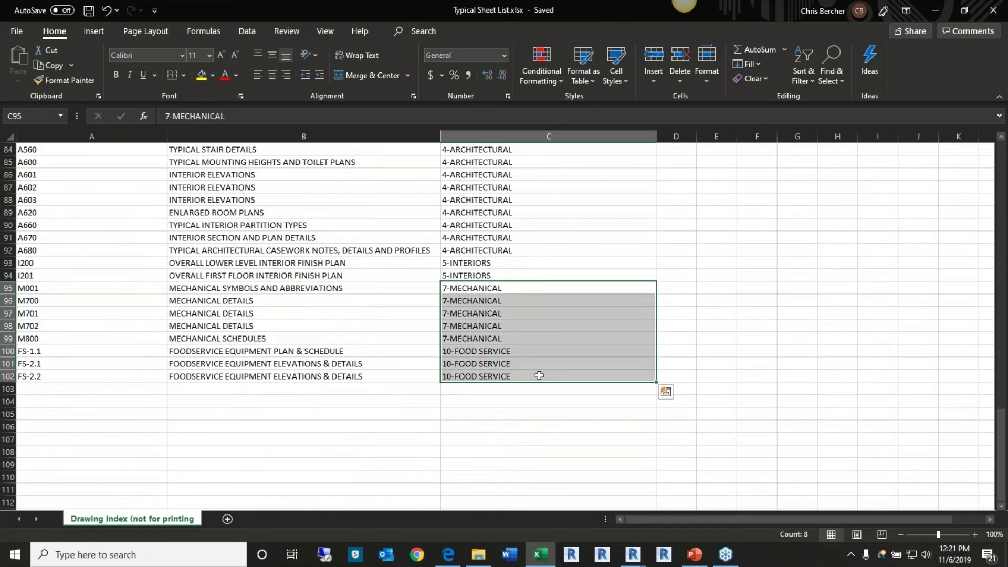
{"action": "left_click", "coordinate": [633, 554]}
Create 41 unplaced sheet rows using the Standard title block.
{"action": "left_click", "coordinate": [924, 494]}
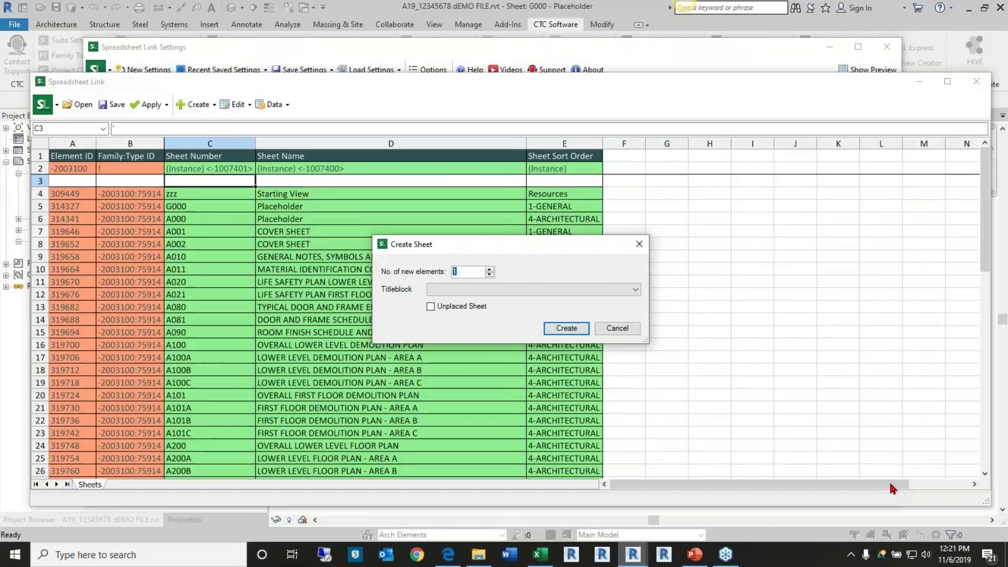
{"action": "left_click", "coordinate": [480, 291]}
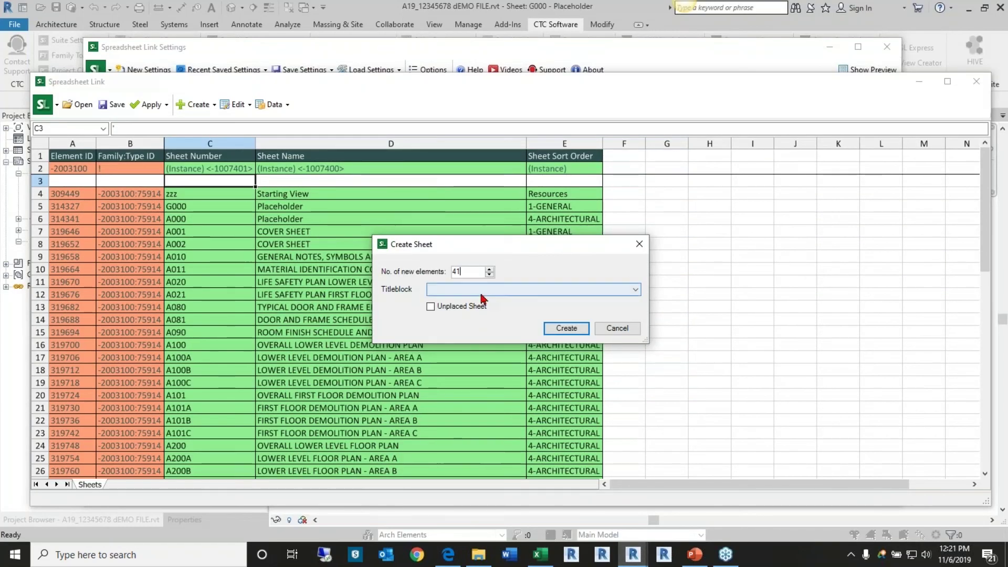
{"action": "left_click", "coordinate": [476, 326]}
{"action": "left_click", "coordinate": [481, 290]}
{"action": "left_click", "coordinate": [480, 334]}
{"action": "left_click", "coordinate": [439, 309]}
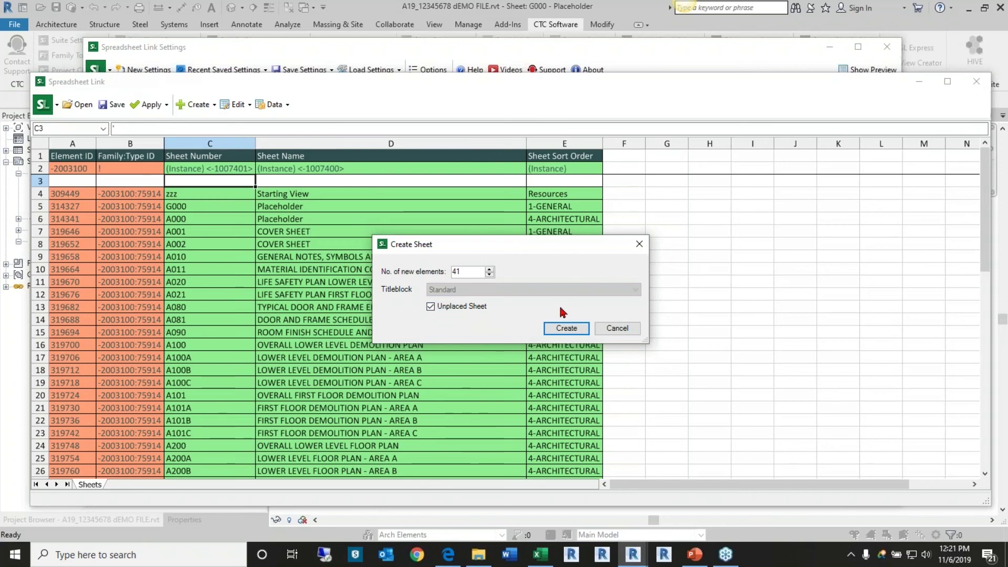
{"action": "left_click", "coordinate": [558, 328]}
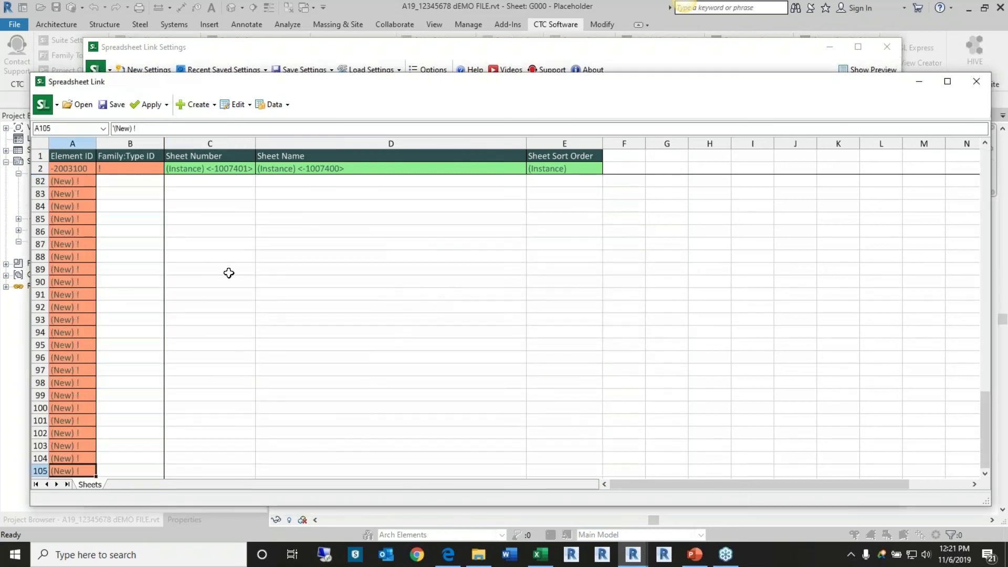
Copy the civil and landscape sheets (A6:C38) from Excel into cell C65 of the grid.
{"action": "left_click", "coordinate": [538, 554]}
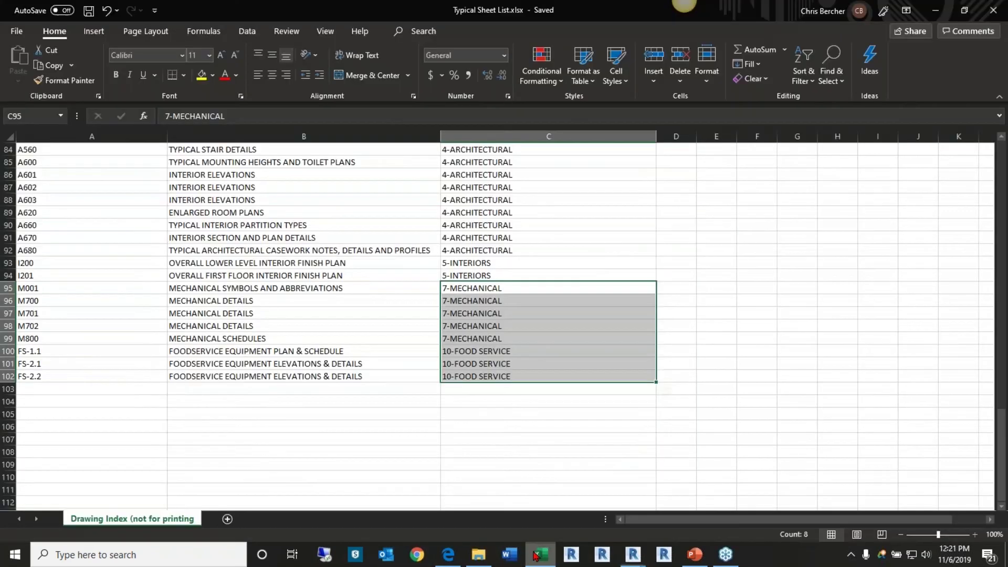
{"action": "scroll", "coordinate": [329, 338], "scroll_direction": "up", "scroll_amount": 20}
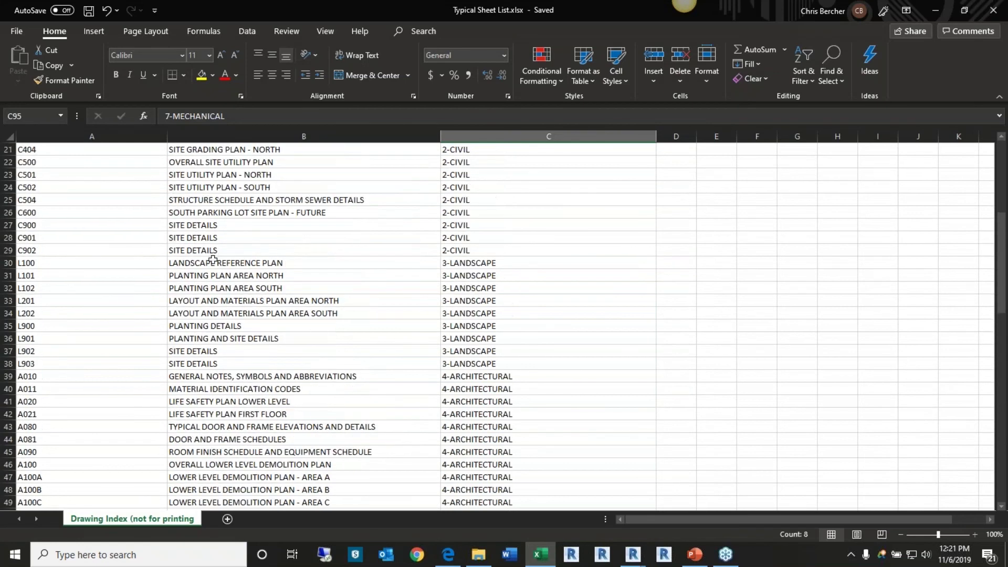
{"action": "scroll", "coordinate": [212, 260], "scroll_direction": "up", "scroll_amount": 7}
{"action": "left_click_drag", "start_coordinate": [77, 216], "coordinate": [447, 378]}
{"action": "key", "text": "ctrl+c"}
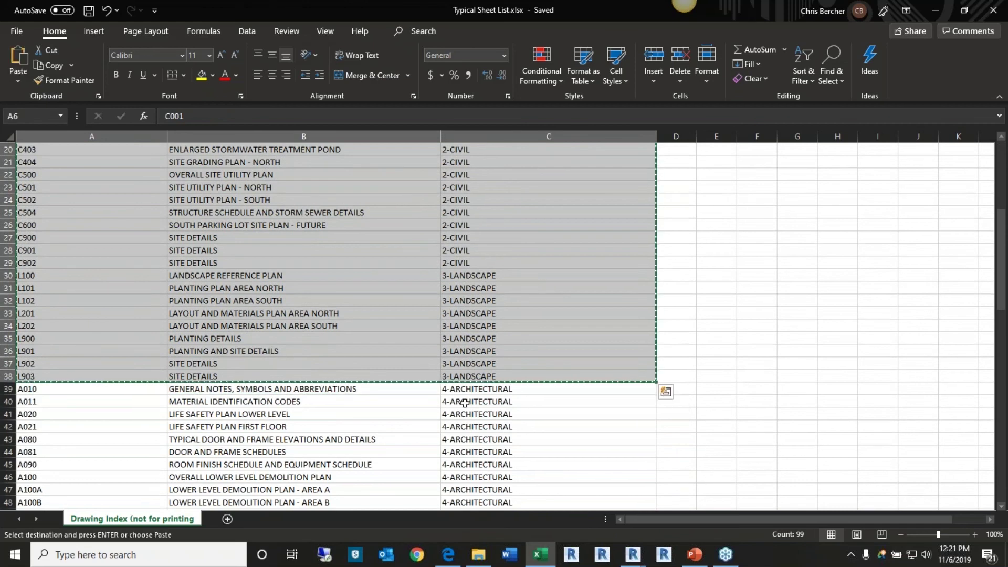
{"action": "key", "text": "alt+Tab"}
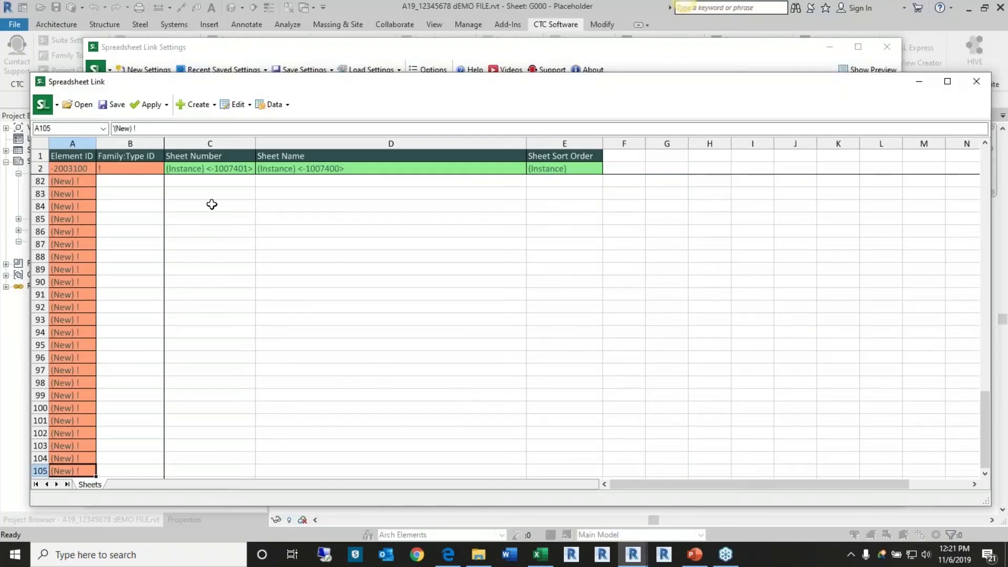
{"action": "scroll", "coordinate": [262, 289], "scroll_direction": "up", "scroll_amount": 5}
{"action": "left_click", "coordinate": [186, 383]}
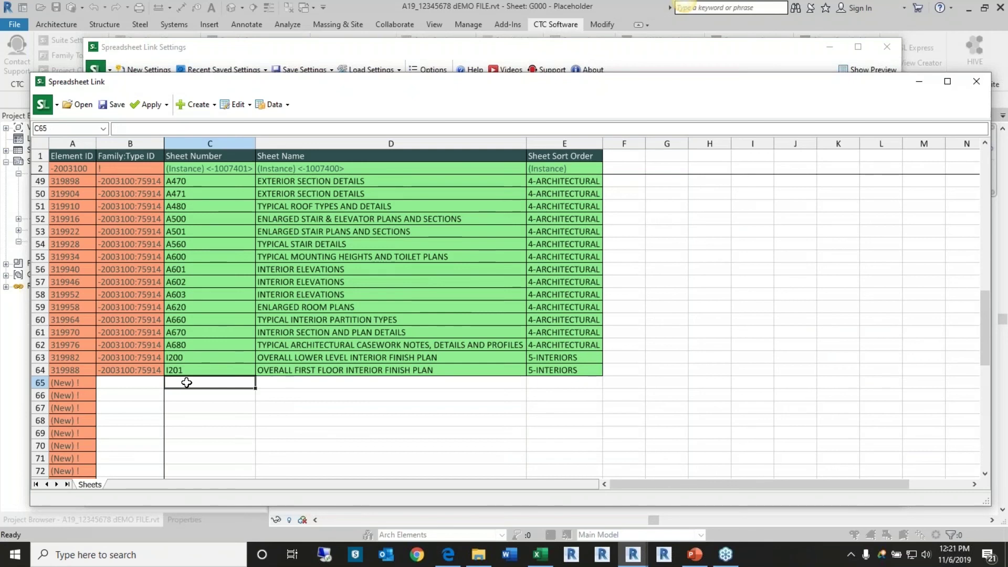
{"action": "key", "text": "ctrl+v"}
{"action": "scroll", "coordinate": [213, 395], "scroll_direction": "down", "scroll_amount": 6}
Copy the mechanical and food service sheets (A95:C102) from Excel into cell C98.
{"action": "key", "text": "alt+Tab"}
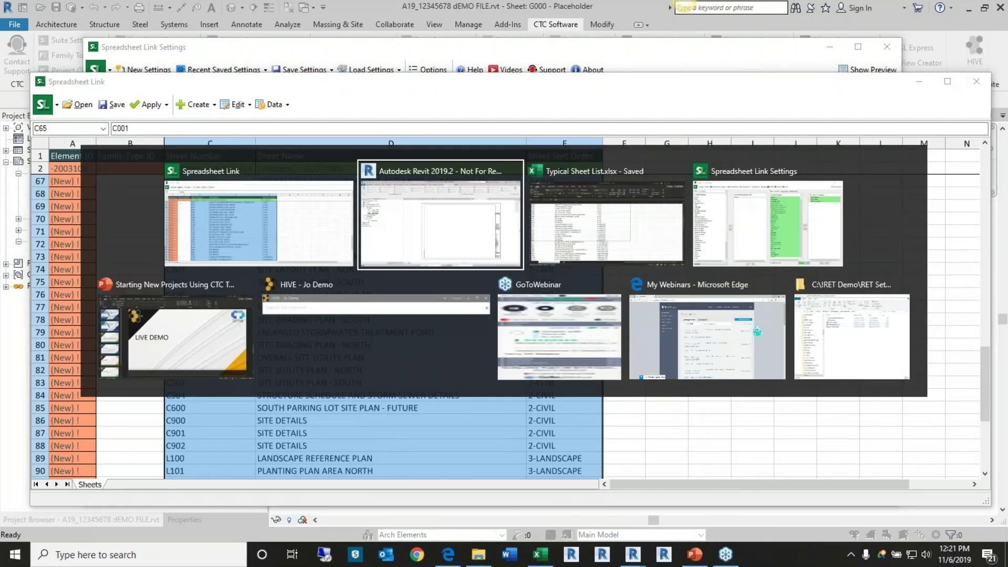
{"action": "key", "text": "alt+Tab"}
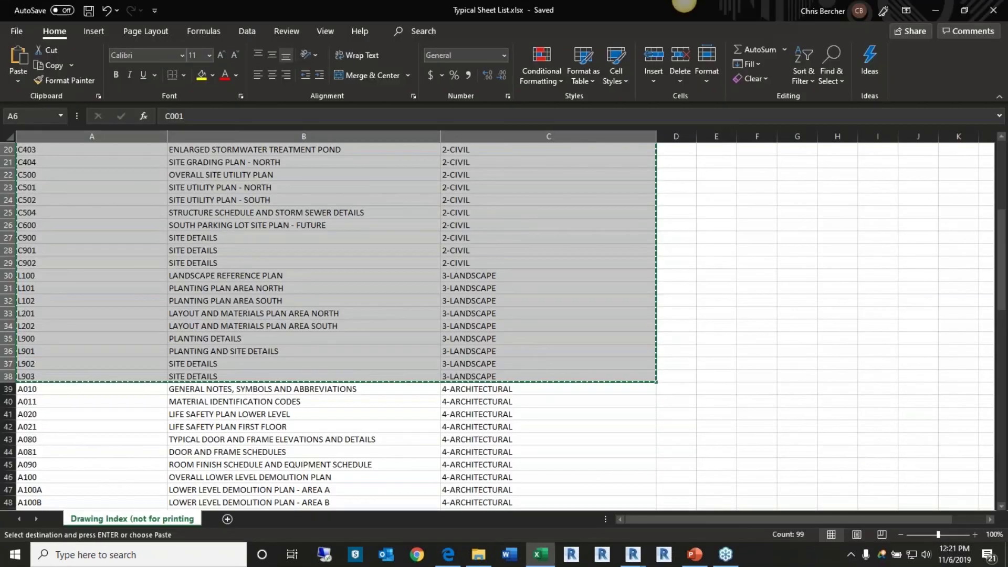
{"action": "left_click", "coordinate": [210, 414]}
{"action": "scroll", "coordinate": [210, 414], "scroll_direction": "down", "scroll_amount": 5}
{"action": "scroll", "coordinate": [210, 415], "scroll_direction": "down", "scroll_amount": 15}
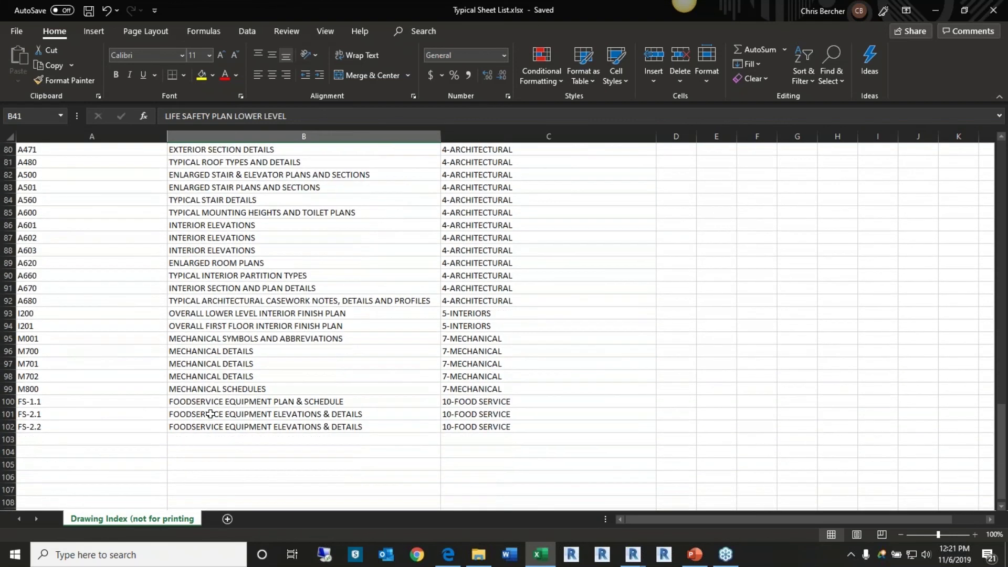
{"action": "left_click_drag", "start_coordinate": [41, 338], "coordinate": [508, 429]}
{"action": "key", "text": "ctrl+c"}
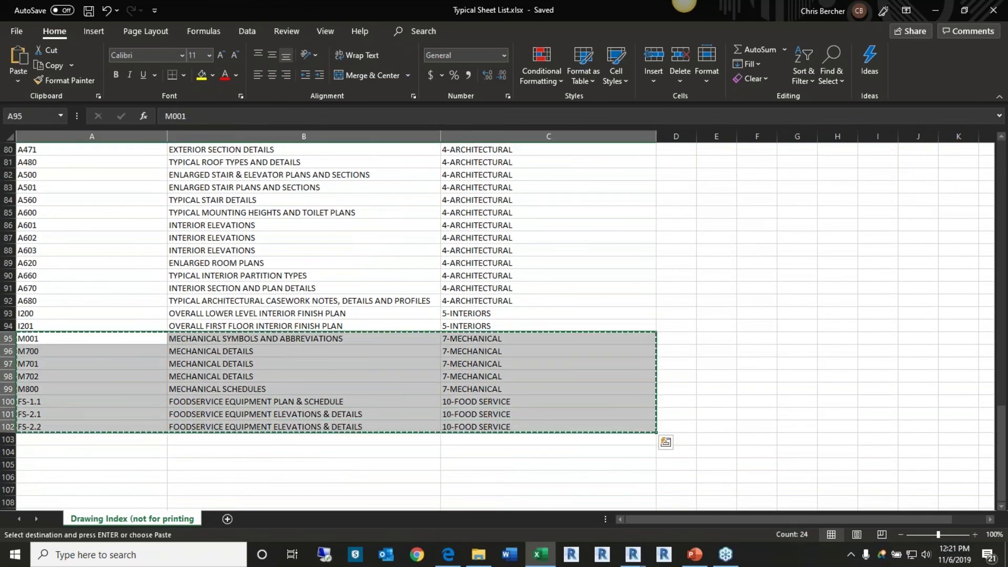
{"action": "key", "text": "alt+Tab"}
{"action": "scroll", "coordinate": [262, 384], "scroll_direction": "down", "scroll_amount": 5}
{"action": "left_click", "coordinate": [216, 383]}
{"action": "key", "text": "ctrl+v"}
{"action": "scroll", "coordinate": [256, 384], "scroll_direction": "down", "scroll_amount": 4}
Apply all worksheets to Revit, creating 41 sheets, then close Spreadsheet Link without saving settings.
{"action": "scroll", "coordinate": [235, 310], "scroll_direction": "up", "scroll_amount": 4}
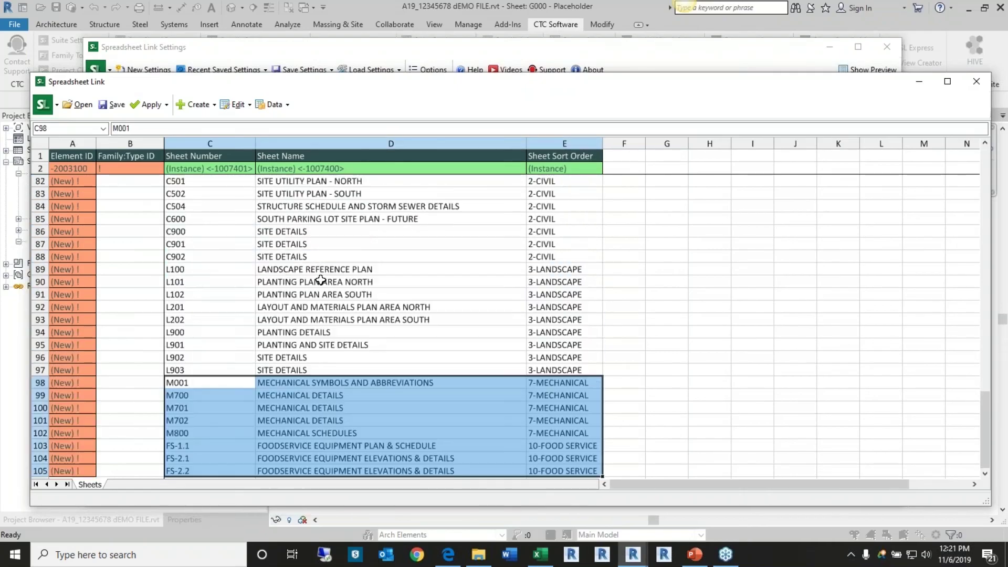
{"action": "left_click", "coordinate": [165, 105]}
{"action": "left_click", "coordinate": [177, 141]}
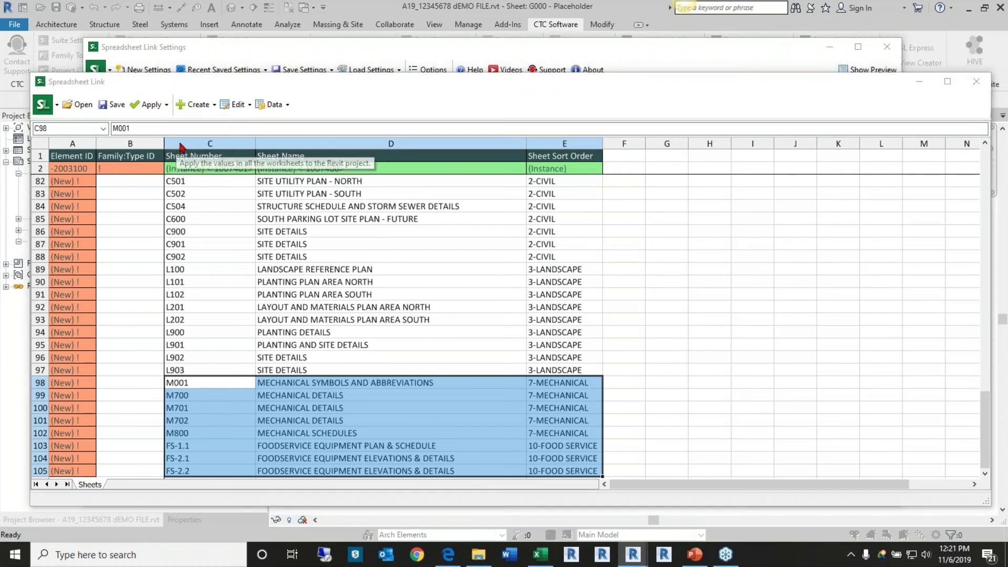
{"action": "left_click", "coordinate": [481, 284]}
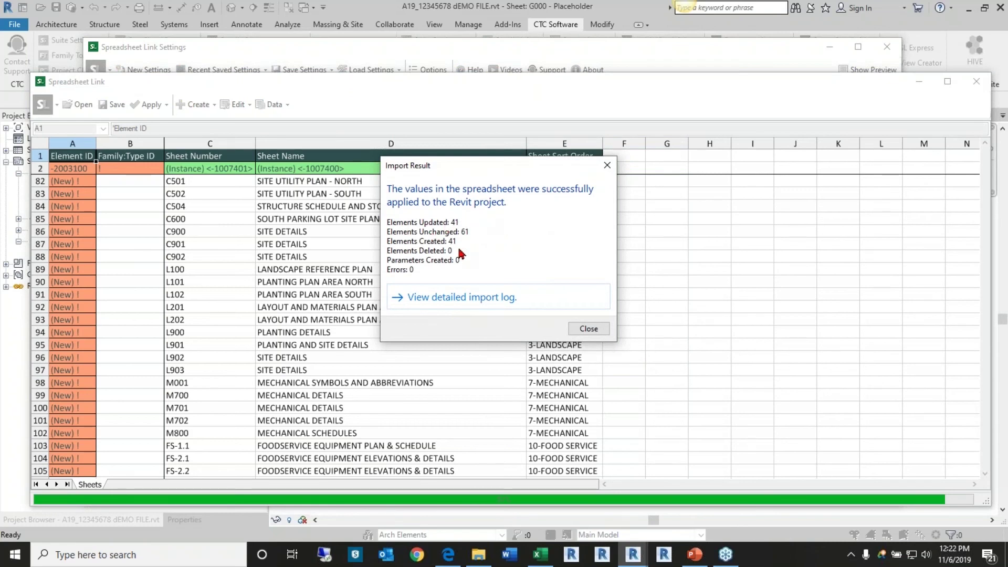
{"action": "left_click", "coordinate": [591, 328]}
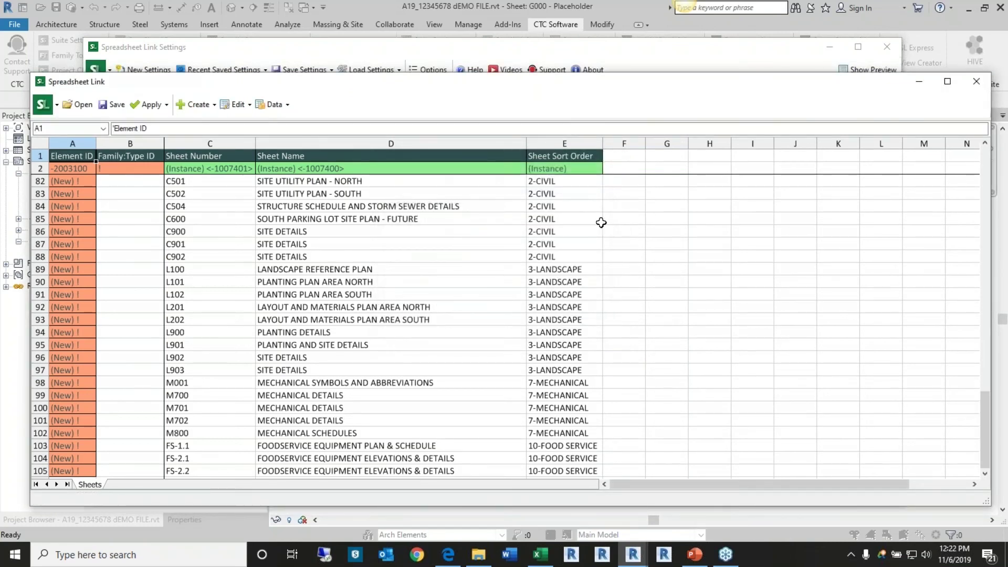
{"action": "left_click", "coordinate": [887, 47]}
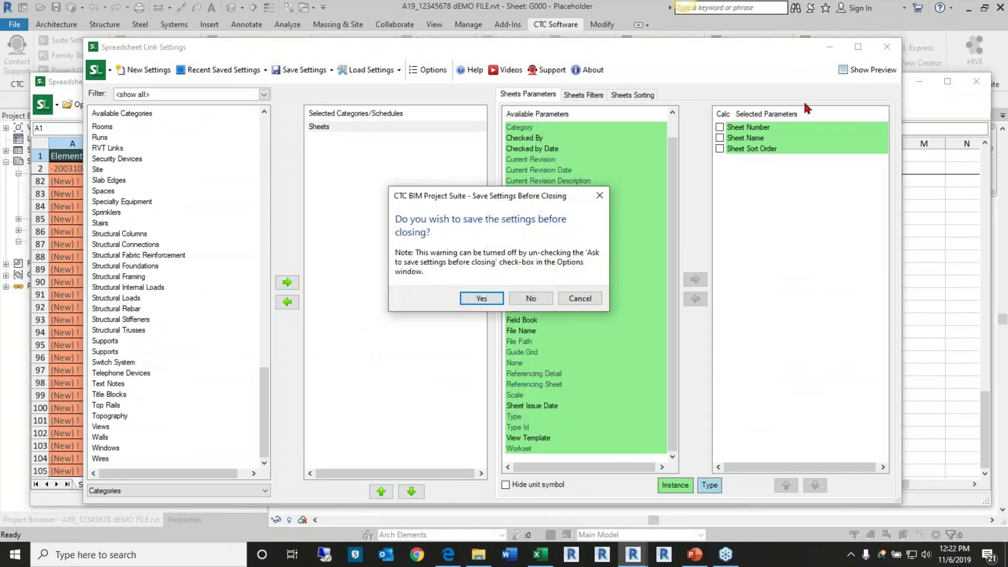
{"action": "left_click", "coordinate": [530, 298]}
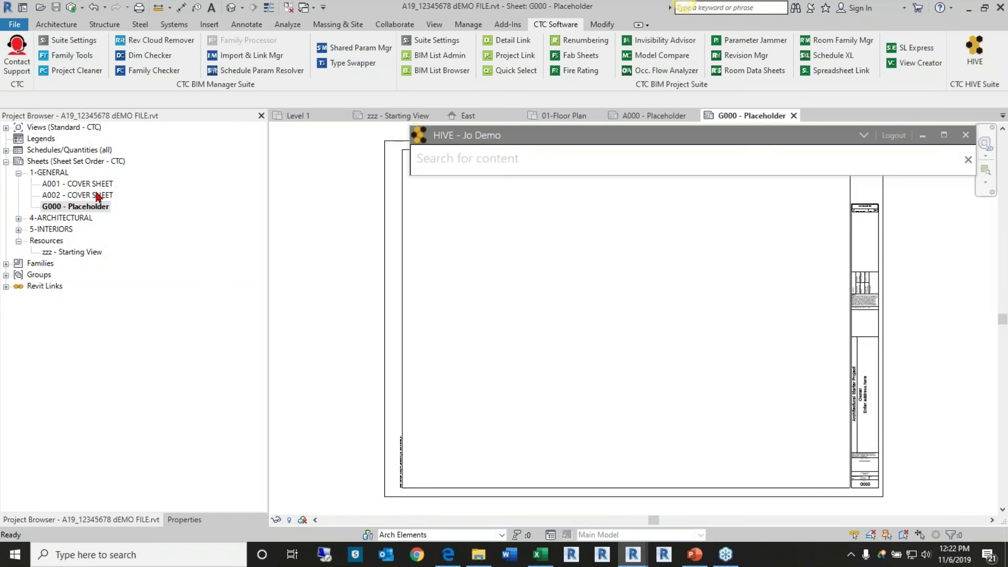
Start a new schedule from the Schedules branch, then cancel it.
{"action": "double_click", "coordinate": [96, 151]}
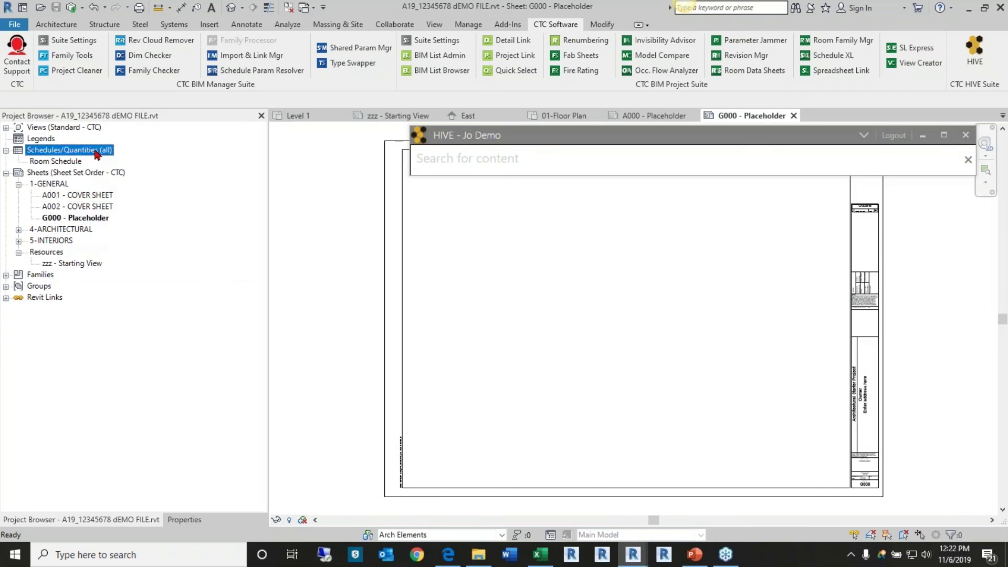
{"action": "right_click", "coordinate": [72, 148]}
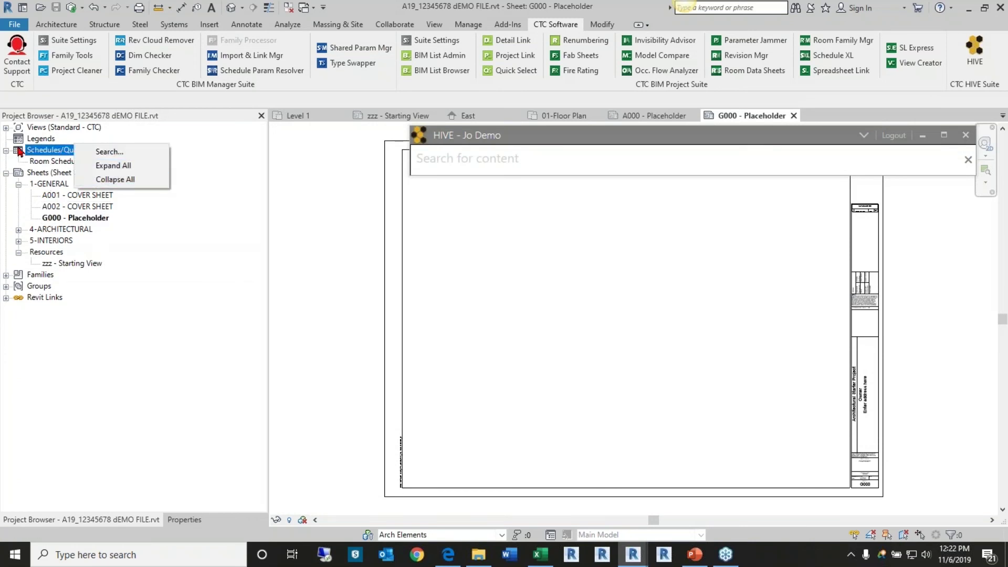
{"action": "right_click", "coordinate": [42, 152]}
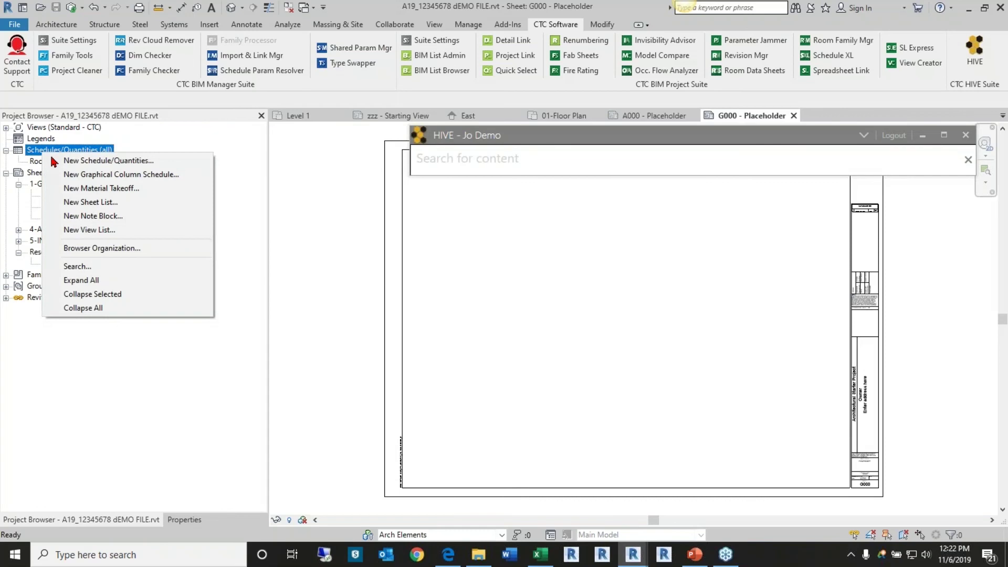
{"action": "left_click", "coordinate": [97, 161]}
{"action": "left_click", "coordinate": [435, 277]}
{"action": "key", "text": "s"}
{"action": "scroll", "coordinate": [435, 277], "scroll_direction": "down", "scroll_amount": 4}
{"action": "scroll", "coordinate": [434, 280], "scroll_direction": "up", "scroll_amount": 2}
{"action": "left_click", "coordinate": [542, 365]}
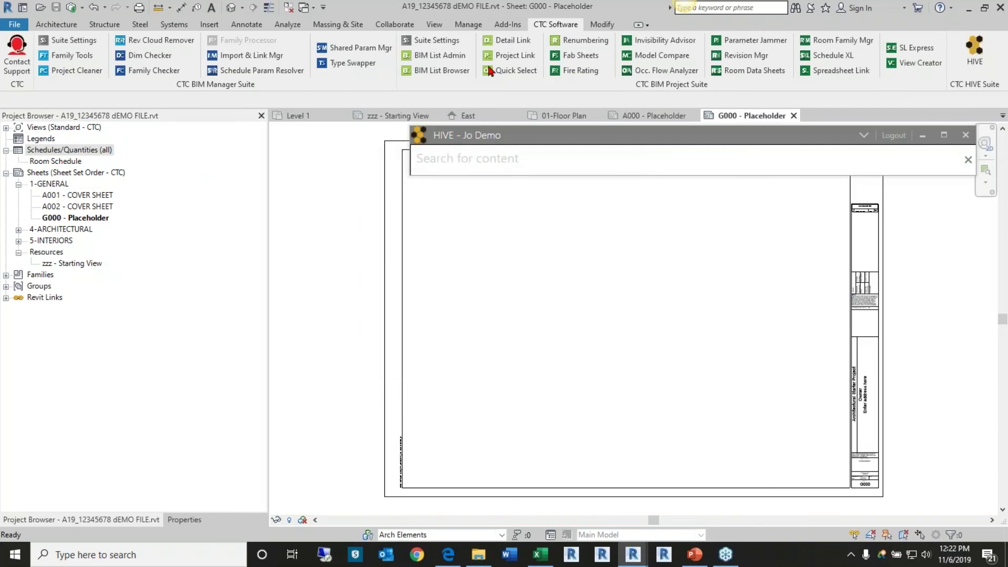
Start a Sheet List schedule with Sheet Number, Sheet Name and Sheet Sort Order fields.
{"action": "left_click", "coordinate": [434, 24]}
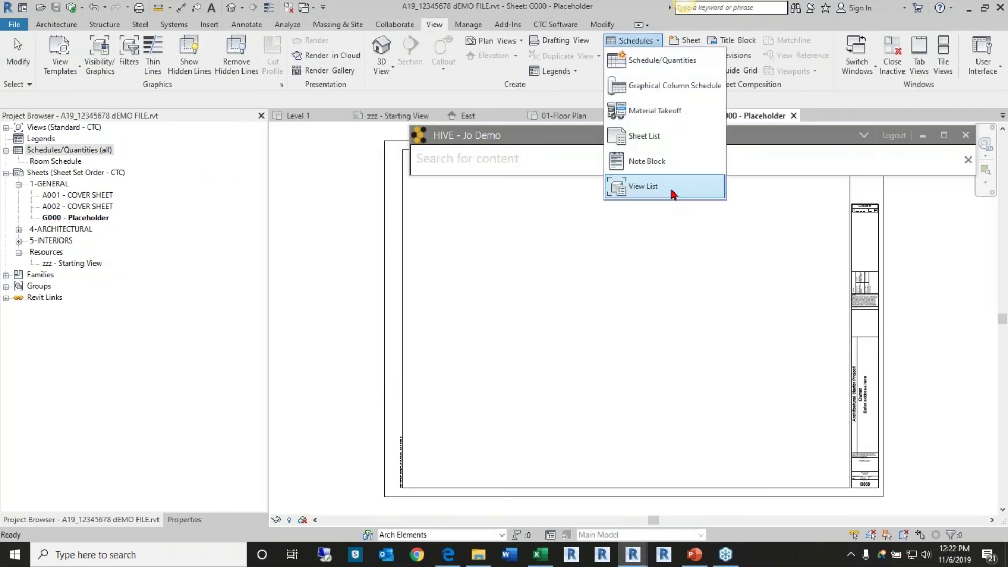
{"action": "left_click", "coordinate": [677, 139]}
{"action": "scroll", "coordinate": [380, 273], "scroll_direction": "down", "scroll_amount": 6}
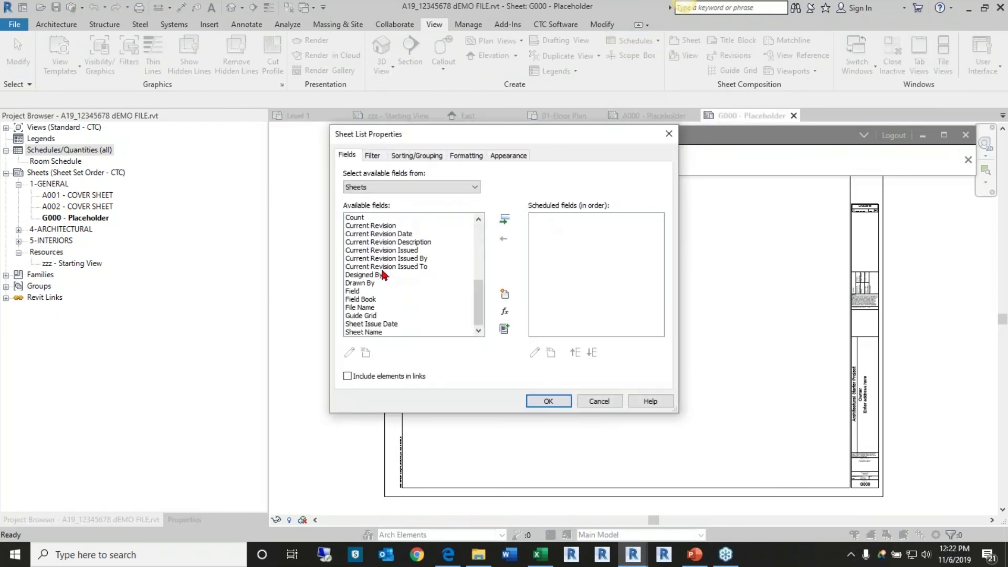
{"action": "left_click", "coordinate": [374, 317]}
{"action": "double_click", "coordinate": [374, 317]}
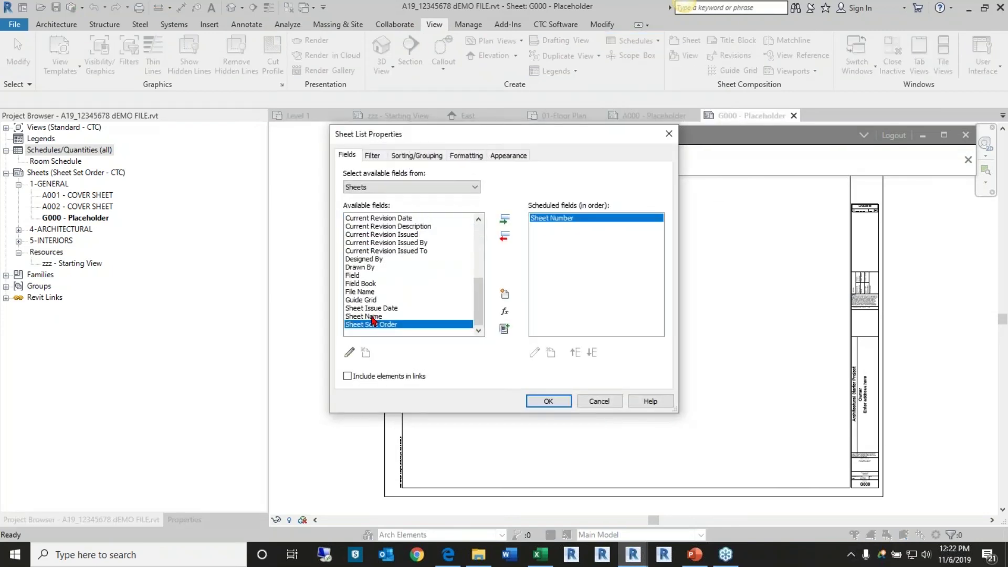
{"action": "double_click", "coordinate": [374, 317]}
{"action": "double_click", "coordinate": [371, 326]}
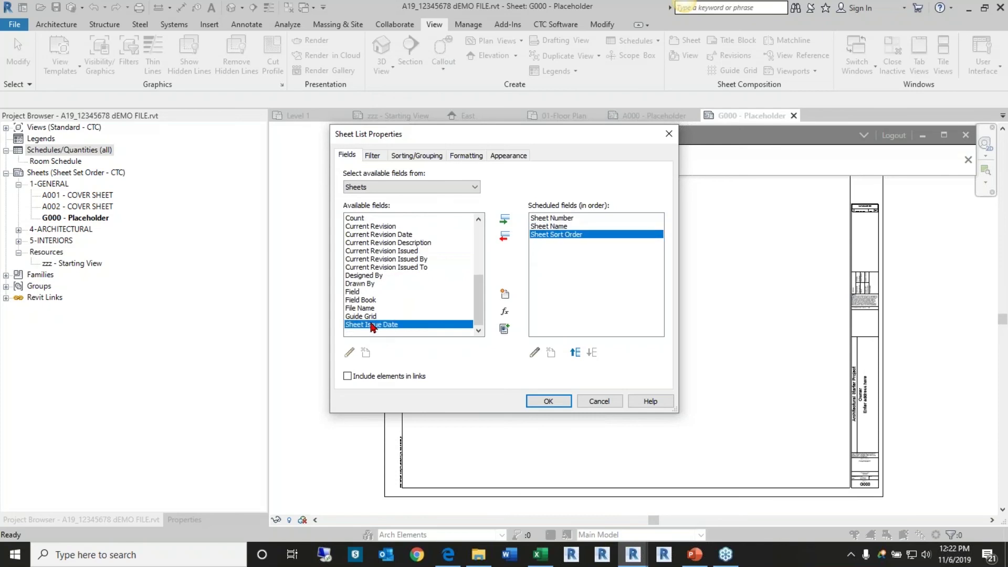
Sort by Sheet Sort Order, then Sheet Number, and create the schedule.
{"action": "left_click", "coordinate": [428, 155]}
{"action": "left_click", "coordinate": [444, 175]}
{"action": "left_click", "coordinate": [449, 215]}
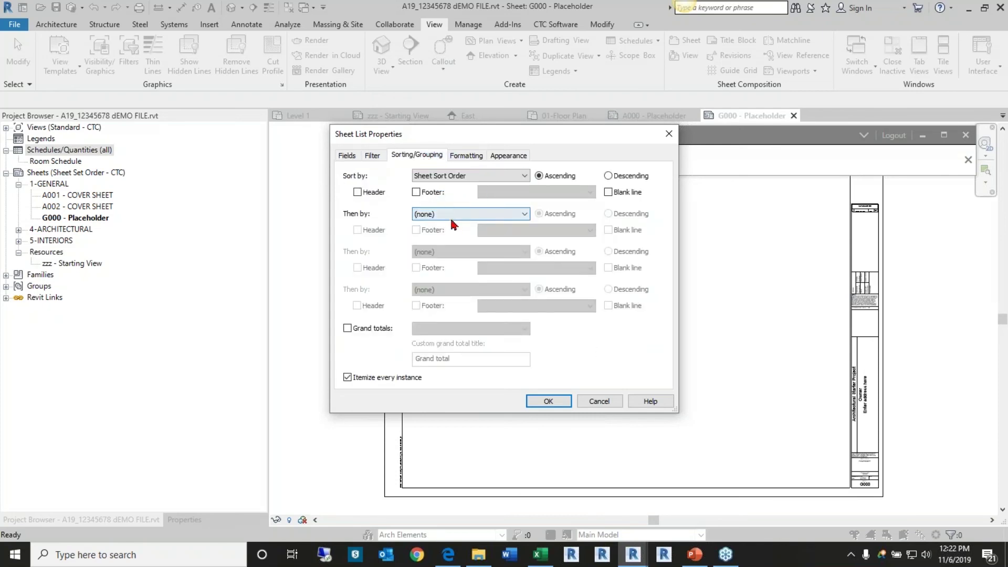
{"action": "left_click", "coordinate": [449, 216]}
{"action": "left_click", "coordinate": [466, 233]}
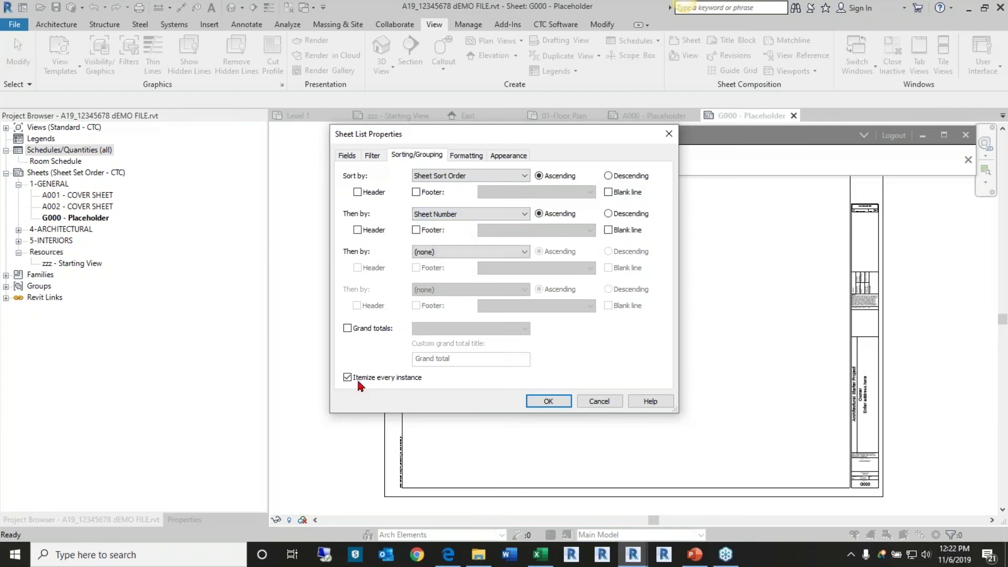
{"action": "left_click", "coordinate": [547, 401]}
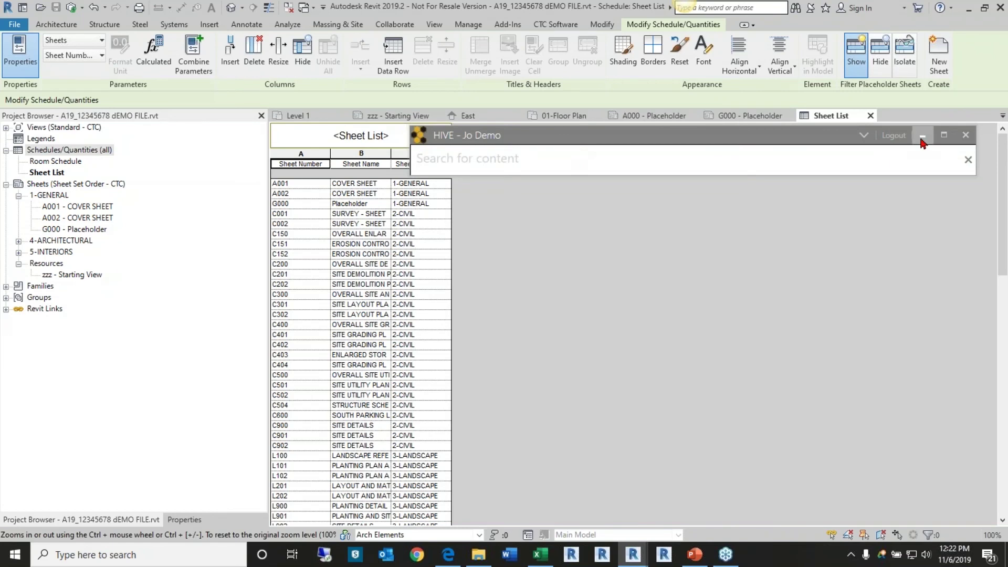
Widen the Sheet Name column, show the schedule's properties, and switch to 01-Floor Plan.
{"action": "left_click_drag", "start_coordinate": [797, 132], "coordinate": [855, 251]}
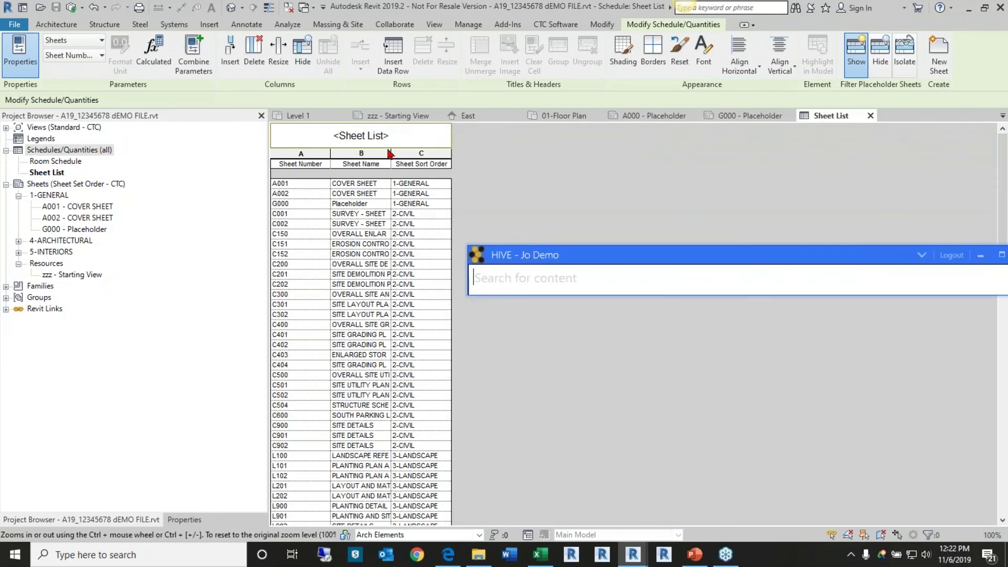
{"action": "left_click_drag", "start_coordinate": [392, 151], "coordinate": [553, 152]}
{"action": "left_click_drag", "start_coordinate": [431, 155], "coordinate": [494, 155]}
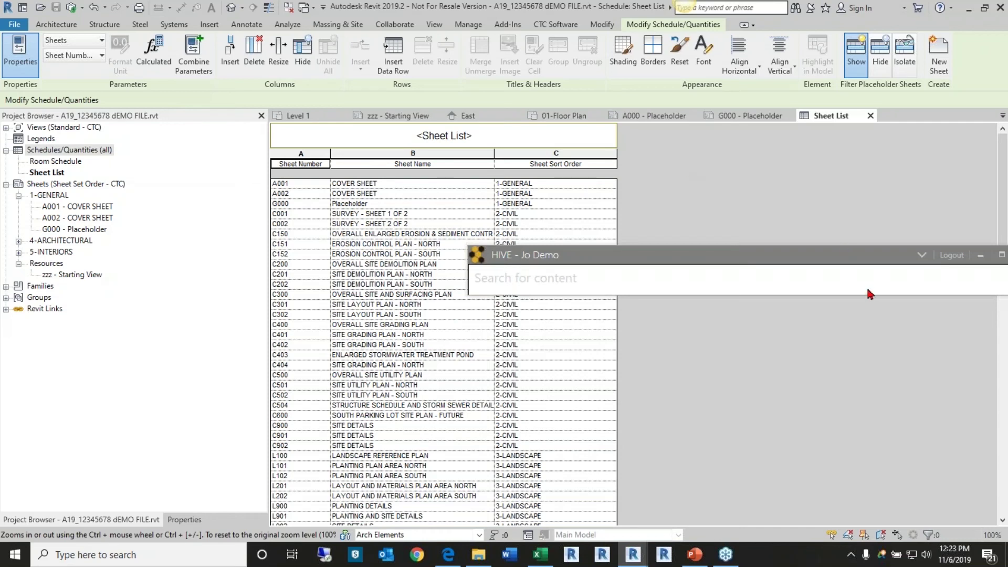
{"action": "left_click_drag", "start_coordinate": [873, 256], "coordinate": [781, 236]}
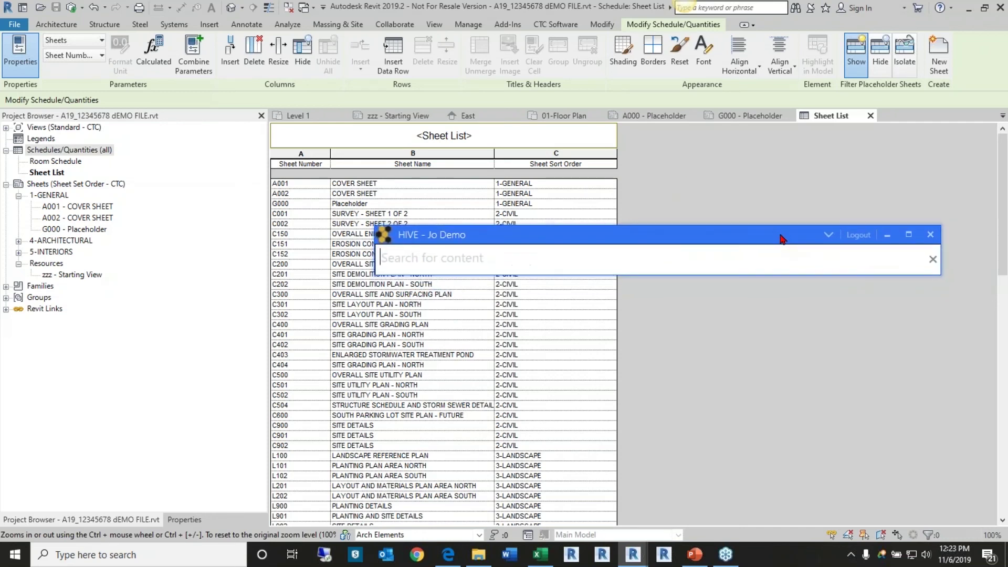
{"action": "left_click", "coordinate": [188, 520]}
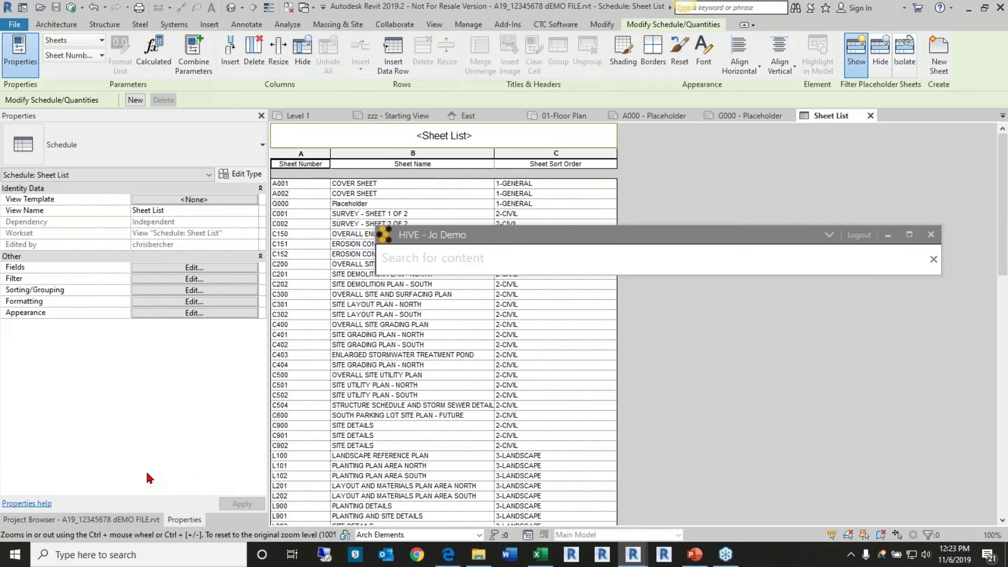
{"action": "left_click", "coordinate": [562, 115]}
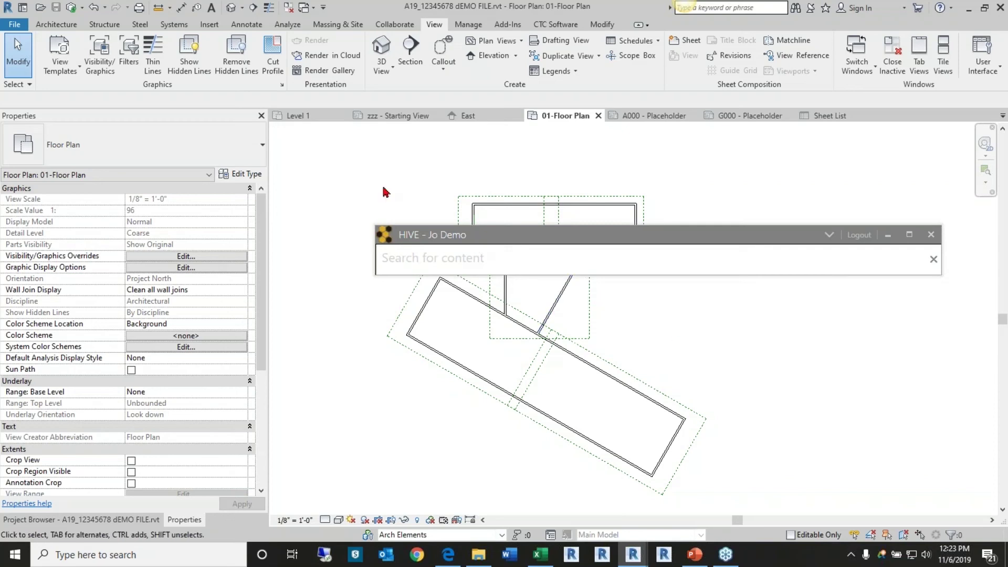
Launch Import & Link Mgr from the CTC Software tab and fit its window on screen.
{"action": "left_click", "coordinate": [555, 24]}
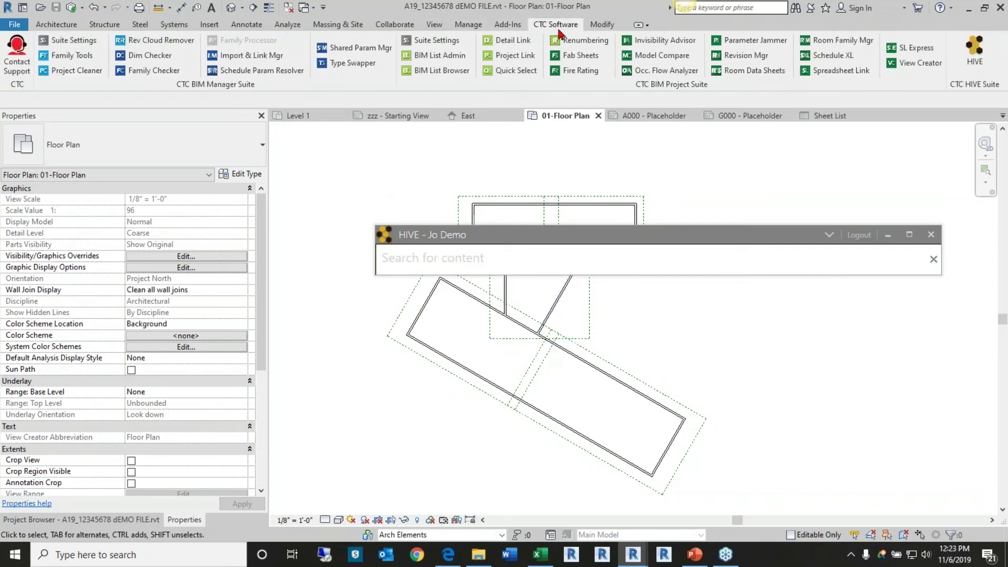
{"action": "left_click", "coordinate": [251, 57]}
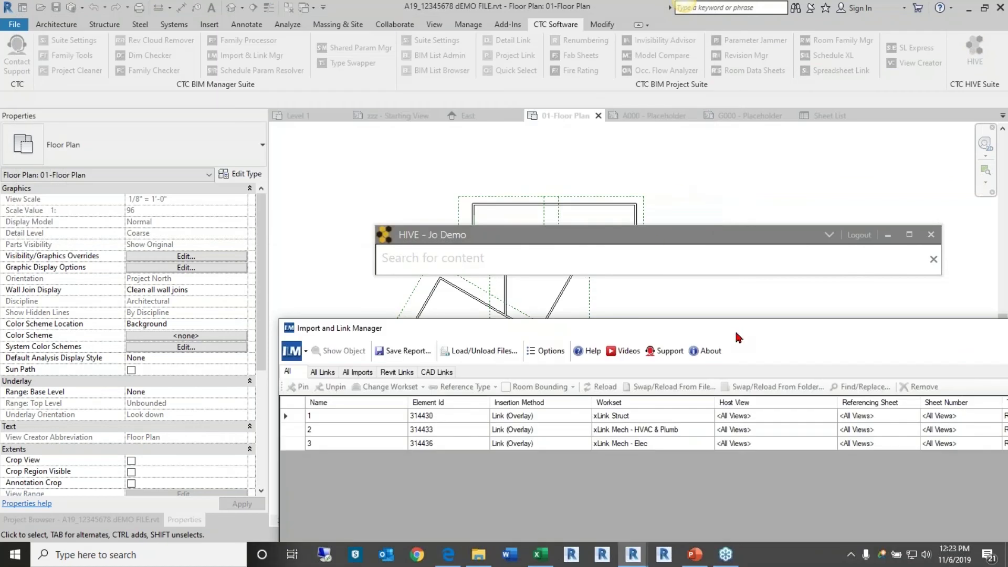
{"action": "left_click_drag", "start_coordinate": [737, 334], "coordinate": [509, 55]}
{"action": "left_click_drag", "start_coordinate": [1007, 526], "coordinate": [900, 488]}
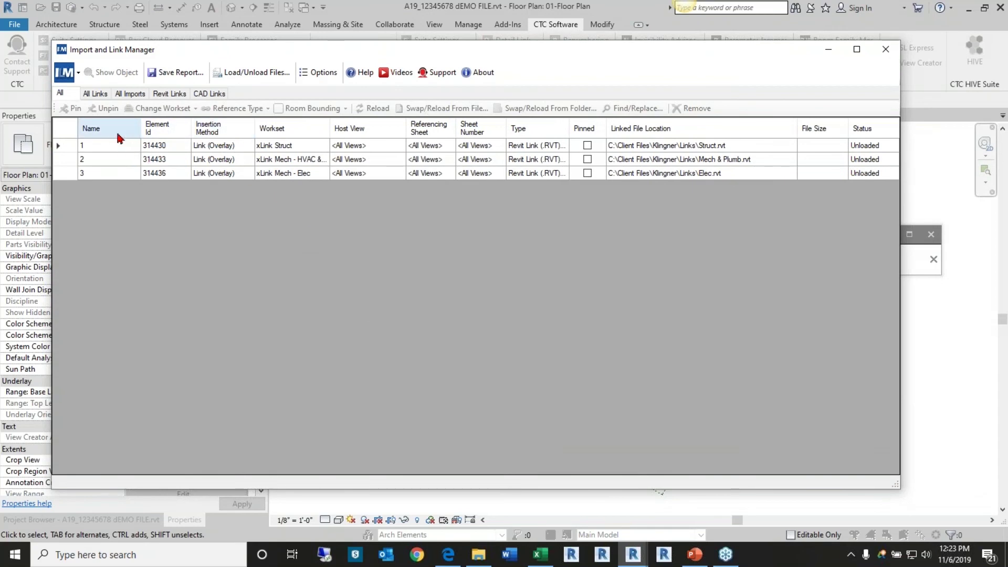
Reload the structural link from the S19 model in C:\!RET Demo\Revit Models\!2019.
{"action": "left_click", "coordinate": [160, 94]}
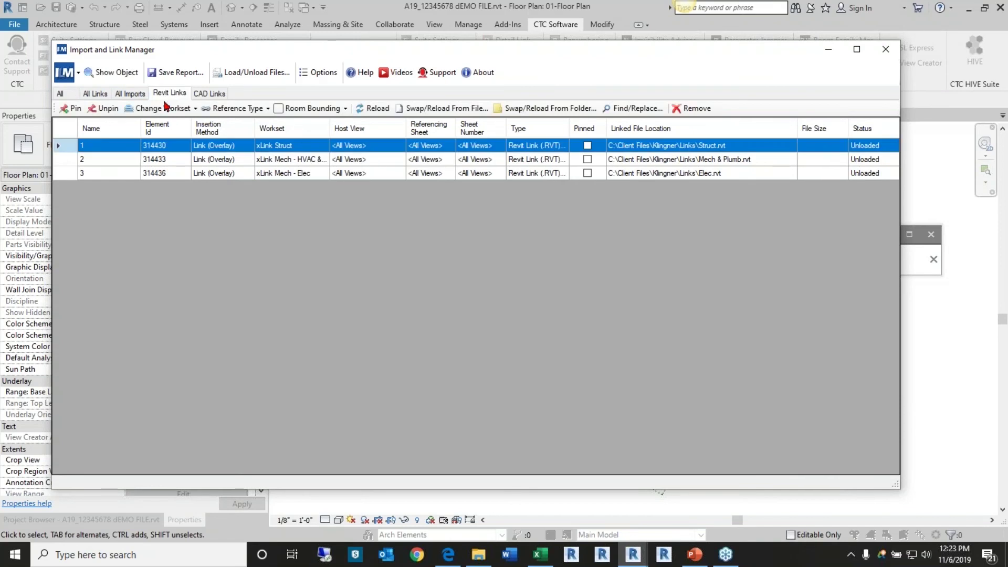
{"action": "left_click", "coordinate": [442, 109]}
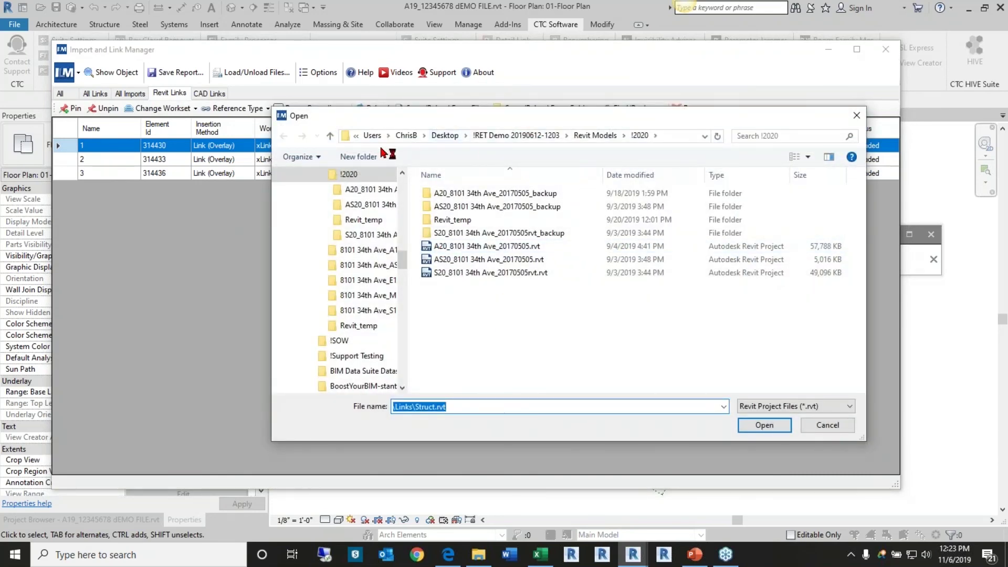
{"action": "scroll", "coordinate": [336, 294], "scroll_direction": "up", "scroll_amount": 10}
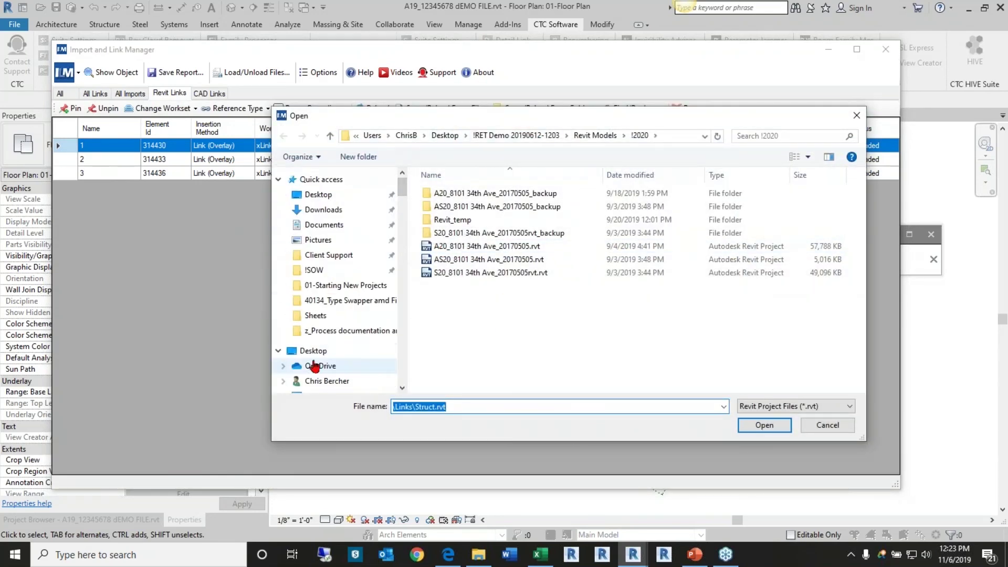
{"action": "scroll", "coordinate": [313, 353], "scroll_direction": "down", "scroll_amount": 3}
{"action": "left_click", "coordinate": [313, 331]}
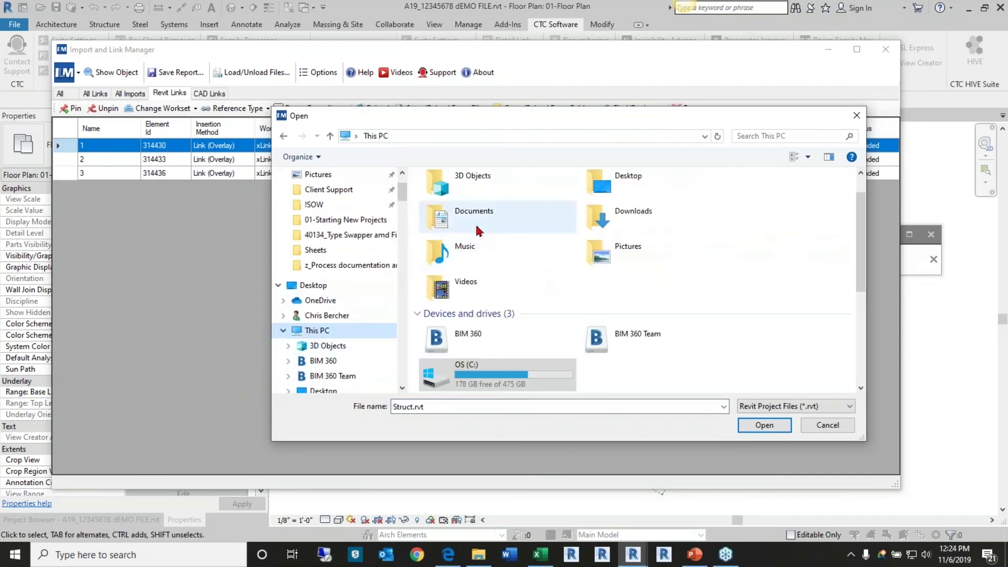
{"action": "double_click", "coordinate": [518, 364]}
{"action": "double_click", "coordinate": [478, 193]}
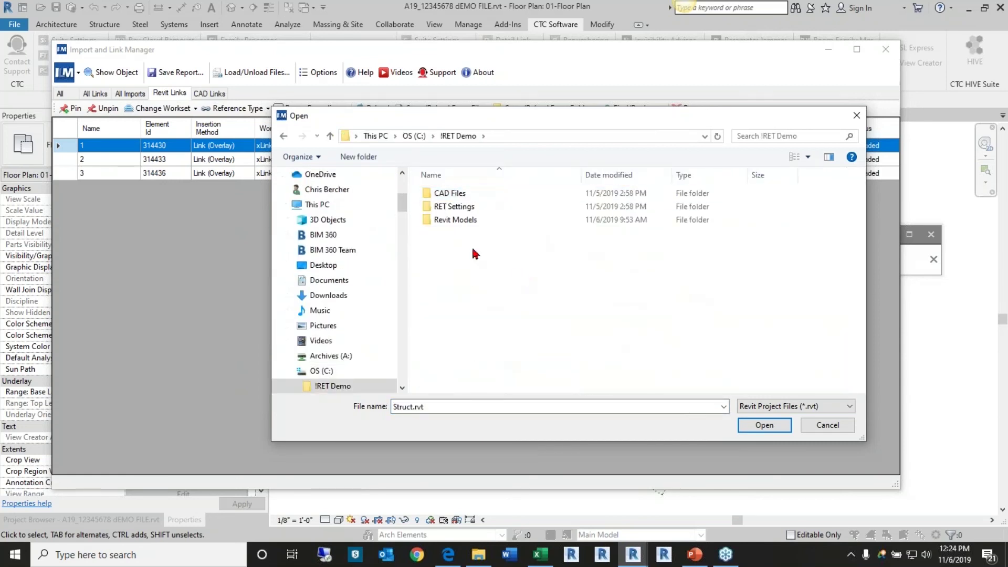
{"action": "double_click", "coordinate": [454, 221]}
{"action": "double_click", "coordinate": [441, 194]}
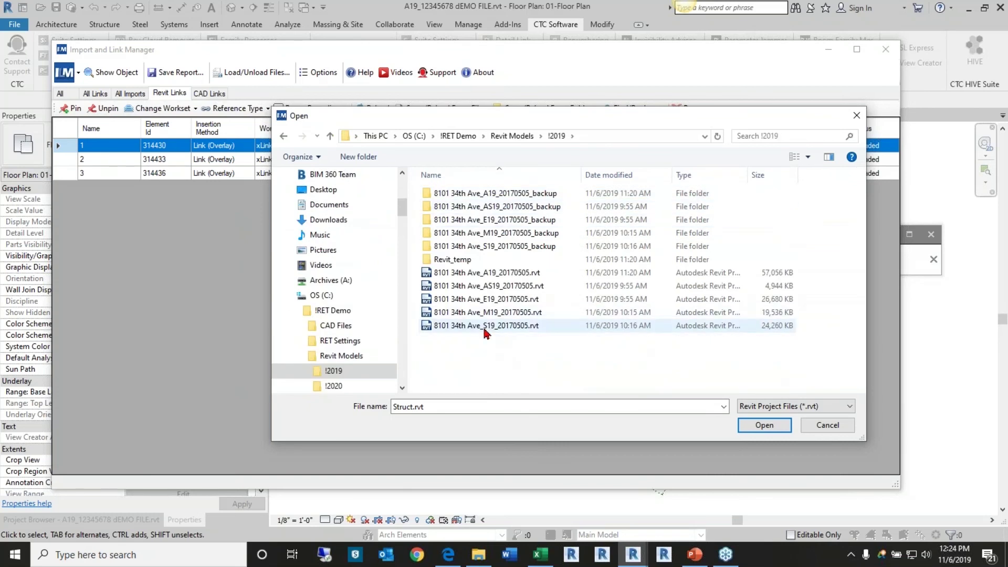
{"action": "left_click", "coordinate": [485, 326]}
{"action": "left_click", "coordinate": [765, 425]}
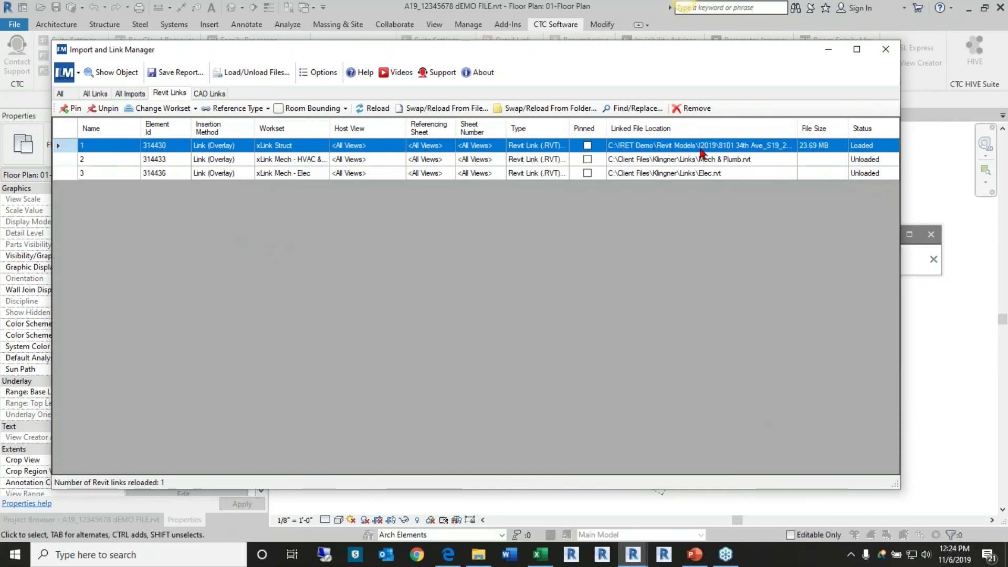
Reload the mechanical and electrical links from the M19 and E19 models.
{"action": "left_click", "coordinate": [105, 159]}
{"action": "left_click", "coordinate": [444, 108]}
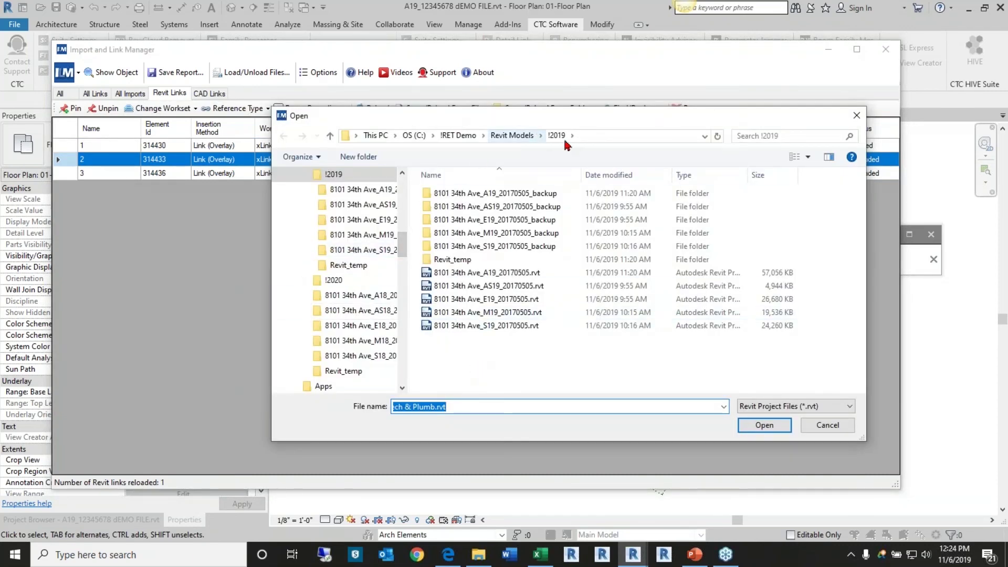
{"action": "left_click", "coordinate": [488, 325]}
{"action": "left_click", "coordinate": [764, 425]}
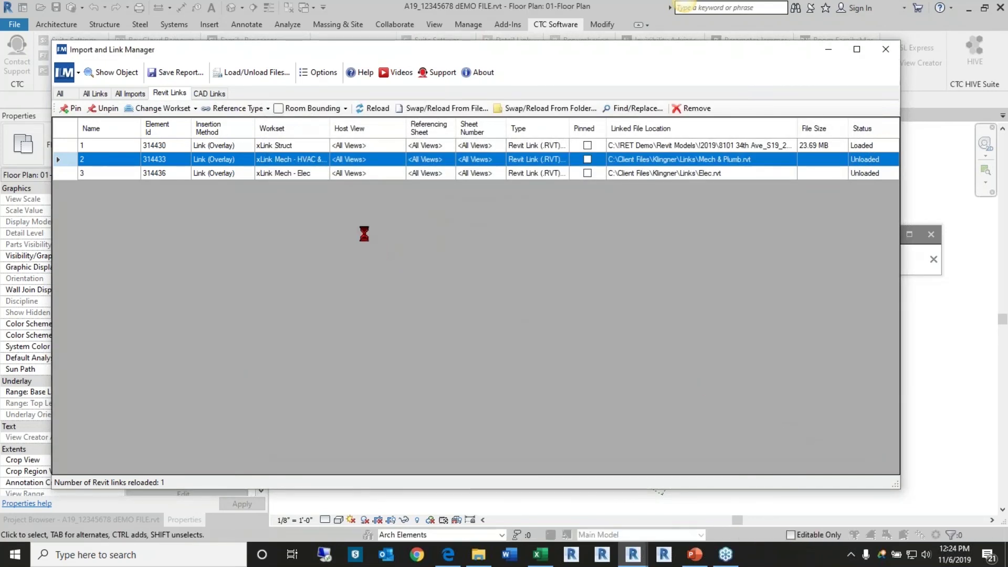
{"action": "left_click", "coordinate": [111, 174]}
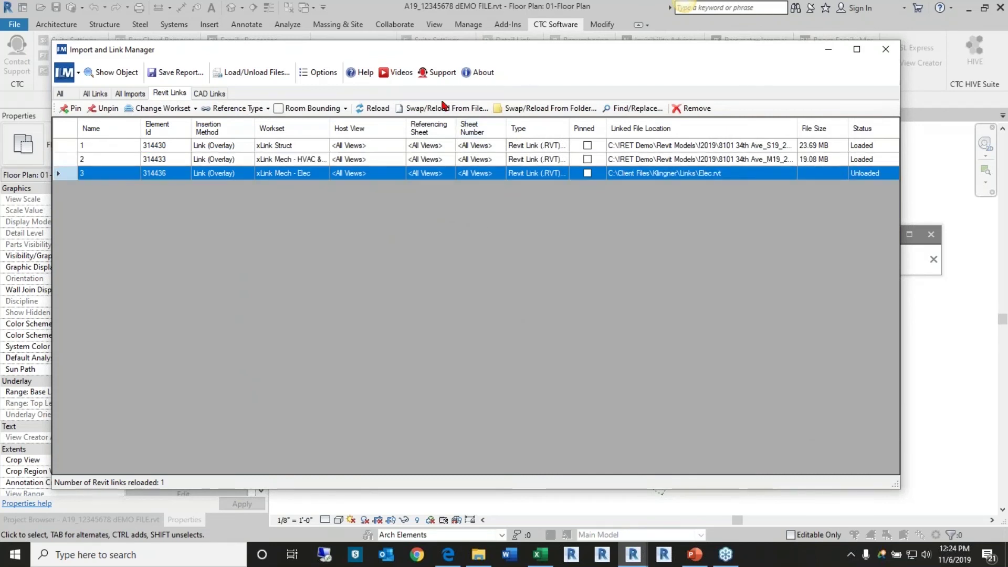
{"action": "left_click", "coordinate": [443, 108]}
{"action": "left_click", "coordinate": [499, 298]}
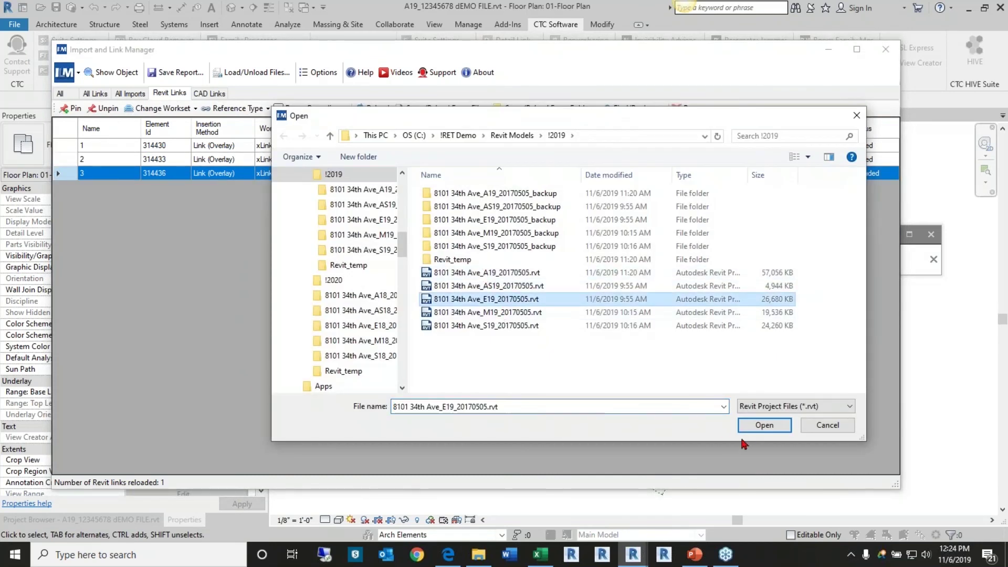
{"action": "left_click", "coordinate": [762, 424]}
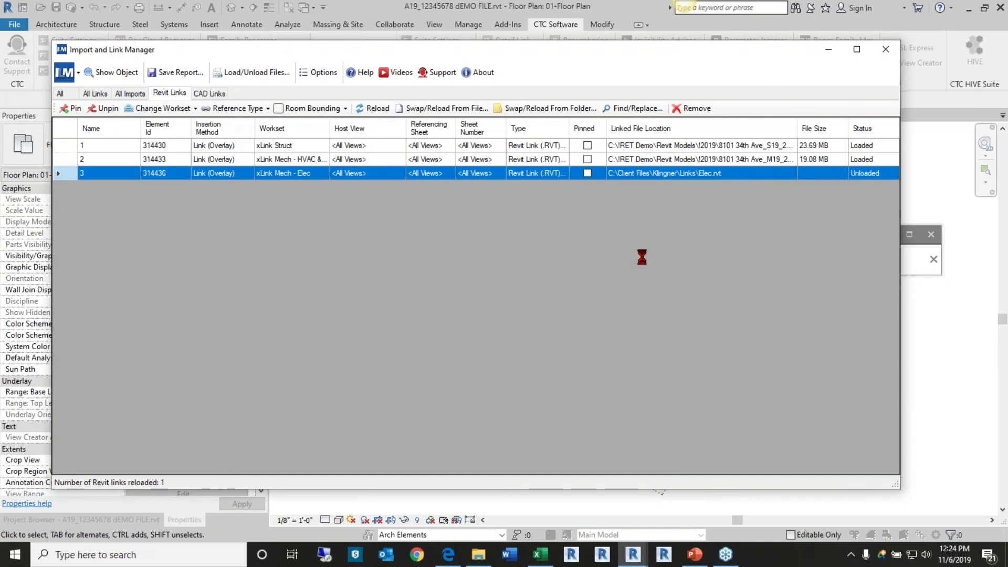
Select all three Revit links and pin them.
{"action": "left_click", "coordinate": [588, 146]}
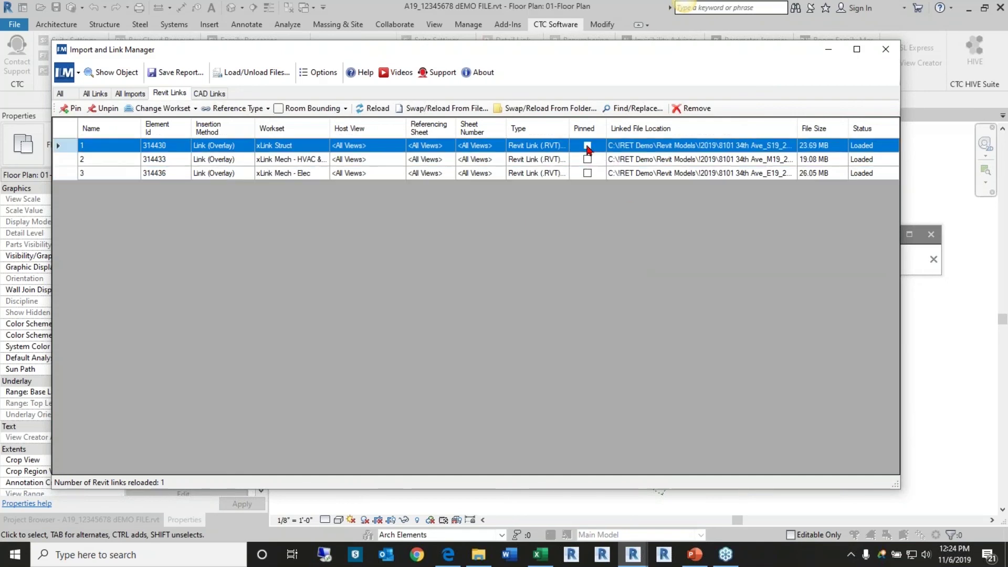
{"action": "left_click", "coordinate": [587, 159]}
{"action": "left_click", "coordinate": [586, 148]}
{"action": "left_click", "coordinate": [105, 175], "text": "shift"}
{"action": "left_click", "coordinate": [72, 108]}
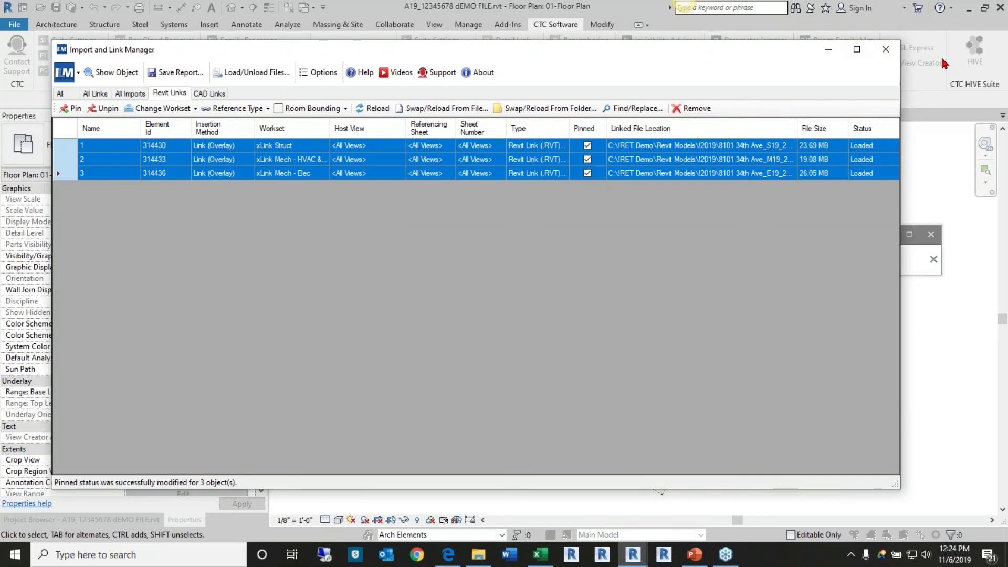
Close the link manager and HIVE panel, then centre the linked models in 01-Floor Plan.
{"action": "left_click", "coordinate": [886, 49]}
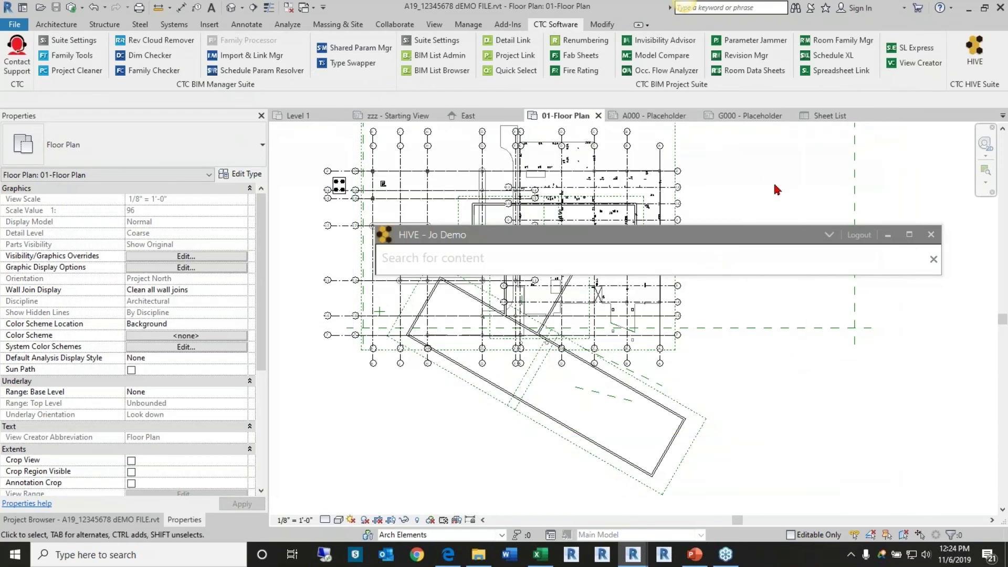
{"action": "left_click", "coordinate": [931, 235]}
{"action": "scroll", "coordinate": [828, 279], "scroll_direction": "up", "scroll_amount": 3}
{"action": "middle_click_drag", "start_coordinate": [755, 288], "coordinate": [835, 290]}
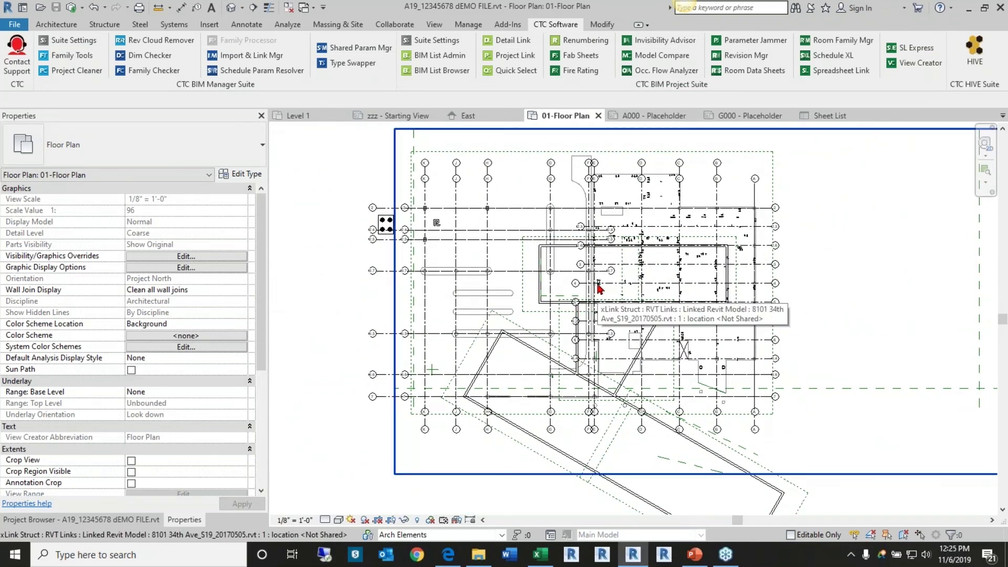
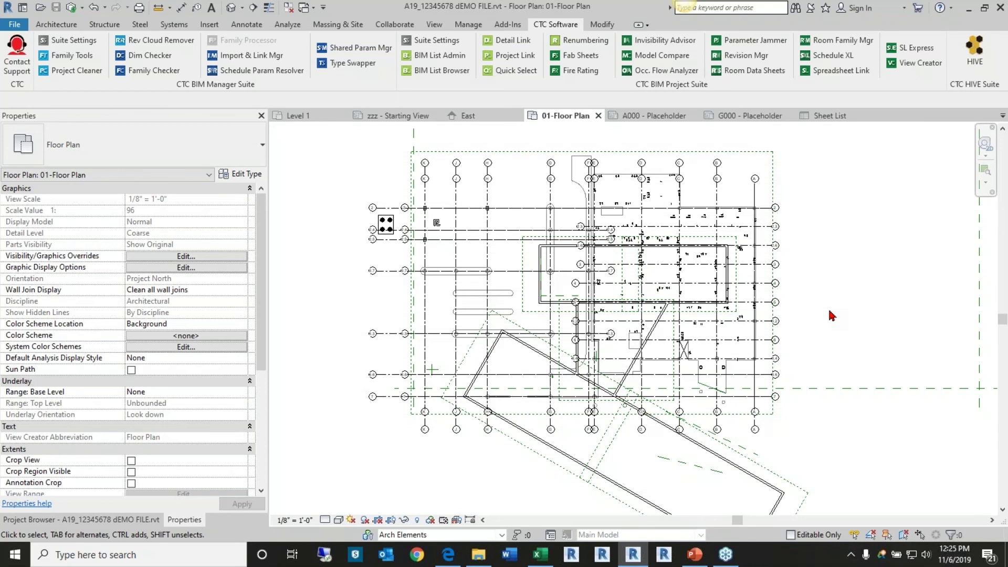
Open the CTC HIVE content library and move its window higher on screen.
{"action": "middle_click_drag", "start_coordinate": [831, 315], "coordinate": [788, 302]}
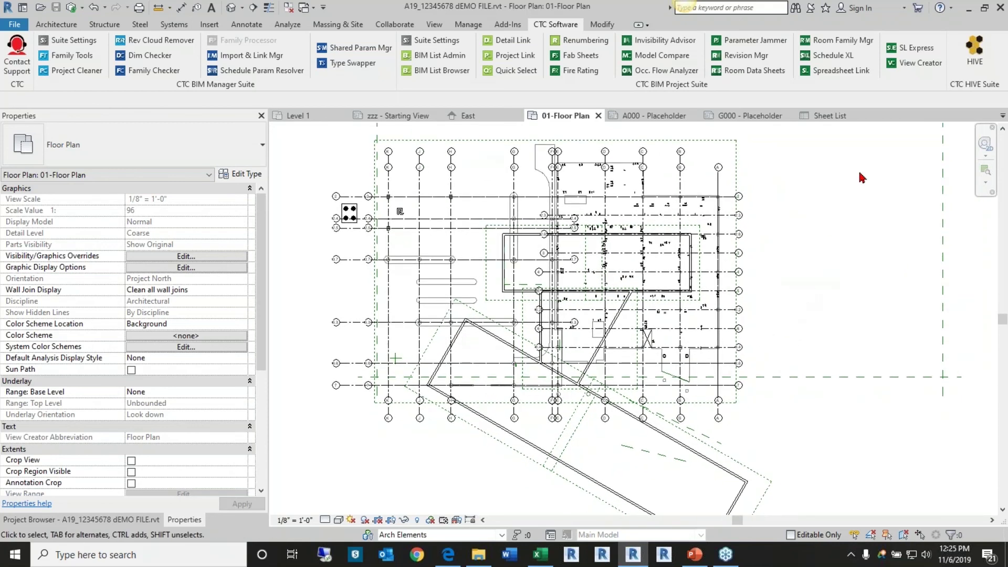
{"action": "left_click", "coordinate": [973, 61]}
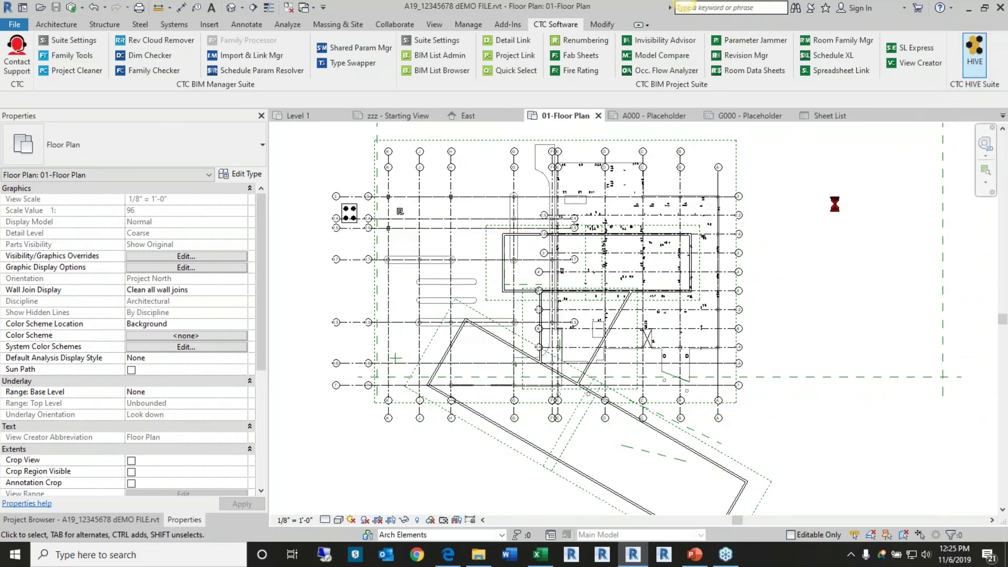
{"action": "left_click_drag", "start_coordinate": [785, 242], "coordinate": [656, 80]}
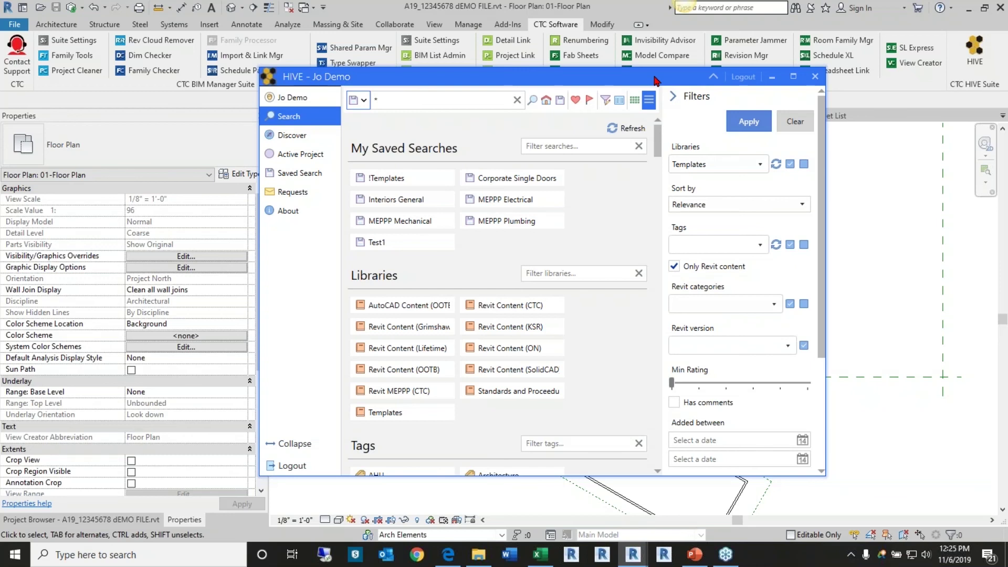
Search HIVE for DETAILS, which returns nothing under the Templates library filter.
{"action": "left_click", "coordinate": [408, 103]}
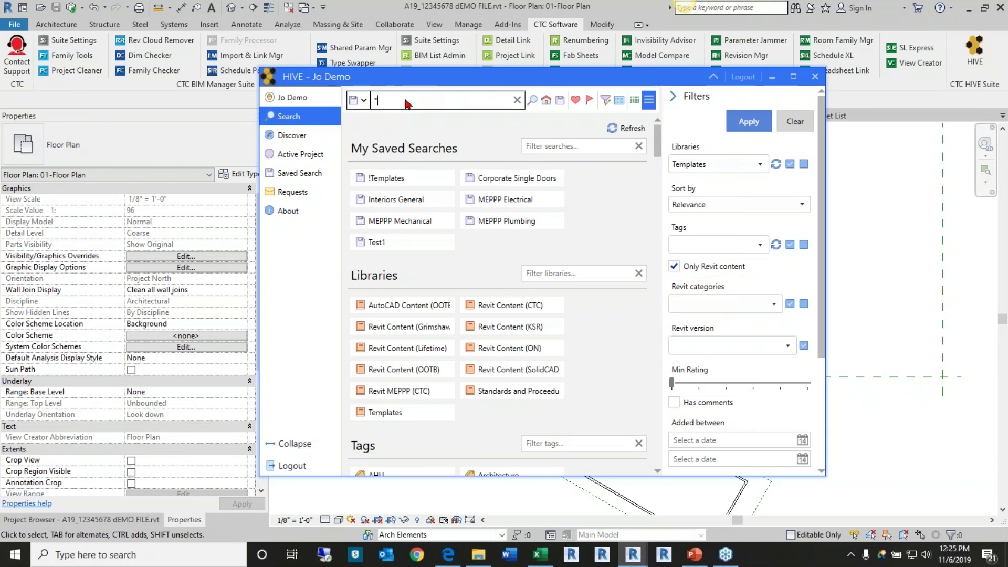
{"action": "type", "text": "D"}
{"action": "key", "text": "Return"}
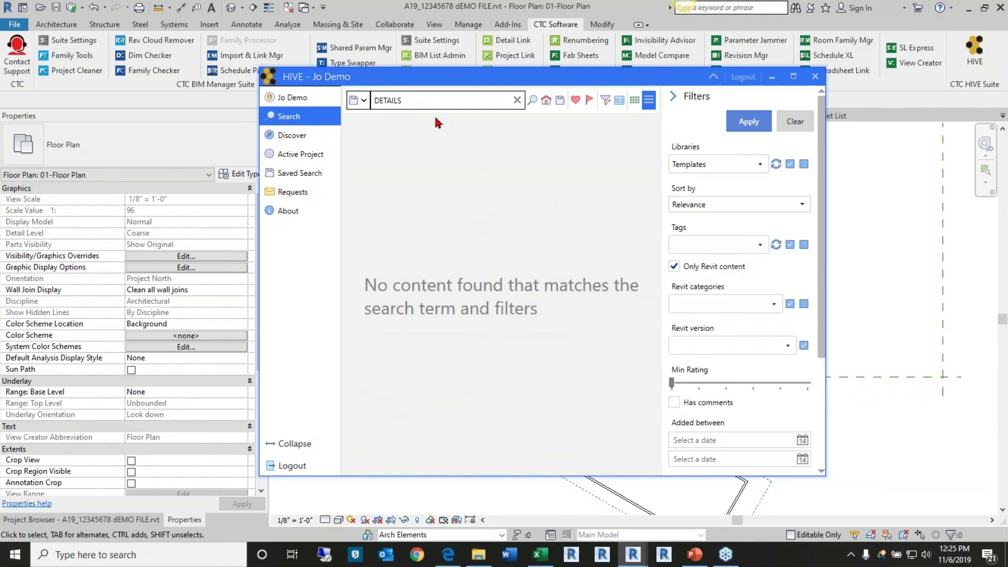
{"action": "left_click", "coordinate": [754, 165]}
Untick the Templates library filter, apply, and scroll the DETAILS results to Kitchen Equipment Details.
{"action": "left_click", "coordinate": [673, 320]}
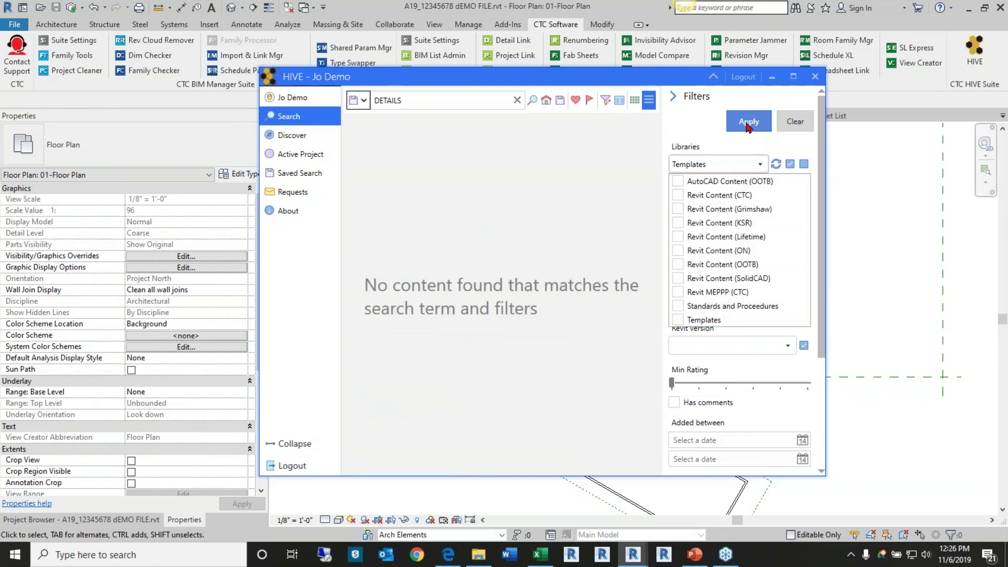
{"action": "left_click", "coordinate": [746, 125]}
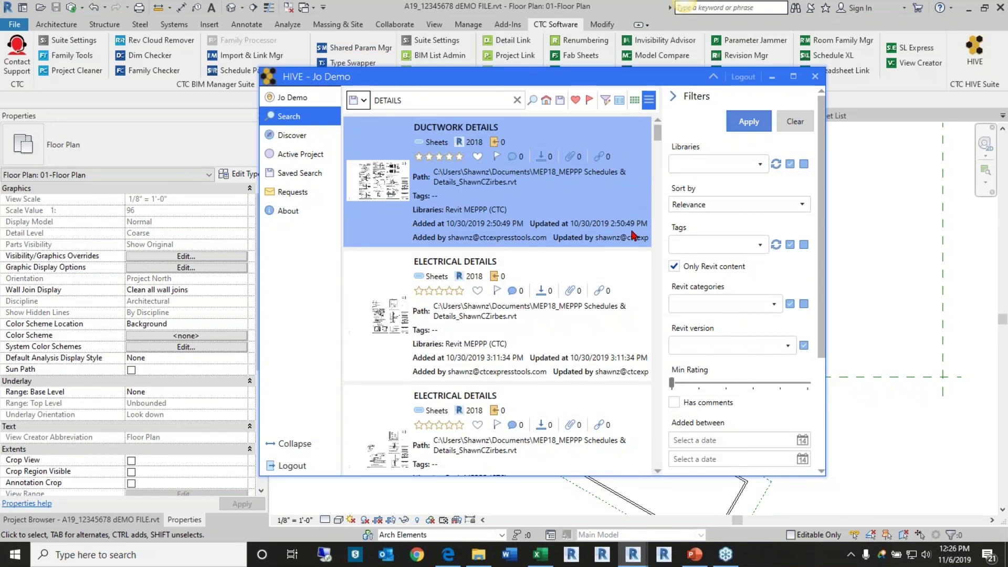
{"action": "scroll", "coordinate": [549, 289], "scroll_direction": "down", "scroll_amount": 3}
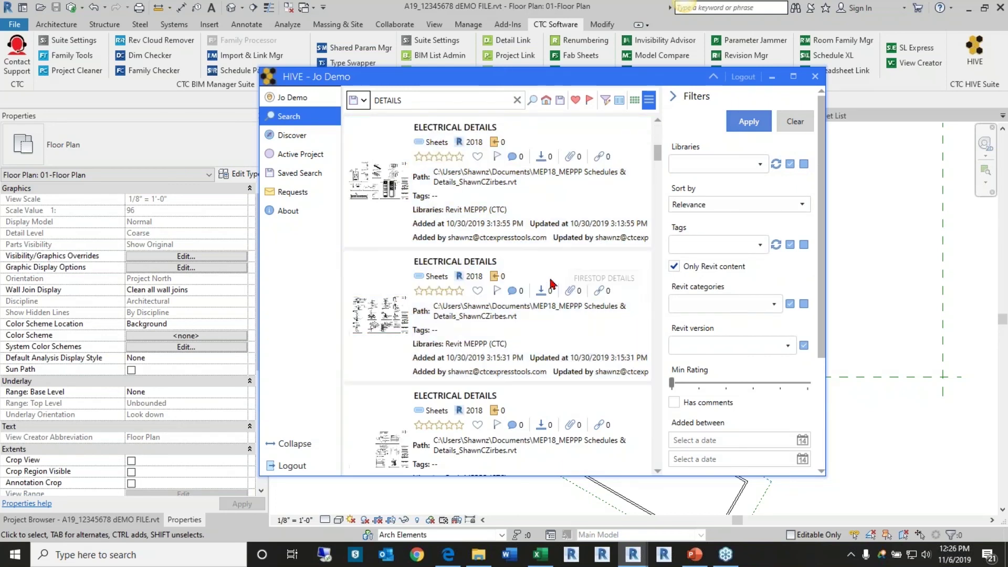
{"action": "scroll", "coordinate": [548, 289], "scroll_direction": "down", "scroll_amount": 8}
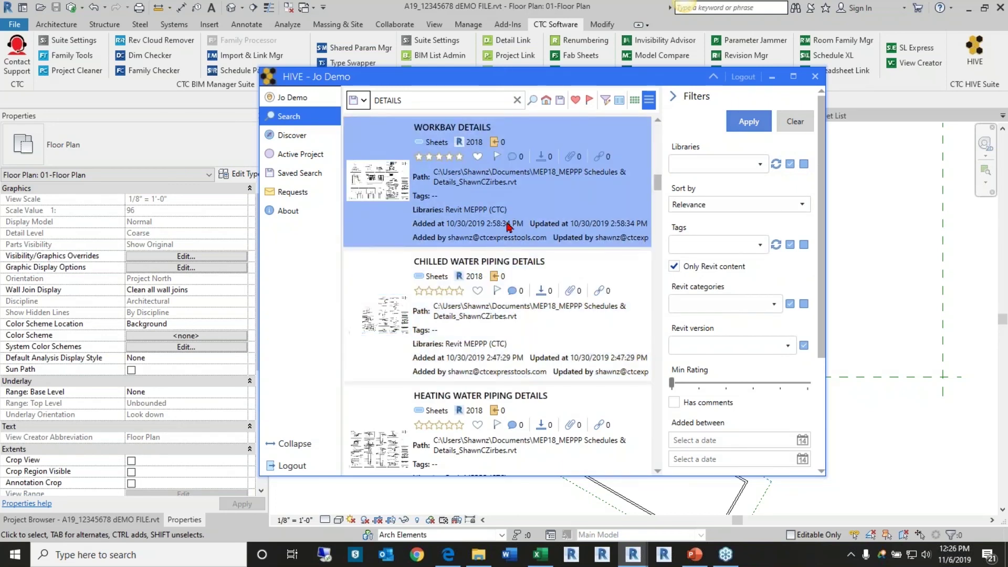
{"action": "scroll", "coordinate": [502, 310], "scroll_direction": "down", "scroll_amount": 3}
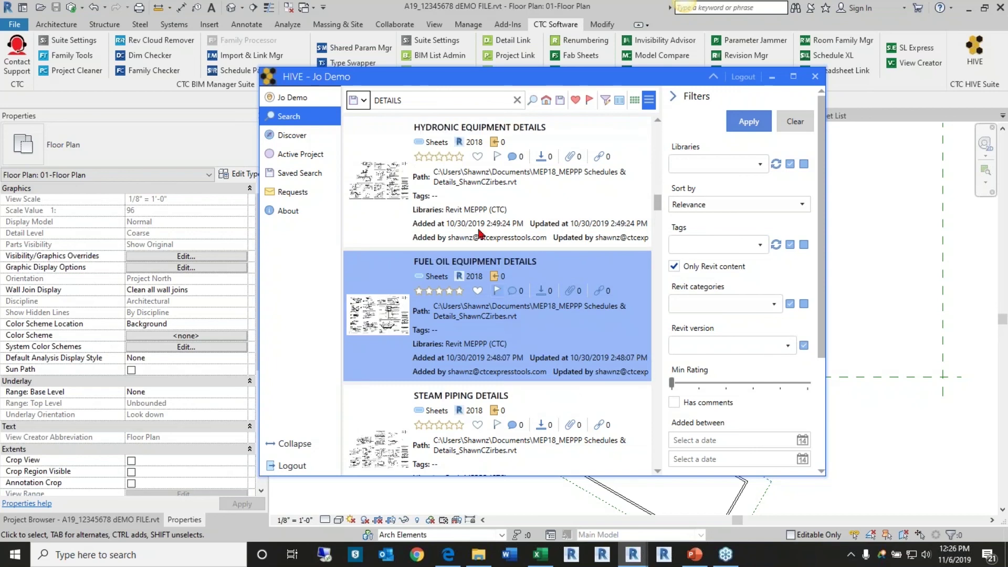
{"action": "scroll", "coordinate": [570, 295], "scroll_direction": "down", "scroll_amount": 1}
{"action": "scroll", "coordinate": [569, 295], "scroll_direction": "up", "scroll_amount": 2}
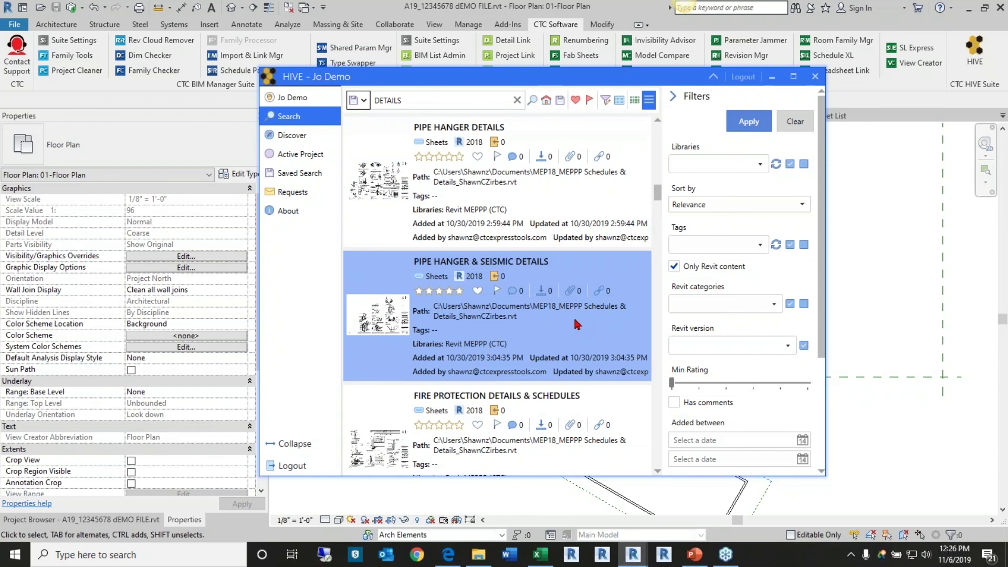
{"action": "scroll", "coordinate": [574, 324], "scroll_direction": "down", "scroll_amount": 3}
{"action": "scroll", "coordinate": [571, 322], "scroll_direction": "down", "scroll_amount": 4}
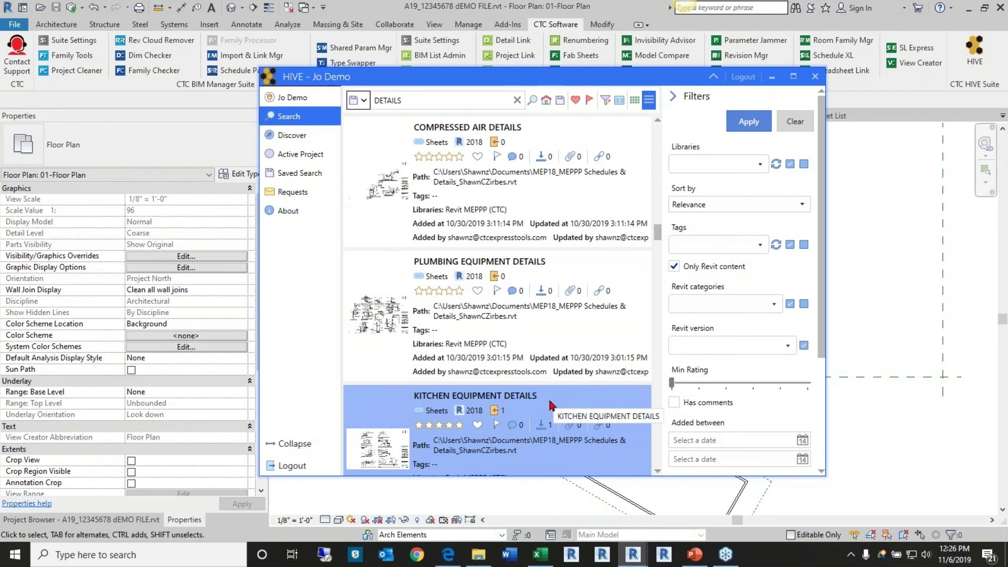
{"action": "left_click", "coordinate": [431, 104]}
Search HIVE for kitchen and select the Kitchen Unit.rfa and Kitchen Equipment.rfa results.
{"action": "key", "text": "BackSpace"}
{"action": "key", "text": "BackSpace"}
{"action": "key", "text": "BackSpace"}
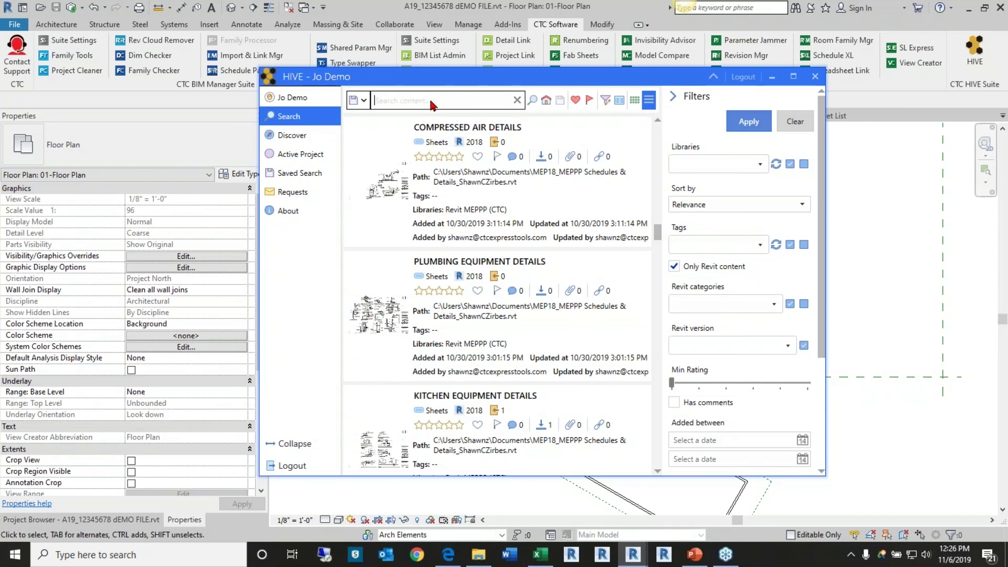
{"action": "type", "text": "kitchen"}
{"action": "left_click", "coordinate": [738, 125]}
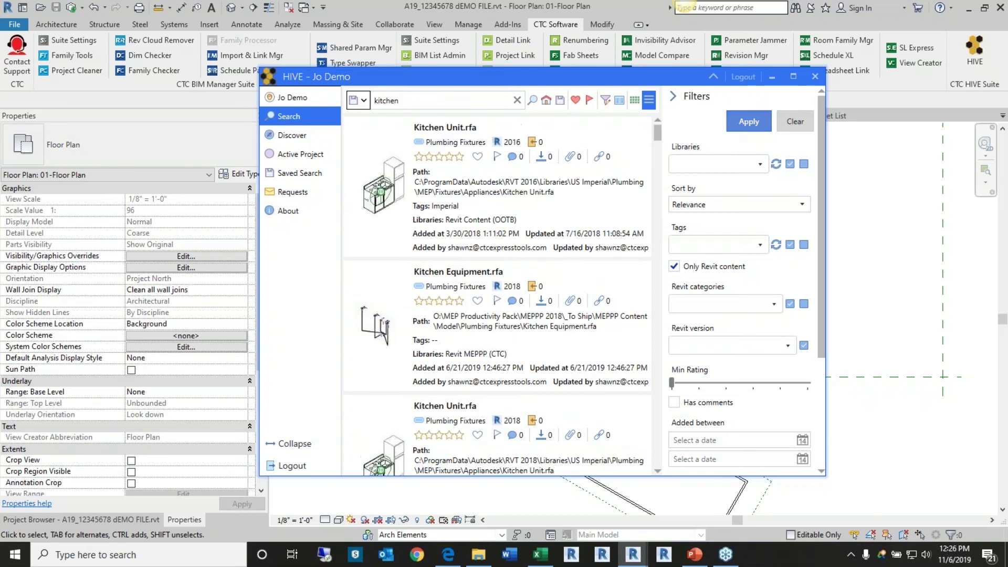
{"action": "left_click", "coordinate": [425, 183]}
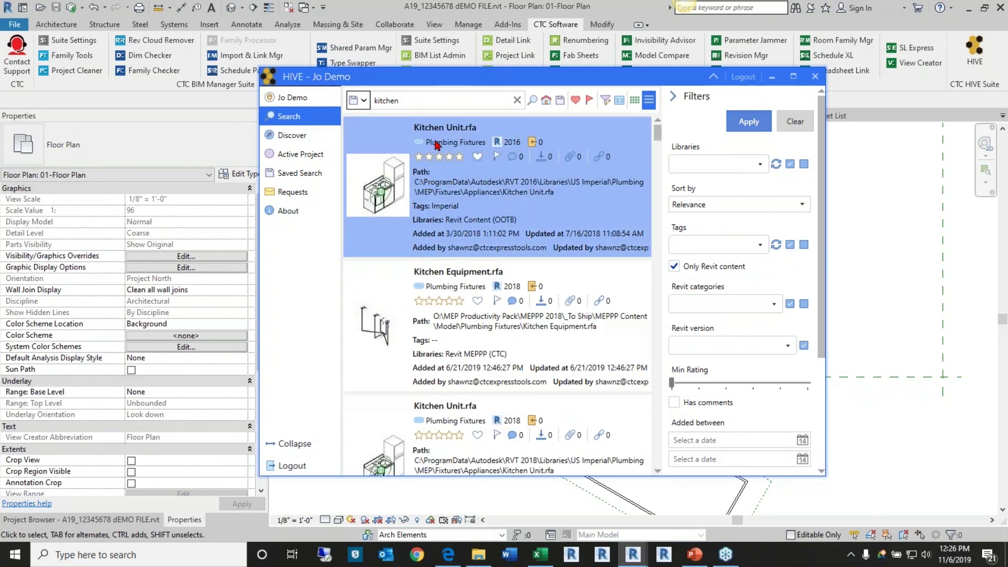
{"action": "left_click", "coordinate": [478, 323]}
Refine the search to 'kitchen detail' and scroll the results to Kitchen Equipment Schedules.
{"action": "left_click", "coordinate": [380, 103]}
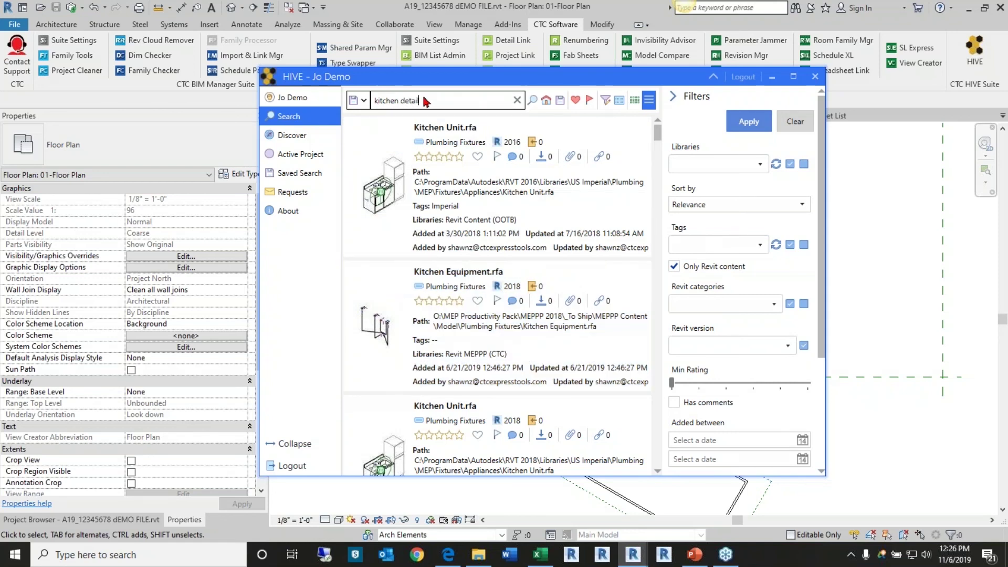
{"action": "type", "text": "detail"}
{"action": "key", "text": "Return"}
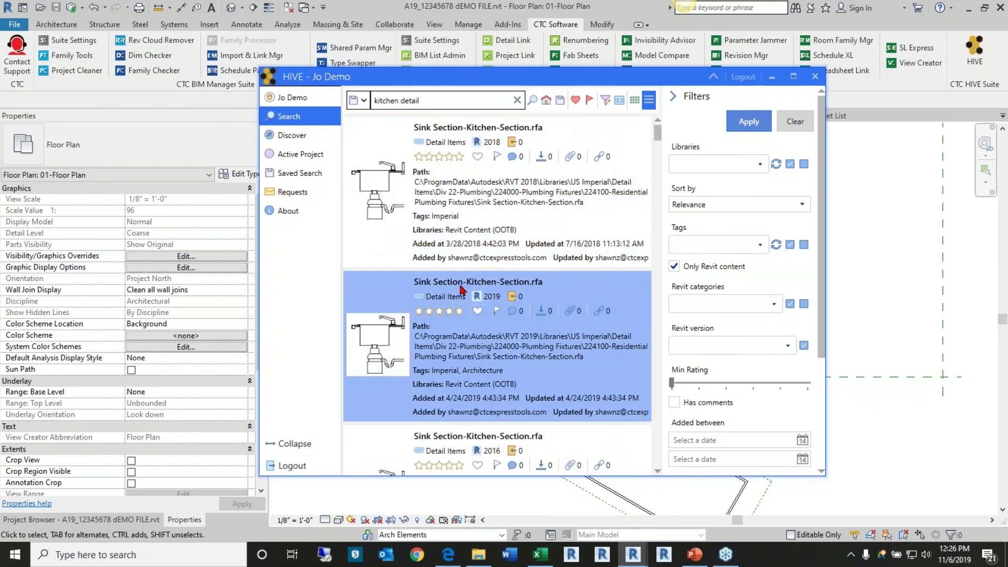
{"action": "scroll", "coordinate": [480, 226], "scroll_direction": "down", "scroll_amount": 5}
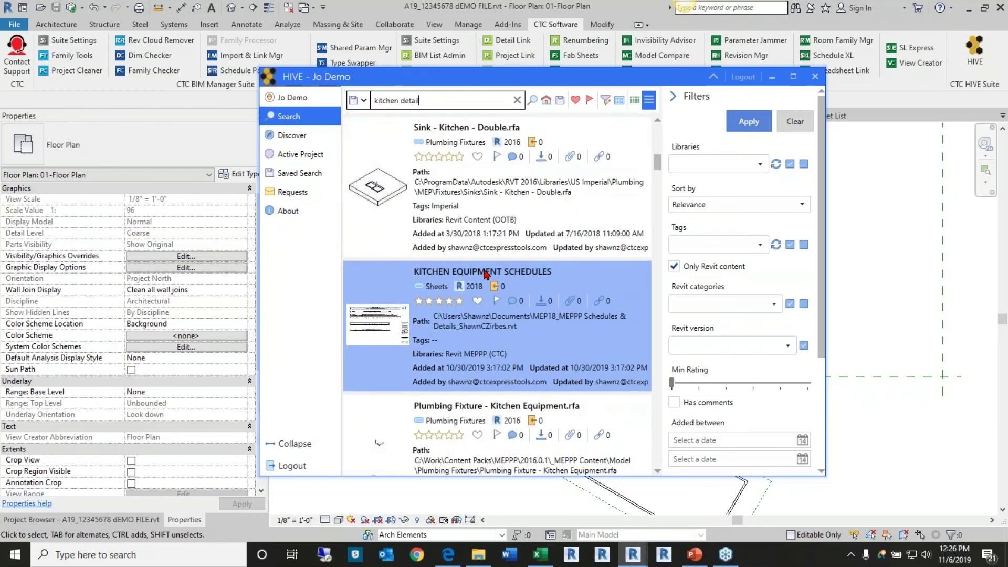
{"action": "scroll", "coordinate": [484, 271], "scroll_direction": "down", "scroll_amount": 2}
{"action": "scroll", "coordinate": [485, 271], "scroll_direction": "down", "scroll_amount": 2}
{"action": "scroll", "coordinate": [485, 271], "scroll_direction": "up", "scroll_amount": 4}
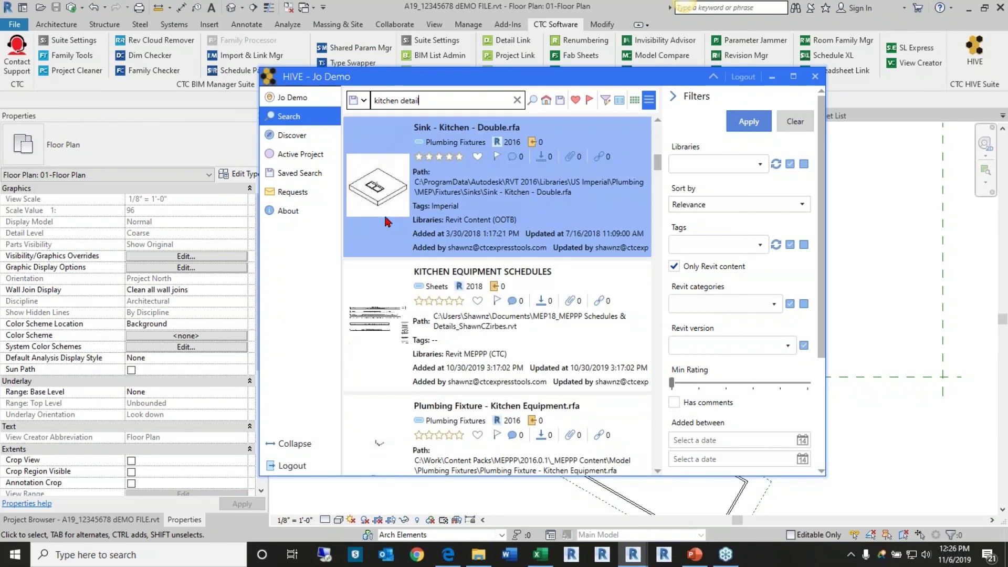
{"action": "left_click_drag", "start_coordinate": [433, 104], "coordinate": [362, 99]}
Search HIVE for 'details' and load the KITCHEN EQUIPMENT DETAILS sheet, opening sheet M504.
{"action": "type", "text": "details"}
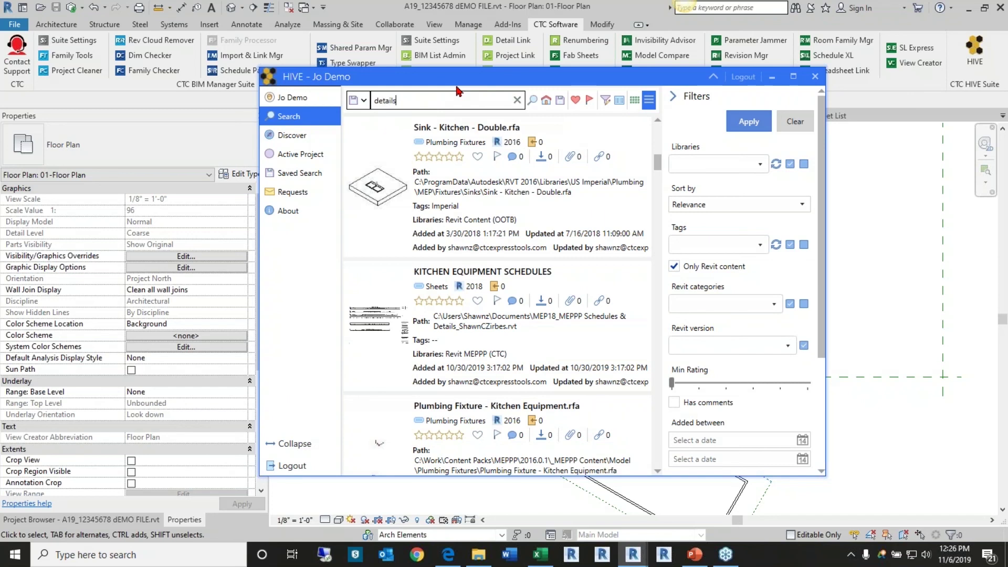
{"action": "key", "text": "Return"}
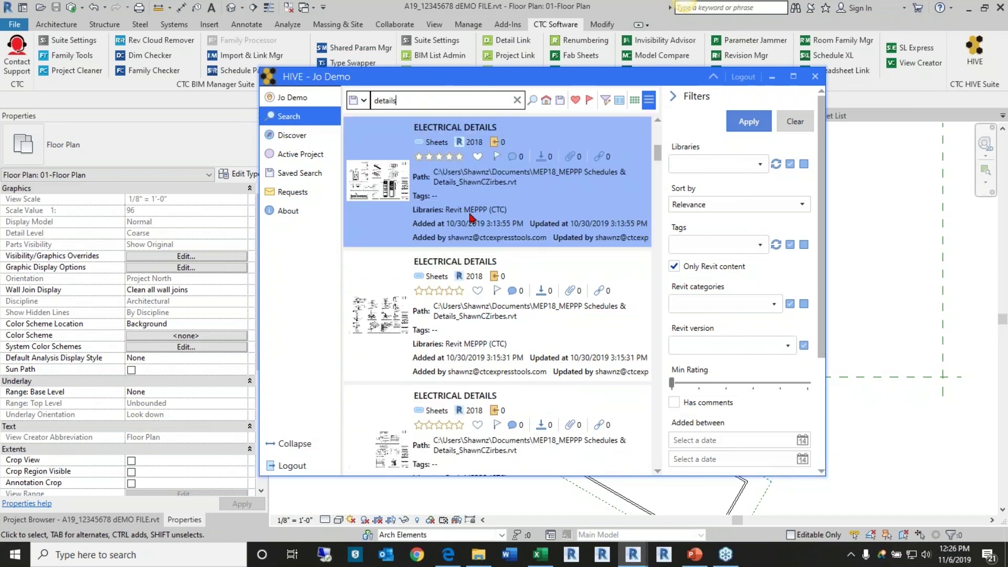
{"action": "scroll", "coordinate": [471, 218], "scroll_direction": "down", "scroll_amount": 2}
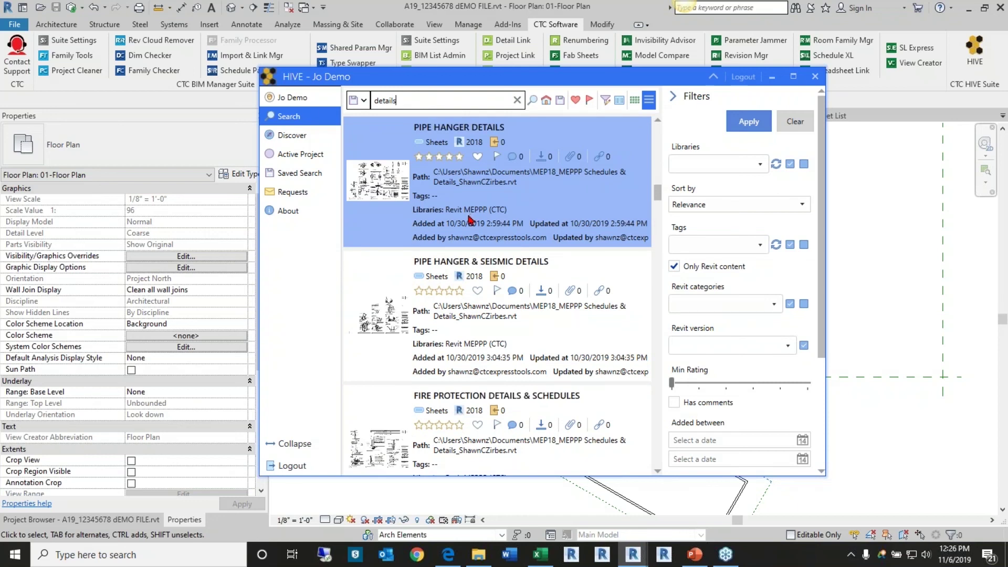
{"action": "scroll", "coordinate": [471, 219], "scroll_direction": "down", "scroll_amount": 3}
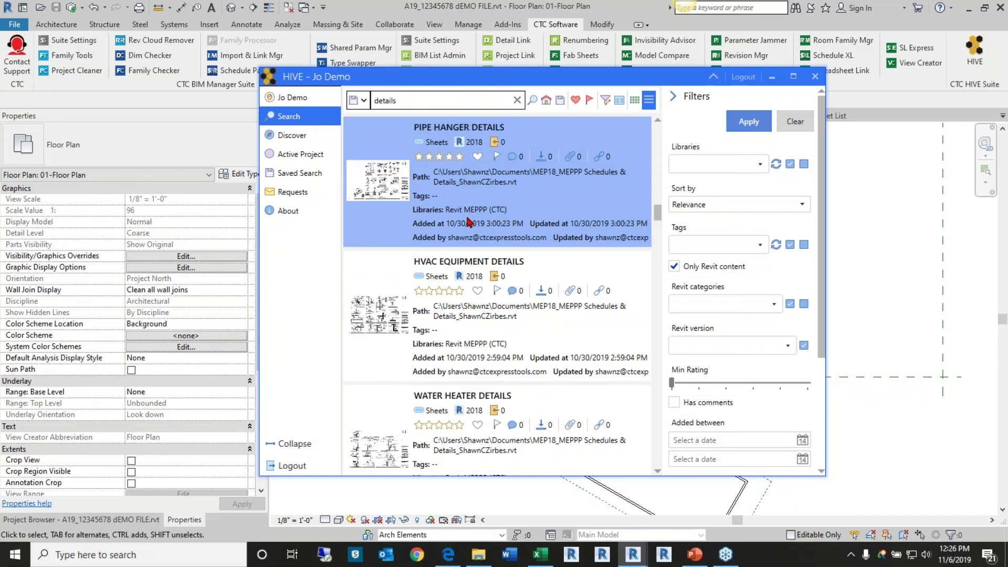
{"action": "scroll", "coordinate": [469, 221], "scroll_direction": "down", "scroll_amount": 3}
{"action": "scroll", "coordinate": [469, 221], "scroll_direction": "down", "scroll_amount": 3}
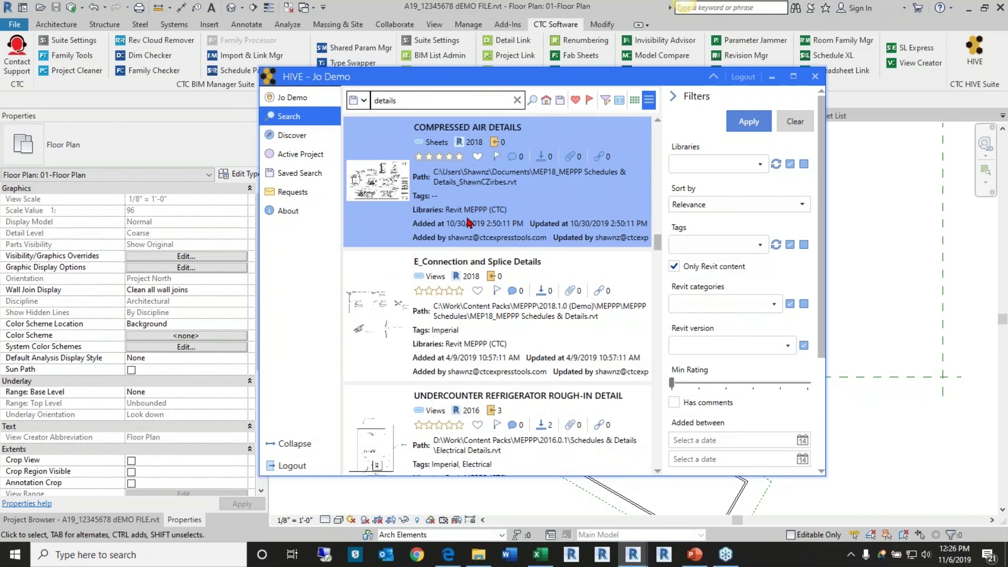
{"action": "scroll", "coordinate": [495, 363], "scroll_direction": "down", "scroll_amount": 3}
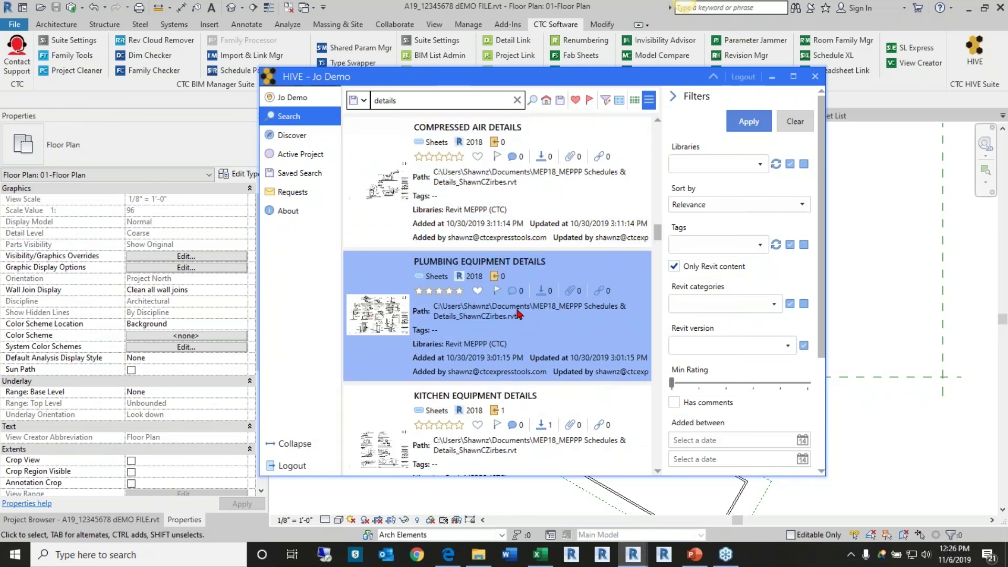
{"action": "scroll", "coordinate": [500, 216], "scroll_direction": "up", "scroll_amount": 3}
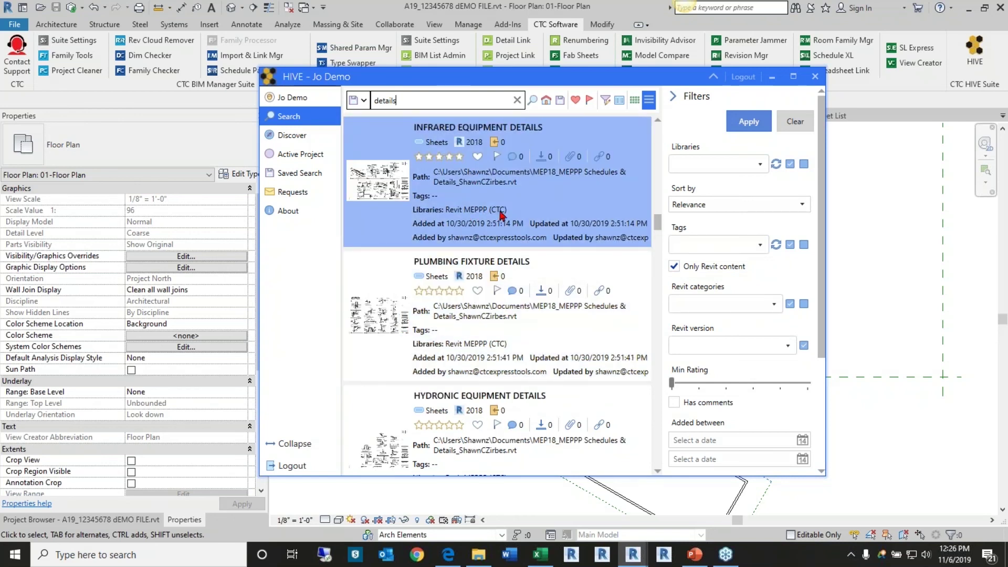
{"action": "scroll", "coordinate": [500, 212], "scroll_direction": "up", "scroll_amount": 2}
{"action": "scroll", "coordinate": [500, 216], "scroll_direction": "down", "scroll_amount": 3}
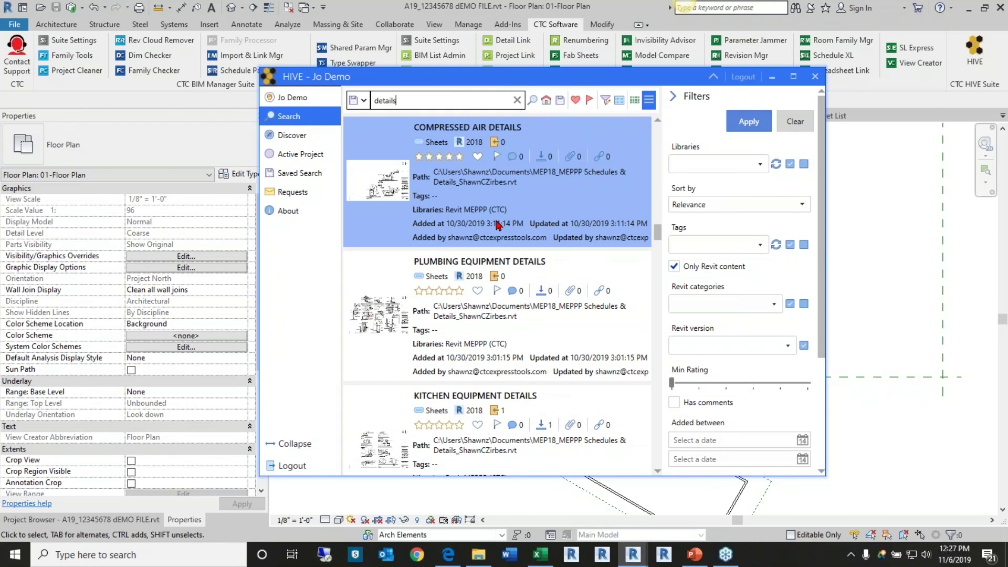
{"action": "scroll", "coordinate": [567, 402], "scroll_direction": "down", "scroll_amount": 1}
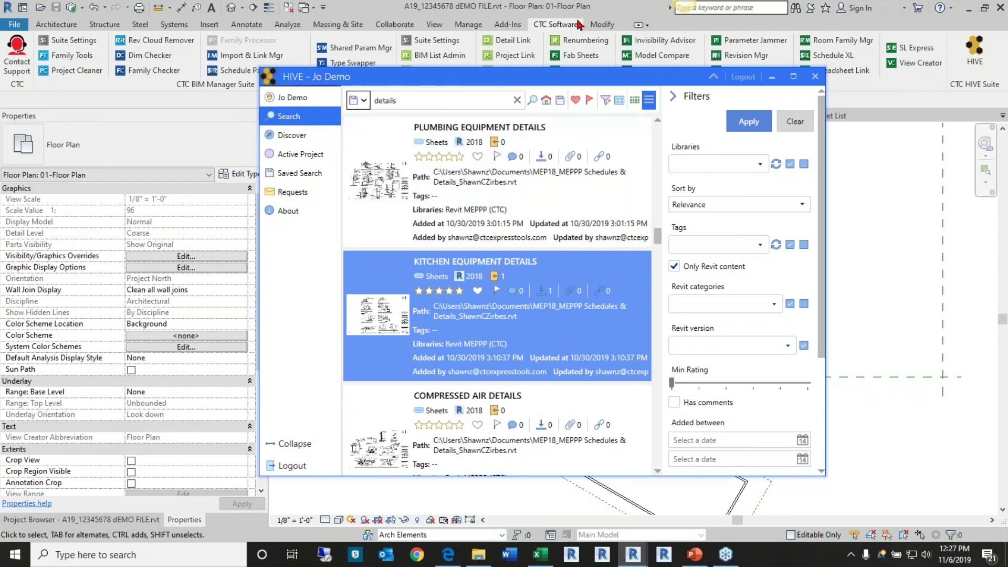
{"action": "left_click_drag", "start_coordinate": [578, 78], "coordinate": [668, 72]}
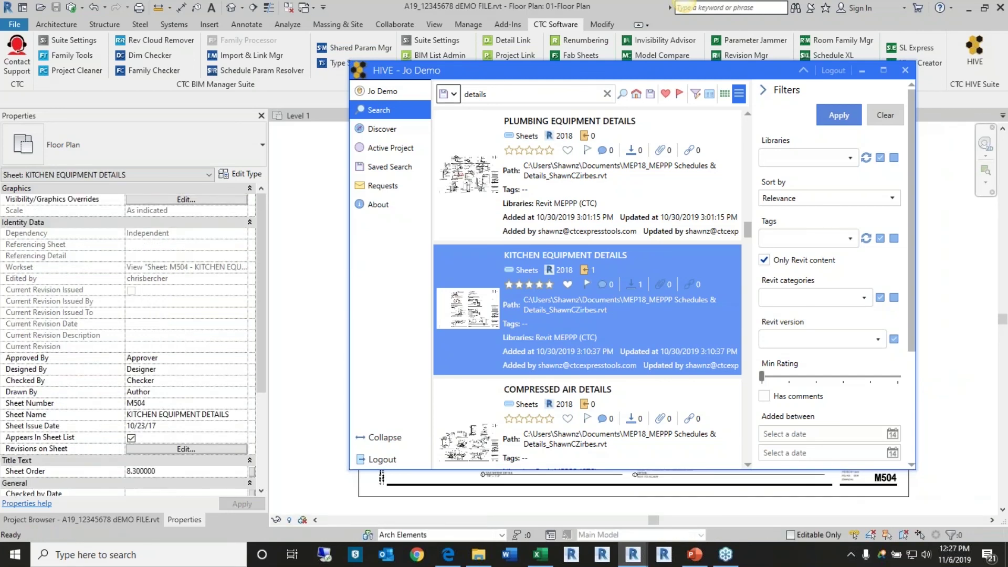
Change sheet M504's title block to TB_E1 30 x 42-CTC : Quincy.
{"action": "left_click", "coordinate": [803, 71]}
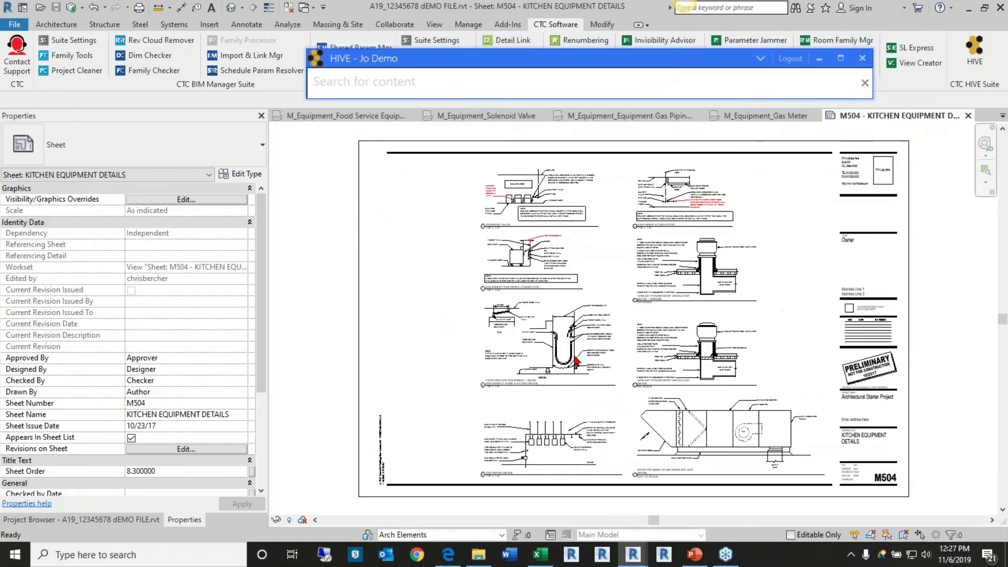
{"action": "left_click", "coordinate": [340, 286]}
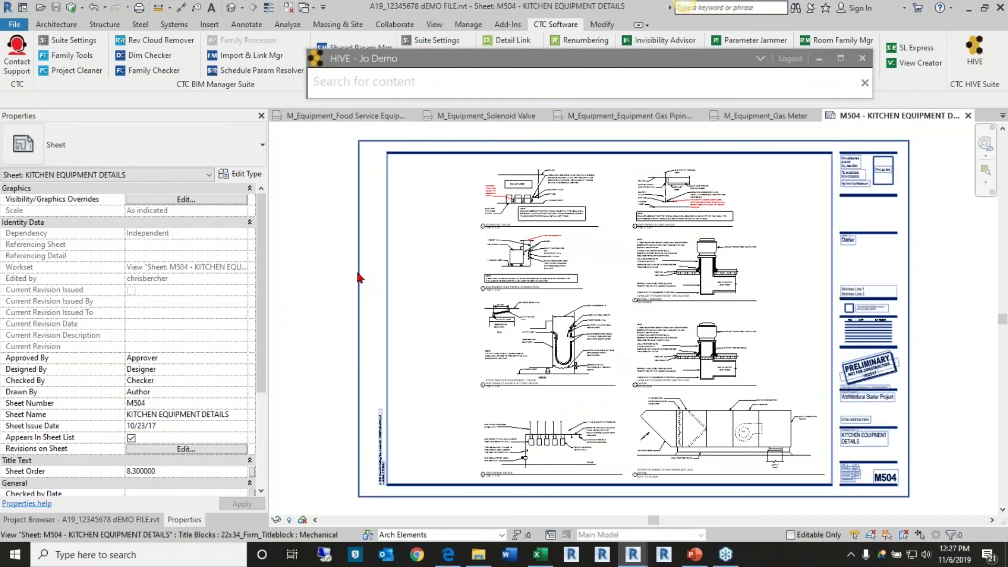
{"action": "left_click", "coordinate": [358, 278]}
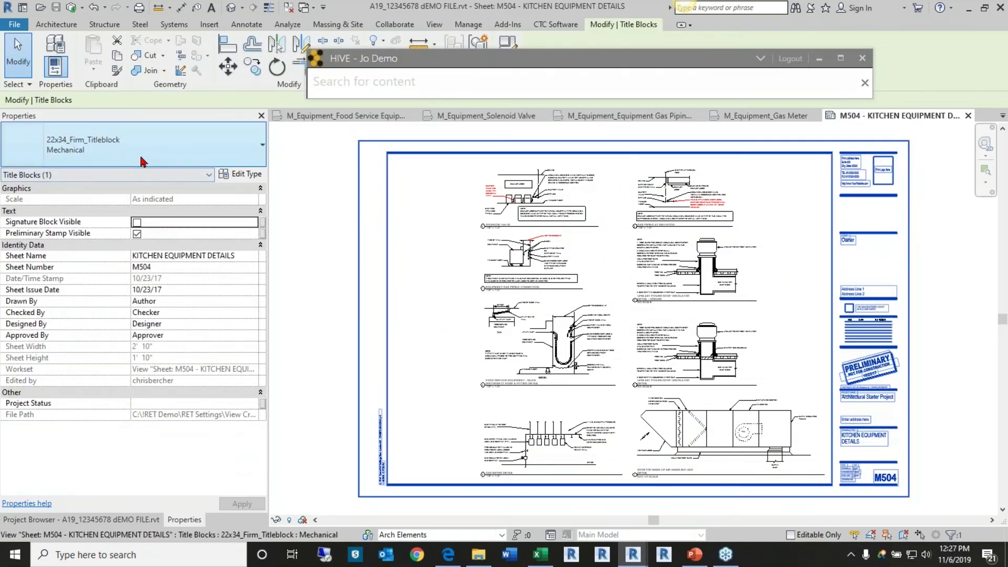
{"action": "left_click", "coordinate": [141, 160]}
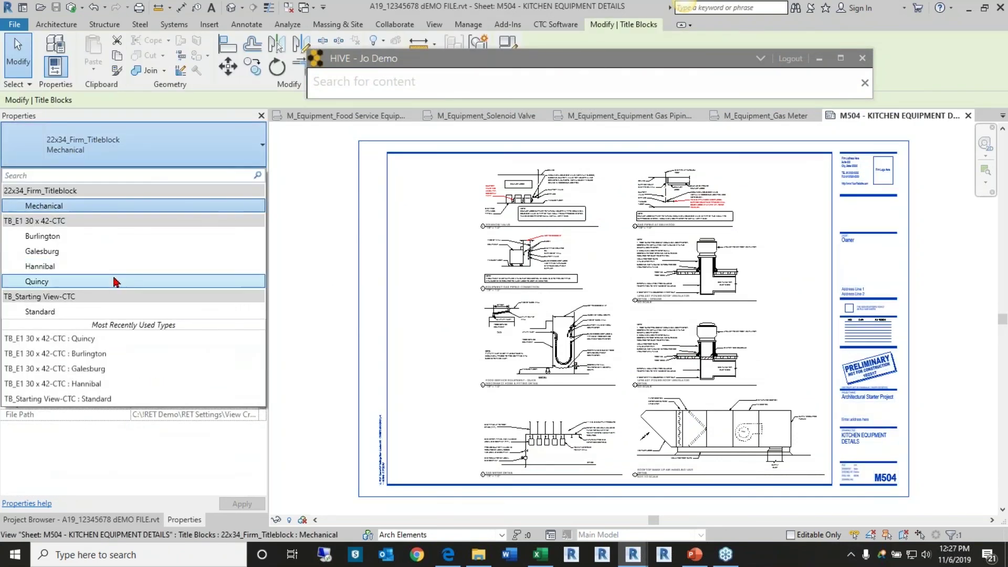
{"action": "left_click", "coordinate": [118, 314]}
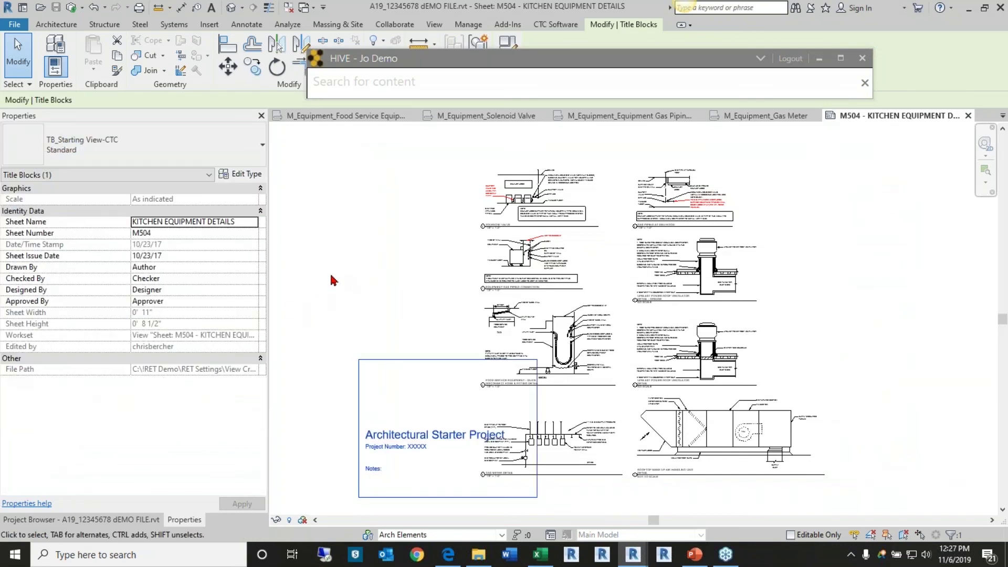
{"action": "left_click", "coordinate": [102, 154]}
{"action": "scroll", "coordinate": [100, 236], "scroll_direction": "up", "scroll_amount": 3}
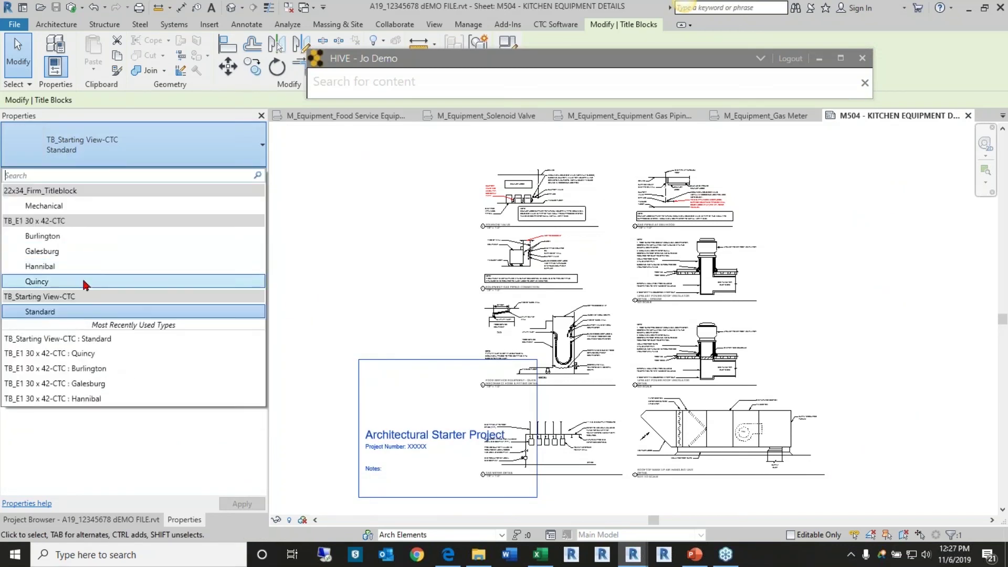
{"action": "left_click", "coordinate": [82, 279]}
{"action": "left_click", "coordinate": [336, 280]}
Window-select the eight detail viewports and move them together to the right.
{"action": "scroll", "coordinate": [378, 262], "scroll_direction": "down", "scroll_amount": 4}
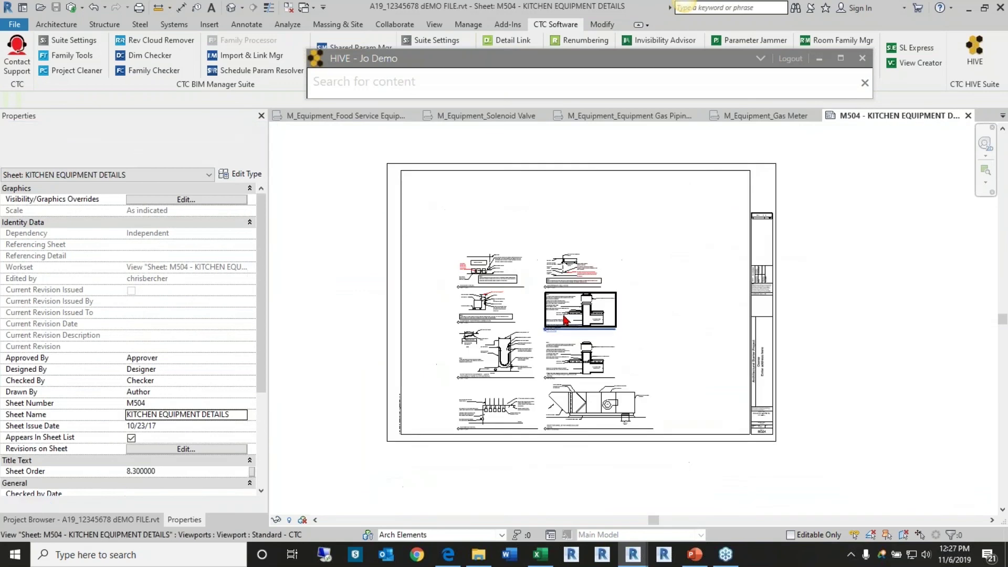
{"action": "left_click_drag", "start_coordinate": [419, 231], "coordinate": [654, 484]}
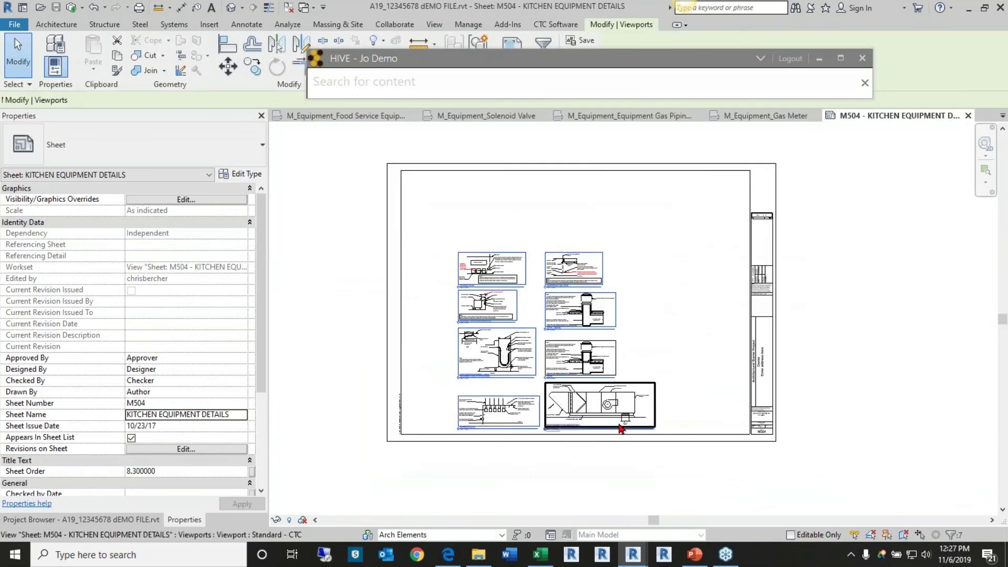
{"action": "left_click", "coordinate": [424, 213]}
{"action": "left_click_drag", "start_coordinate": [414, 203], "coordinate": [689, 486]}
{"action": "left_click_drag", "start_coordinate": [609, 413], "coordinate": [697, 413]}
{"action": "left_click", "coordinate": [841, 387]}
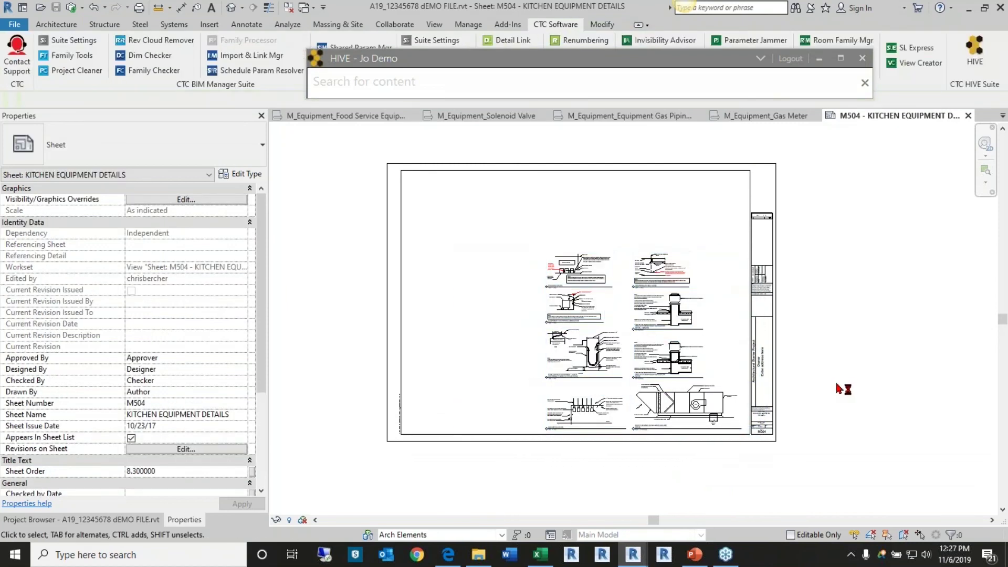
{"action": "scroll", "coordinate": [825, 405], "scroll_direction": "up", "scroll_amount": 1}
{"action": "scroll", "coordinate": [835, 386], "scroll_direction": "up", "scroll_amount": 1}
{"action": "middle_click_drag", "start_coordinate": [835, 386], "coordinate": [885, 413]}
{"action": "scroll", "coordinate": [866, 417], "scroll_direction": "down", "scroll_amount": 1}
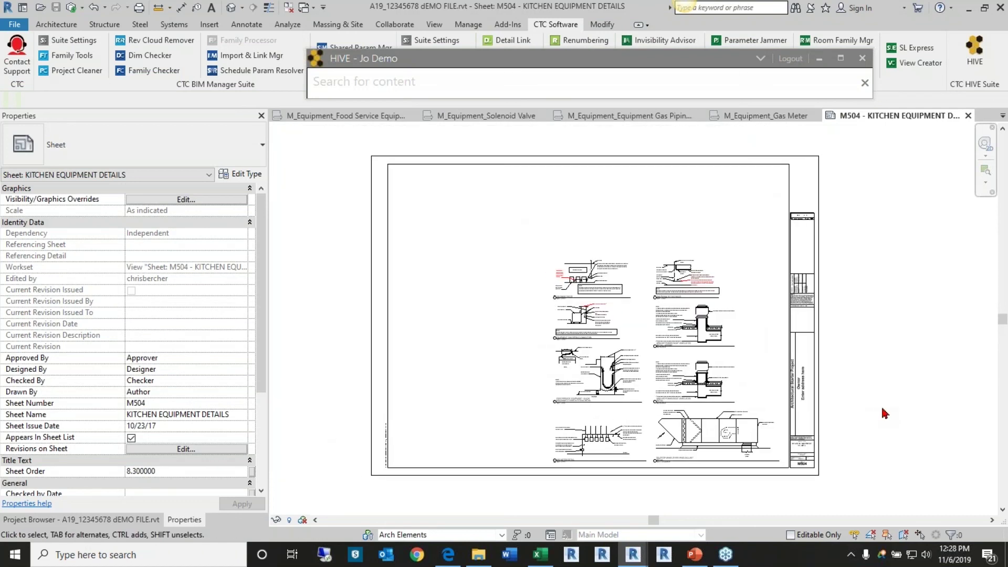
{"action": "left_click", "coordinate": [127, 519]}
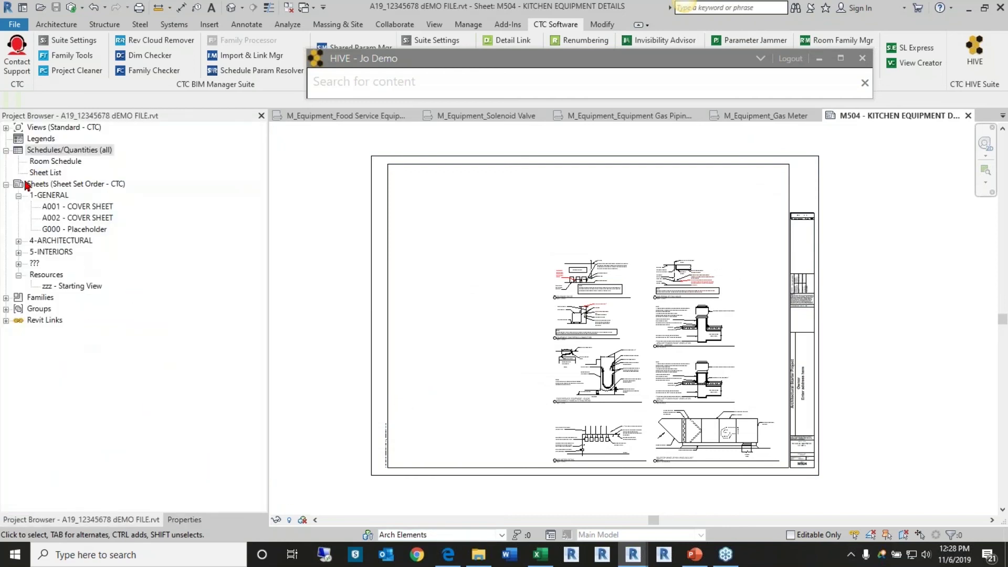
Expand Views (Standard - CTC) in the Project Browser and collapse the Existing group.
{"action": "left_click", "coordinate": [6, 128]}
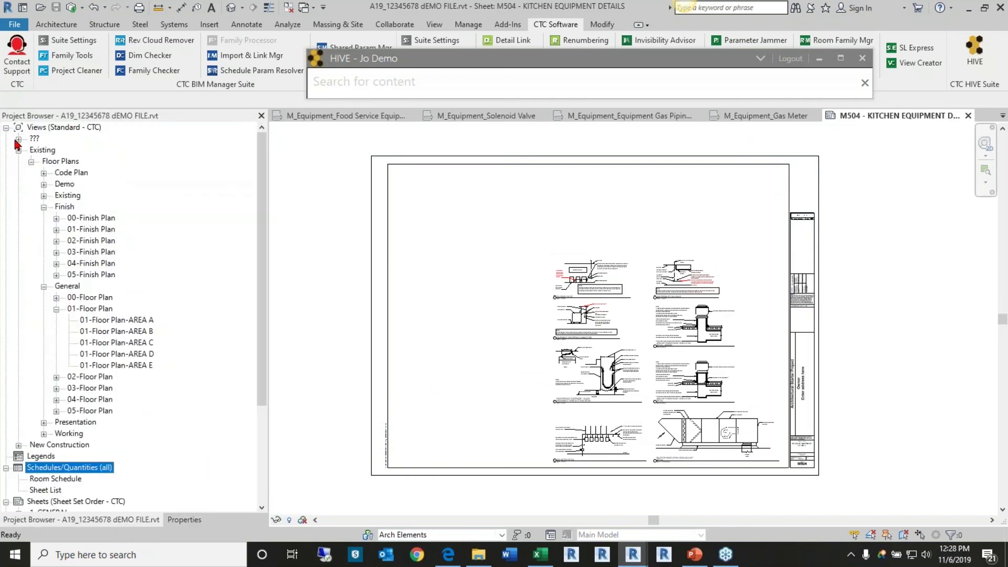
{"action": "left_click", "coordinate": [19, 151]}
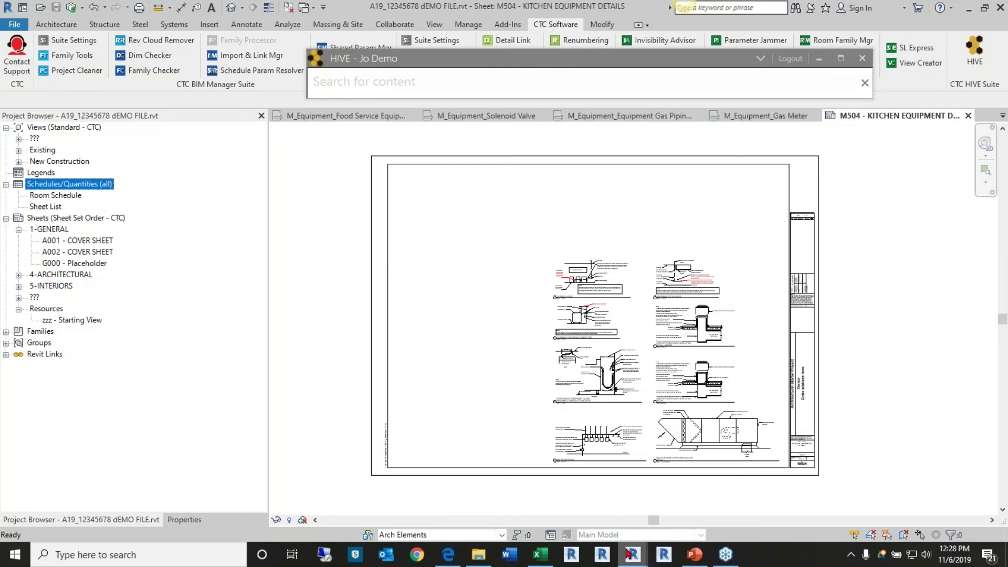
In Chrome, go to ctcsoftware.com and open the Products > BIM Project Suite 2020 page.
{"action": "left_click", "coordinate": [418, 555]}
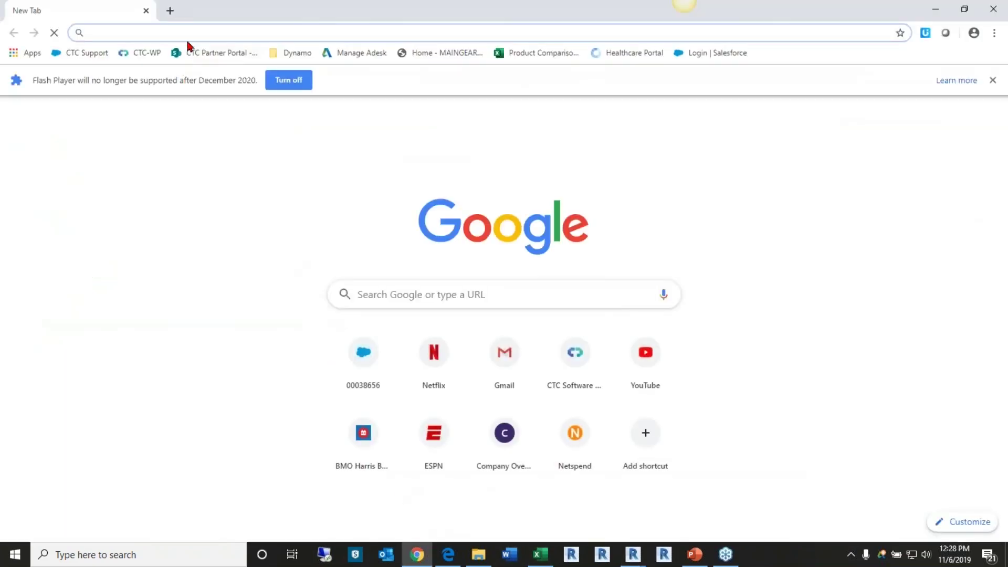
{"action": "left_click", "coordinate": [992, 80]}
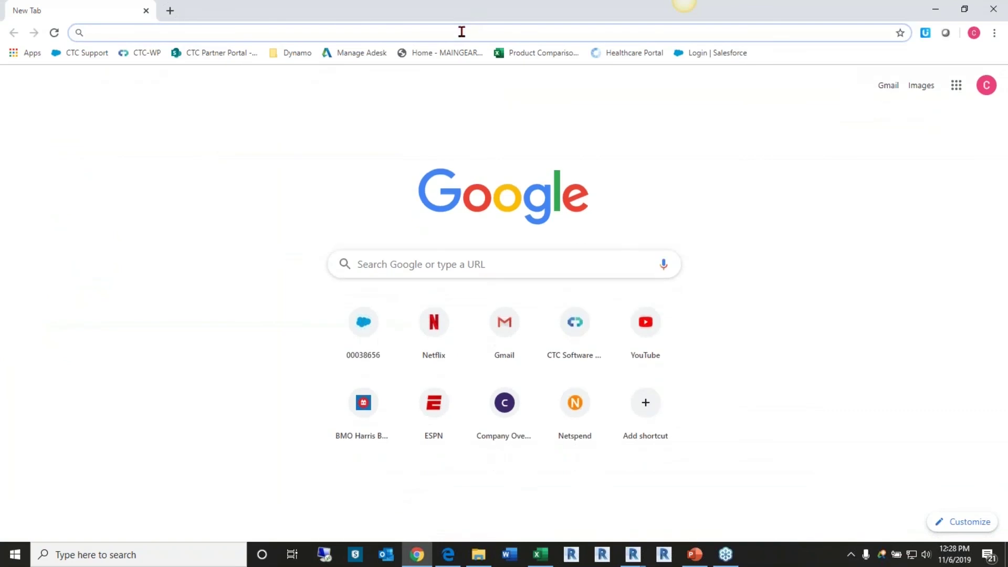
{"action": "type", "text": "ctcsoftware.com"}
{"action": "key", "text": "Return"}
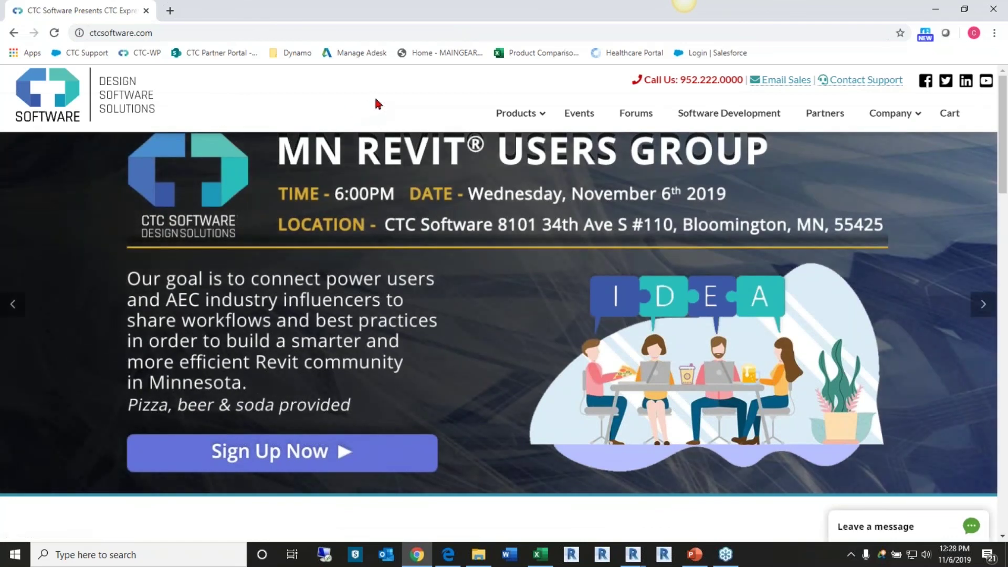
{"action": "mouse_move", "coordinate": [512, 113]}
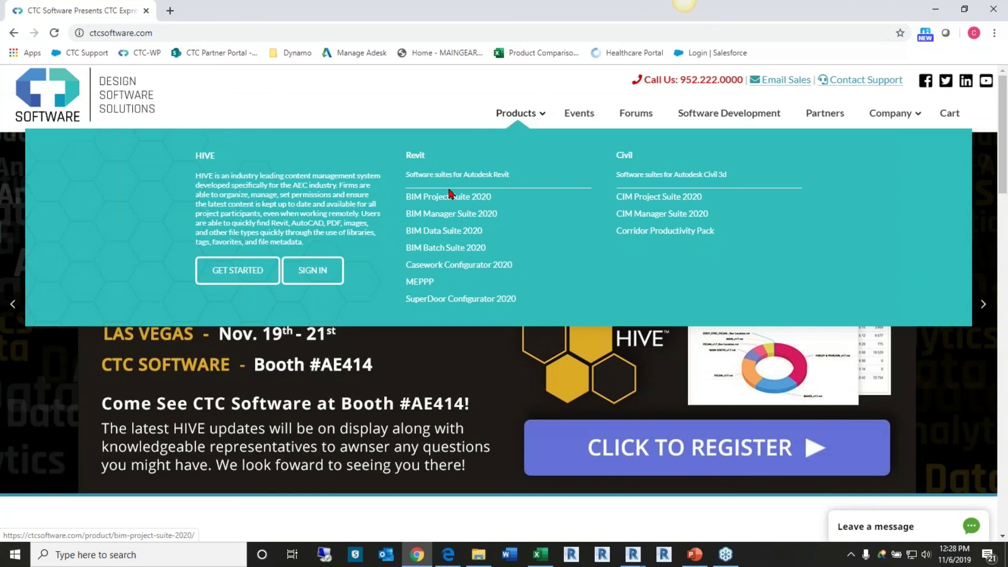
{"action": "left_click", "coordinate": [443, 203]}
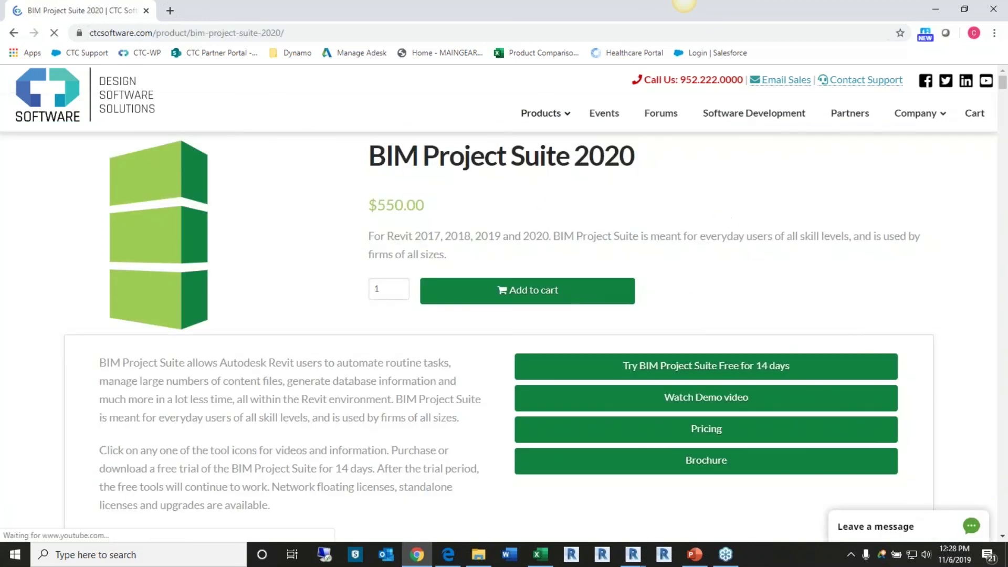
{"action": "scroll", "coordinate": [823, 290], "scroll_direction": "down", "scroll_amount": 1}
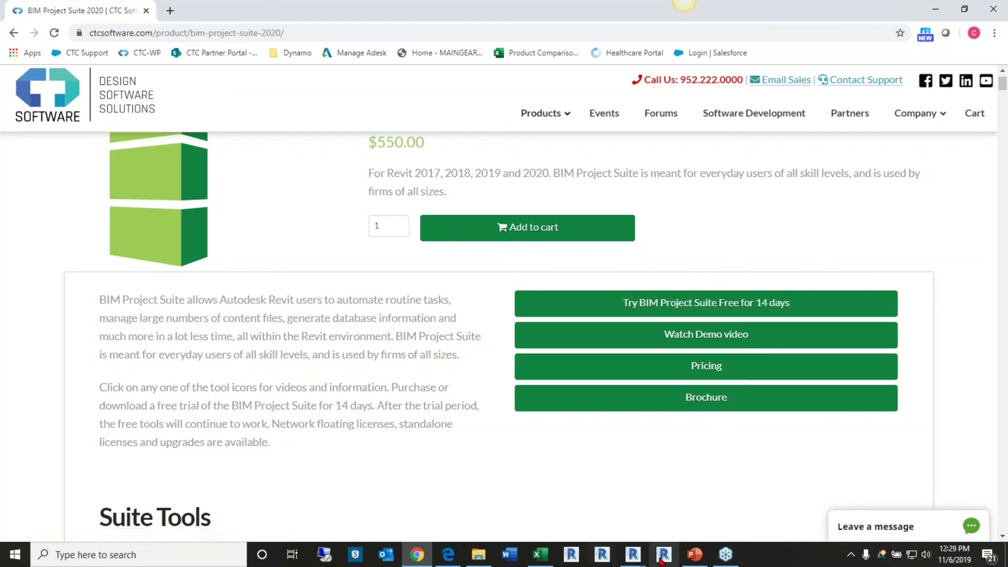
Close the HIVE search window in Revit, then return to Chrome's BIM Project Suite 2020 page.
{"action": "mouse_move", "coordinate": [628, 560]}
{"action": "left_click", "coordinate": [581, 506]}
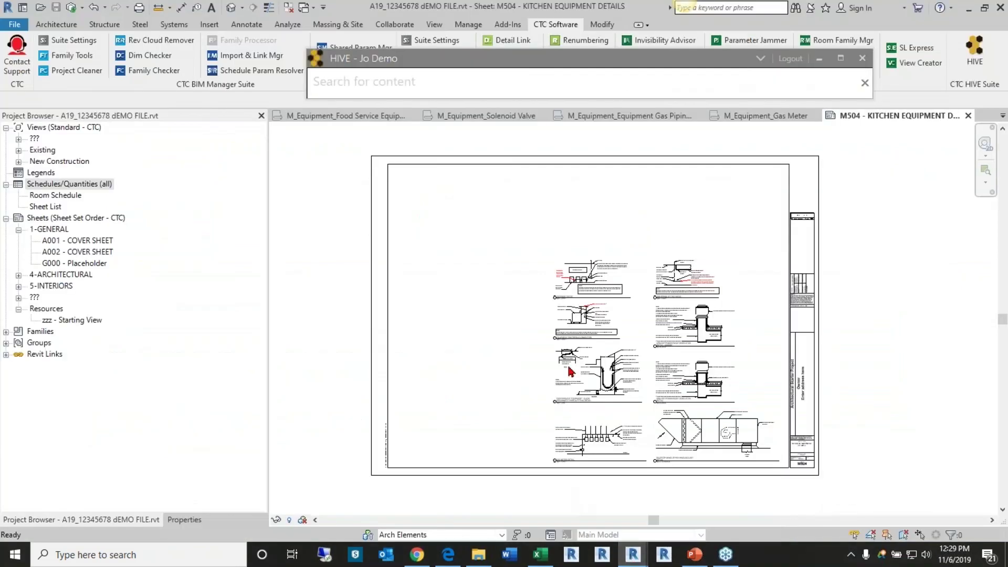
{"action": "left_click", "coordinate": [862, 58]}
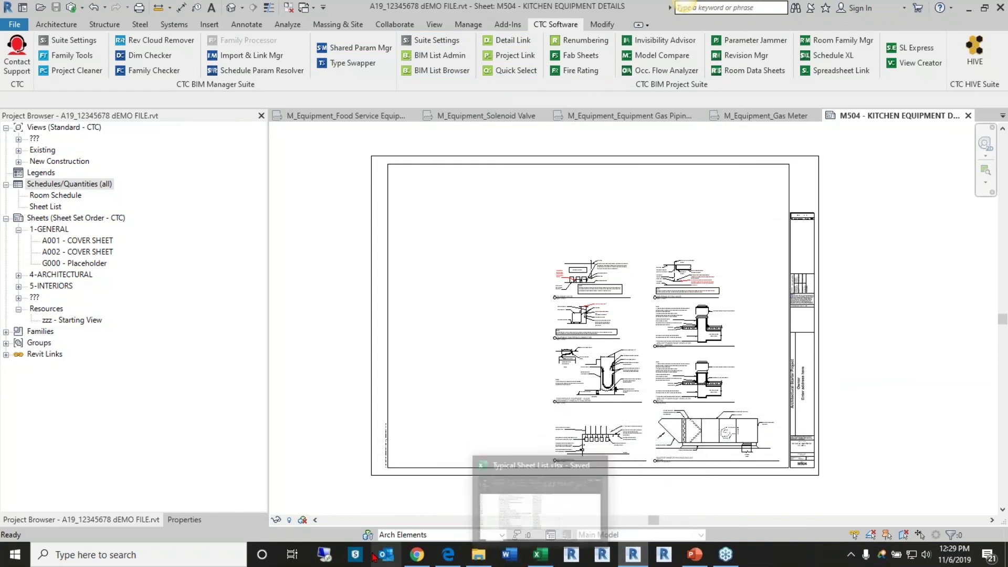
{"action": "left_click", "coordinate": [427, 561]}
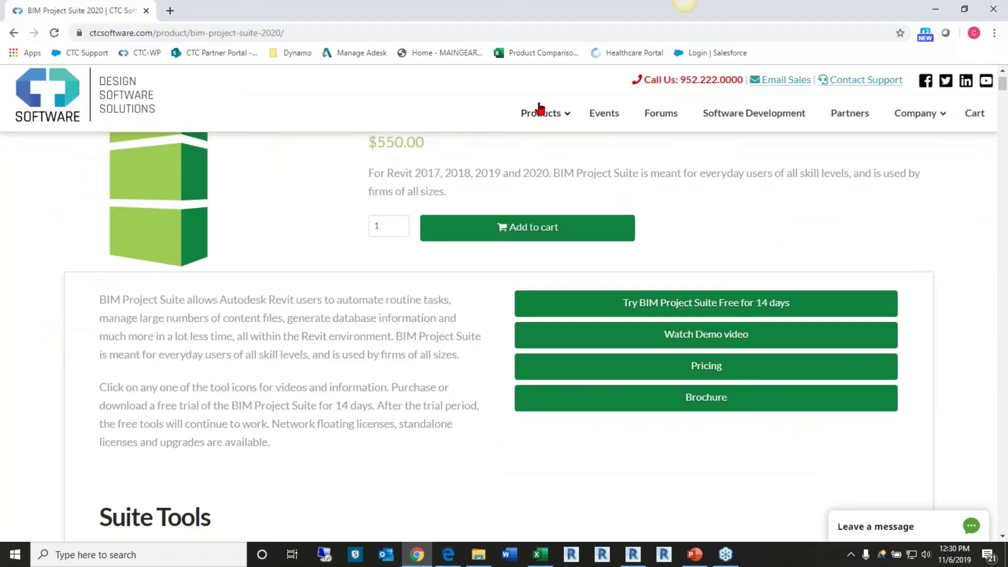
Open the HIVE product page from the Products menu and scroll down to its free trial.
{"action": "mouse_move", "coordinate": [539, 112]}
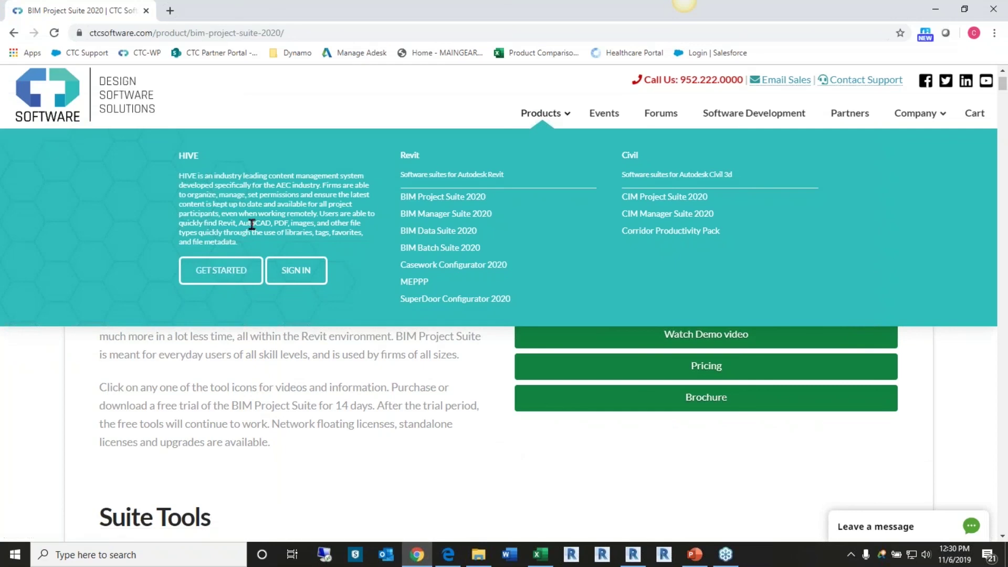
{"action": "left_click", "coordinate": [229, 278]}
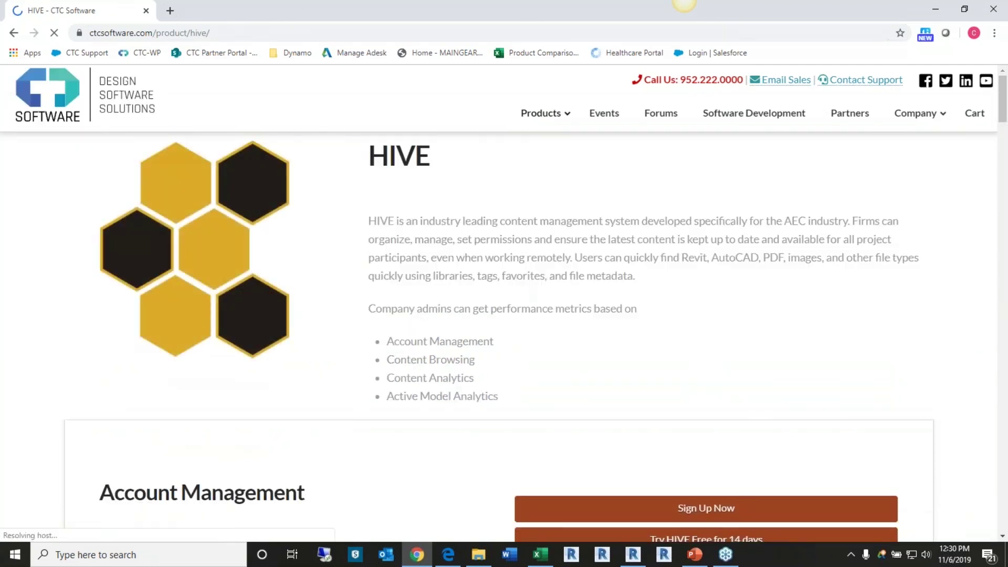
{"action": "scroll", "coordinate": [705, 315], "scroll_direction": "down", "scroll_amount": 2}
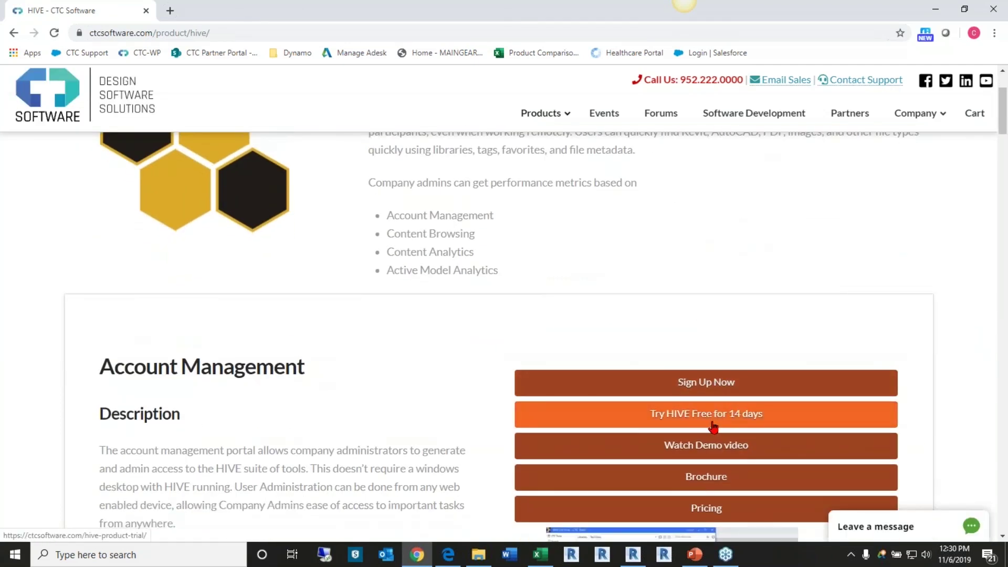